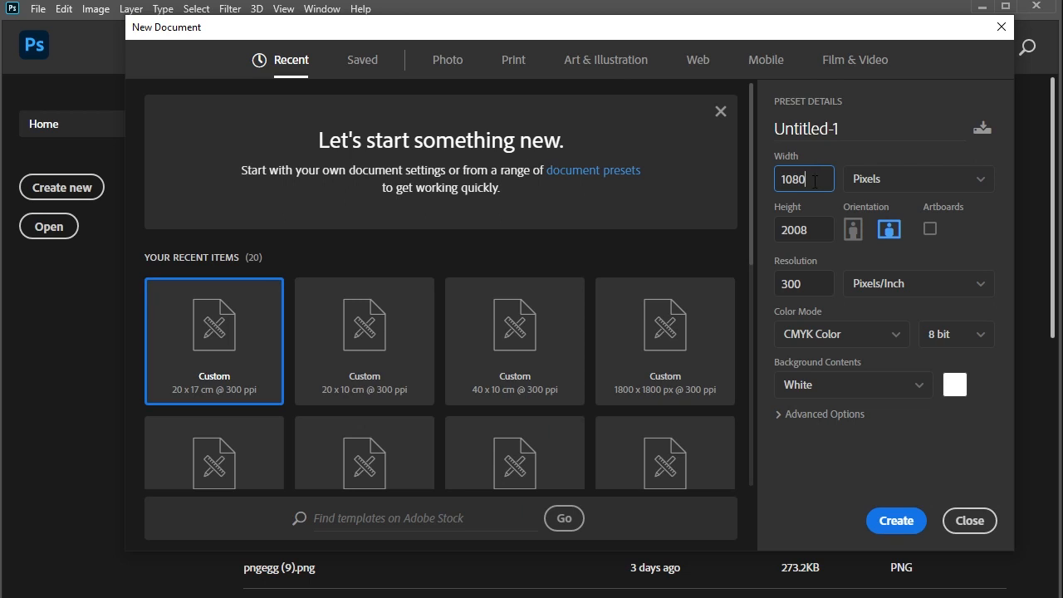
# Create a new document with a height of 1080 pixels to match its width, in RGB Color mode.
pyautogui.click(813, 232)
pyautogui.write('1080')
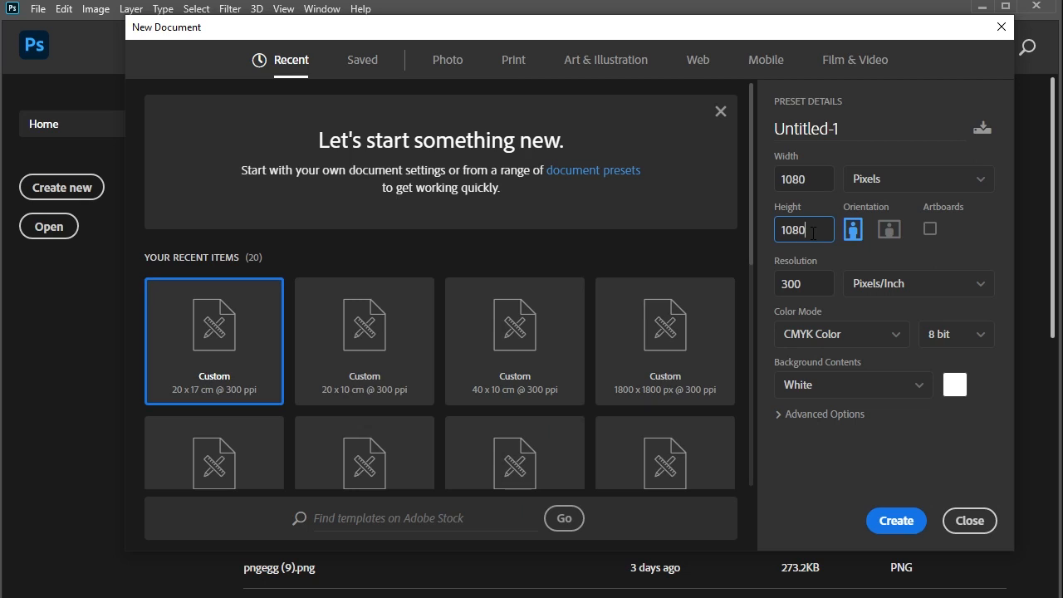
pyautogui.click(834, 335)
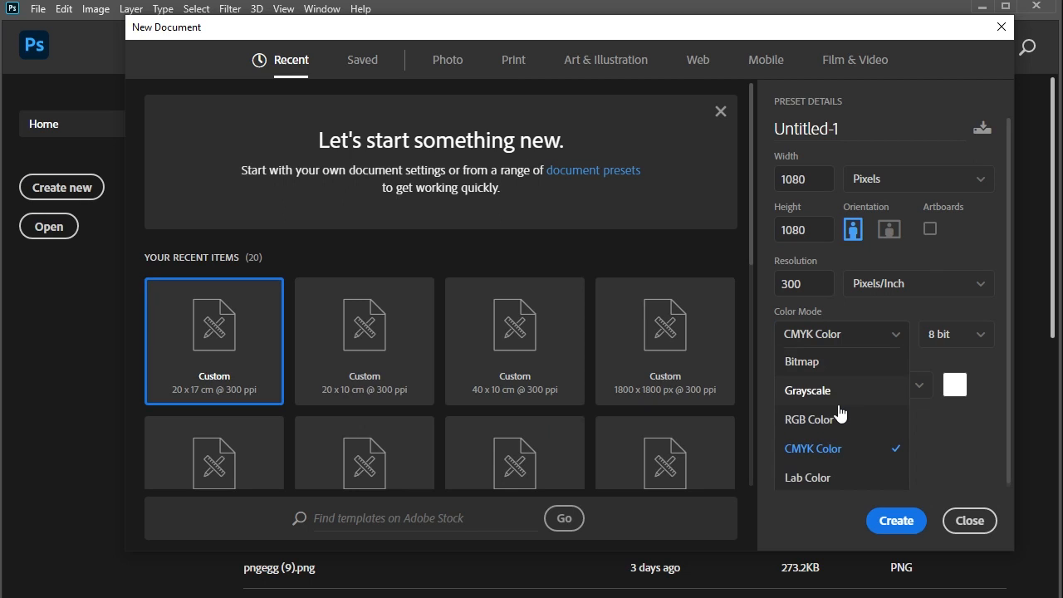
pyautogui.click(840, 420)
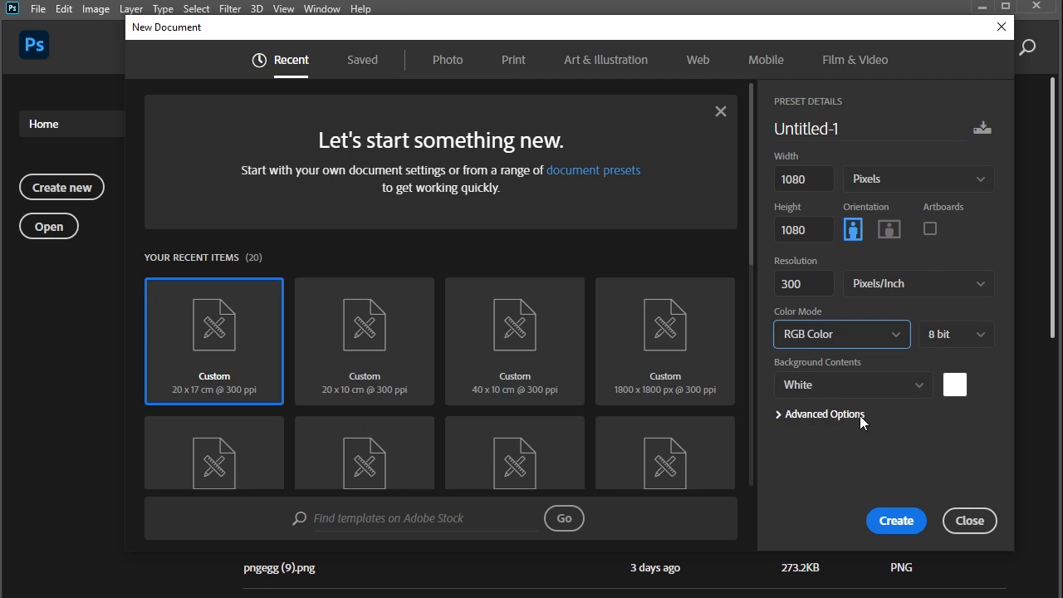
pyautogui.click(903, 519)
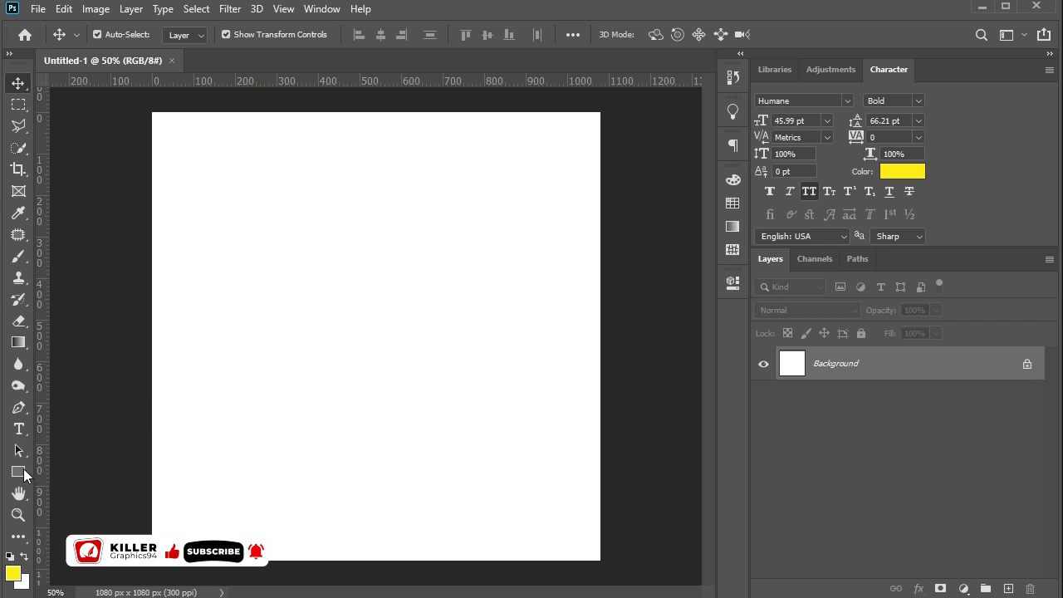
# Create a white rectangle shape 1080 px wide and 1080 px high.
pyautogui.click(22, 474)
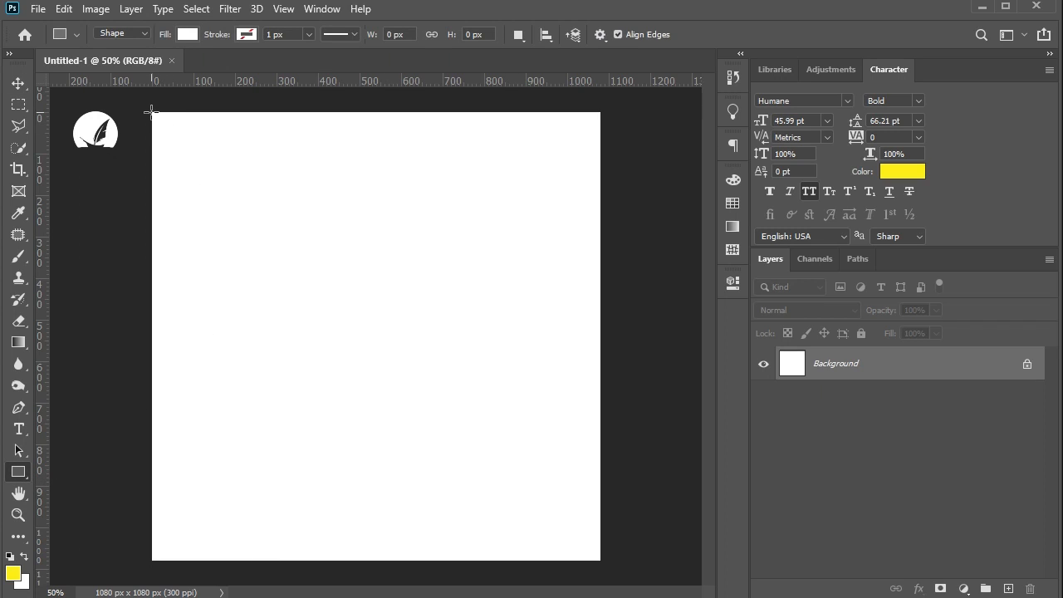
pyautogui.click(327, 222)
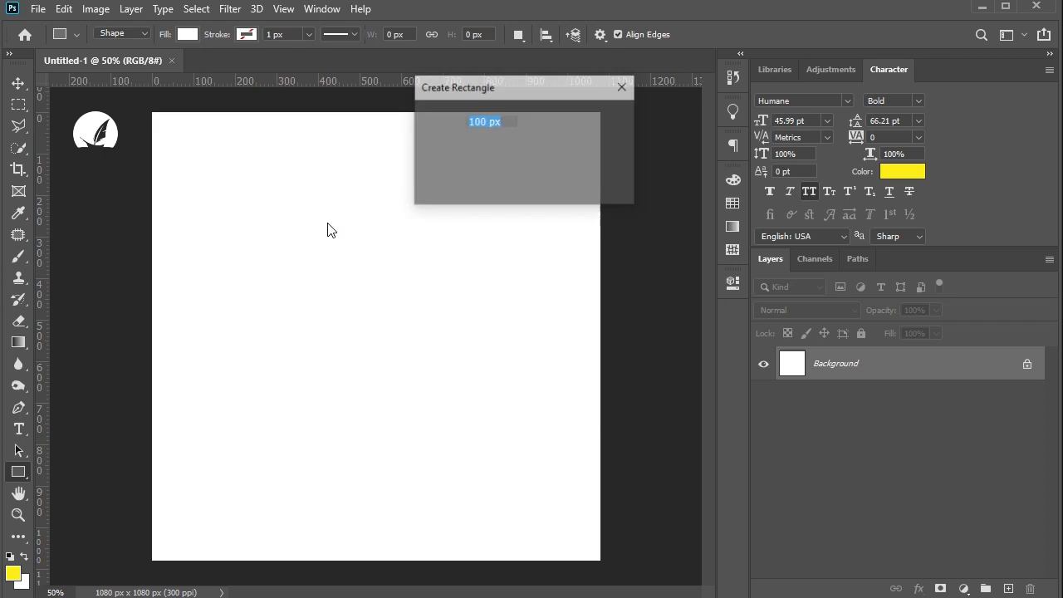
pyautogui.click(486, 125)
pyautogui.doubleClick(474, 122)
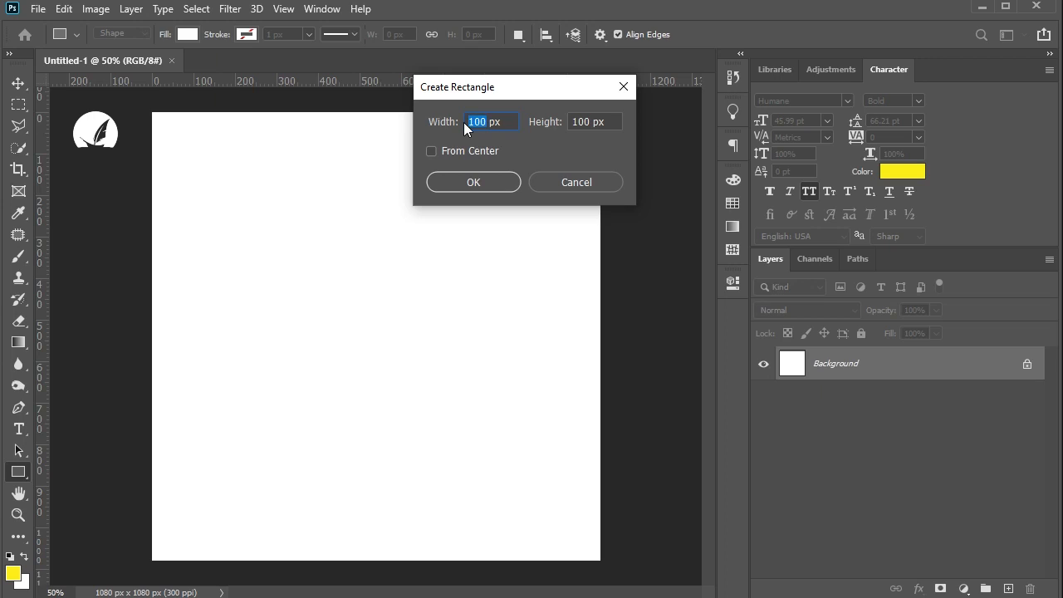
pyautogui.write('10')
pyautogui.doubleClick(590, 121)
pyautogui.rightClick(587, 124)
pyautogui.click(573, 117)
pyautogui.write('10')
pyautogui.click(498, 183)
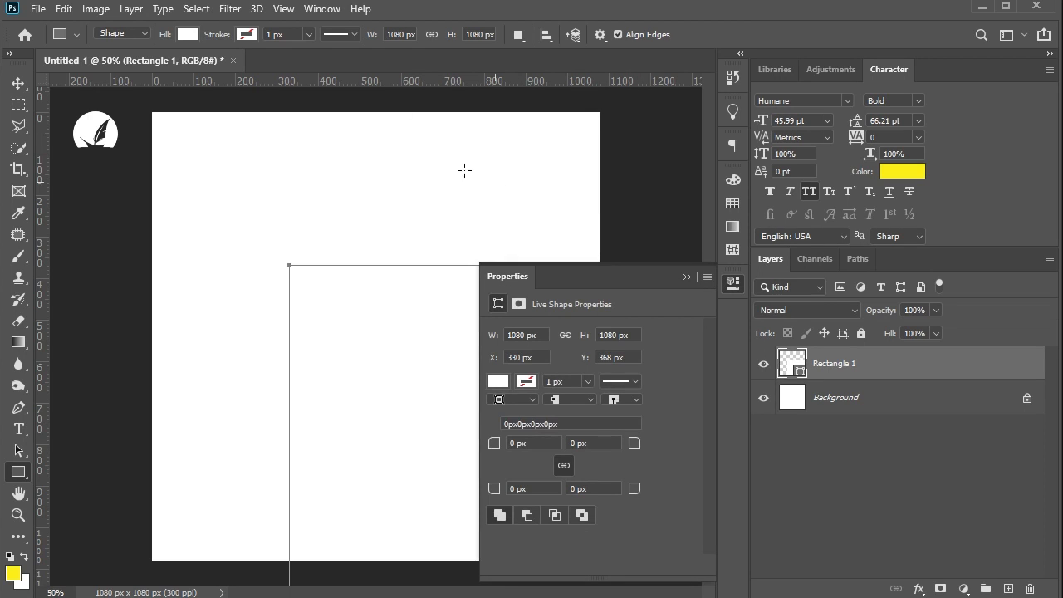
# Center the rectangle horizontally and vertically on the whole canvas and clear the selection.
pyautogui.click(17, 83)
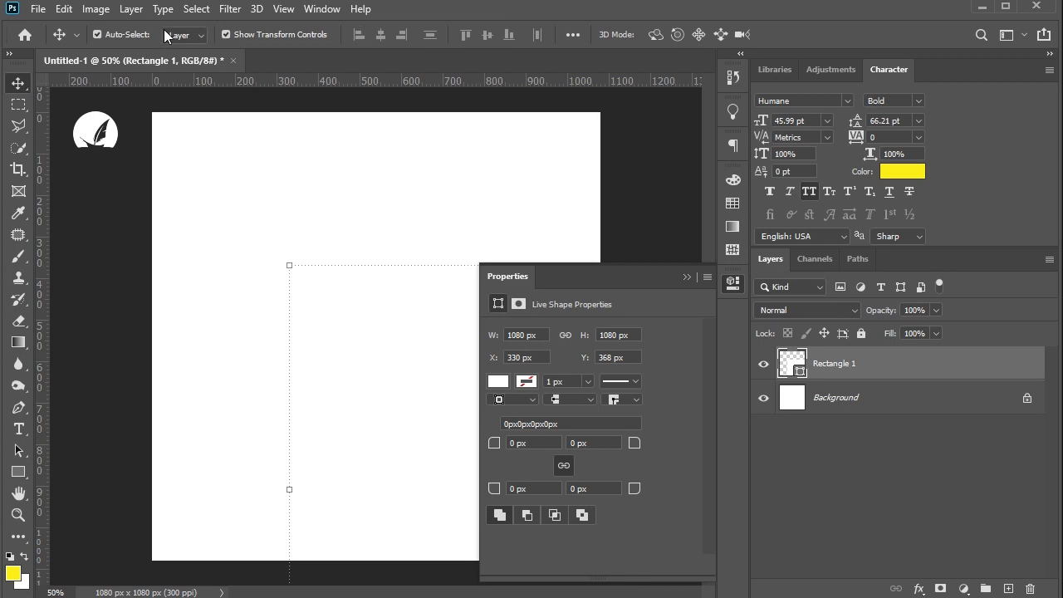
pyautogui.click(196, 9)
pyautogui.click(214, 27)
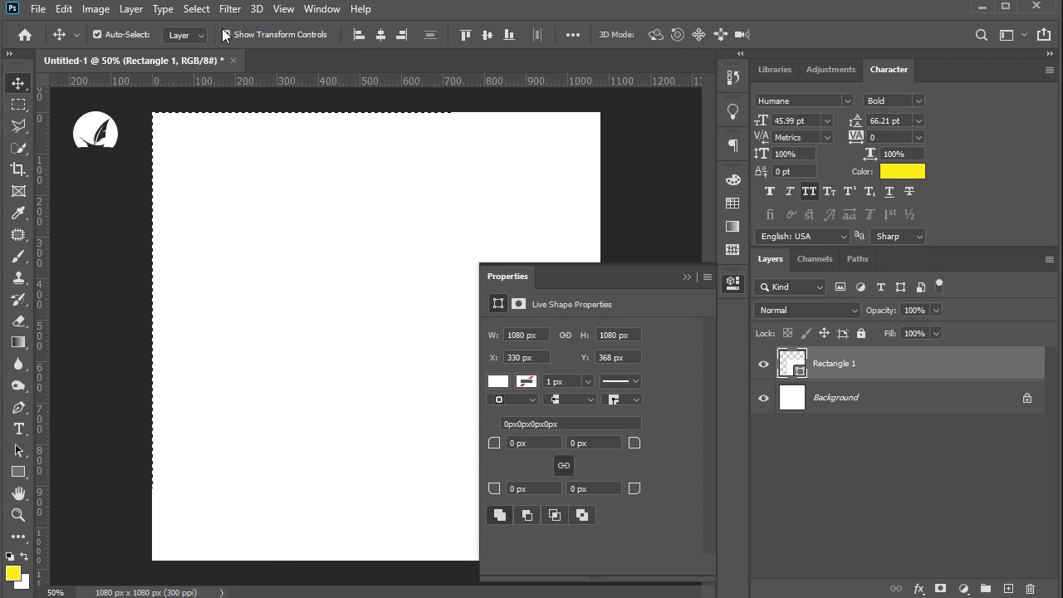
pyautogui.click(387, 34)
pyautogui.click(488, 35)
pyautogui.click(687, 277)
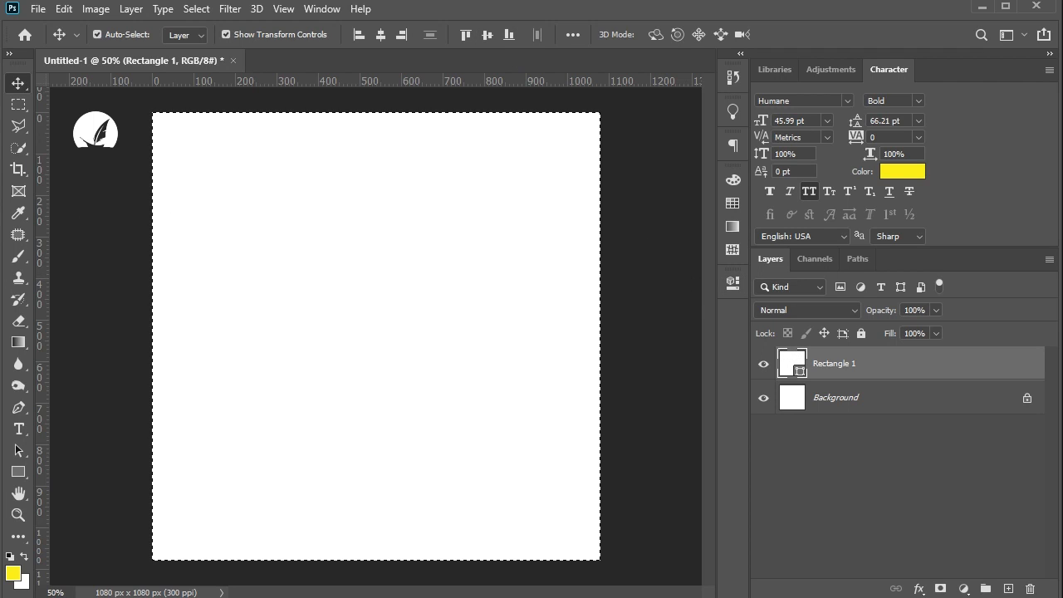
pyautogui.click(18, 103)
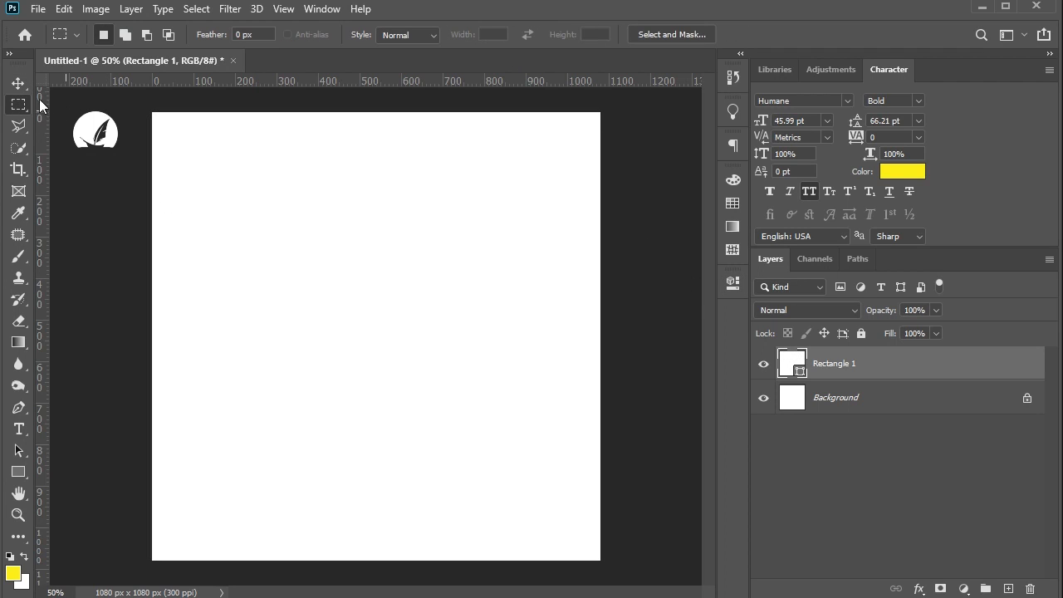
pyautogui.click(18, 83)
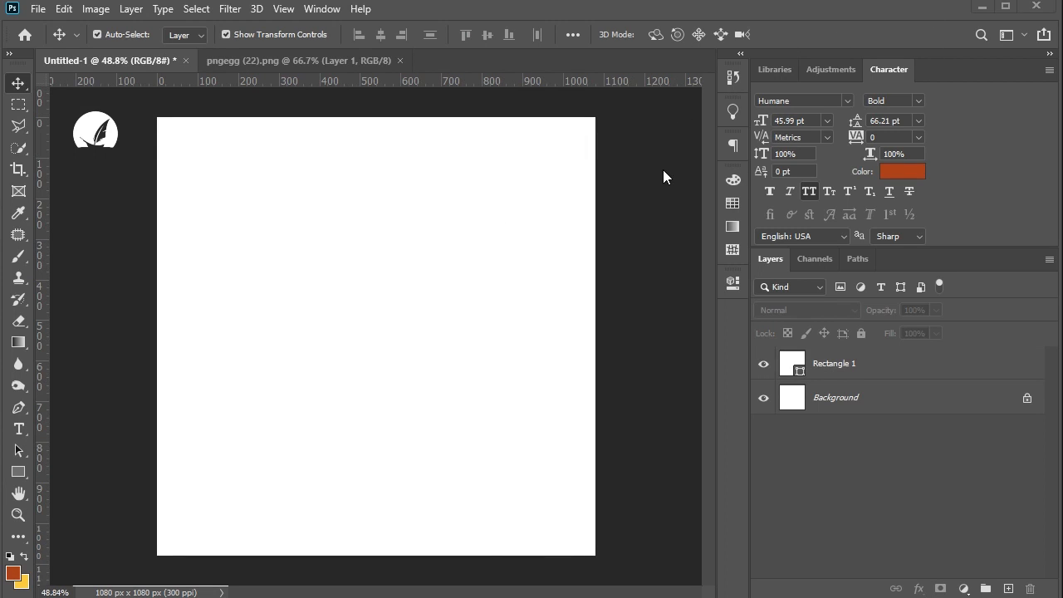
# Add a reversed radial Gradient Overlay running from yellow to orange-brown to the Rectangle 1 layer.
pyautogui.click(883, 370)
pyautogui.click(920, 586)
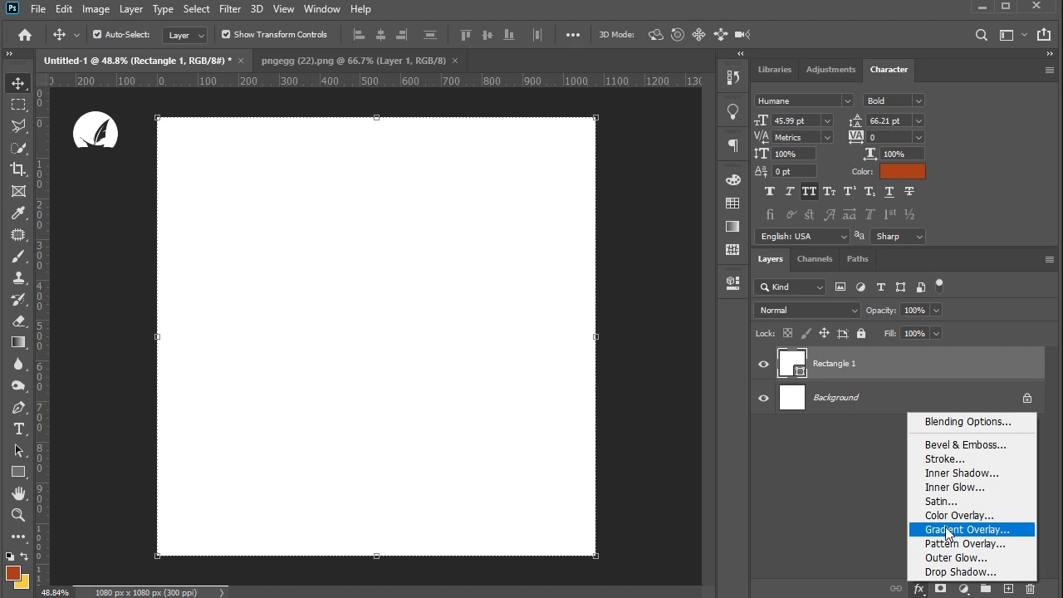
pyautogui.click(948, 531)
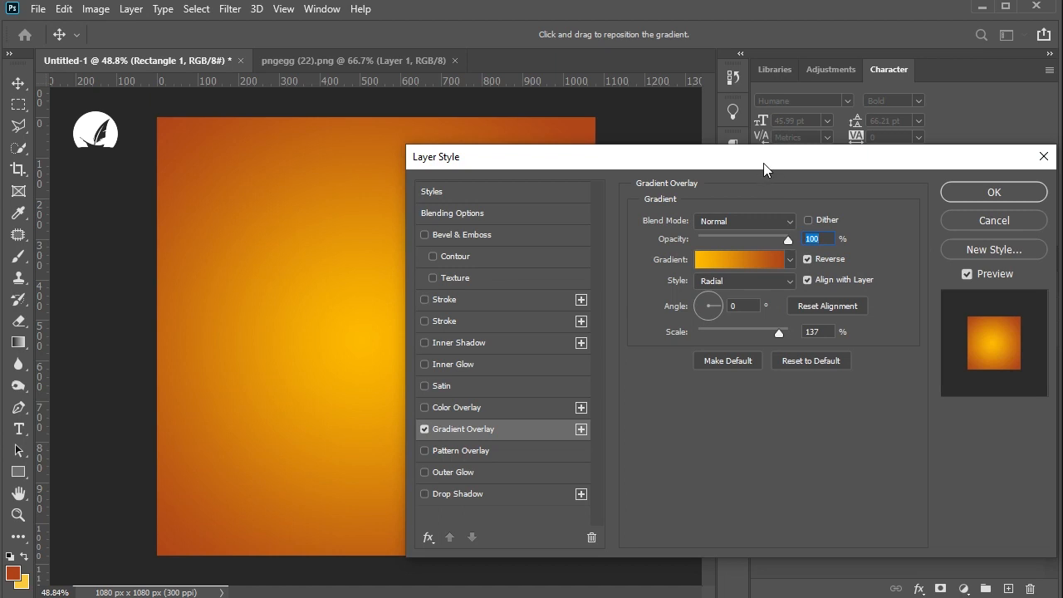
pyautogui.moveTo(763, 169); pyautogui.dragTo(877, 119)
# Examine the hex colors of the two end stops in the overlay's gradient.
pyautogui.click(865, 211)
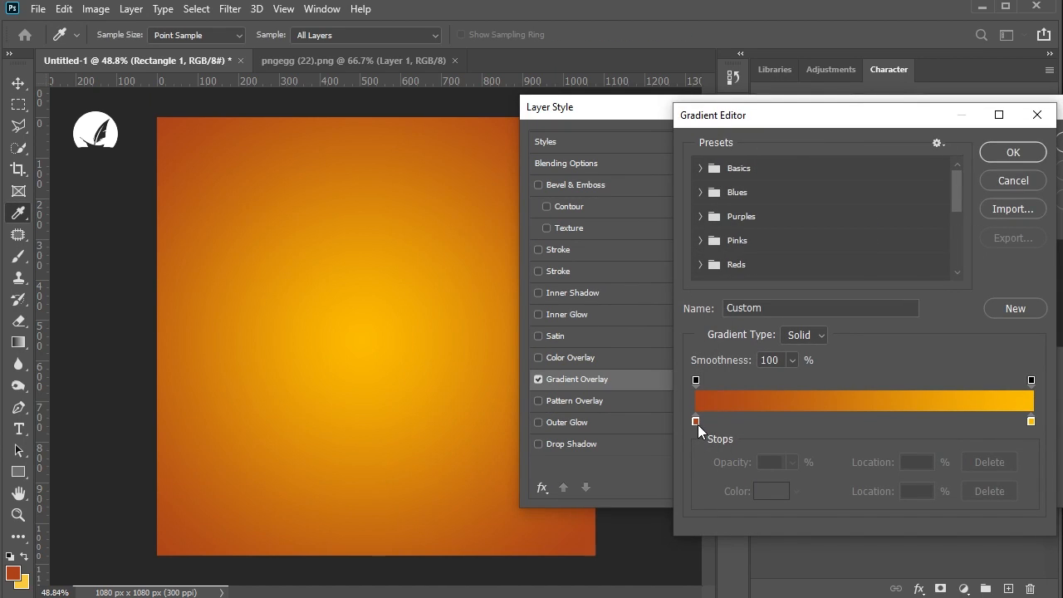
pyautogui.click(695, 422)
pyautogui.click(772, 493)
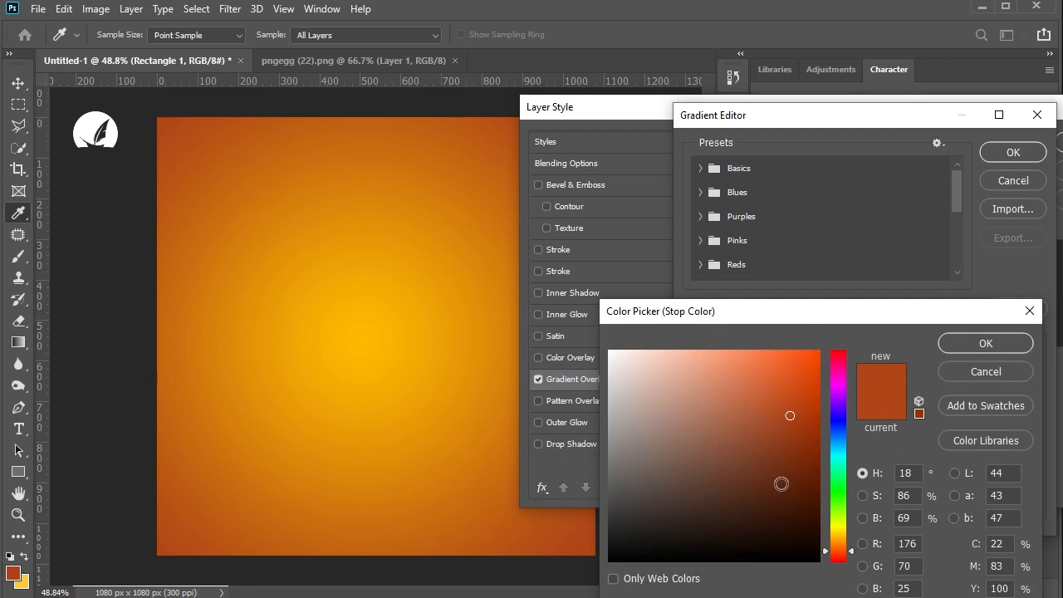
pyautogui.moveTo(802, 320); pyautogui.dragTo(774, 178)
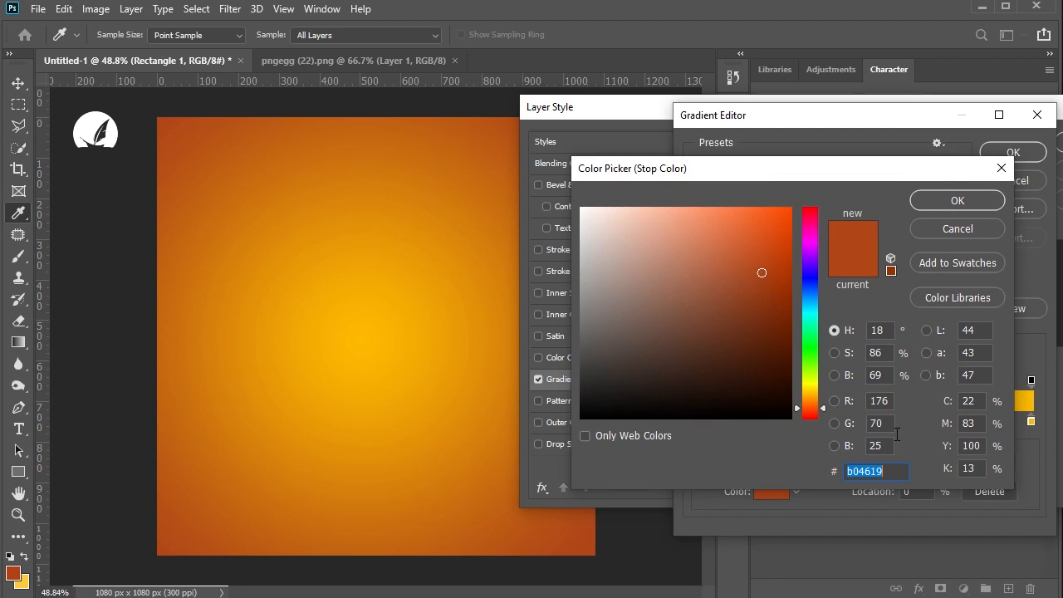
pyautogui.moveTo(890, 467); pyautogui.dragTo(827, 472)
pyautogui.click(973, 234)
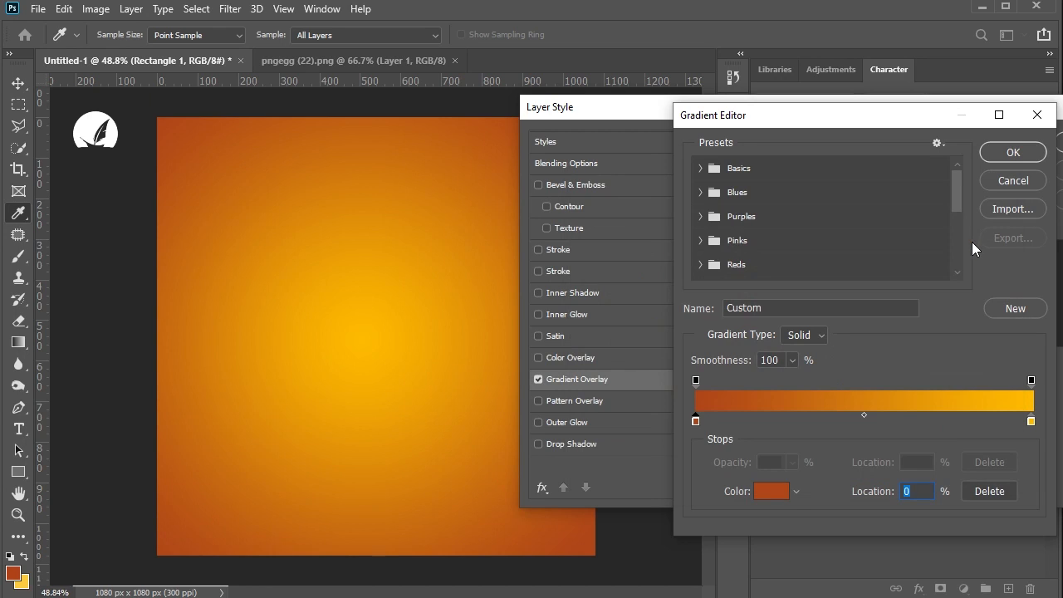
pyautogui.click(1031, 422)
pyautogui.click(795, 492)
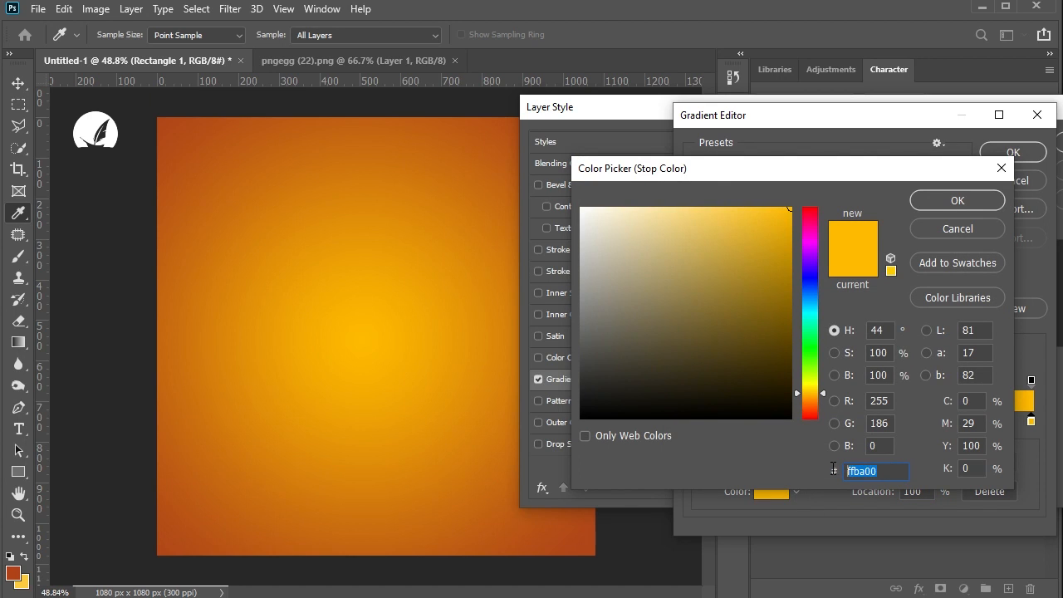
pyautogui.click(927, 207)
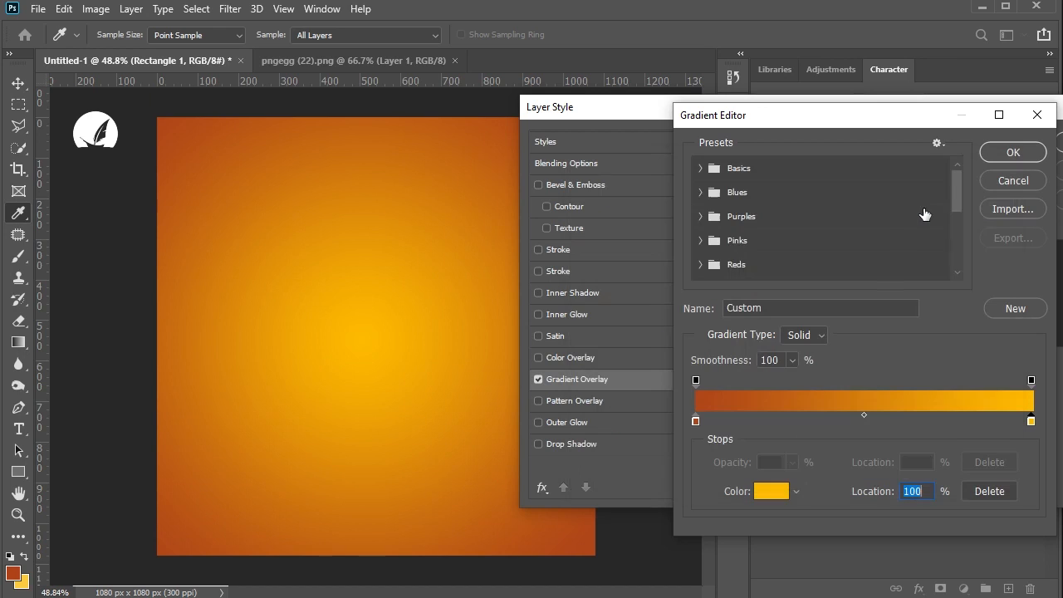
pyautogui.click(1010, 154)
# Shift the gradient's bright center slightly downward on the canvas with a scale of 137% and apply the layer style.
pyautogui.moveTo(991, 114); pyautogui.dragTo(877, 112)
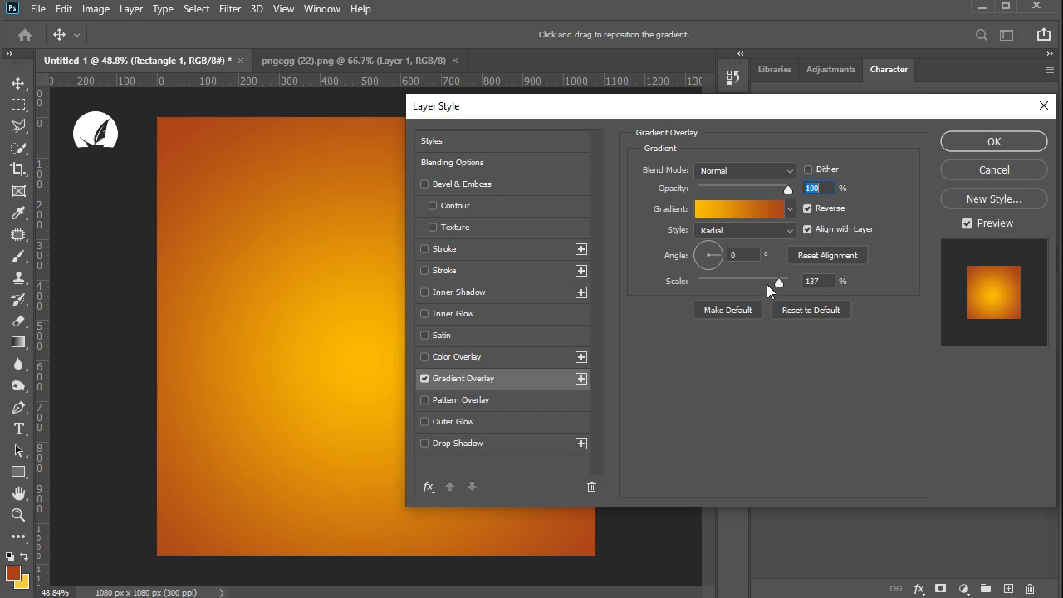
pyautogui.moveTo(779, 285); pyautogui.dragTo(776, 286)
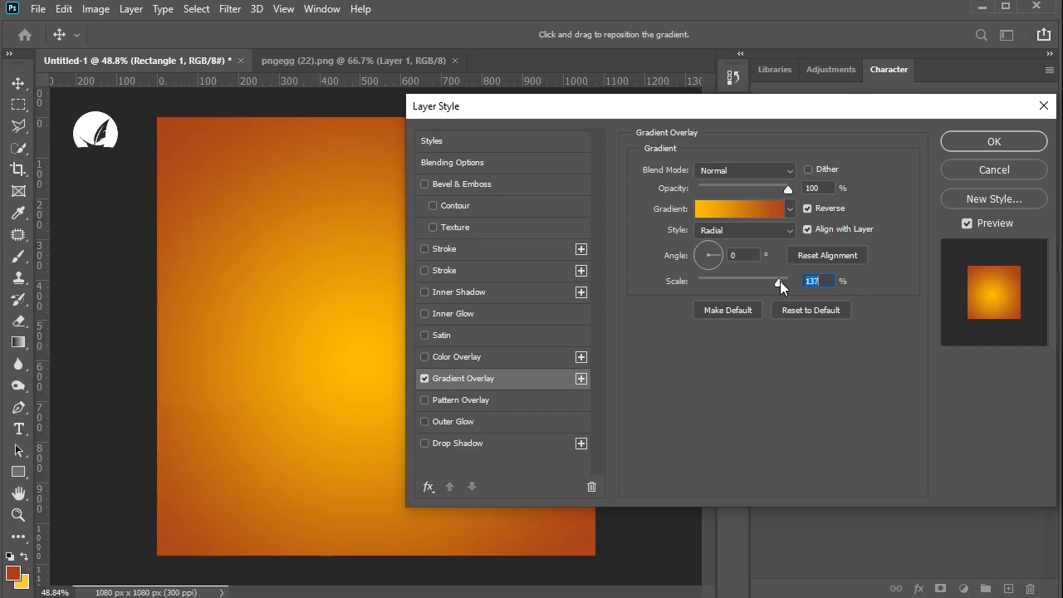
pyautogui.moveTo(325, 343); pyautogui.dragTo(346, 352)
pyautogui.click(949, 144)
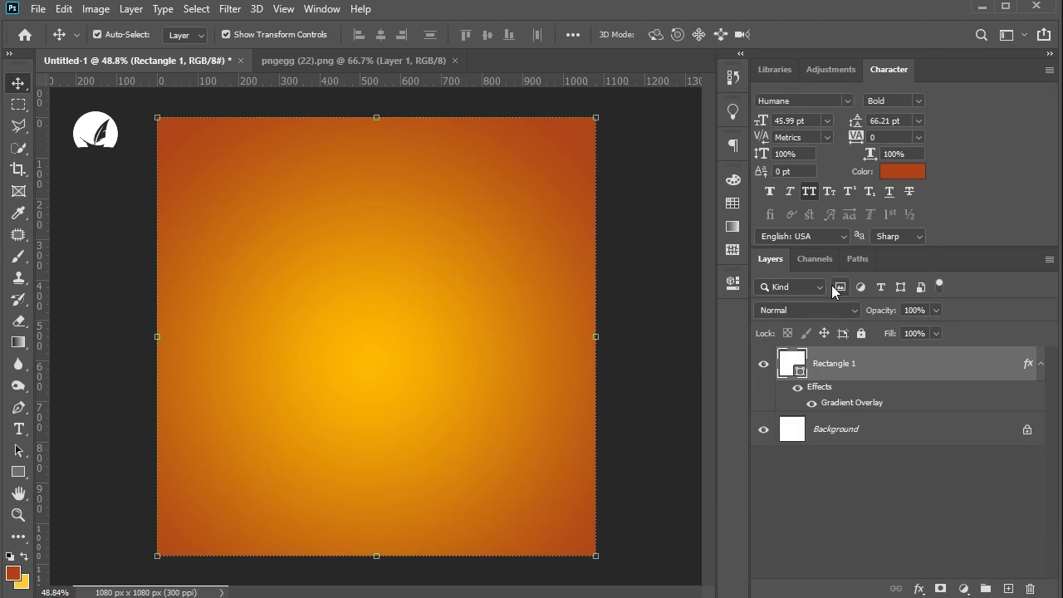
# Place the golden fabric image pngegg (13) across the full width of the canvas.
pyautogui.click(658, 295)
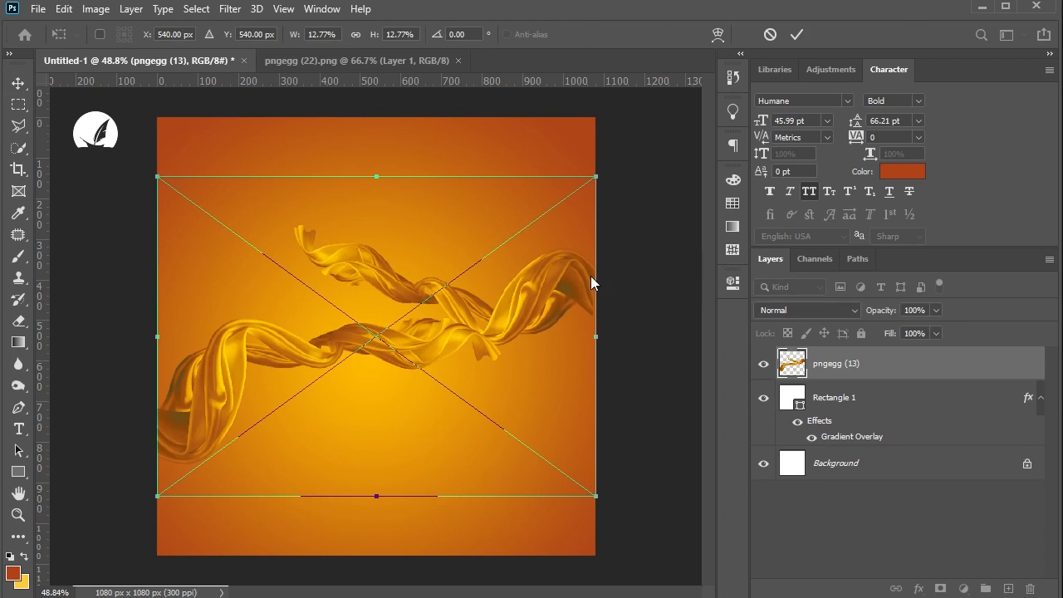
pyautogui.click(18, 86)
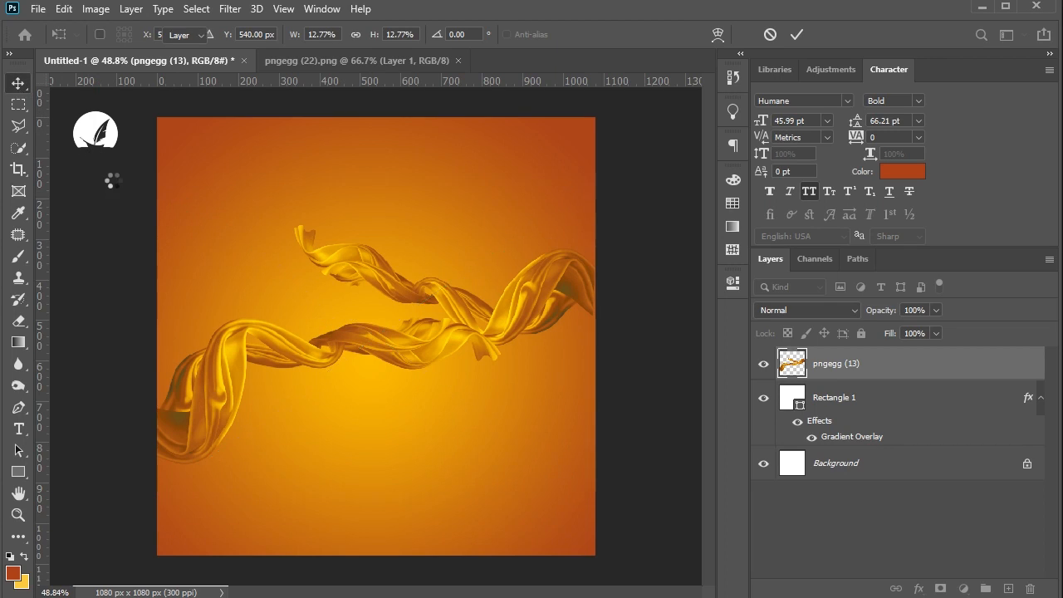
pyautogui.click(345, 333)
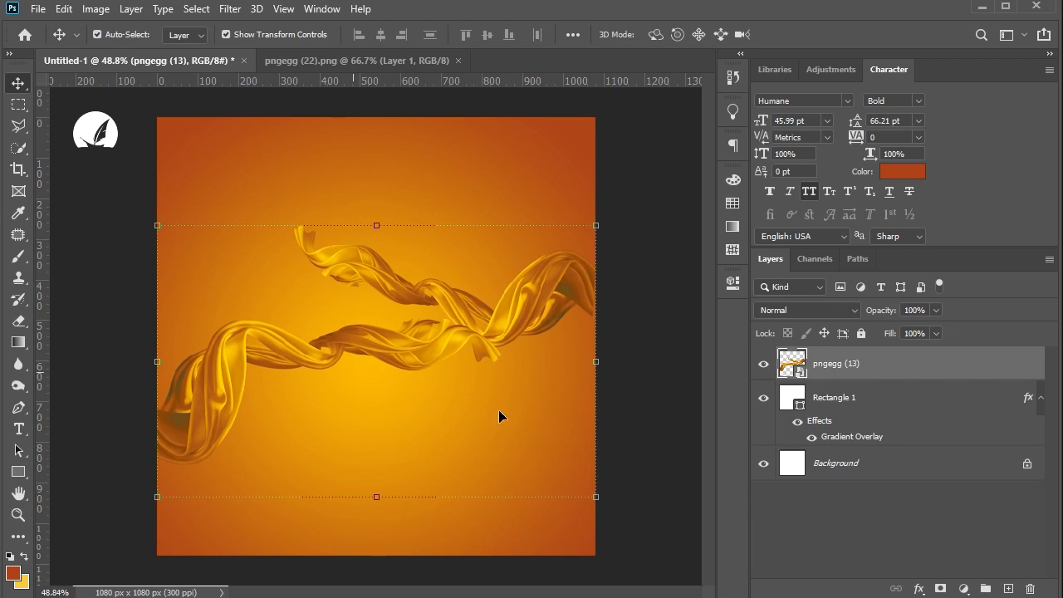
# Nudge the golden fabric straight down so it sits slightly below the middle of the canvas.
pyautogui.press('Down')
pyautogui.press('Down')
pyautogui.press('Down')
pyautogui.press('Down')
pyautogui.press('Down')
pyautogui.press('Down')
pyautogui.press('Down')
pyautogui.press('Down')
pyautogui.press('Down')
pyautogui.press('Down')
pyautogui.press('Down')
pyautogui.press('Down')
pyautogui.press('Down')
pyautogui.press('Down')
pyautogui.press('Down')
pyautogui.press('Down')
pyautogui.press('Down')
pyautogui.press('Down')
pyautogui.press('Down')
pyautogui.press('Down')
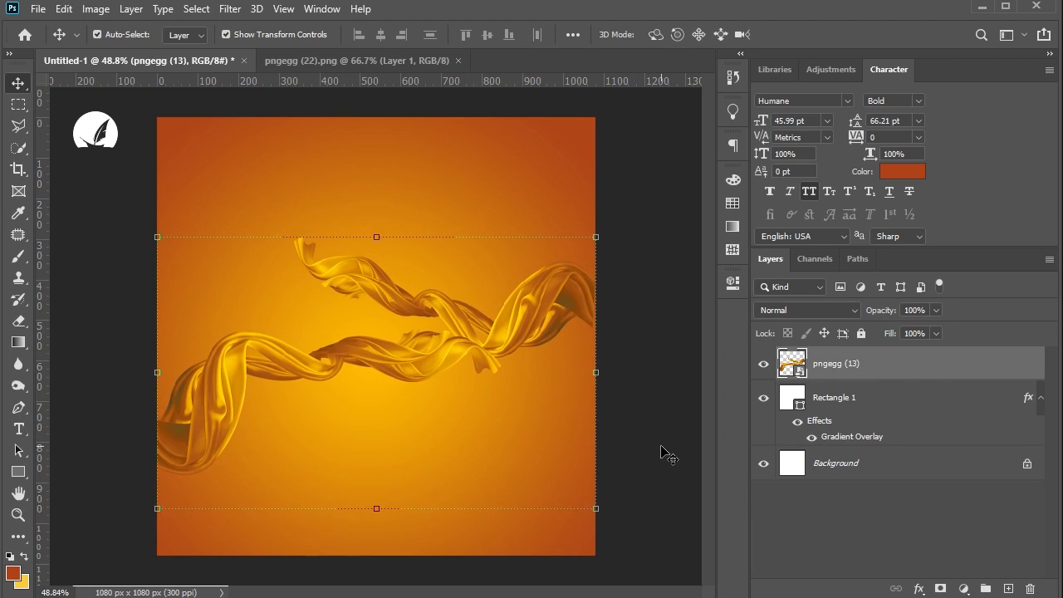
pyautogui.press('Down')
pyautogui.press('Down')
pyautogui.press('Down')
pyautogui.press('Down')
pyautogui.press('Down')
pyautogui.press('Down')
pyautogui.press('Down')
pyautogui.press('Down')
pyautogui.press('Down')
pyautogui.press('Down')
pyautogui.press('Down')
pyautogui.press('Down')
pyautogui.press('Down')
pyautogui.press('Down')
pyautogui.press('Down')
pyautogui.press('Down')
pyautogui.press('Down')
pyautogui.press('Down')
pyautogui.press('Down')
pyautogui.press('Down')
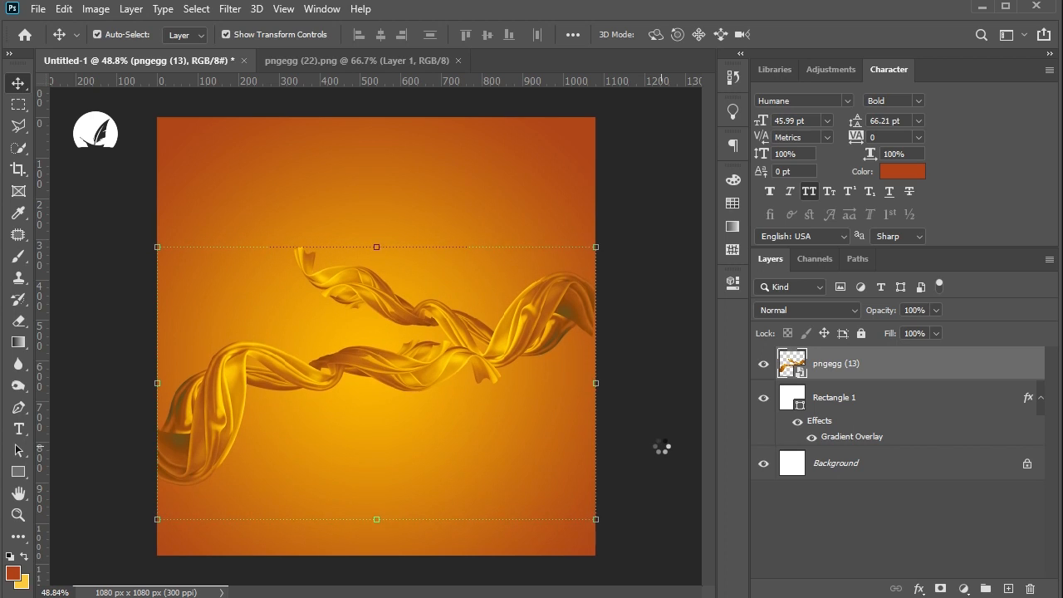
pyautogui.press('Down')
pyautogui.press('Down')
pyautogui.press('Down')
pyautogui.press('Down')
pyautogui.press('Down')
pyautogui.press('Down')
pyautogui.press('Down')
pyautogui.press('Down')
pyautogui.press('Down')
pyautogui.press('Down')
pyautogui.press('Down')
pyautogui.press('Down')
pyautogui.press('Down')
pyautogui.press('Down')
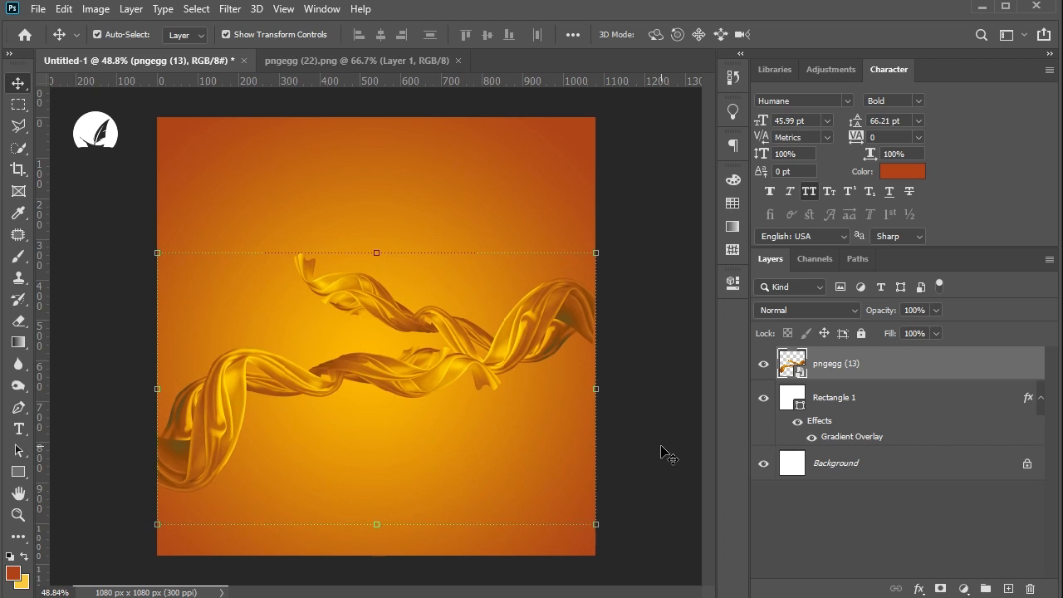
pyautogui.press('Down')
# Place the honey jar image pngegg (23), scale it to about 17.46%, and position it over the middle of the fabric.
pyautogui.click(668, 458)
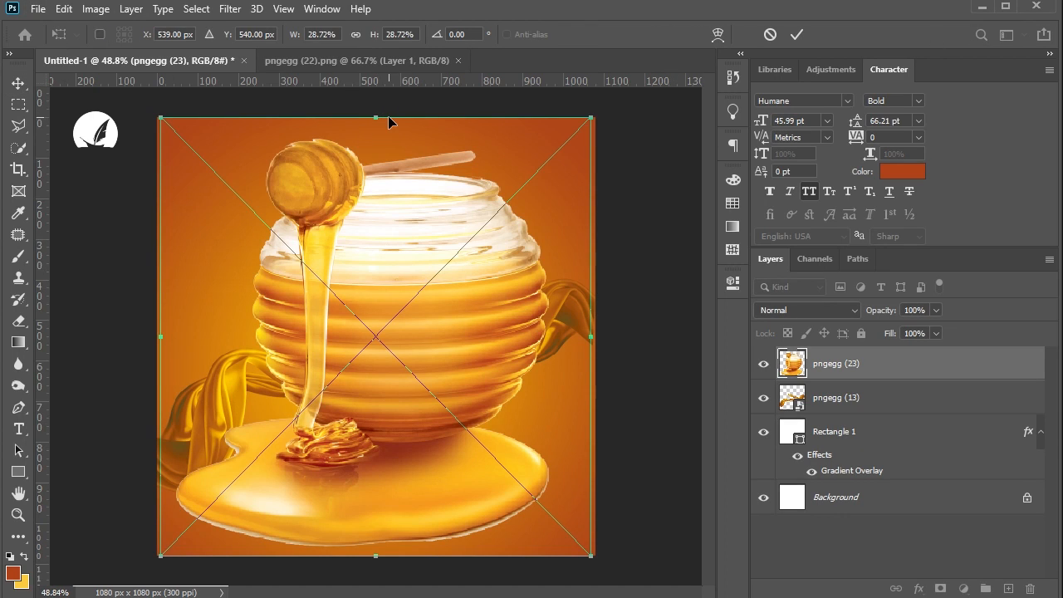
pyautogui.moveTo(380, 117); pyautogui.dragTo(375, 289)
pyautogui.moveTo(400, 438); pyautogui.dragTo(386, 403)
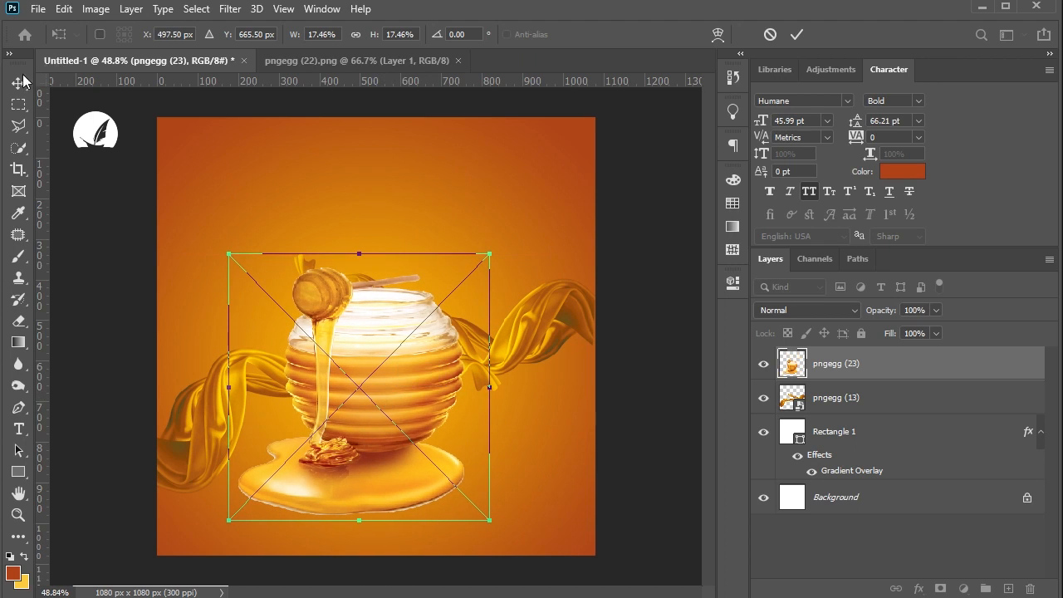
pyautogui.press('Return')
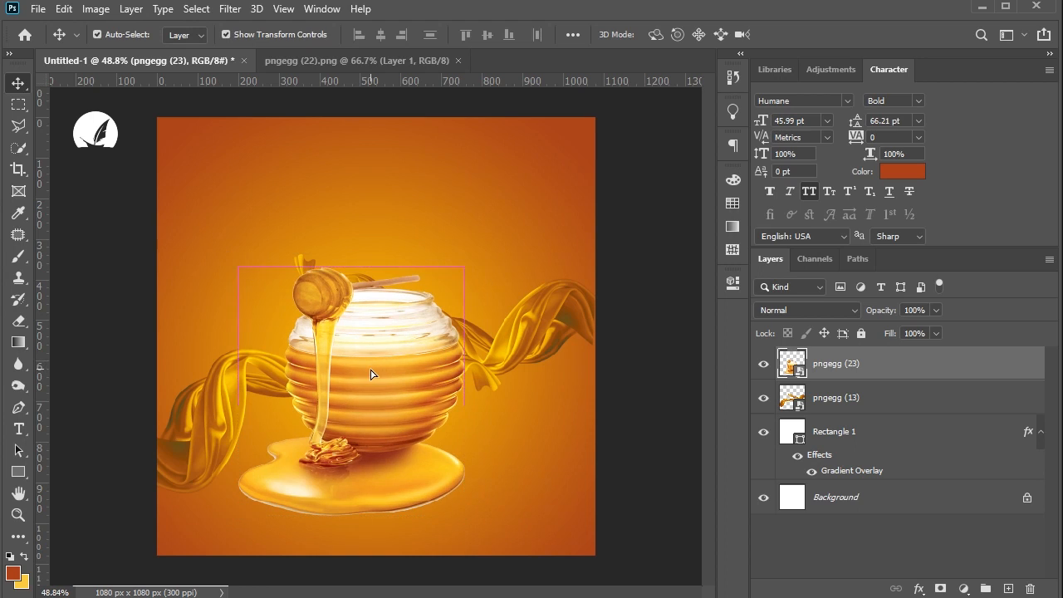
pyautogui.moveTo(369, 364); pyautogui.dragTo(369, 371)
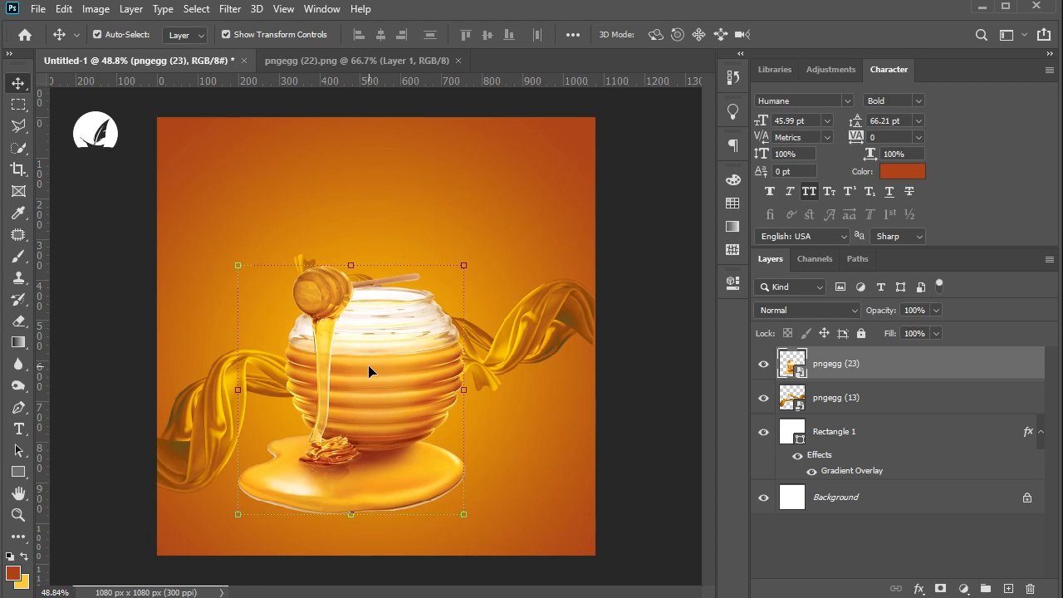
# Darken the honey jar's shadows with a Curves adjustment, moving the RGB black point to input 27 with output 0.
pyautogui.hotkey('ctrl', 'm')
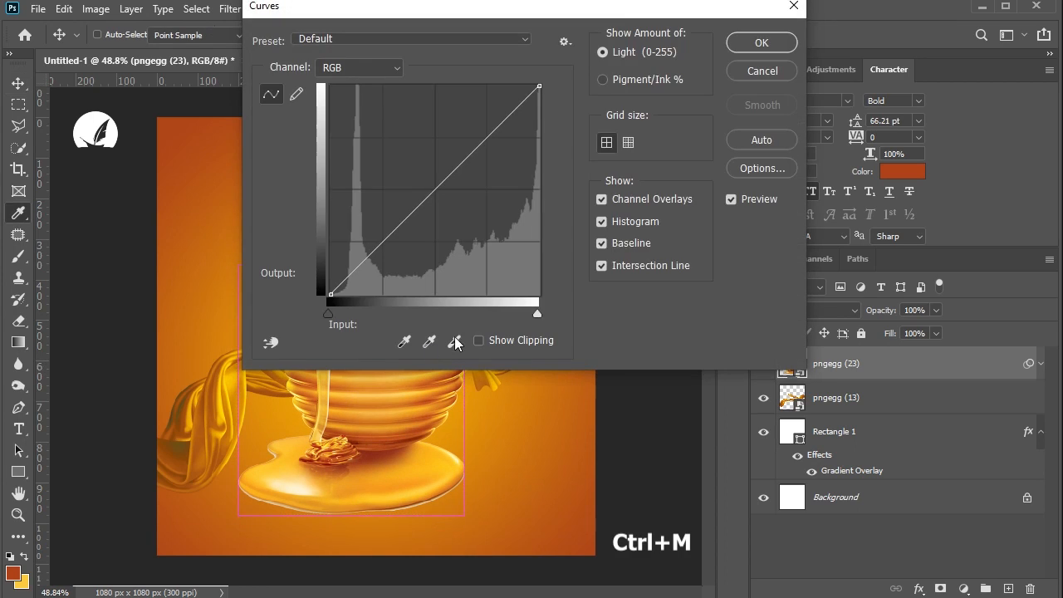
pyautogui.moveTo(465, 10); pyautogui.dragTo(651, 60)
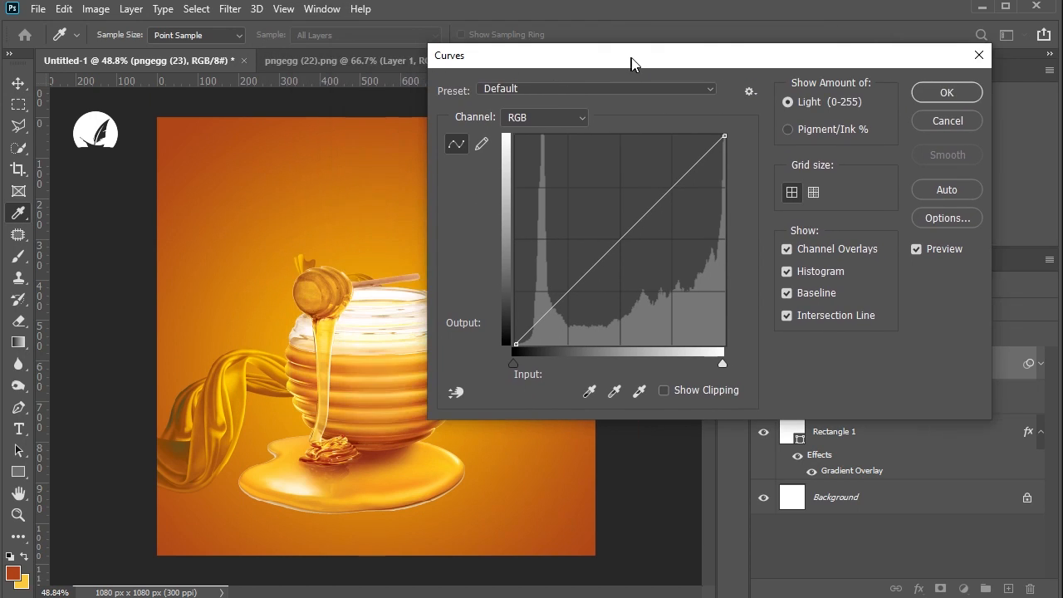
pyautogui.moveTo(511, 366); pyautogui.dragTo(537, 364)
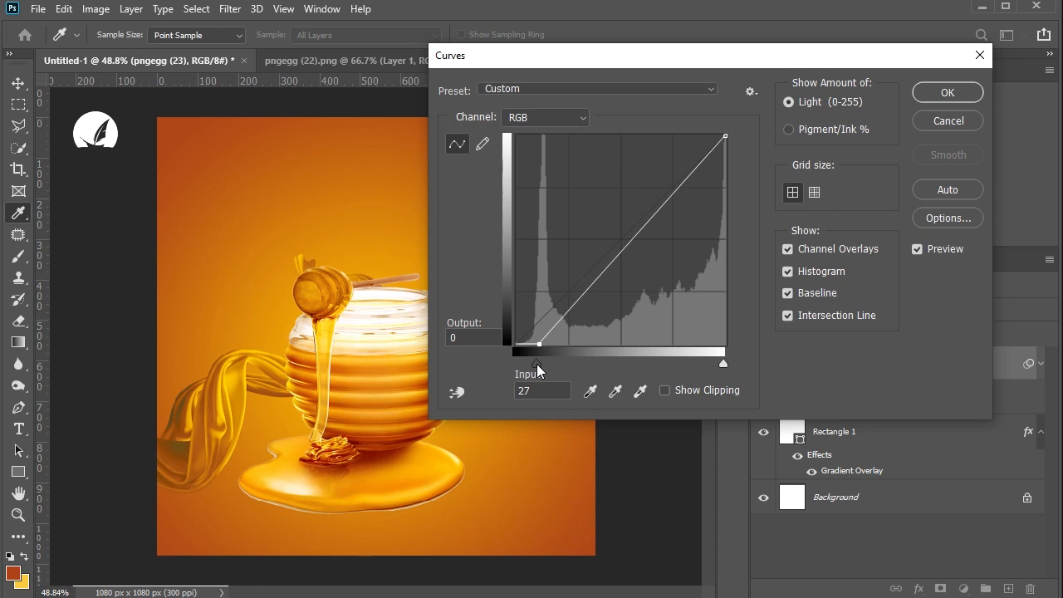
pyautogui.click(947, 94)
pyautogui.click(628, 408)
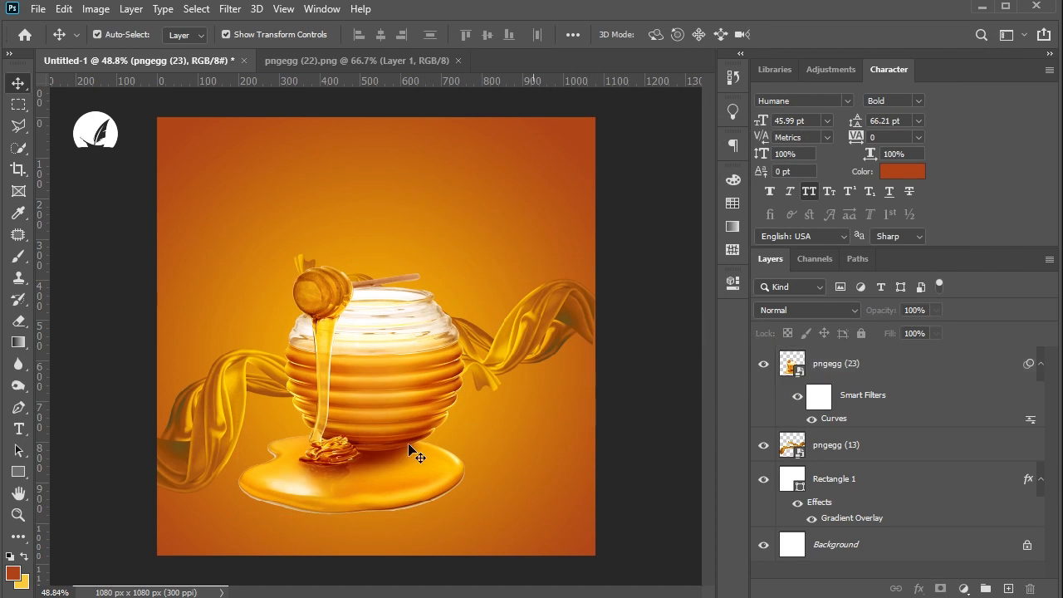
# Add a white layer mask to the honey jar layer pngegg (23).
pyautogui.scroll(3, 347, 507)
pyautogui.click(373, 457)
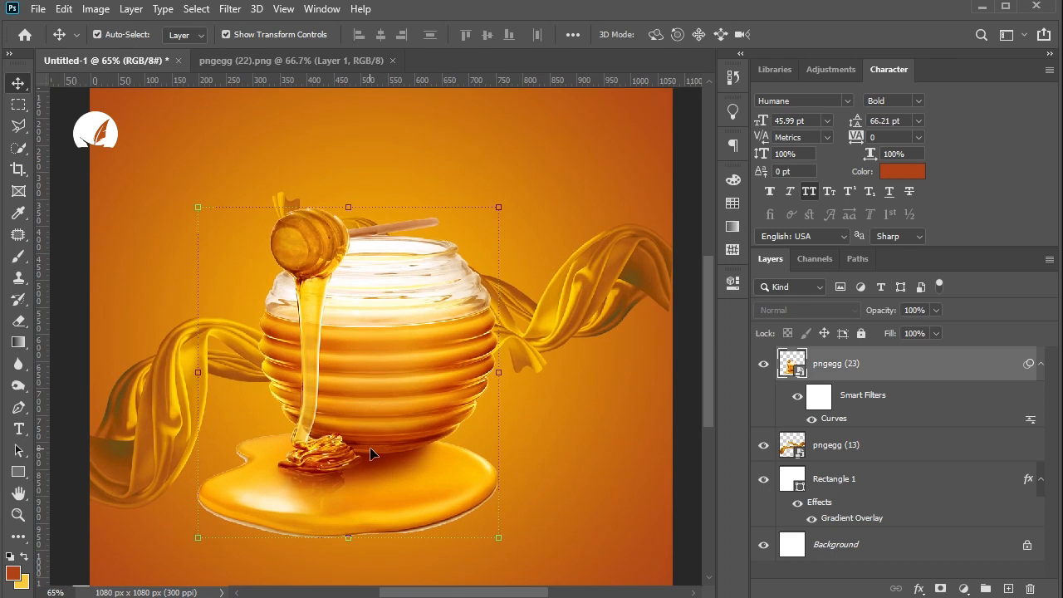
pyautogui.scroll(3, 344, 503)
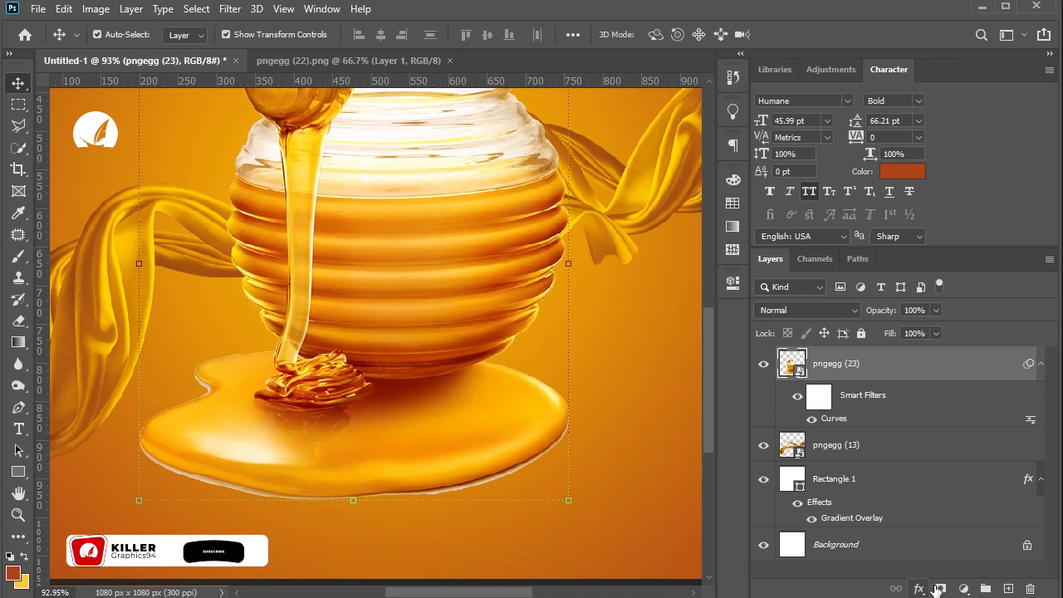
pyautogui.click(939, 588)
pyautogui.scroll(3, 255, 485)
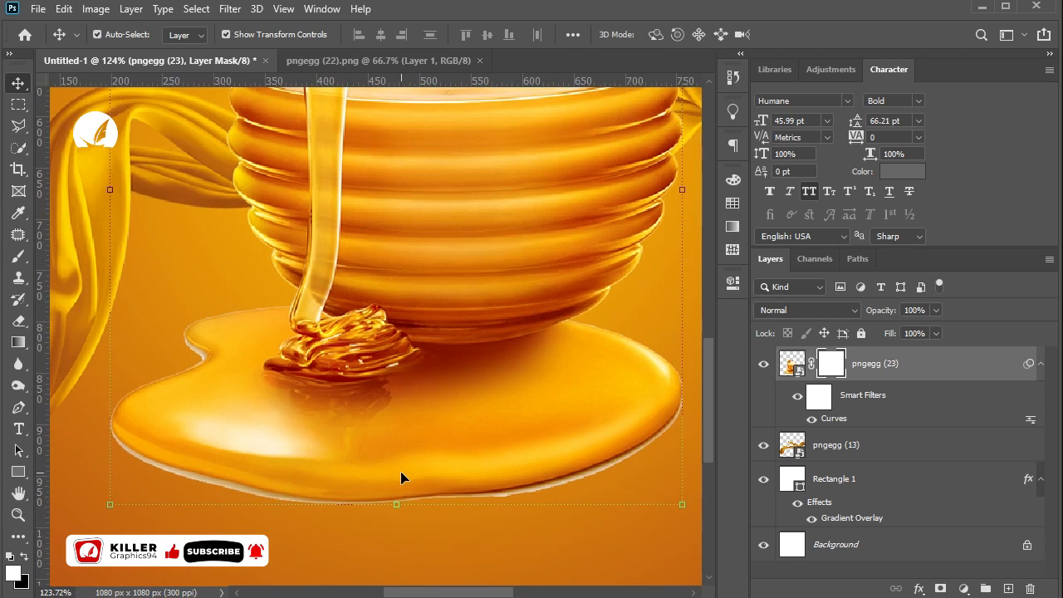
pyautogui.scroll(-1, 390, 465)
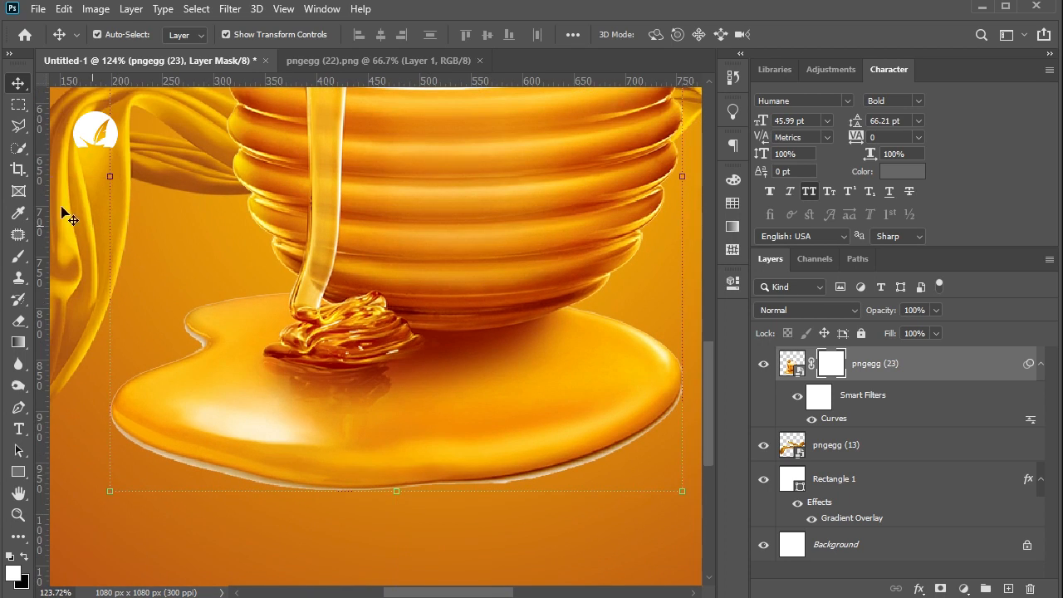
# Set up a round Brush with 100% hardness and a 40 px size, with black as the foreground color.
pyautogui.click(18, 256)
pyautogui.rightClick(374, 335)
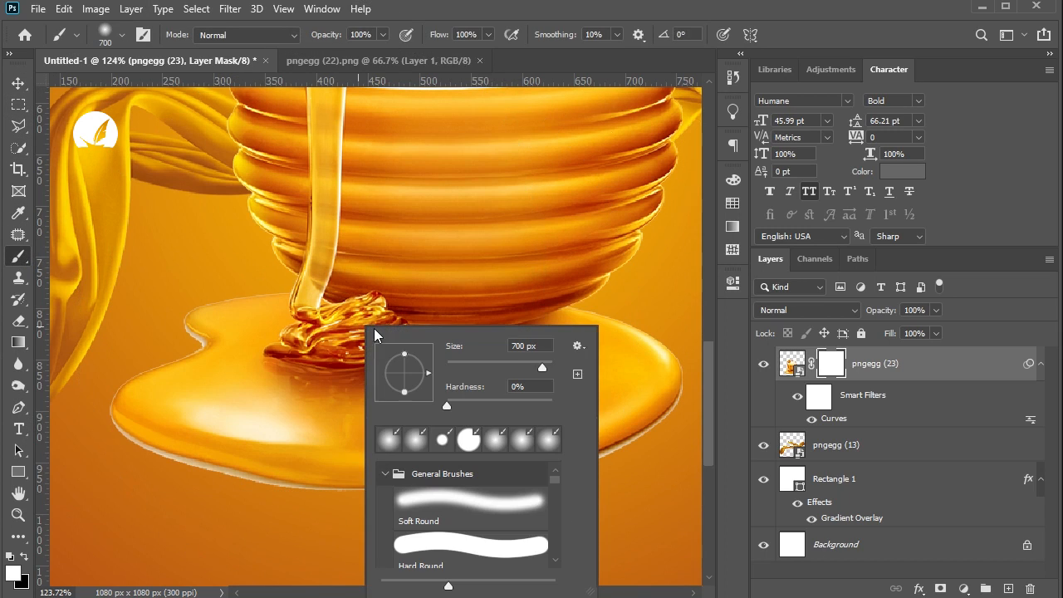
pyautogui.moveTo(445, 403); pyautogui.dragTo(614, 393)
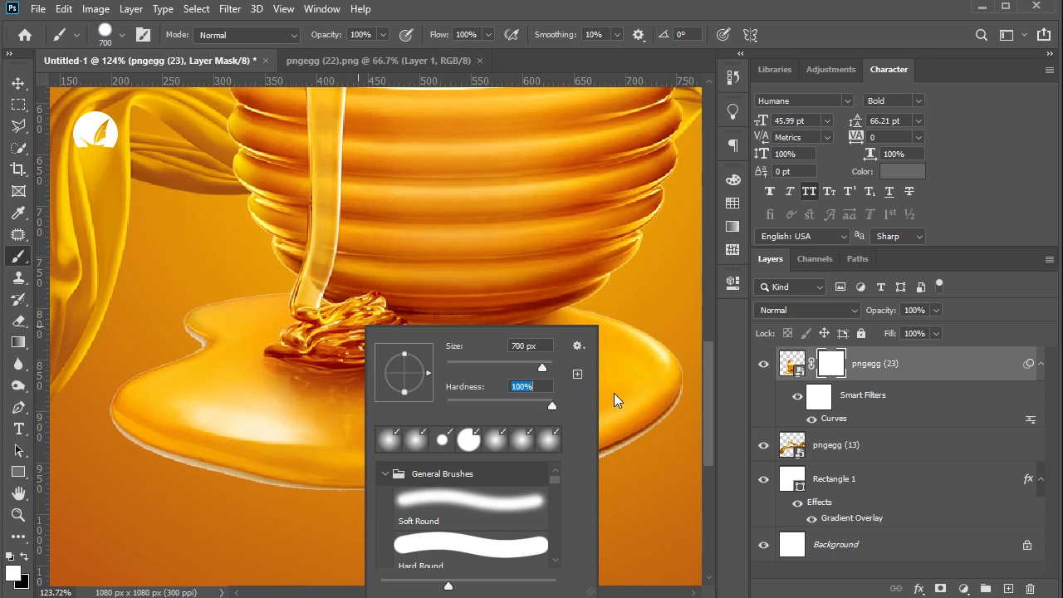
pyautogui.click(503, 363)
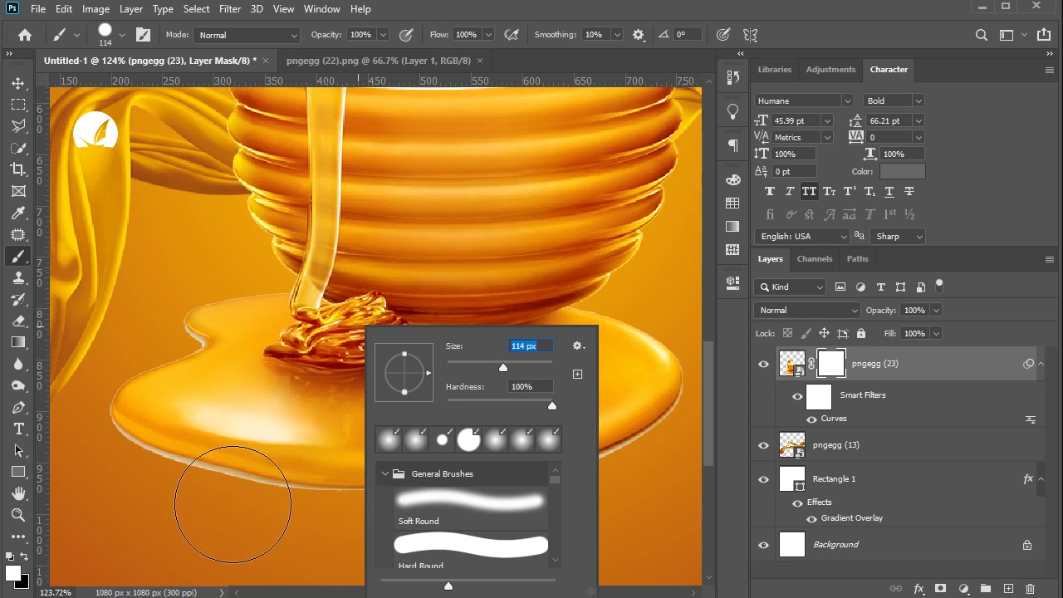
pyautogui.moveTo(480, 362); pyautogui.dragTo(468, 364)
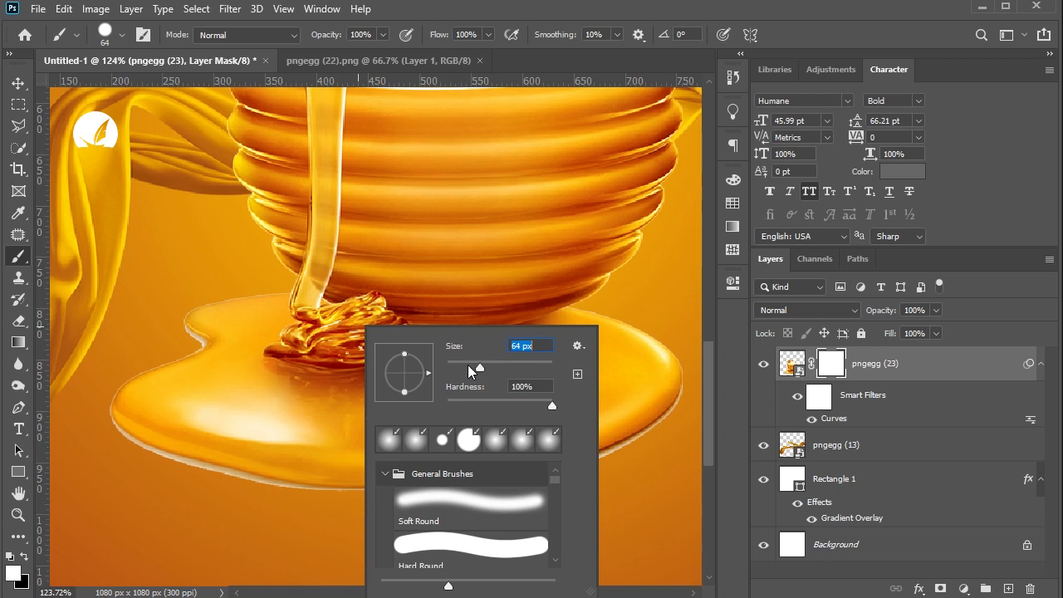
pyautogui.click(166, 493)
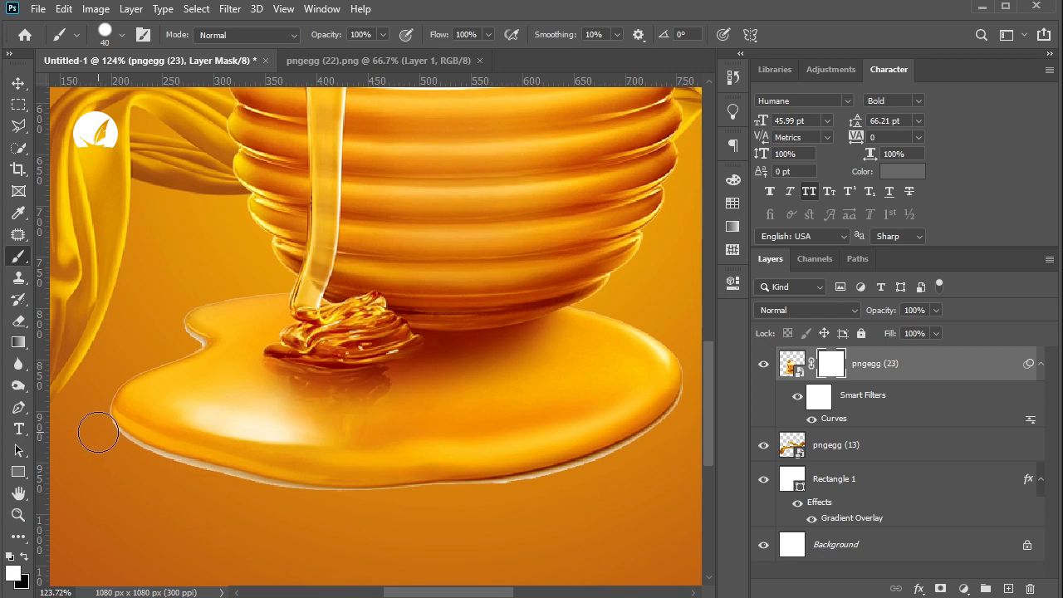
pyautogui.click(24, 556)
# Reduce the brush to 8 px and mask out the pale fringe around the honey puddle's right tip.
pyautogui.scroll(2, 658, 433)
pyautogui.scroll(5, 658, 432)
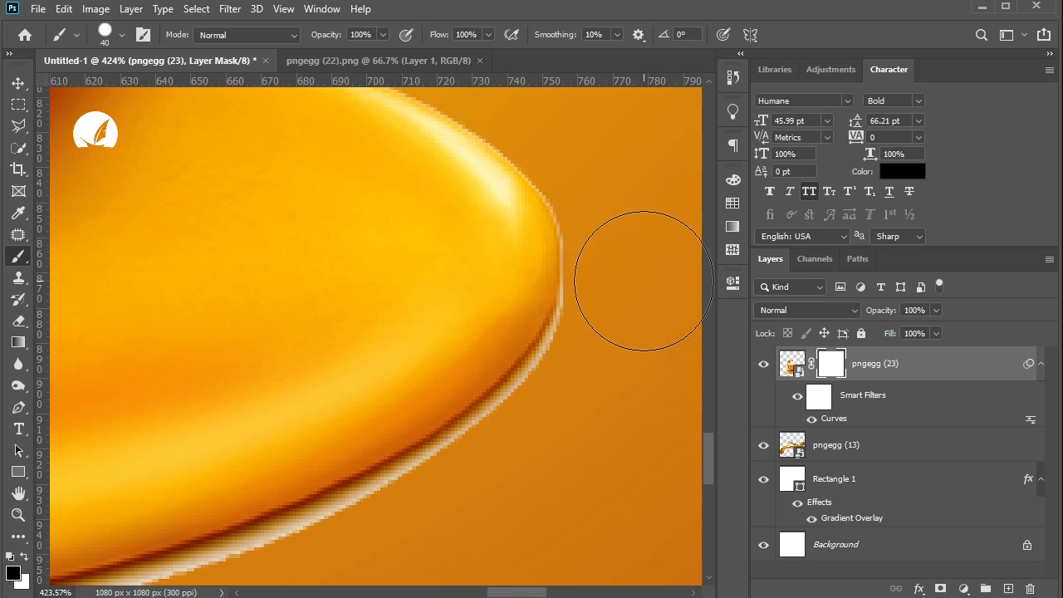
pyautogui.press('[')
pyautogui.press('[')
pyautogui.press('[')
pyautogui.press('[')
pyautogui.press('[')
pyautogui.press('[')
pyautogui.moveTo(573, 270)
pyautogui.mouseDown()
pyautogui.moveTo(538, 363)
pyautogui.moveTo(553, 335)
pyautogui.moveTo(462, 434)
pyautogui.mouseUp()
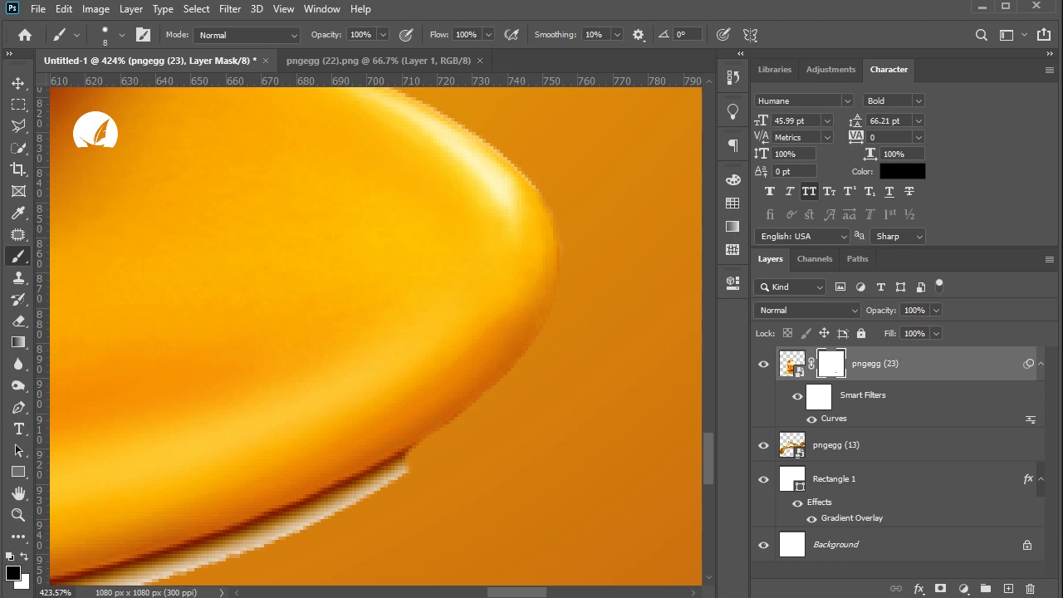
# Mask out the white and dark fringe along the puddle's lower-right edge with a 9 px brush.
pyautogui.scroll(-3, 420, 376)
pyautogui.press(']')
pyautogui.moveTo(423, 334); pyautogui.dragTo(105, 463)
pyautogui.moveTo(355, 368); pyautogui.dragTo(91, 462)
# Paint black on the mask along the middle of the puddle's bottom edge to hide the leftover fringe.
pyautogui.scroll(-3, 517, 532)
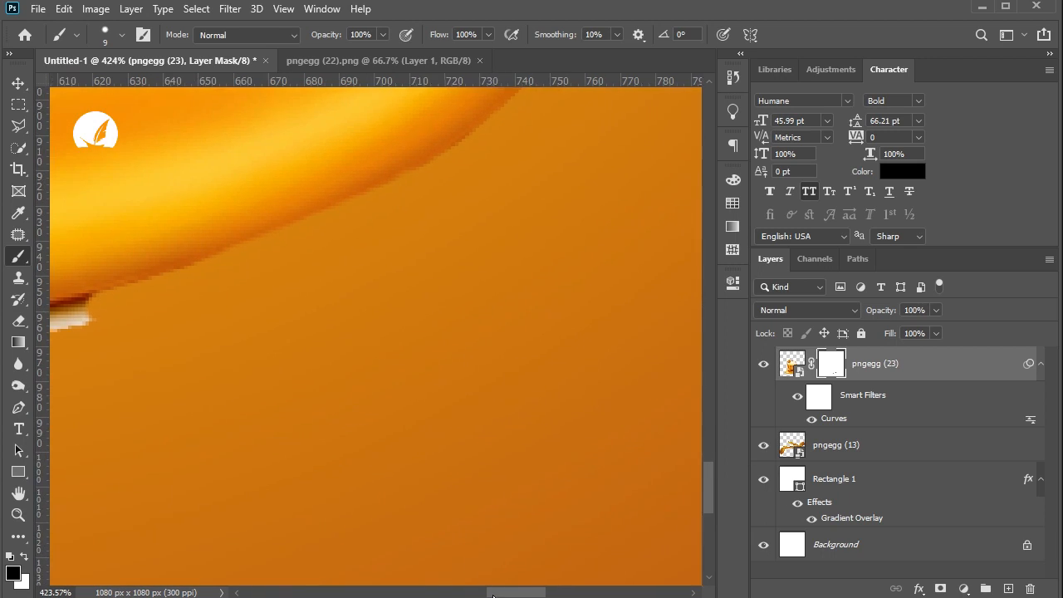
pyautogui.hscroll(-5, 498, 303)
pyautogui.moveTo(498, 304); pyautogui.dragTo(102, 370)
pyautogui.moveTo(444, 321)
pyautogui.mouseDown()
pyautogui.moveTo(262, 348)
pyautogui.moveTo(365, 331)
pyautogui.mouseUp()
pyautogui.moveTo(709, 465); pyautogui.dragTo(714, 471)
pyautogui.hscroll(-3, 593, 318)
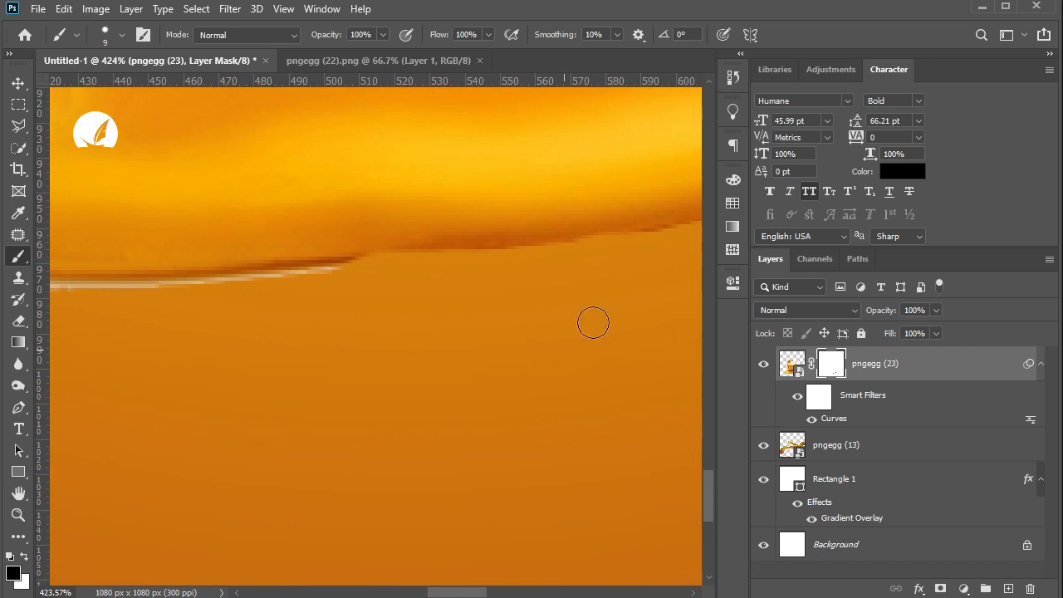
pyautogui.moveTo(370, 273); pyautogui.dragTo(153, 295)
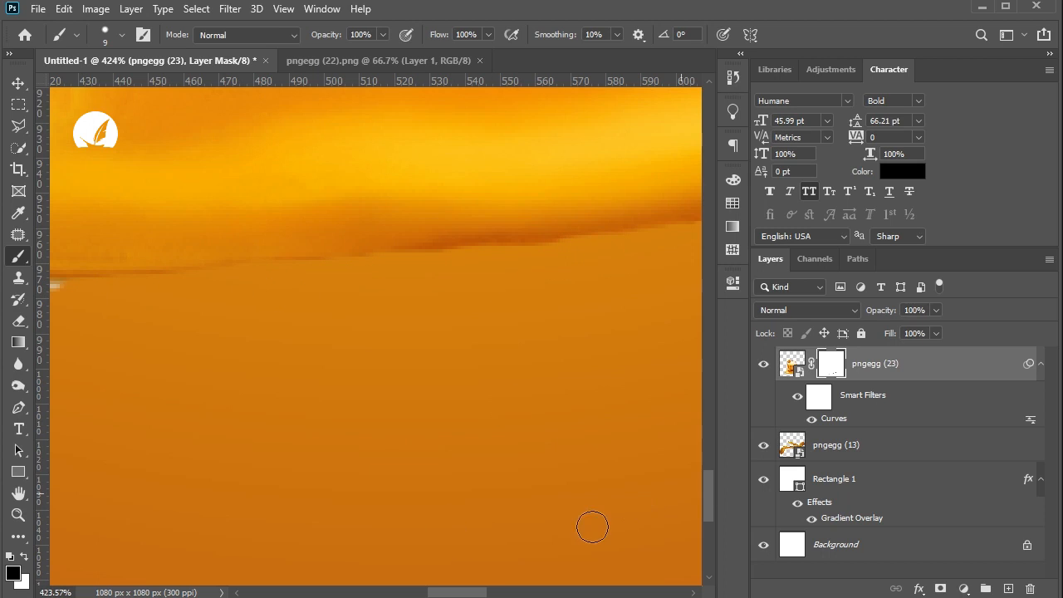
# Mask out the pale fringe along the puddle's lower-left edge.
pyautogui.moveTo(462, 591); pyautogui.dragTo(420, 581)
pyautogui.moveTo(187, 241); pyautogui.dragTo(548, 291)
pyautogui.moveTo(404, 591); pyautogui.dragTo(378, 591)
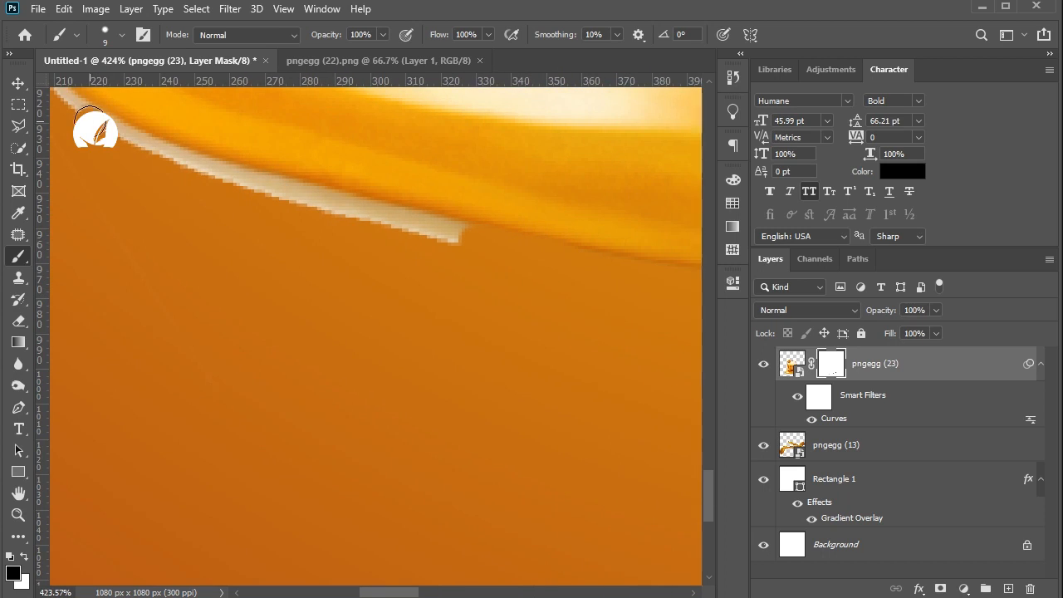
pyautogui.moveTo(90, 122); pyautogui.dragTo(434, 237)
pyautogui.moveTo(348, 208); pyautogui.dragTo(522, 261)
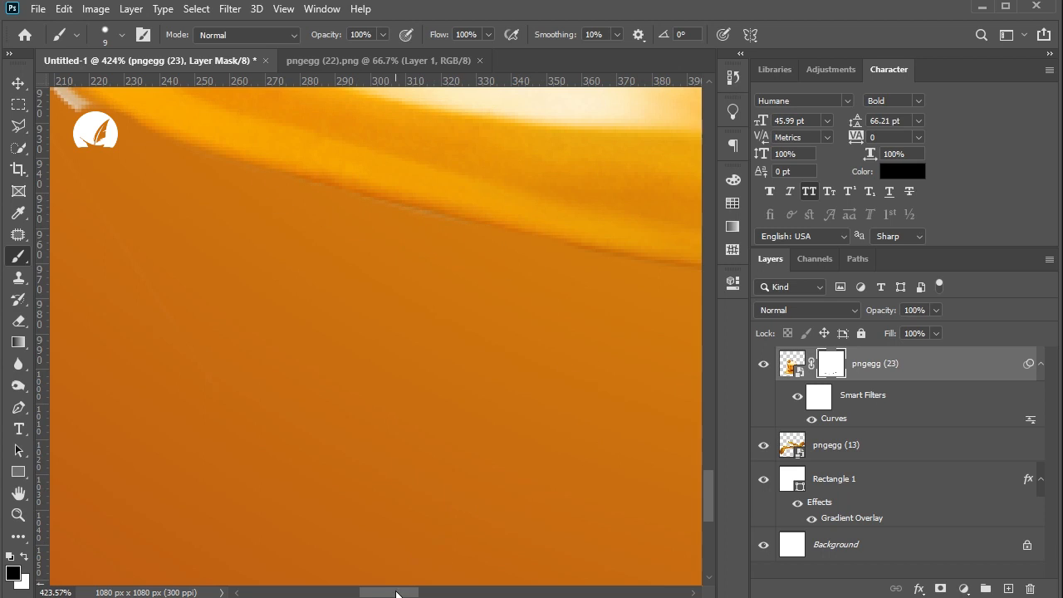
# Mask out the remaining light outline around the puddle's left end, notch and upper-left edge.
pyautogui.moveTo(397, 593); pyautogui.dragTo(371, 593)
pyautogui.moveTo(710, 492); pyautogui.dragTo(716, 454)
pyautogui.moveTo(296, 308); pyautogui.dragTo(371, 424)
pyautogui.moveTo(302, 387)
pyautogui.mouseDown()
pyautogui.moveTo(352, 235)
pyautogui.moveTo(530, 160)
pyautogui.mouseUp()
pyautogui.scroll(1, 625, 160)
pyautogui.scroll(3, 626, 160)
pyautogui.moveTo(564, 214)
pyautogui.mouseDown()
pyautogui.moveTo(589, 280)
pyautogui.moveTo(559, 299)
pyautogui.mouseUp()
pyautogui.scroll(2, 544, 332)
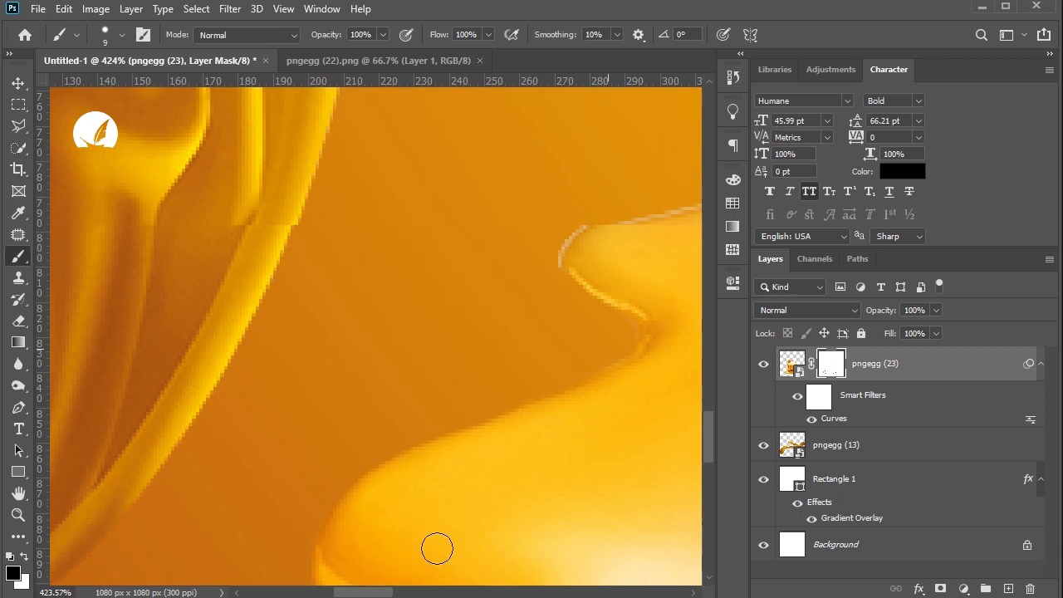
pyautogui.moveTo(378, 591); pyautogui.dragTo(401, 592)
pyautogui.moveTo(287, 282)
pyautogui.mouseDown()
pyautogui.moveTo(329, 220)
pyautogui.moveTo(306, 230)
pyautogui.moveTo(329, 225)
pyautogui.moveTo(295, 267)
pyautogui.moveTo(358, 210)
pyautogui.moveTo(629, 167)
pyautogui.moveTo(653, 145)
pyautogui.mouseUp()
# Move the masked honey jar slightly straight down on the canvas, then deselect it.
pyautogui.hotkey('ctrl', '0')
pyautogui.press('v')
pyautogui.scroll(-2, 368, 379)
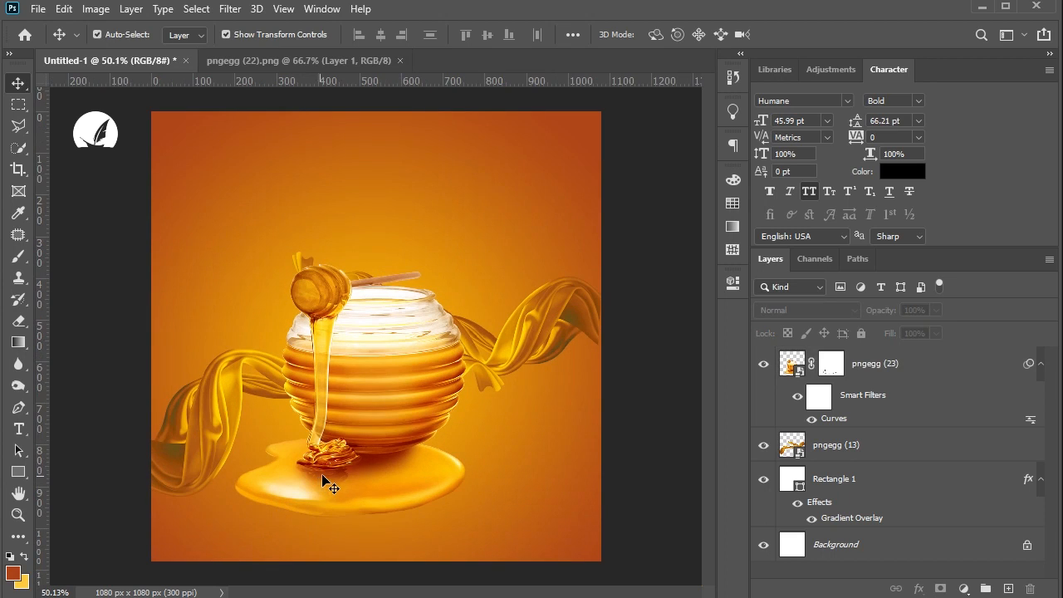
pyautogui.scroll(1, 328, 475)
pyautogui.moveTo(397, 421)
pyautogui.mouseDown()
pyautogui.moveTo(396, 438)
pyautogui.moveTo(392, 427)
pyautogui.mouseUp()
pyautogui.scroll(-3, 392, 427)
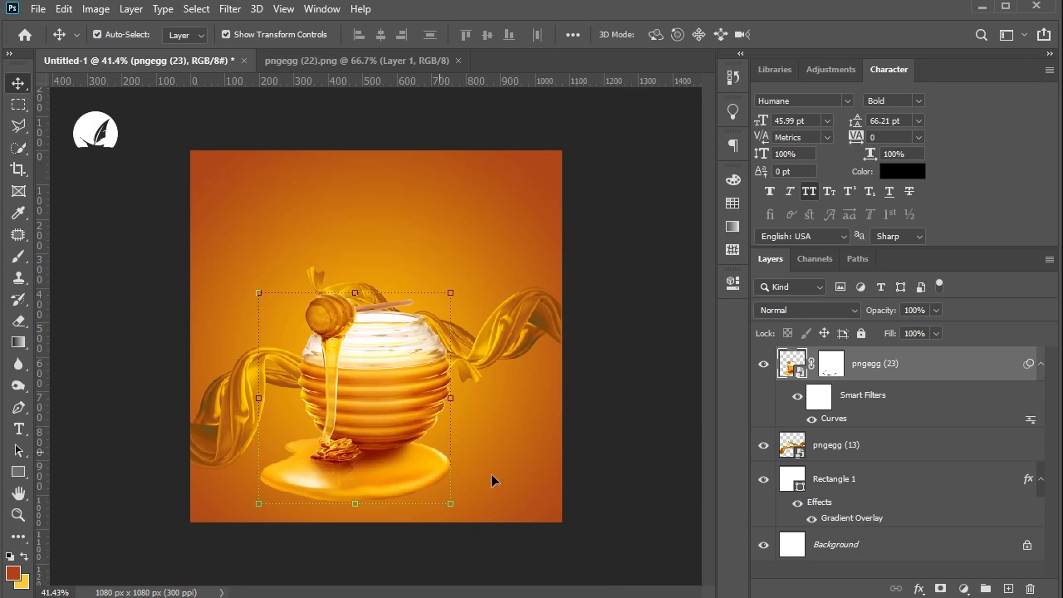
pyautogui.click(573, 481)
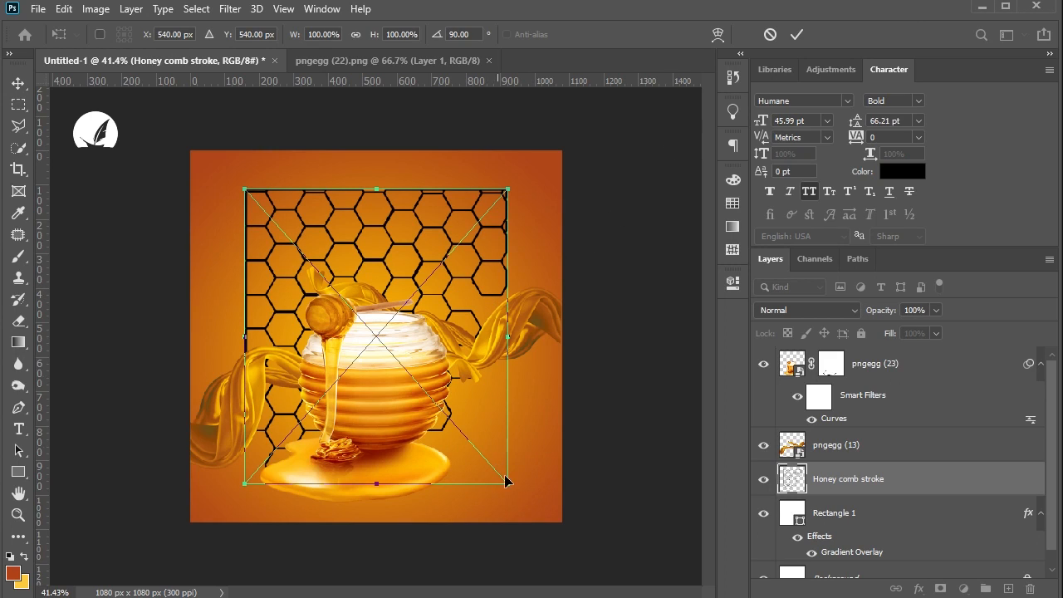
# Scale the placed Honey comb stroke image to about 74.7% and fit it into the canvas's upper-left corner.
pyautogui.moveTo(510, 485); pyautogui.dragTo(504, 479)
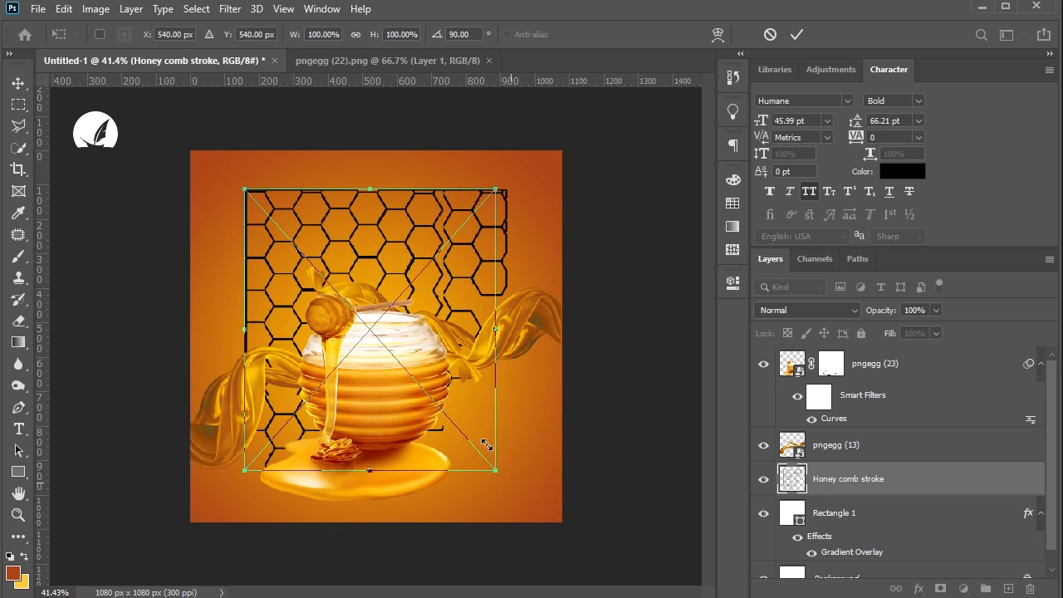
pyautogui.moveTo(486, 446); pyautogui.dragTo(445, 398)
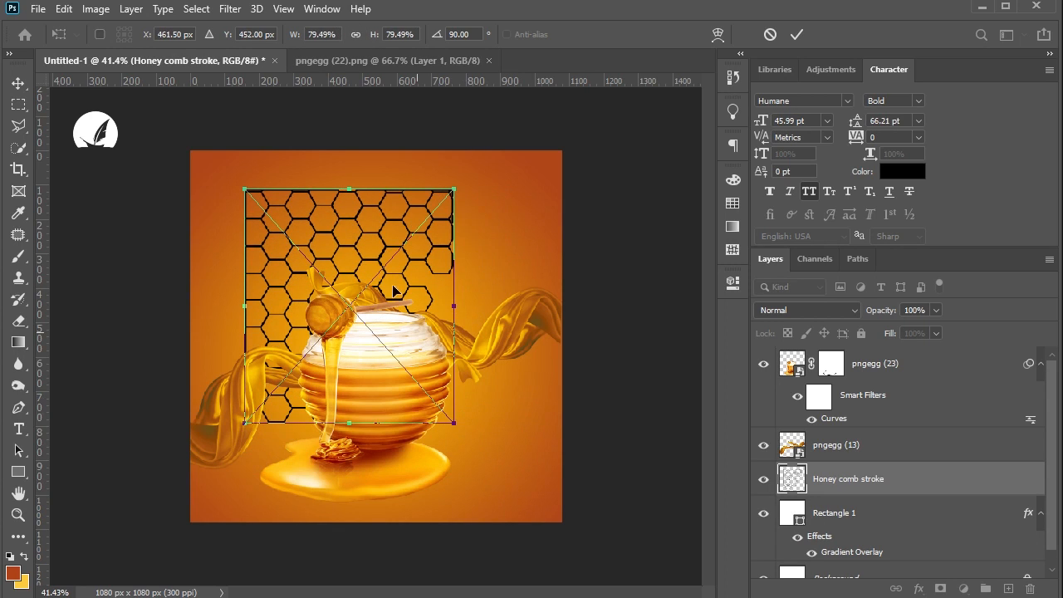
pyautogui.moveTo(352, 240); pyautogui.dragTo(298, 205)
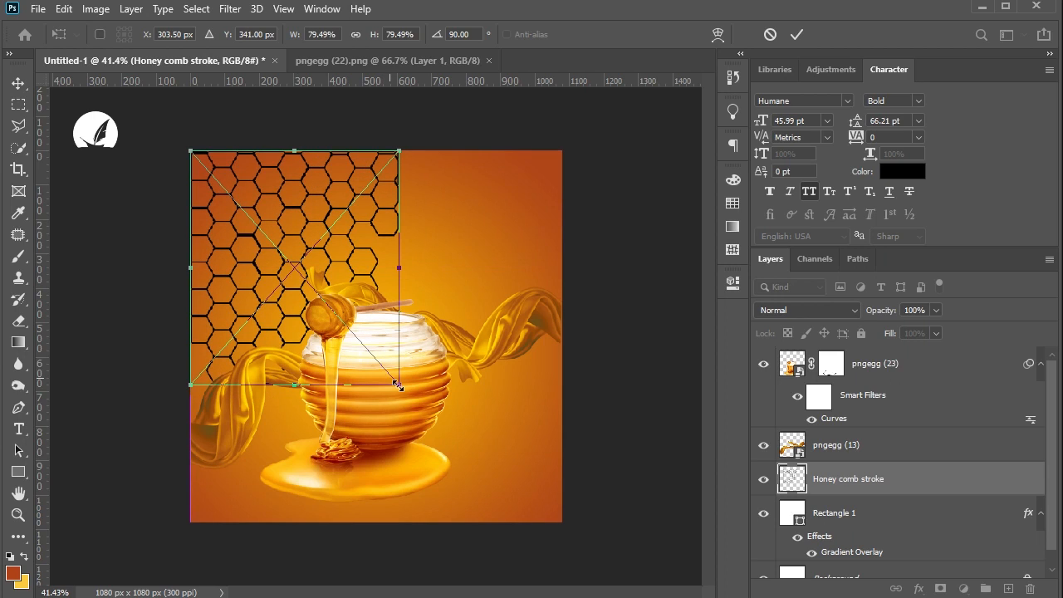
pyautogui.moveTo(395, 379); pyautogui.dragTo(386, 370)
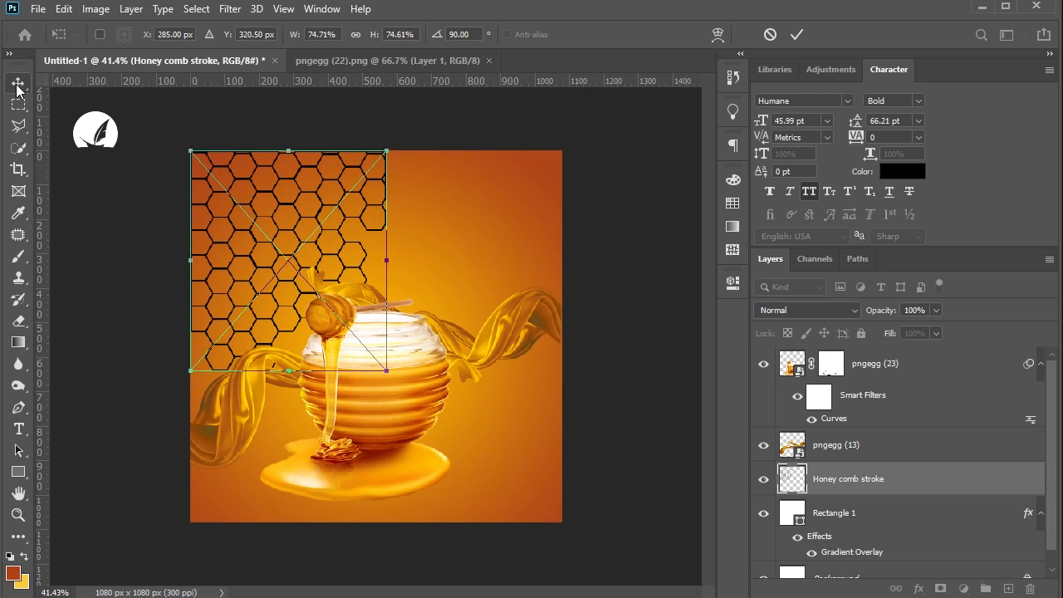
pyautogui.press('Return')
# Copy the layer style of the background shape Rectangle 1.
pyautogui.click(485, 183)
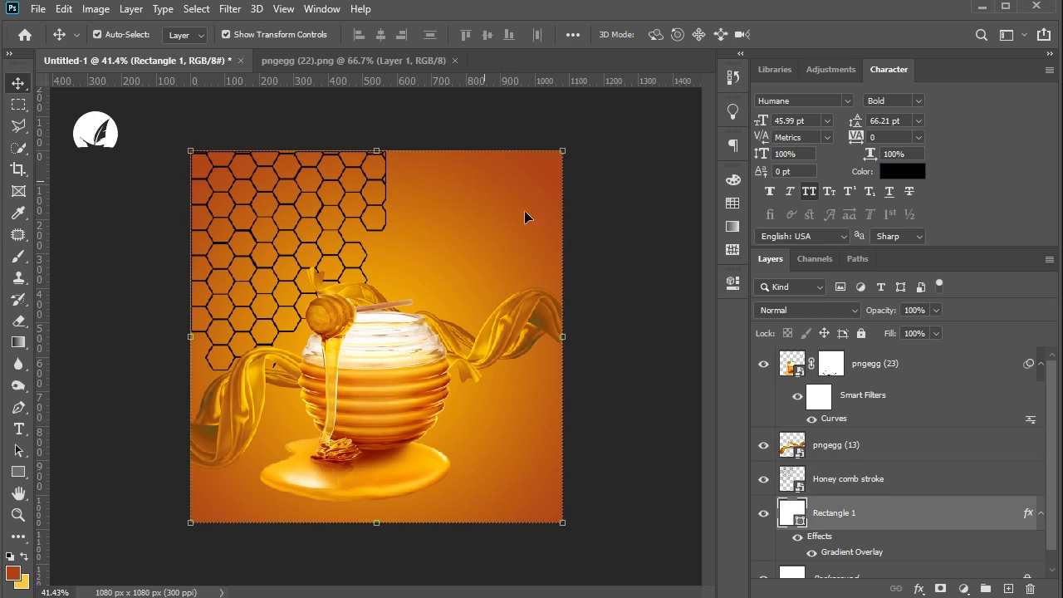
pyautogui.rightClick(882, 546)
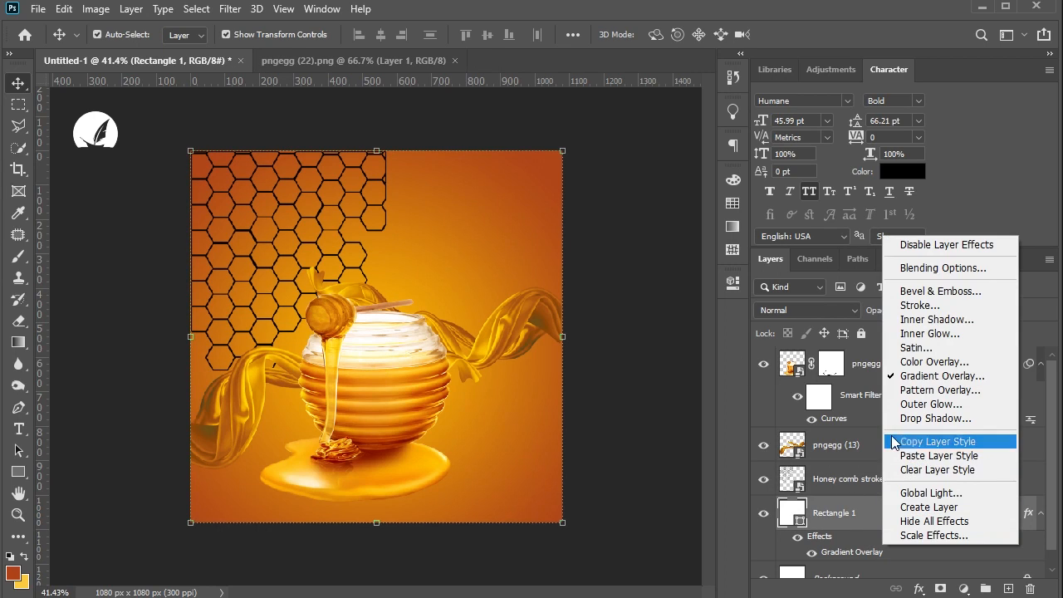
pyautogui.click(913, 440)
# Apply a Color Overlay in the copied golden-orange color to the Honey comb stroke layer, with Normal blending and 100% opacity.
pyautogui.click(829, 466)
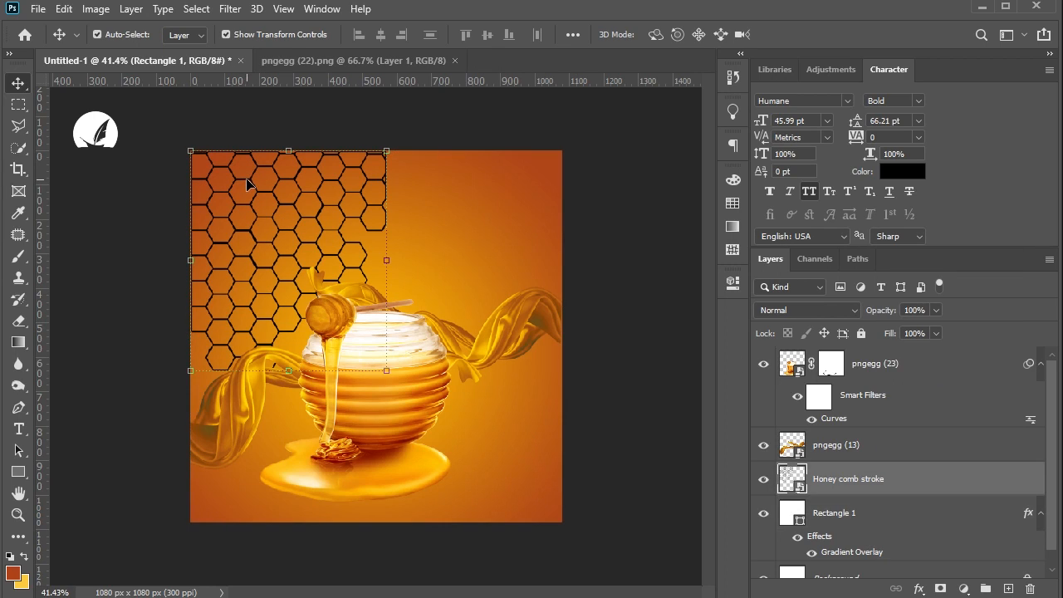
pyautogui.click(918, 588)
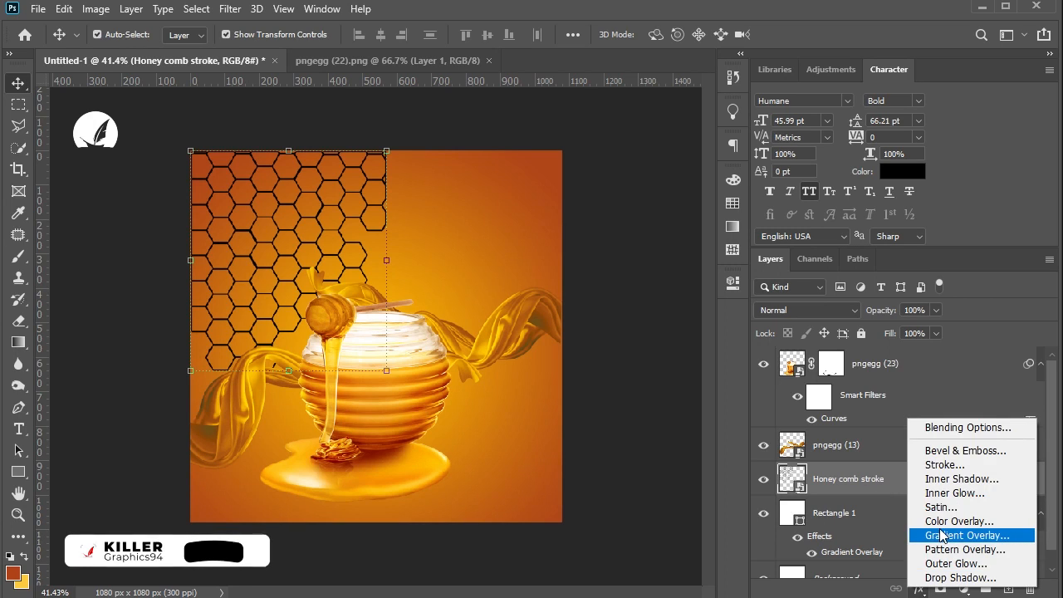
pyautogui.click(942, 536)
pyautogui.click(602, 354)
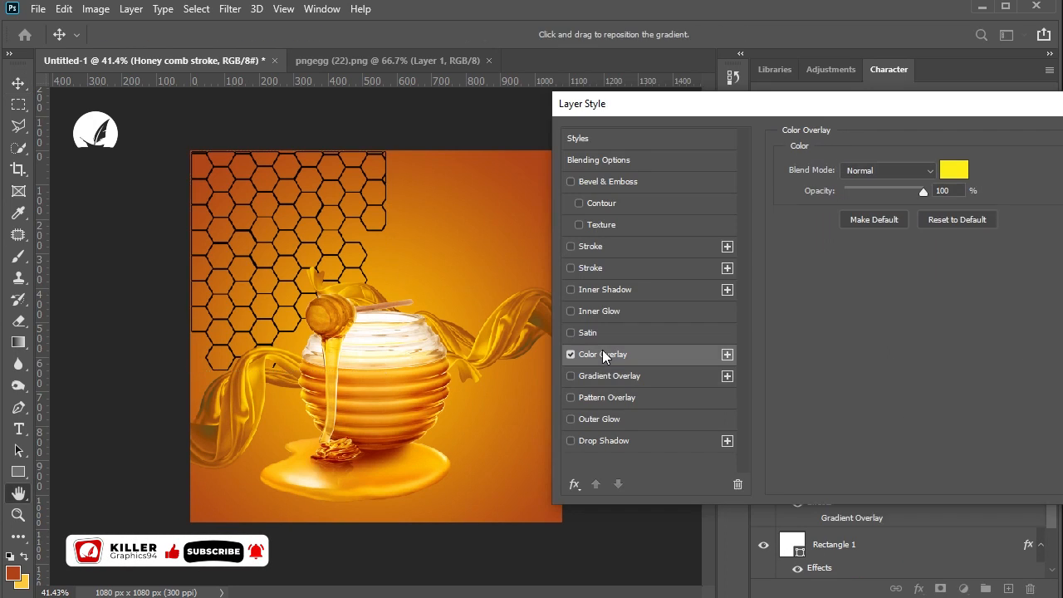
pyautogui.click(952, 174)
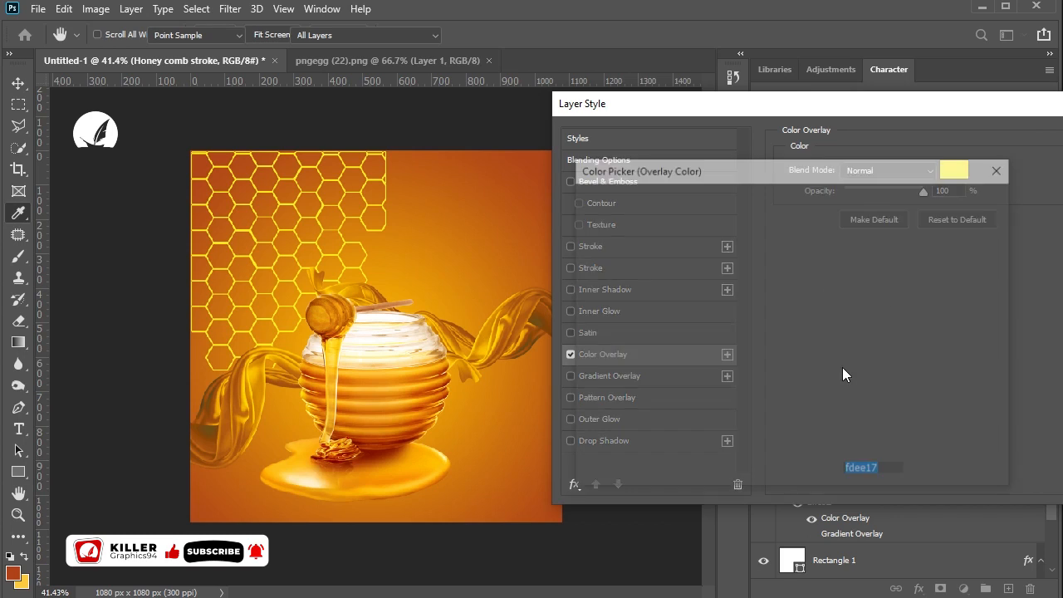
pyautogui.rightClick(863, 470)
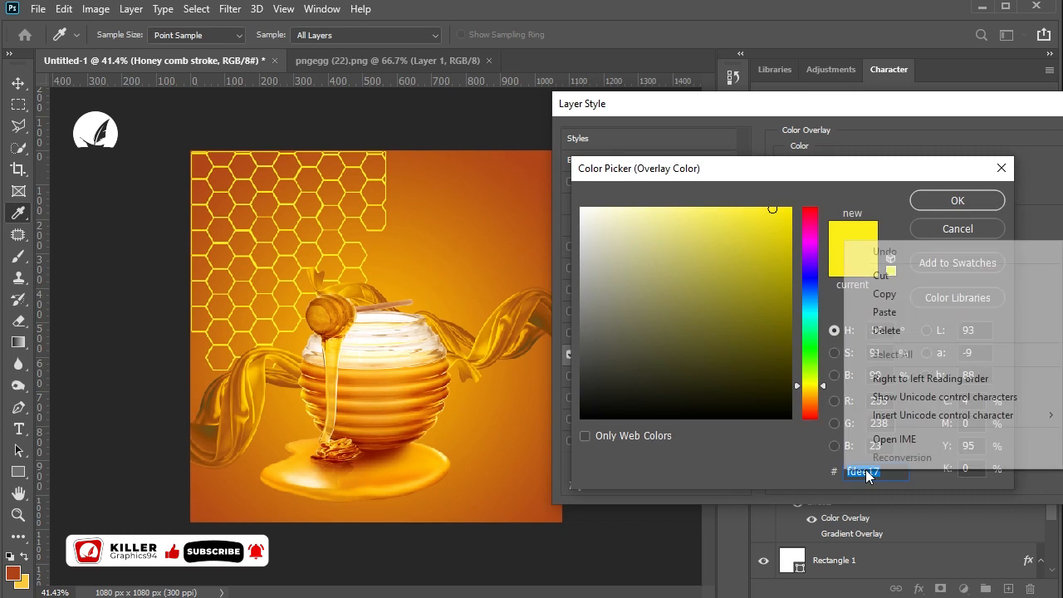
pyautogui.click(884, 312)
pyautogui.click(933, 200)
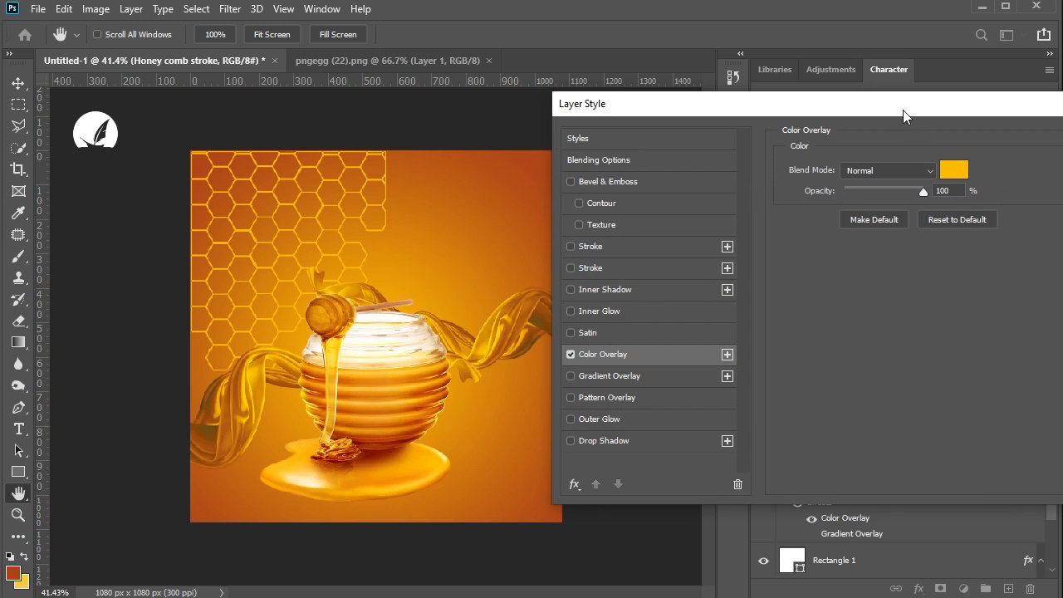
pyautogui.moveTo(903, 116); pyautogui.dragTo(768, 115)
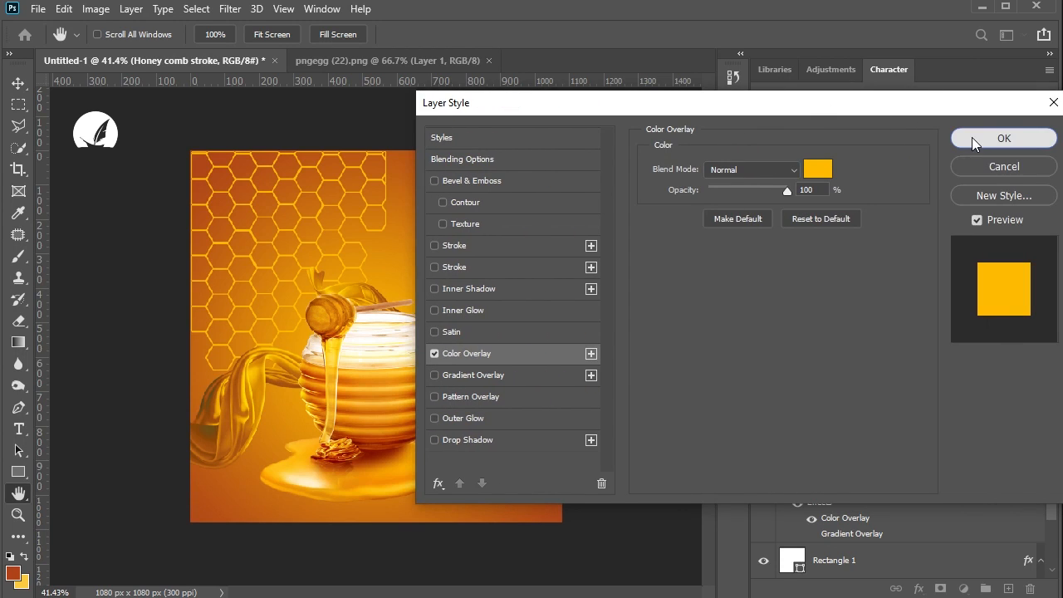
pyautogui.click(971, 138)
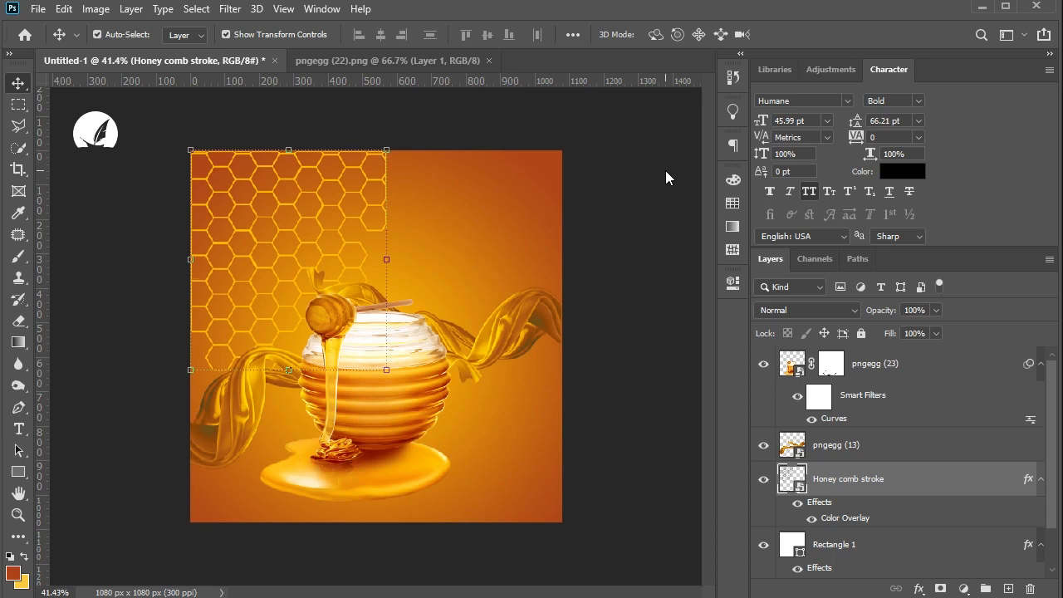
# Nudge the honeycomb pattern slightly up and left so it extends past the canvas's upper-left corner.
pyautogui.press('Up')
pyautogui.press('Up')
pyautogui.press('Up')
pyautogui.press('Up')
pyautogui.press('Up')
pyautogui.press('Up')
pyautogui.press('Up')
pyautogui.press('Up')
pyautogui.press('Up')
pyautogui.press('Up')
pyautogui.press('Up')
pyautogui.press('Up')
pyautogui.press('Up')
pyautogui.press('Up')
pyautogui.press('Up')
pyautogui.press('Left')
pyautogui.press('Left')
pyautogui.press('Left')
pyautogui.press('Left')
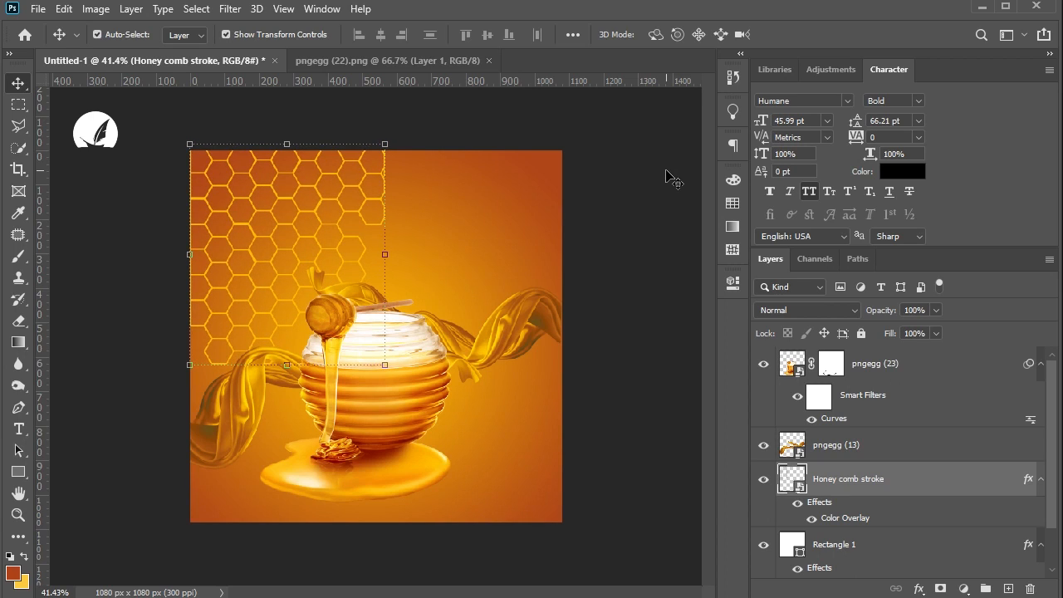
pyautogui.press('Left')
pyautogui.press('Left')
pyautogui.press('Left')
pyautogui.press('Left')
pyautogui.press('Left')
pyautogui.press('Left')
pyautogui.press('Left')
pyautogui.press('Left')
pyautogui.press('Left')
pyautogui.press('Left')
pyautogui.press('Left')
pyautogui.press('Left')
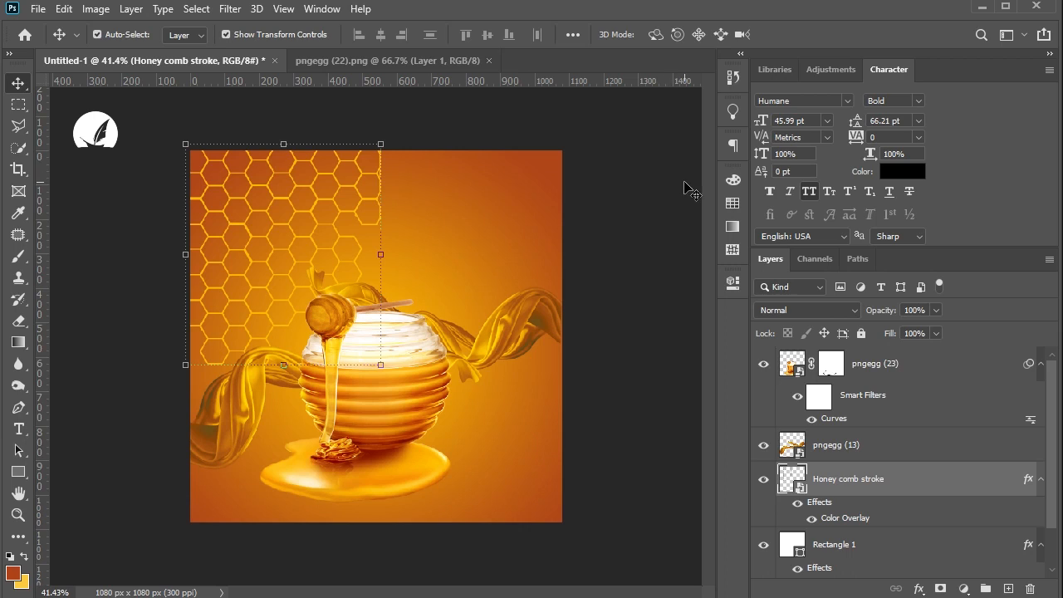
# Apply a Gaussian Blur with a 3.9-pixel radius to the honeycomb pattern.
pyautogui.click(231, 9)
pyautogui.moveTo(257, 195)
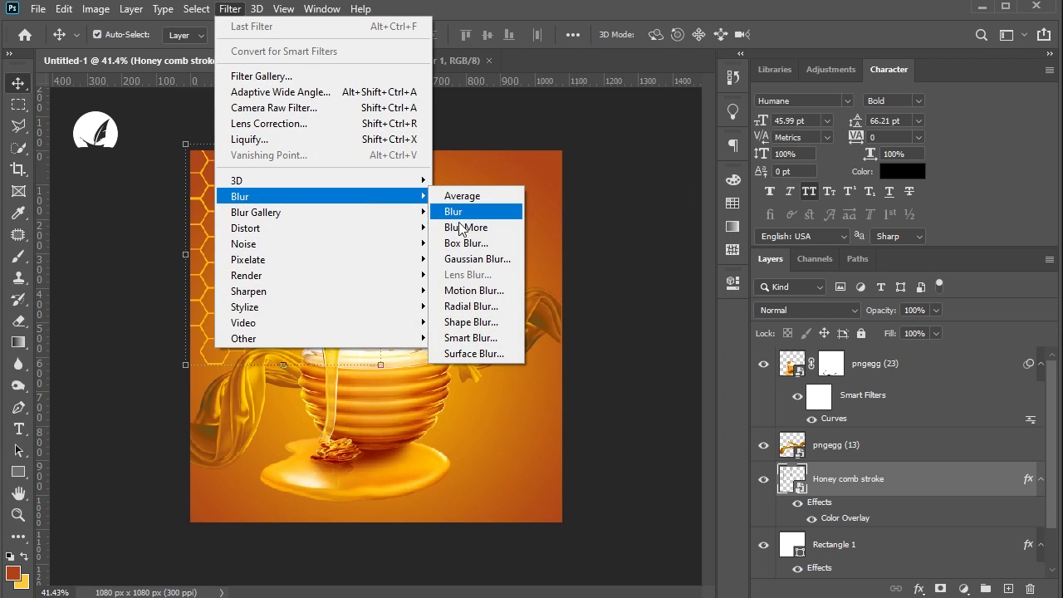
pyautogui.click(471, 259)
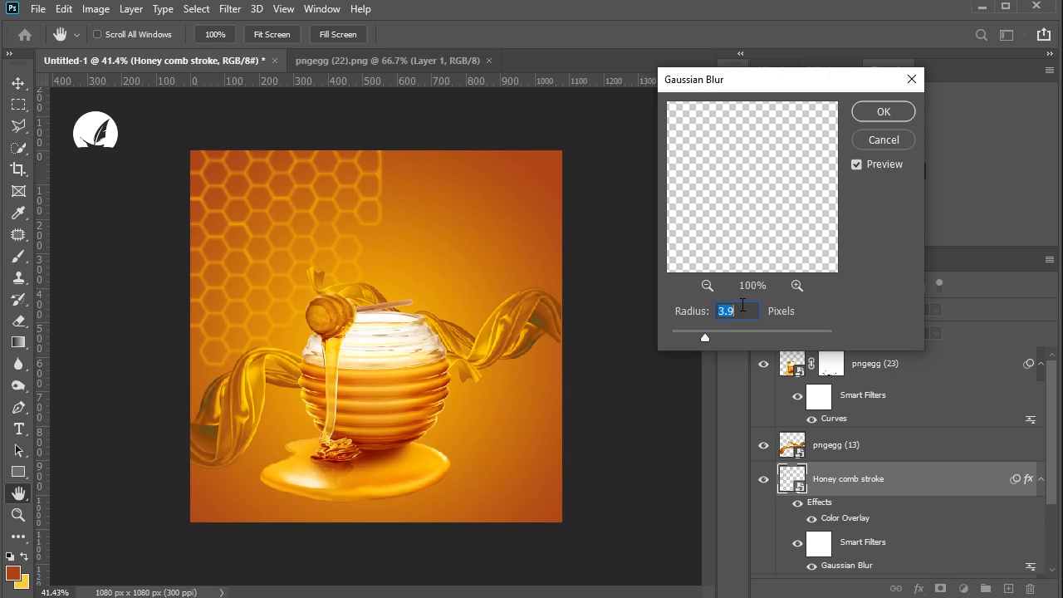
pyautogui.click(883, 111)
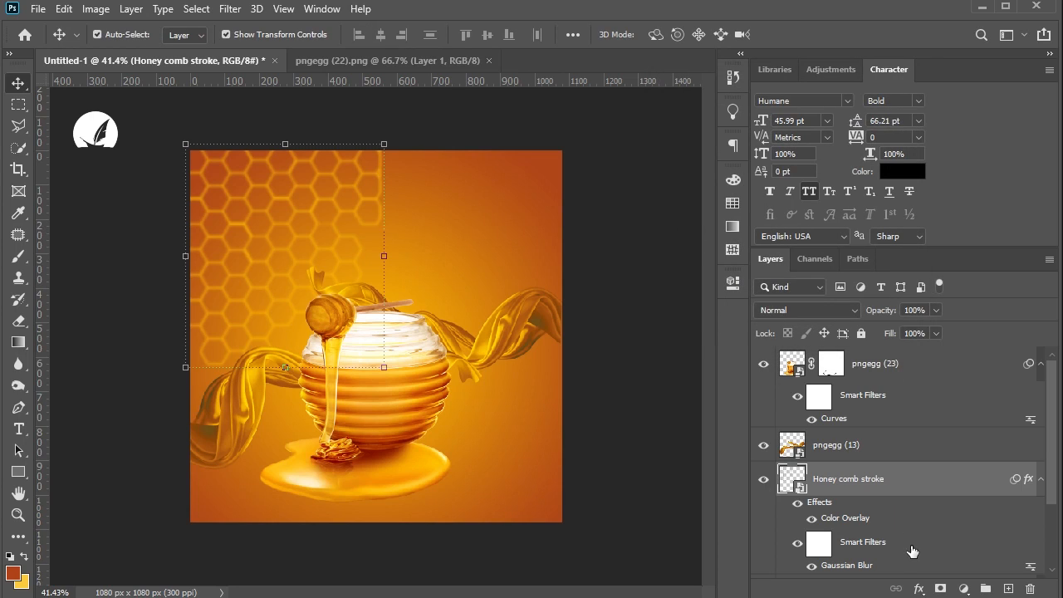
# Add a layer mask to the honeycomb layer and set up a black Soft Round brush of 300 px with 0% hardness.
pyautogui.click(939, 587)
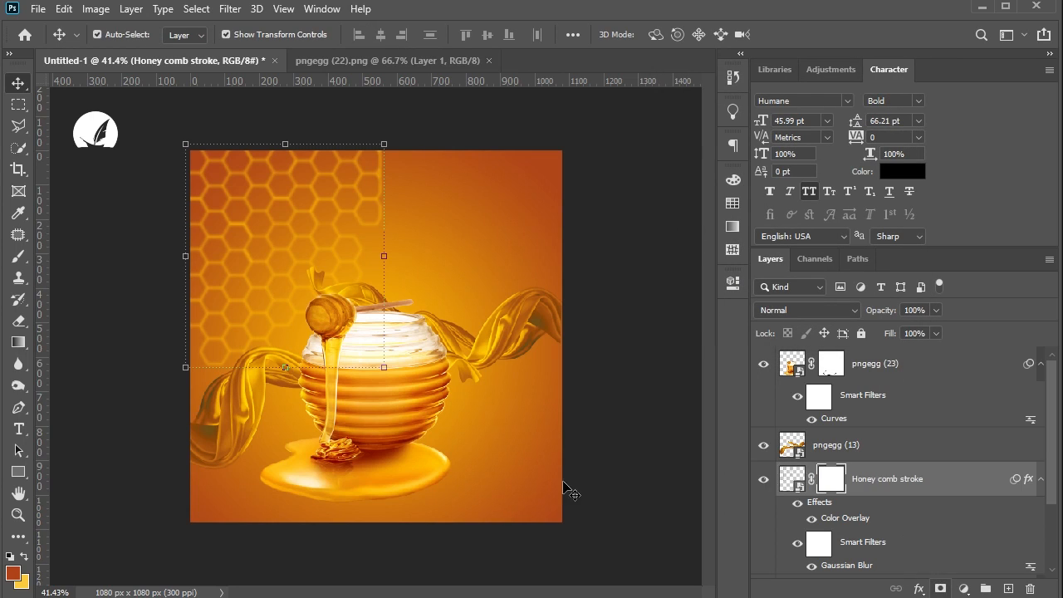
pyautogui.click(23, 255)
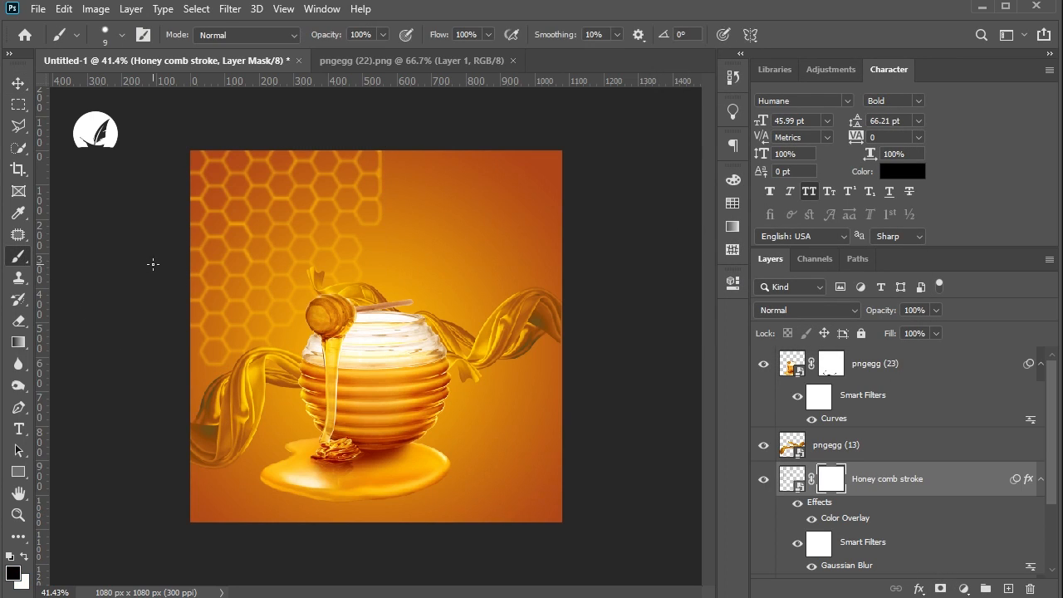
pyautogui.press(']')
pyautogui.press(']')
pyautogui.press(']')
pyautogui.press(']')
pyautogui.press(']')
pyautogui.press(']')
pyautogui.press(']')
pyautogui.press(']')
pyautogui.press(']')
pyautogui.press(']')
pyautogui.rightClick(411, 290)
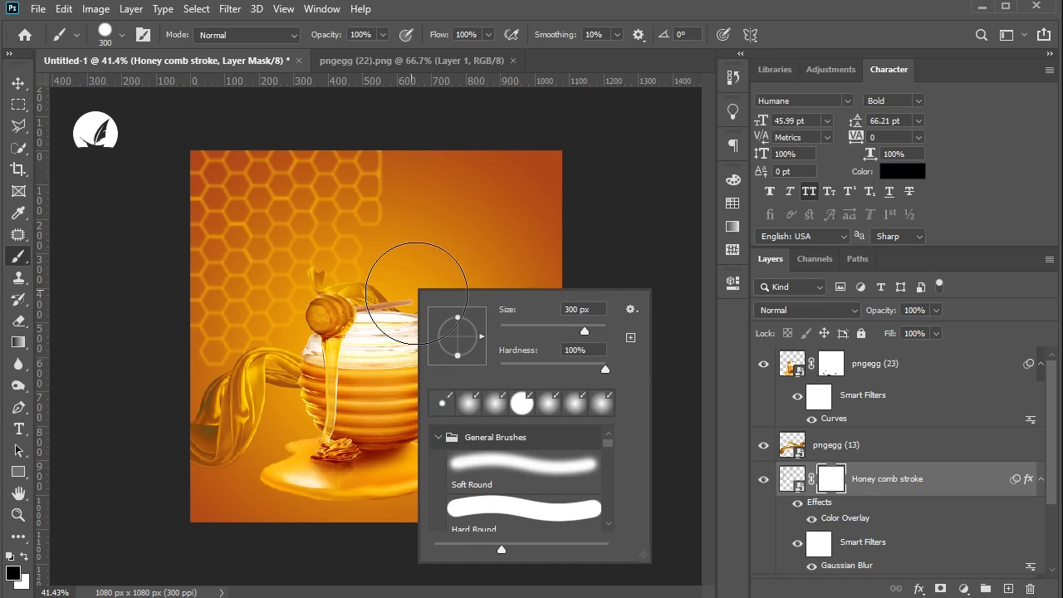
pyautogui.click(503, 456)
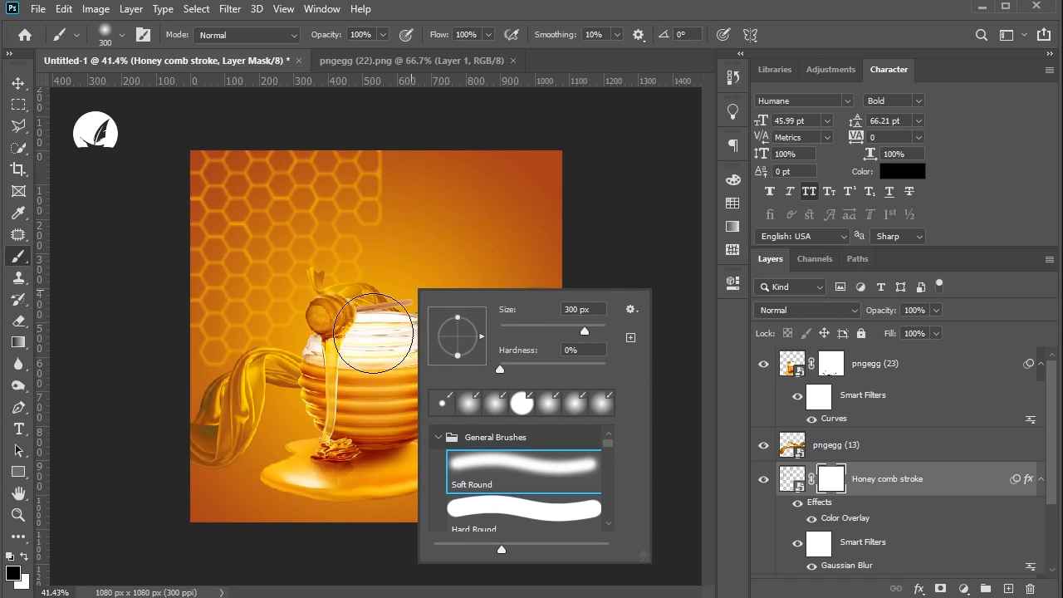
pyautogui.click(374, 333)
# Mask out the honeycomb's outer edge with a soft diagonal stroke from above its upper-right corner to its lower-left end.
pyautogui.press(']')
pyautogui.press(']')
pyautogui.press(']')
pyautogui.press(']')
pyautogui.press(']')
pyautogui.press(']')
pyautogui.press(']')
pyautogui.press(']')
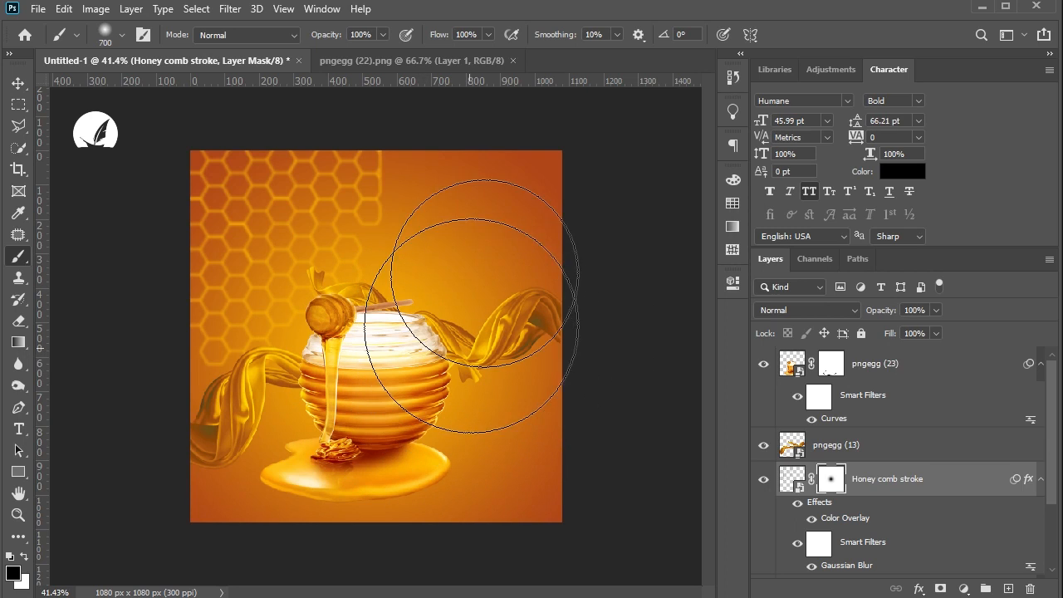
pyautogui.press('[')
pyautogui.press('[')
pyautogui.press('[')
pyautogui.press('[')
pyautogui.moveTo(450, 147)
pyautogui.mouseDown()
pyautogui.moveTo(391, 250)
pyautogui.moveTo(416, 157)
pyautogui.moveTo(371, 287)
pyautogui.moveTo(411, 181)
pyautogui.moveTo(387, 243)
pyautogui.moveTo(419, 287)
pyautogui.moveTo(342, 379)
pyautogui.moveTo(289, 375)
pyautogui.moveTo(186, 400)
pyautogui.mouseUp()
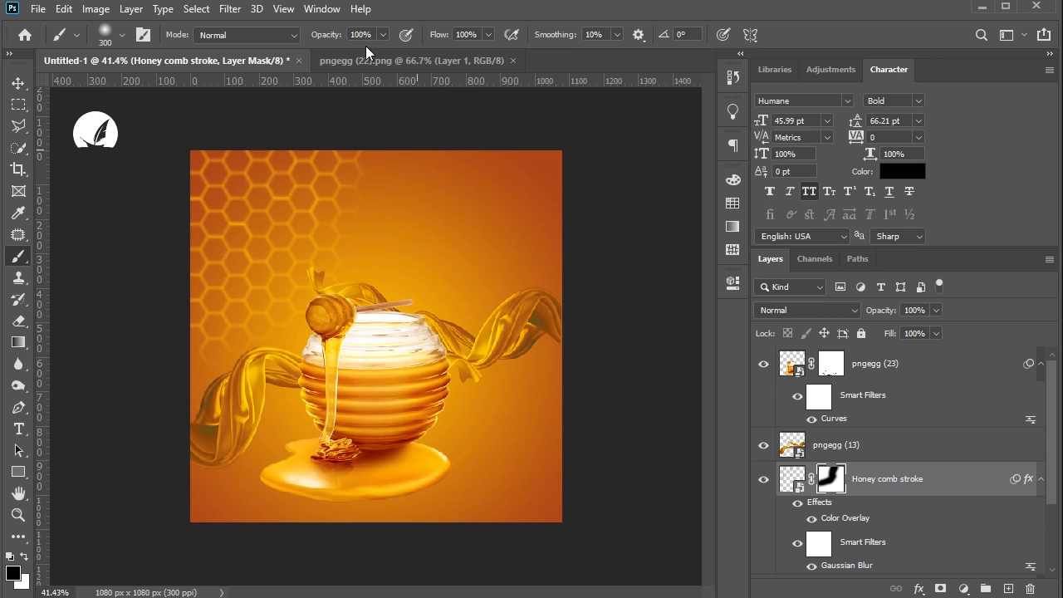
# Fade the honeycomb further toward the jar on its mask, using 72% brush opacity and sizes up to 1200 px.
pyautogui.write('72')
pyautogui.press('Return')
pyautogui.press(']')
pyautogui.press(']')
pyautogui.press(']')
pyautogui.press(']')
pyautogui.press(']')
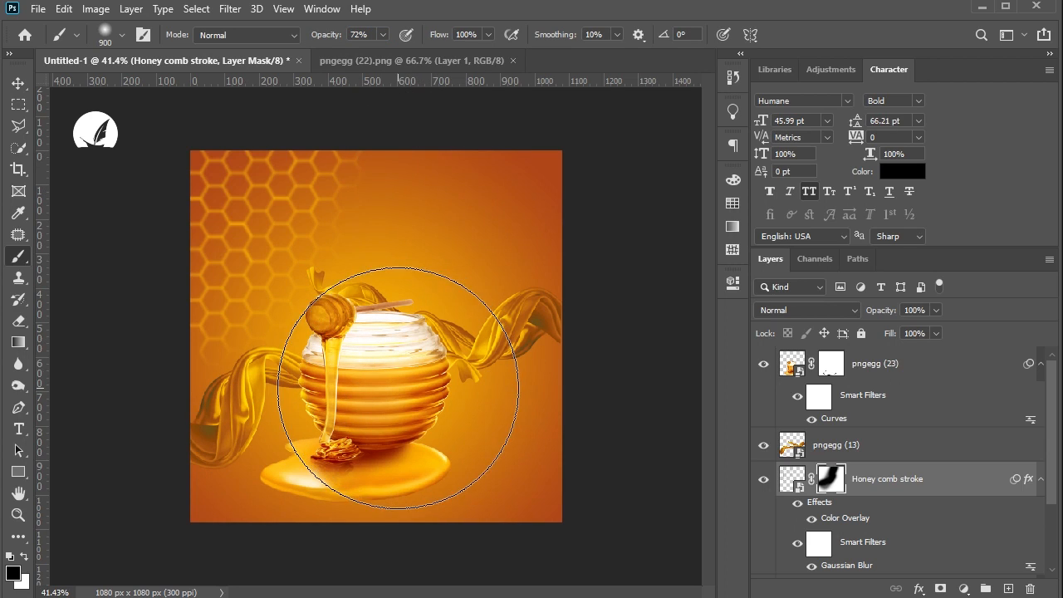
pyautogui.press(']')
pyautogui.press(']')
pyautogui.press(']')
pyautogui.press(']')
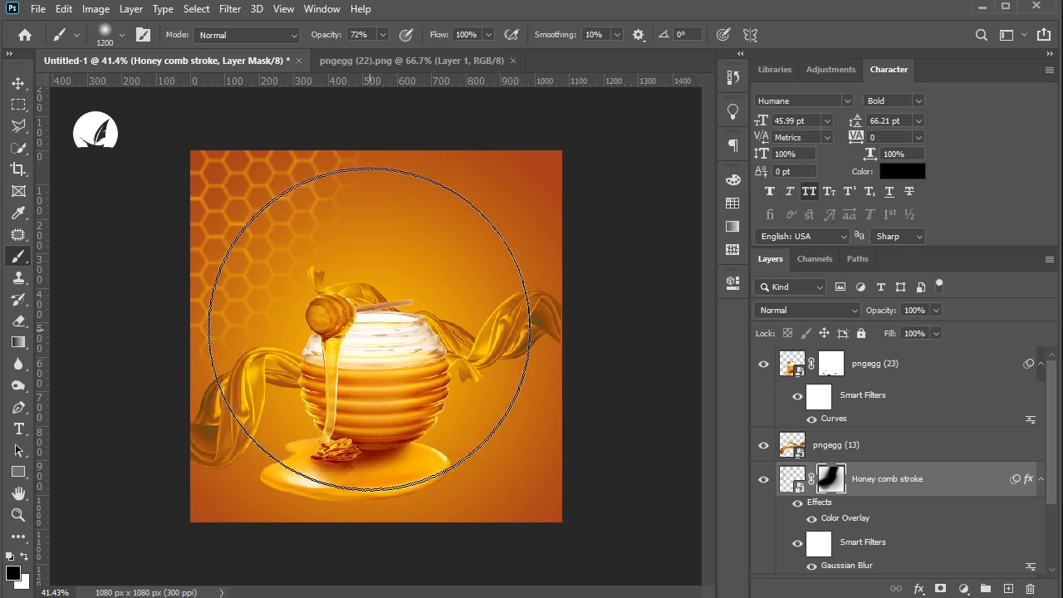
pyautogui.click(17, 83)
pyautogui.click(108, 170)
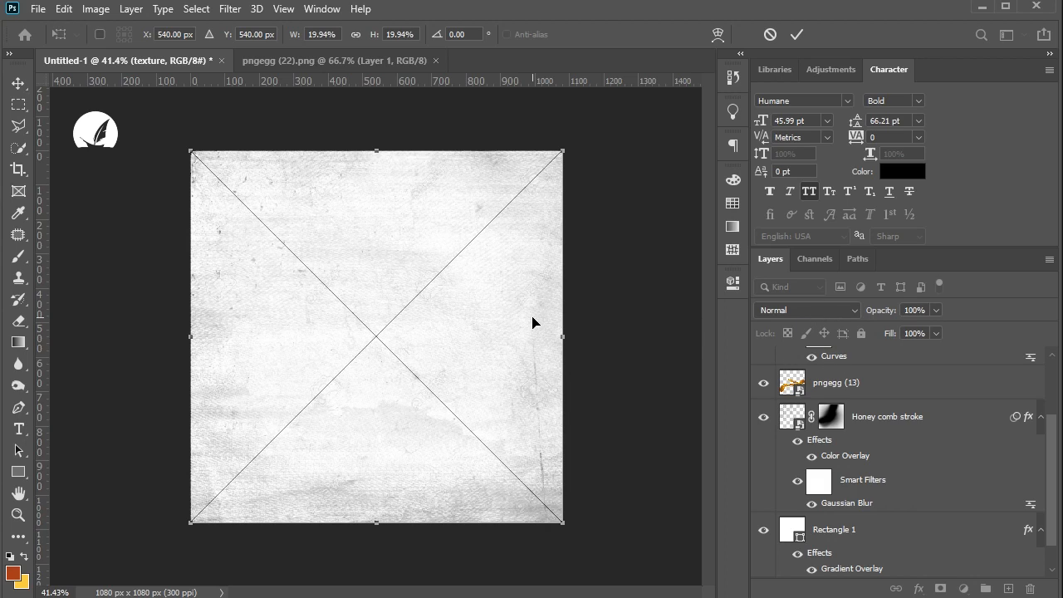
# Place the texture image across the full canvas and move its layer between Honey comb stroke and Rectangle 1.
pyautogui.press('Return')
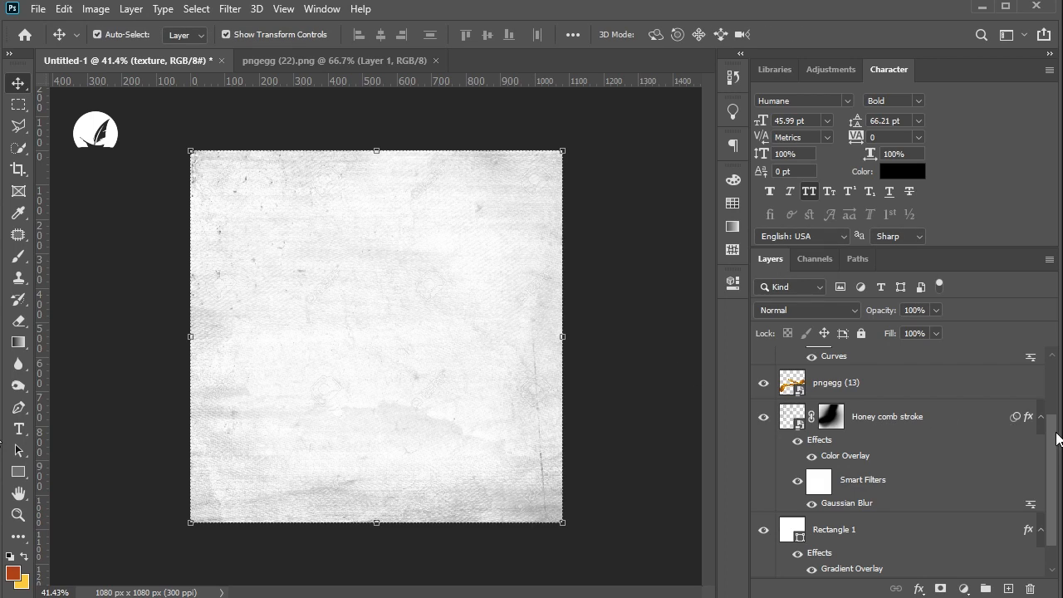
pyautogui.scroll(3, 1052, 444)
pyautogui.moveTo(880, 370)
pyautogui.mouseDown()
pyautogui.moveTo(896, 451)
pyautogui.moveTo(878, 583)
pyautogui.moveTo(877, 461)
pyautogui.moveTo(872, 480)
pyautogui.mouseUp()
# Blend the texture layer with Color Burn at 46% fill, then deselect it.
pyautogui.click(835, 310)
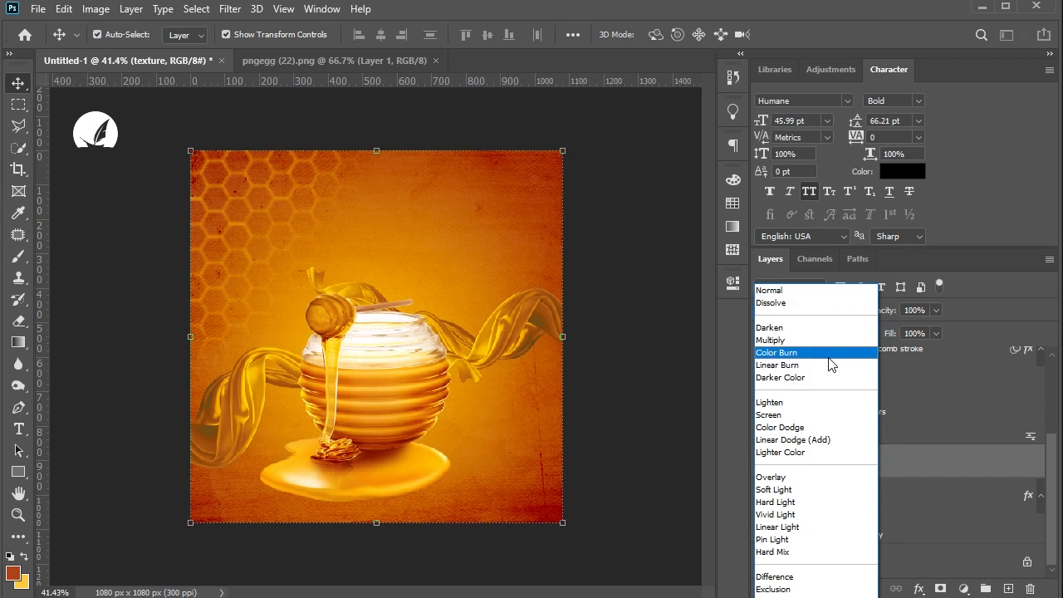
pyautogui.click(863, 353)
pyautogui.moveTo(878, 339); pyautogui.dragTo(862, 344)
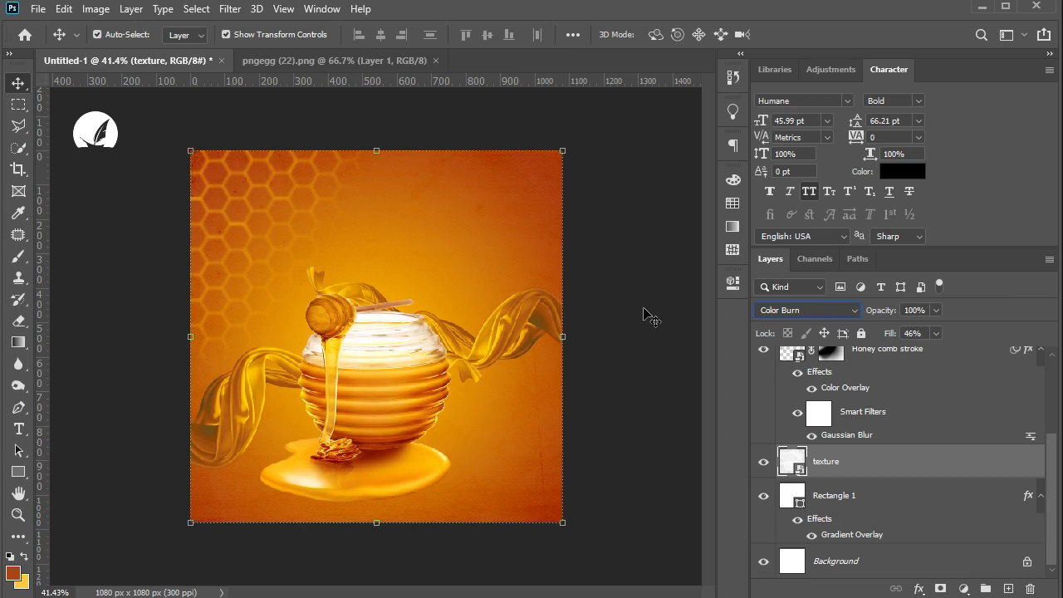
pyautogui.click(650, 319)
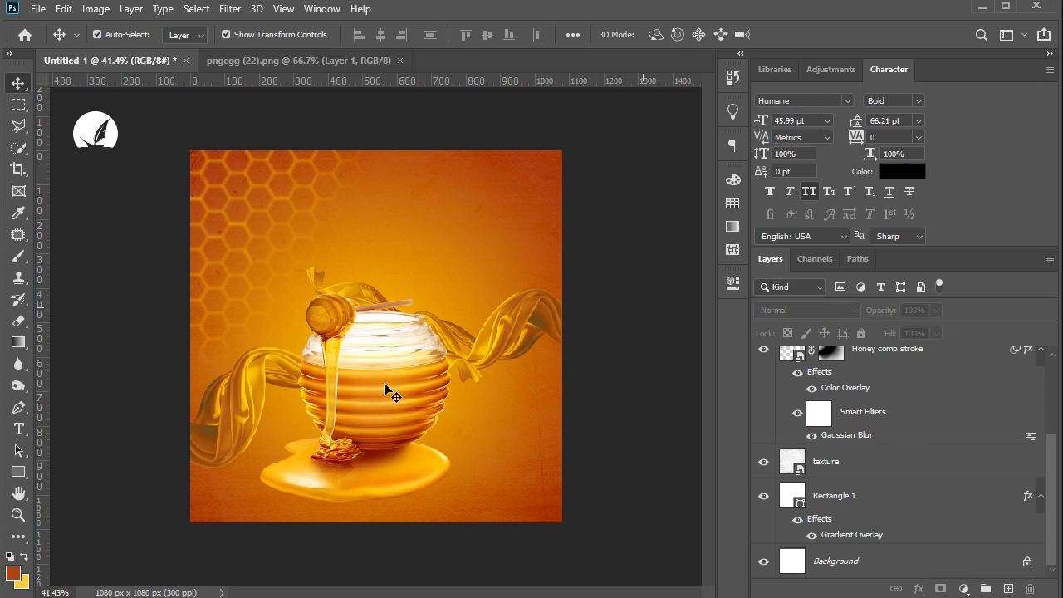
# Darken the golden fabric layer pngegg (13) with Curves by setting the black point input to 22.
pyautogui.click(495, 369)
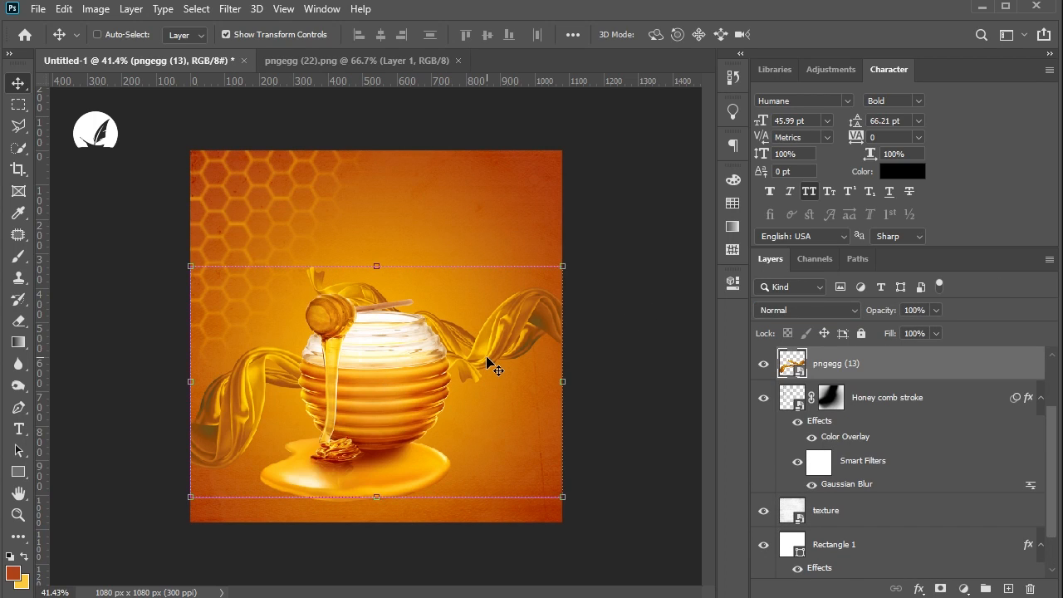
pyautogui.hotkey('ctrl', 'm')
pyautogui.moveTo(514, 363); pyautogui.dragTo(532, 363)
pyautogui.click(955, 98)
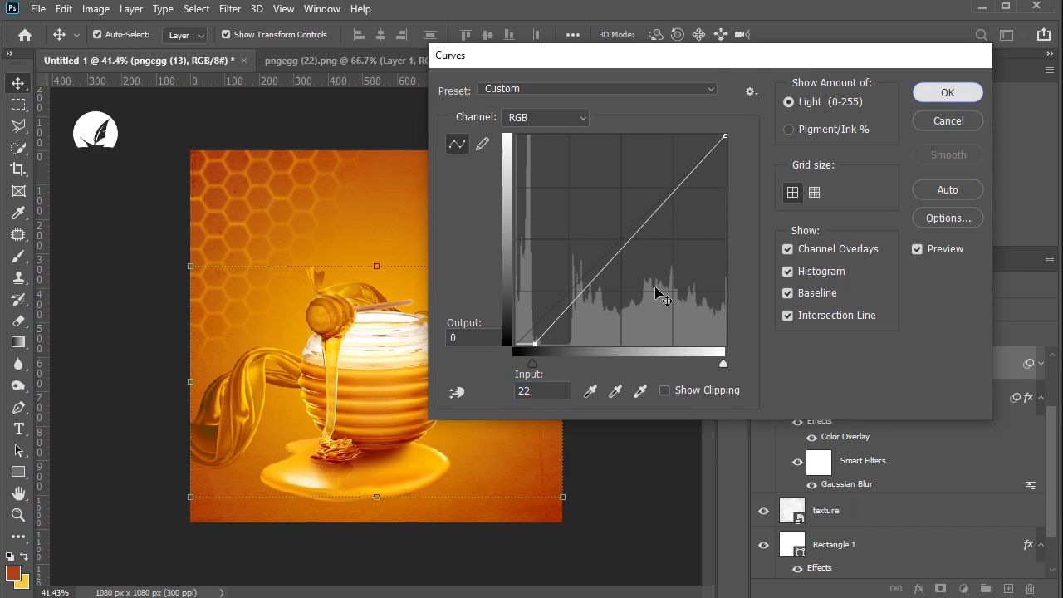
# Move the golden fabric lower behind the jar, scale it to 13.19%, and fine-tune its position about 4 px right and 16 px up.
pyautogui.moveTo(518, 340); pyautogui.dragTo(518, 367)
pyautogui.click(645, 421)
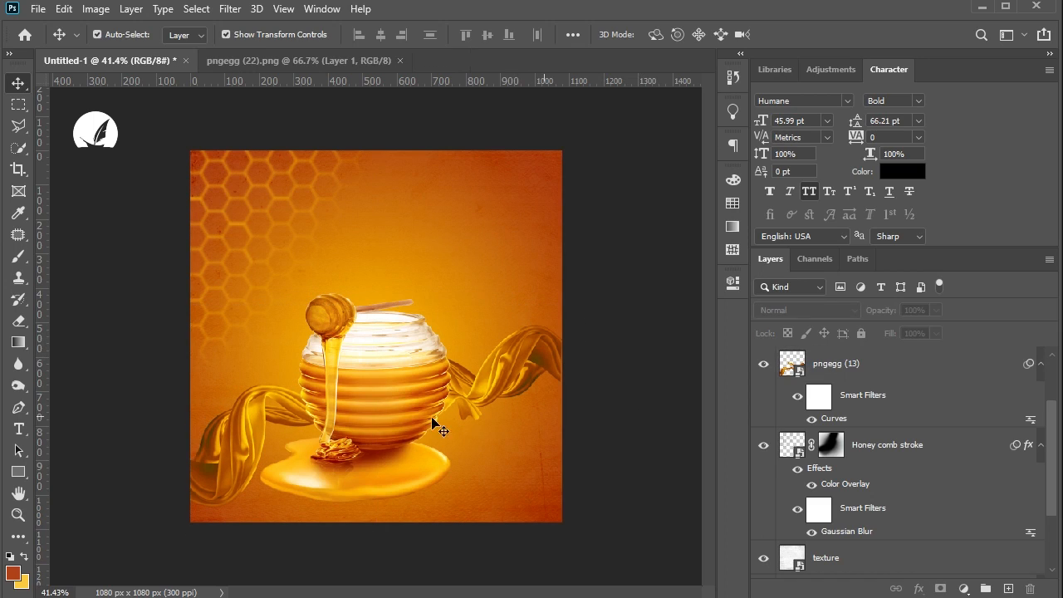
pyautogui.click(483, 388)
pyautogui.click(376, 540)
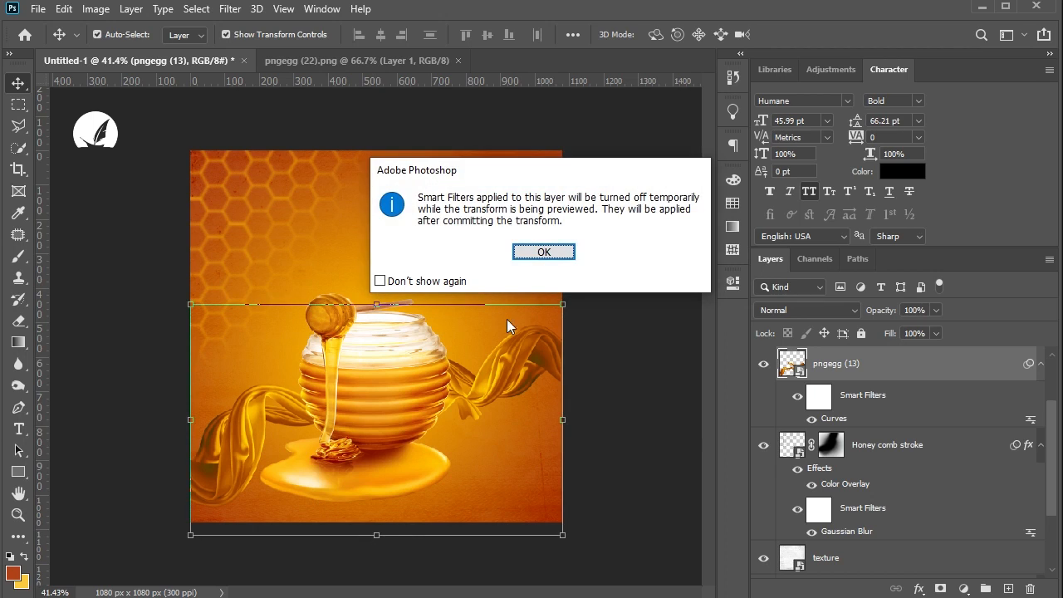
pyautogui.click(540, 252)
pyautogui.moveTo(377, 536); pyautogui.dragTo(373, 543)
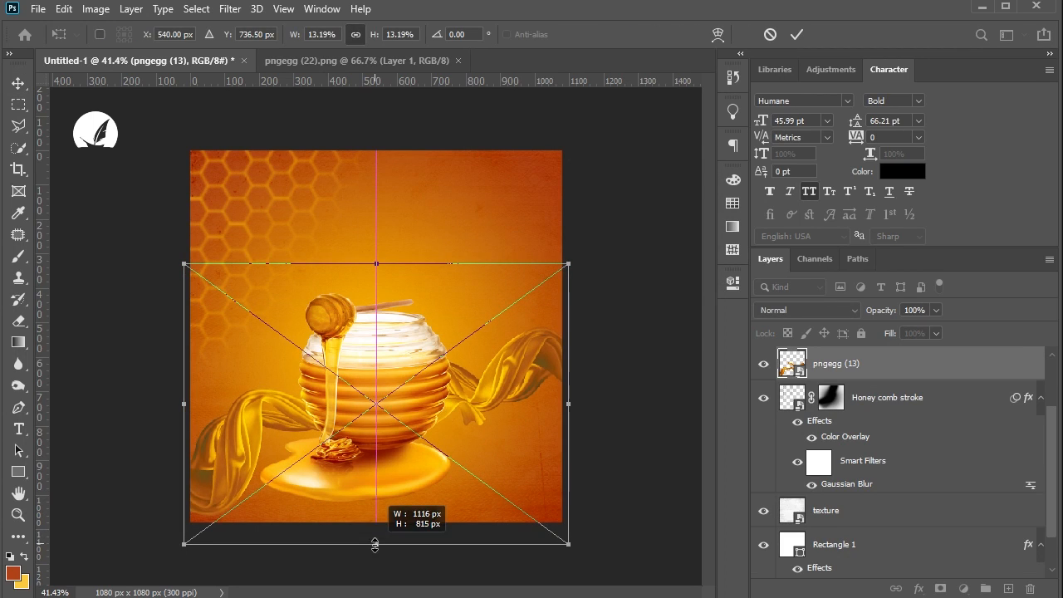
pyautogui.moveTo(404, 480); pyautogui.dragTo(406, 475)
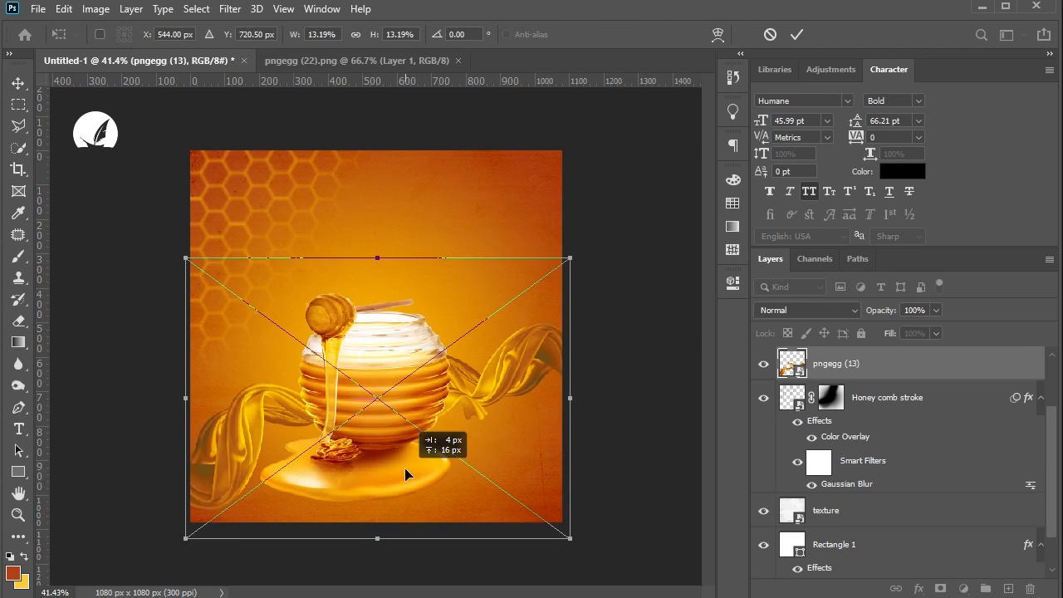
pyautogui.click(18, 83)
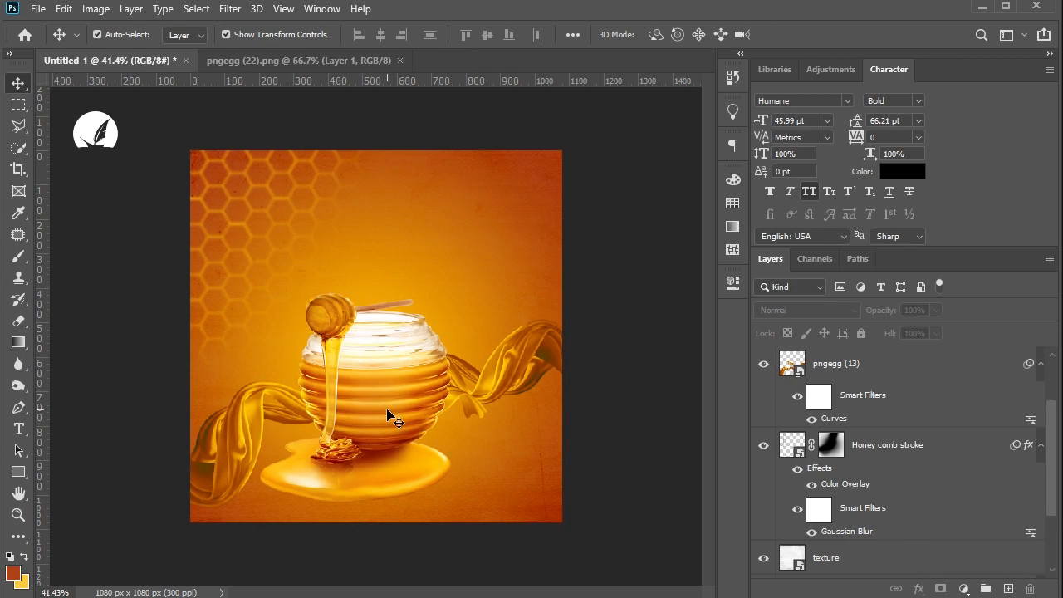
# Move the honey jar slightly down and left over the golden fabric, then select the texture layer.
pyautogui.moveTo(387, 418); pyautogui.dragTo(382, 422)
pyautogui.click(668, 422)
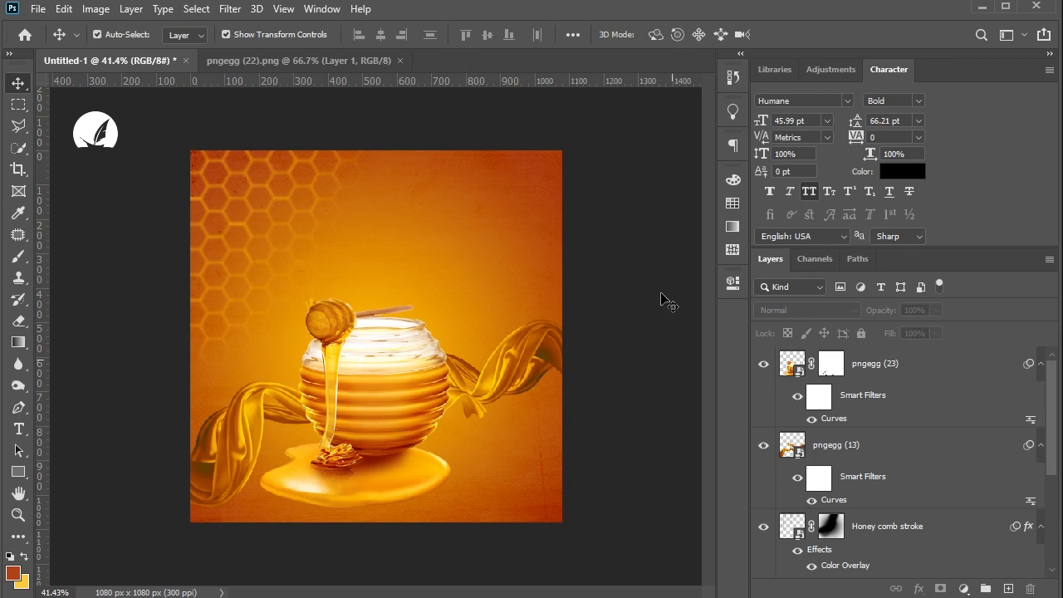
pyautogui.click(284, 225)
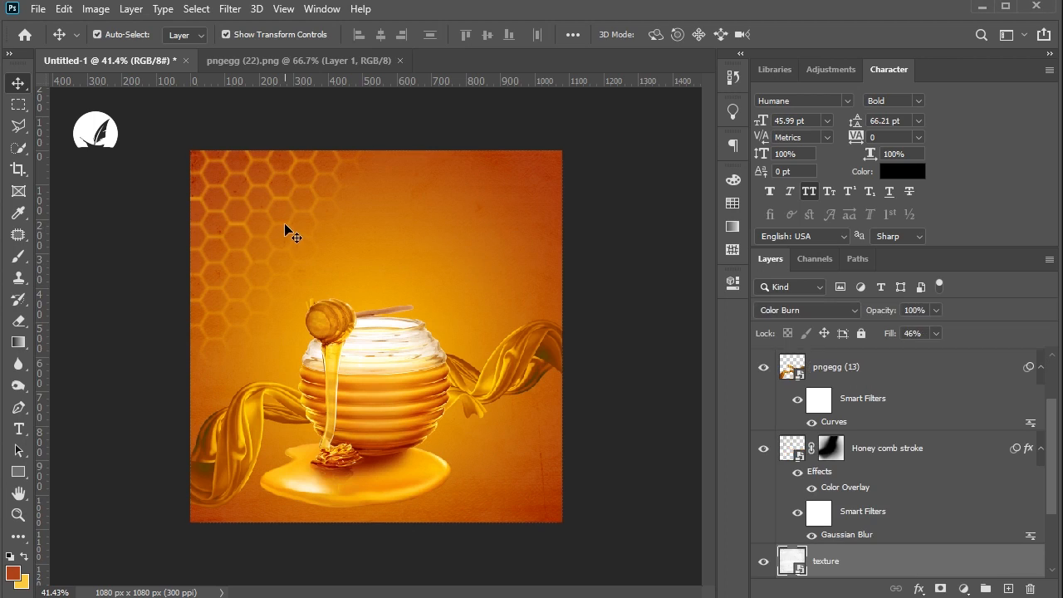
# Lock the texture layer and duplicate the Honey comb stroke layer to the right of the original pattern.
pyautogui.click(862, 333)
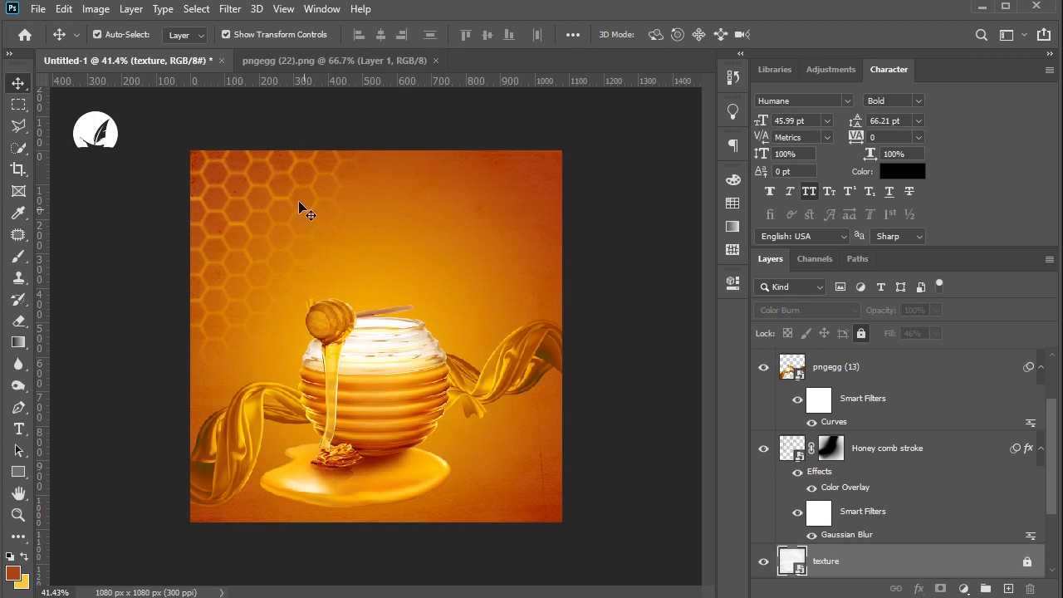
pyautogui.moveTo(289, 193); pyautogui.dragTo(344, 209)
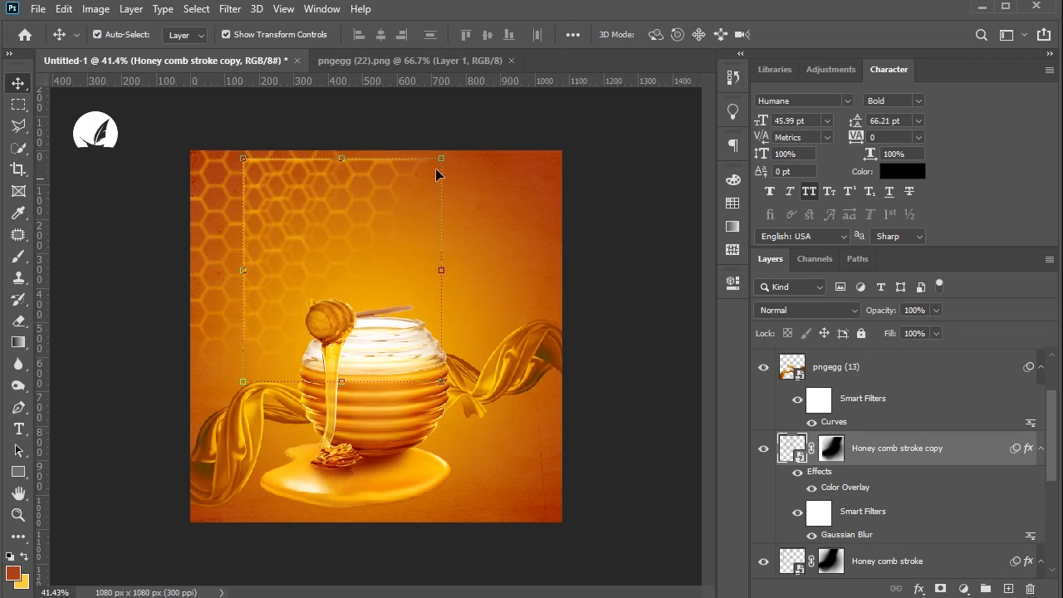
# Flip the honeycomb pattern copy both horizontally and vertically with Free Transform.
pyautogui.click(439, 166)
pyautogui.click(543, 252)
pyautogui.rightClick(337, 212)
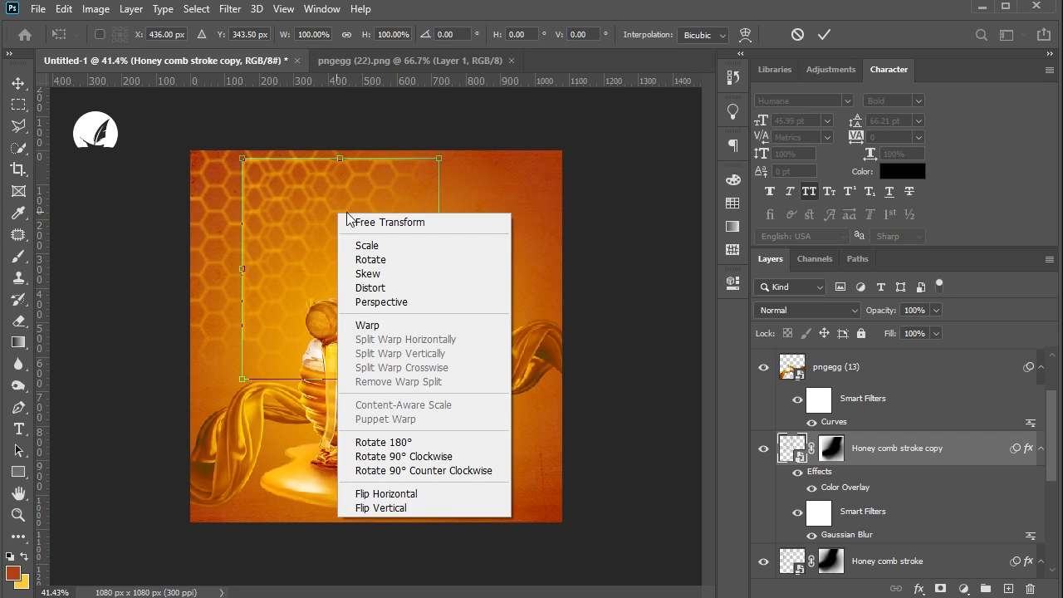
pyautogui.click(412, 508)
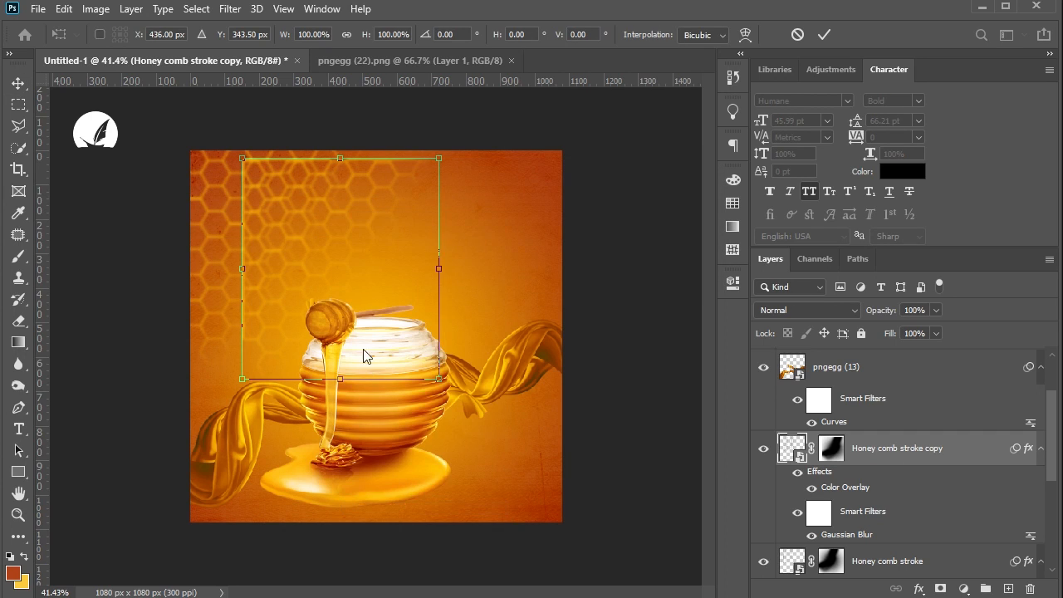
pyautogui.rightClick(347, 248)
pyautogui.click(420, 534)
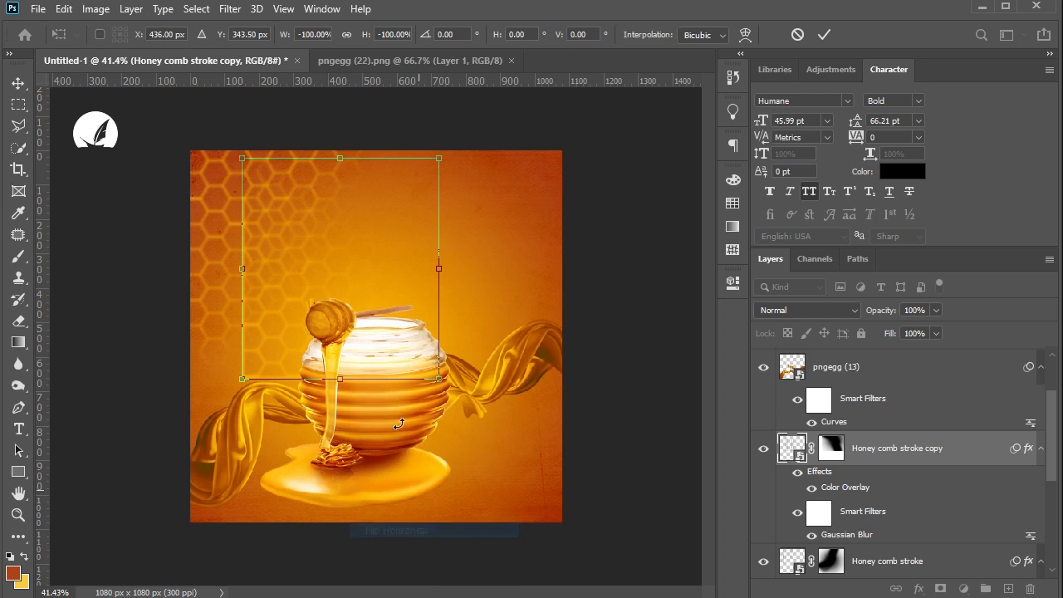
# Move the flipped honeycomb pattern to the canvas's lower-right corner, centred at about X 817 px, Y 770 px.
pyautogui.moveTo(361, 315); pyautogui.dragTo(473, 424)
pyautogui.press('Right')
pyautogui.press('Right')
pyautogui.press('Right')
pyautogui.press('Right')
pyautogui.press('Right')
pyautogui.press('Right')
pyautogui.press('Right')
pyautogui.press('Right')
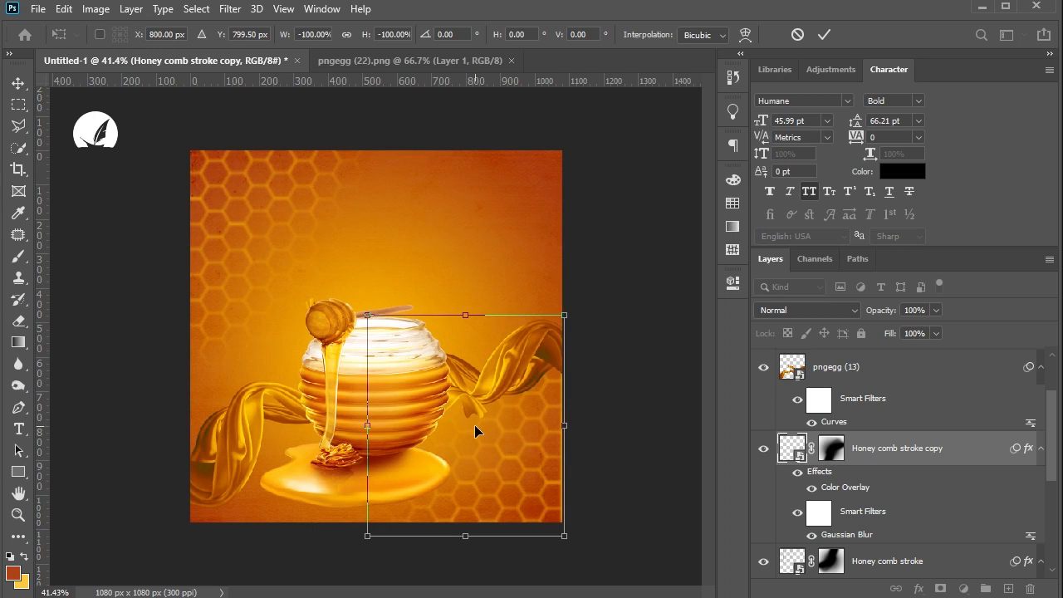
pyautogui.press('Up')
pyautogui.press('Up')
pyautogui.press('Up')
pyautogui.press('Up')
pyautogui.press('Up')
pyautogui.press('Up')
pyautogui.press('Up')
pyautogui.press('Up')
pyautogui.press('Up')
pyautogui.press('Up')
pyautogui.press('Up')
pyautogui.press('Up')
pyautogui.press('Up')
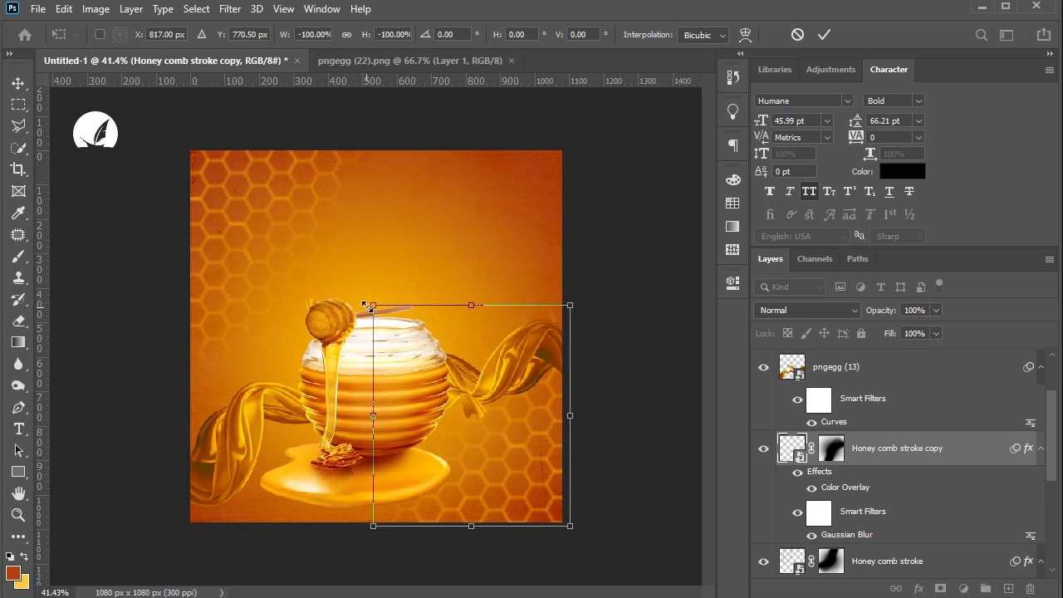
# Scale the corner honeycomb pattern down to about 69.8% toward the lower-right corner and deselect it.
pyautogui.moveTo(371, 306); pyautogui.dragTo(424, 374)
pyautogui.press('Return')
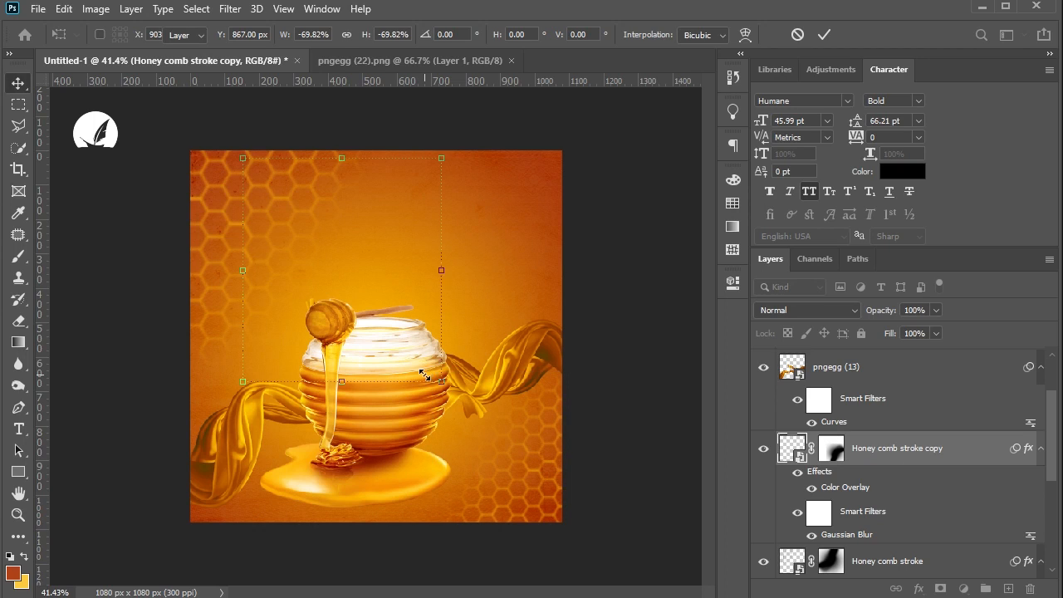
pyautogui.click(662, 520)
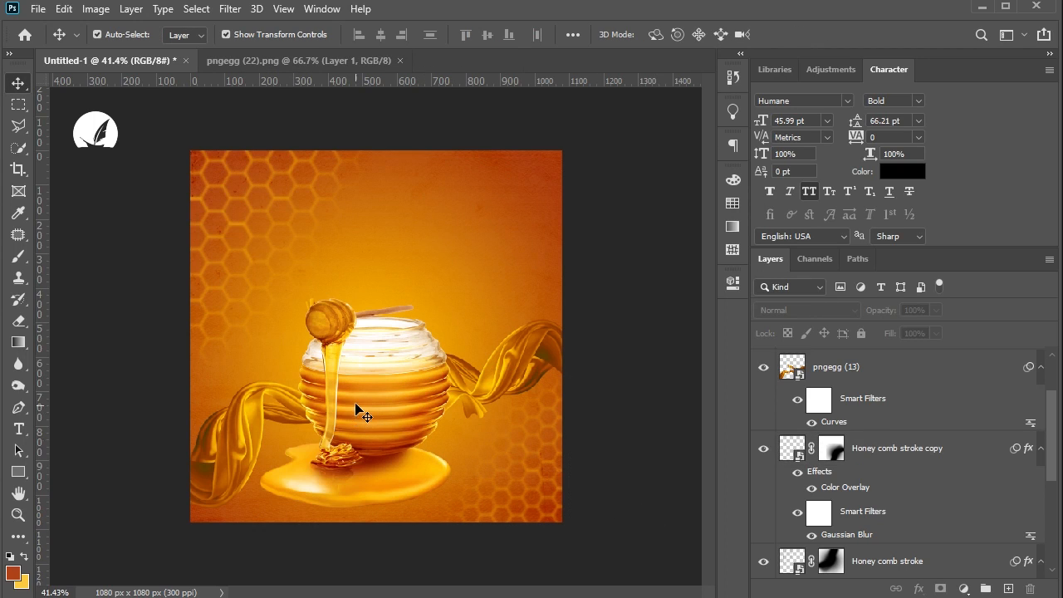
# Place the honeycomb plate image pngegg (22), flip it horizontally, and scale it to about 15.3% beside the jar's lower right.
pyautogui.scroll(1, 355, 410)
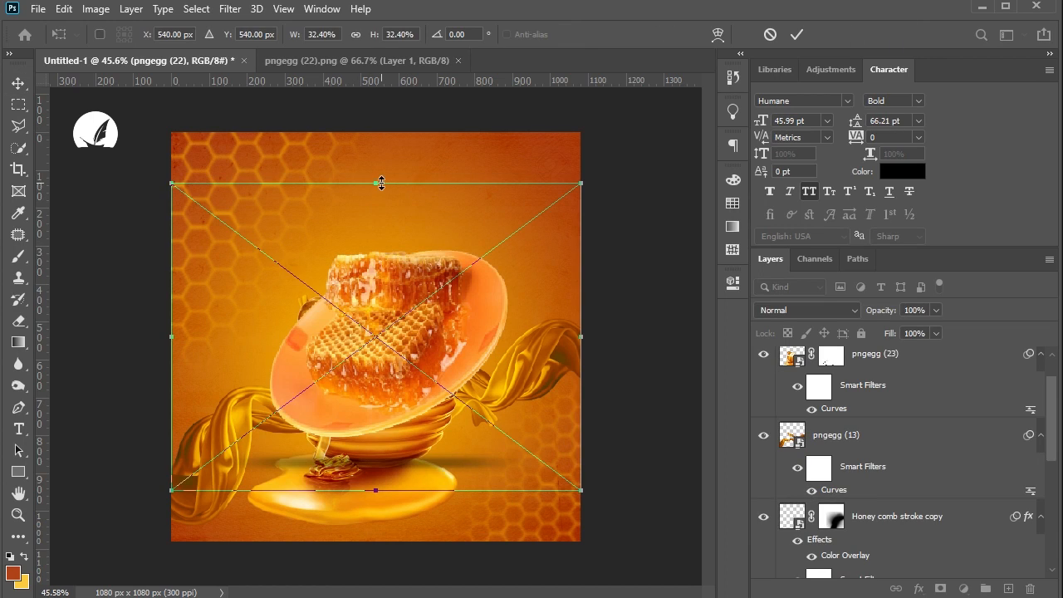
pyautogui.moveTo(372, 230); pyautogui.dragTo(371, 292)
pyautogui.moveTo(369, 408); pyautogui.dragTo(471, 451)
pyautogui.rightClick(471, 451)
pyautogui.click(506, 427)
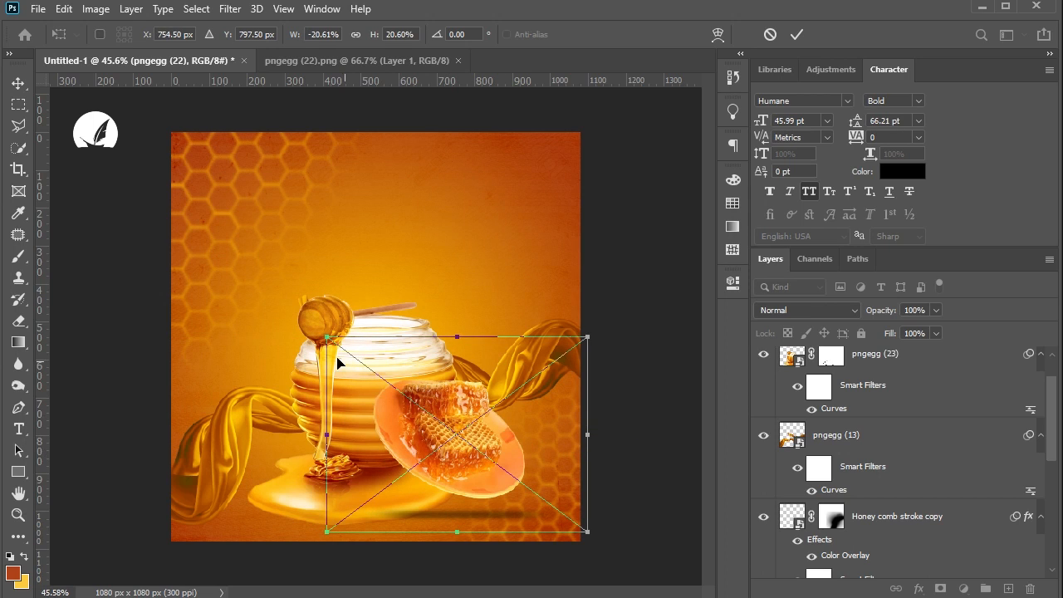
pyautogui.moveTo(319, 337); pyautogui.dragTo(387, 387)
pyautogui.moveTo(499, 470); pyautogui.dragTo(519, 466)
pyautogui.press('Return')
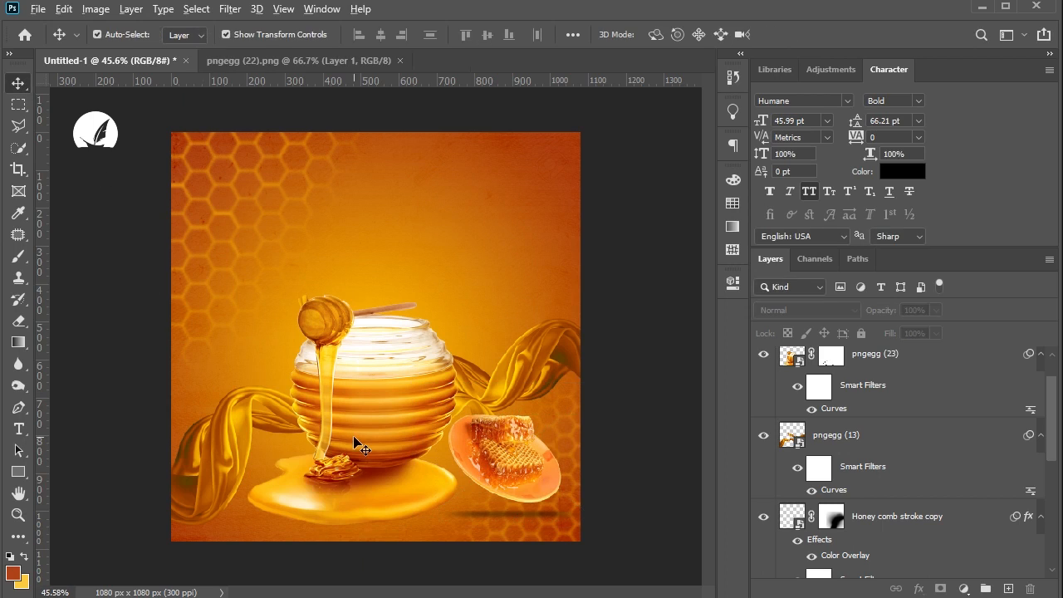
# Nudge the honey jar slightly up and move the honeycomb plate closer to the jar.
pyautogui.moveTo(375, 411); pyautogui.dragTo(389, 393)
pyautogui.click(593, 453)
pyautogui.moveTo(515, 458); pyautogui.dragTo(498, 449)
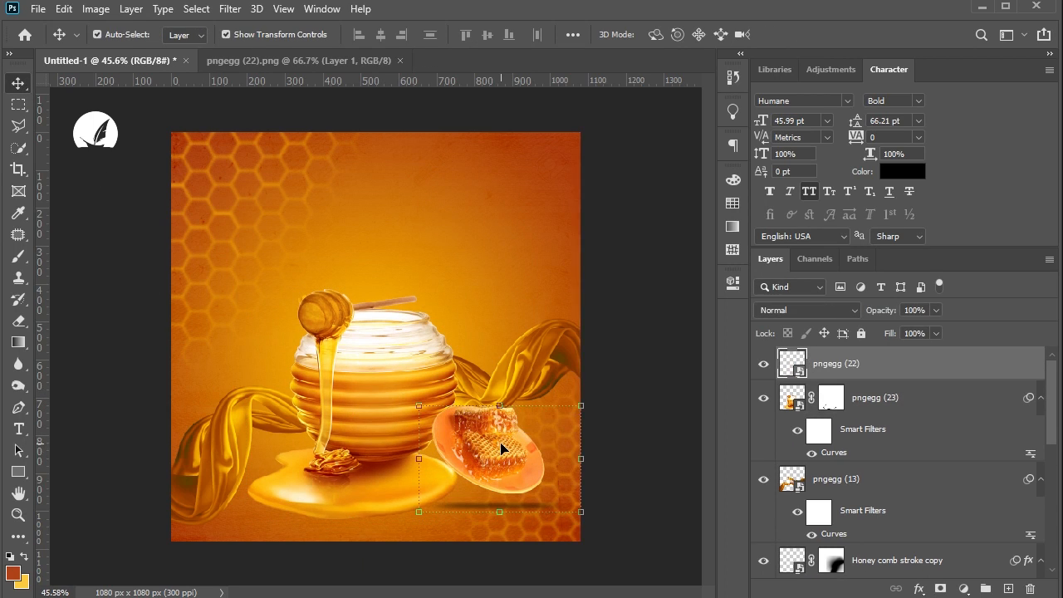
# Add a Hue/Saturation adjustment layer clipped to the honeycomb plate layer pngegg (22).
pyautogui.click(830, 70)
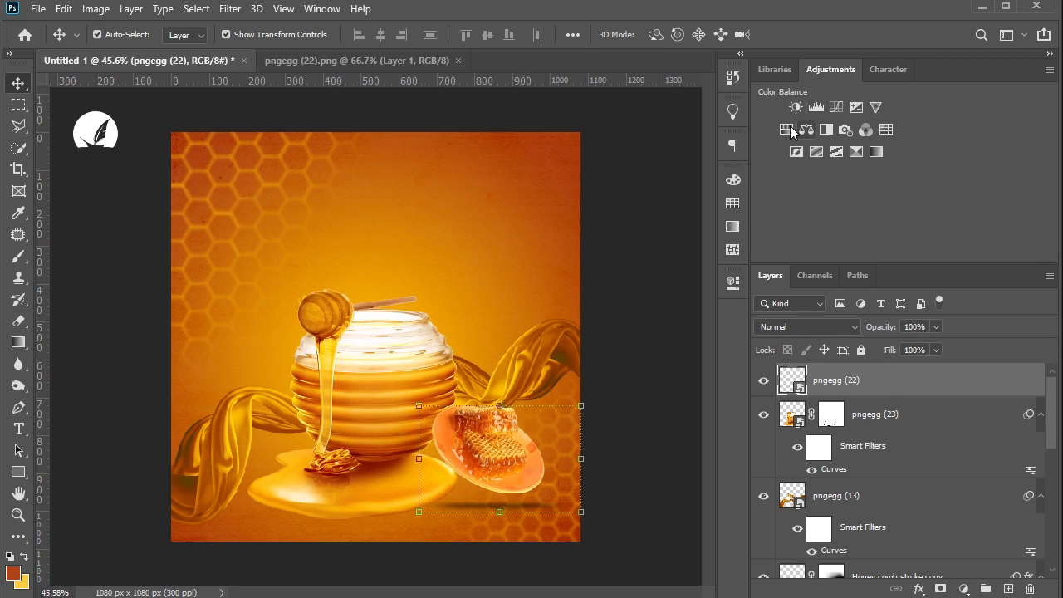
pyautogui.click(733, 282)
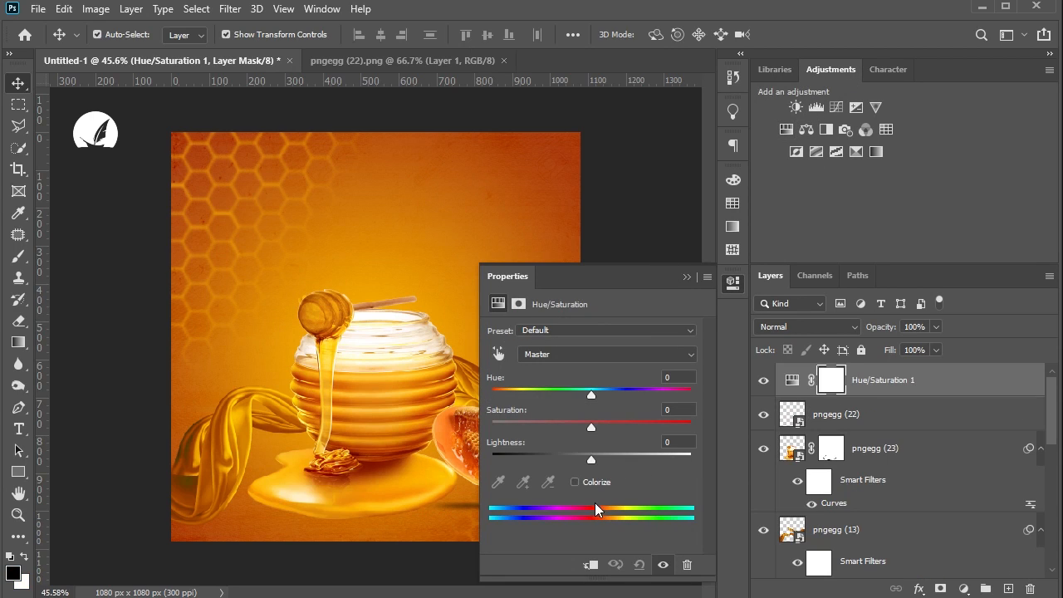
pyautogui.click(590, 565)
pyautogui.moveTo(659, 267); pyautogui.dragTo(826, 179)
# Set the plate's Hue/Saturation adjustment to saturation +19 and lightness -3, fine-tune its hue, and close the settings.
pyautogui.moveTo(757, 309); pyautogui.dragTo(769, 337)
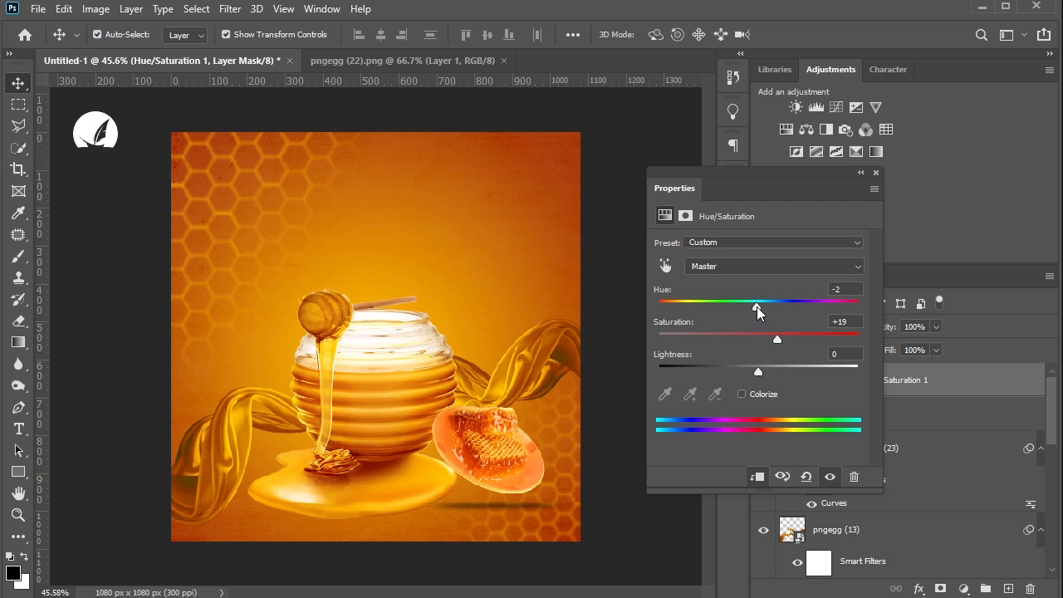
pyautogui.moveTo(757, 309); pyautogui.dragTo(765, 308)
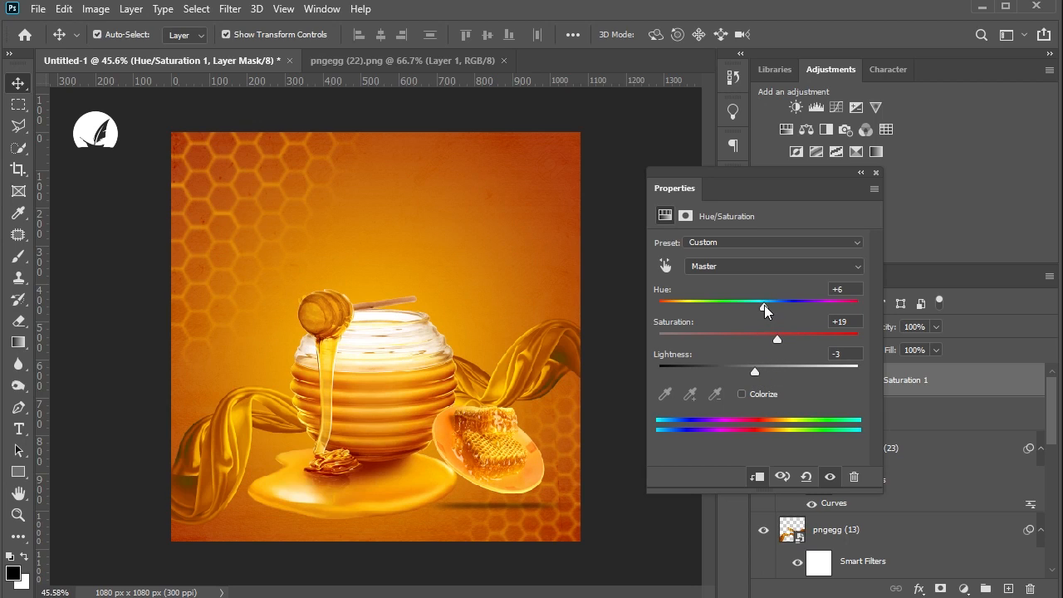
pyautogui.moveTo(764, 310); pyautogui.dragTo(759, 310)
pyautogui.click(860, 172)
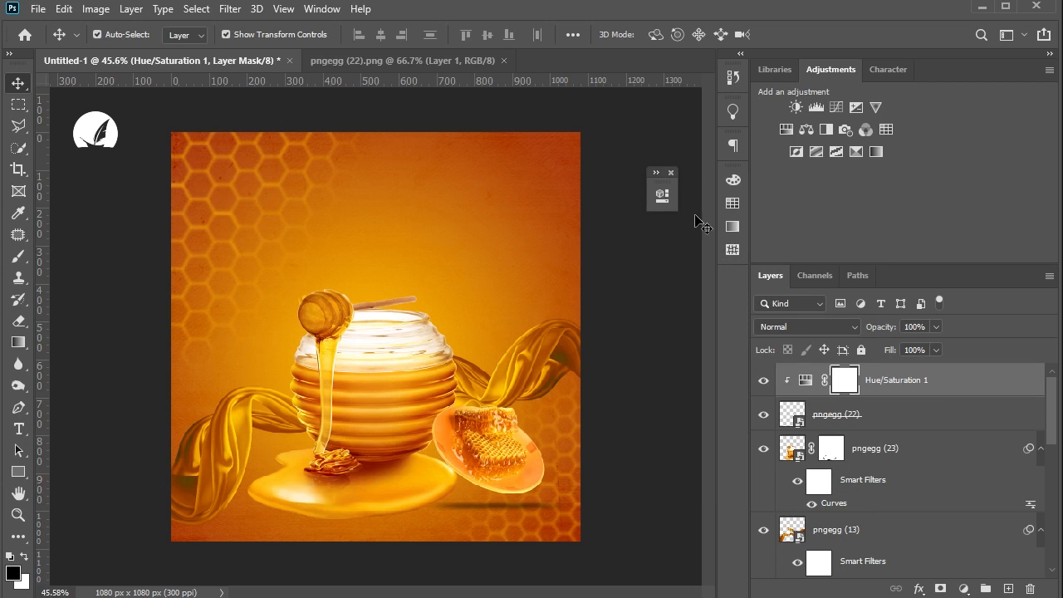
pyautogui.click(671, 173)
pyautogui.click(676, 308)
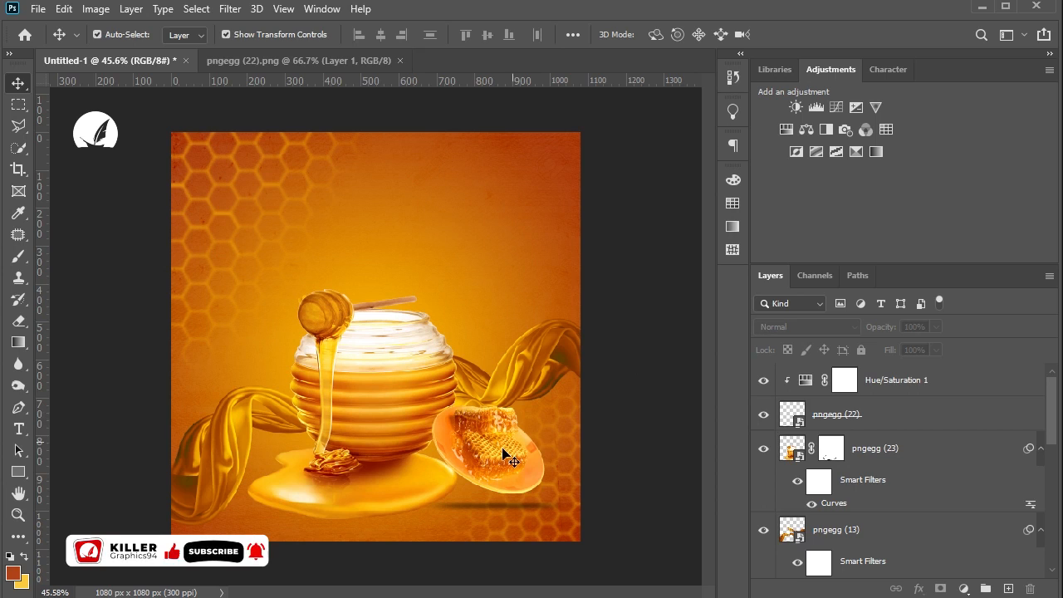
# Scale the honeycomb plate down to about 12.6% and reposition it beside the honey puddle.
pyautogui.click(523, 487)
pyautogui.scroll(3, 523, 487)
pyautogui.hotkey('ctrl', 't')
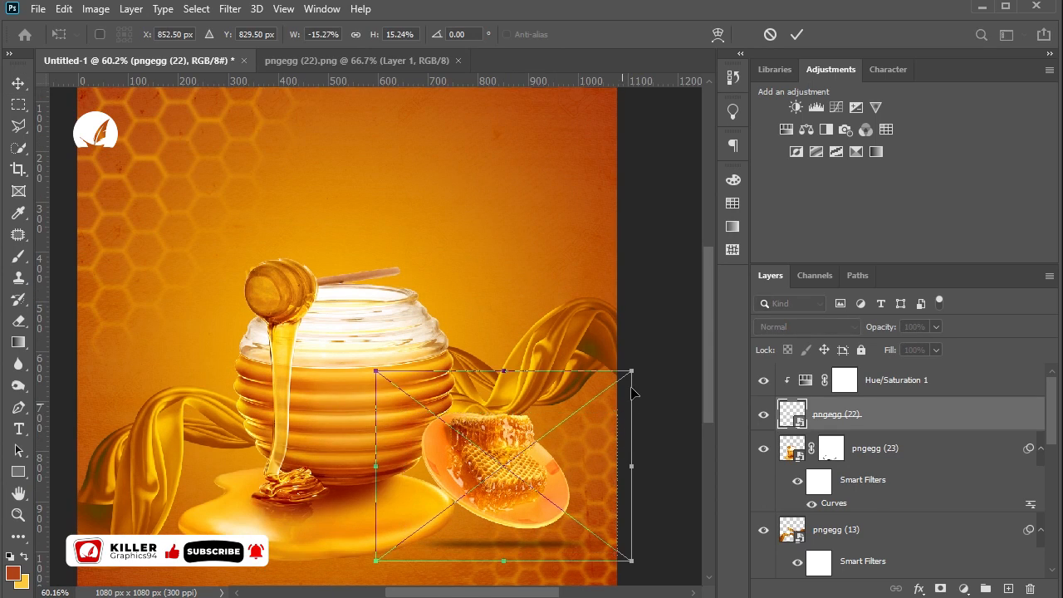
pyautogui.moveTo(631, 373); pyautogui.dragTo(590, 404)
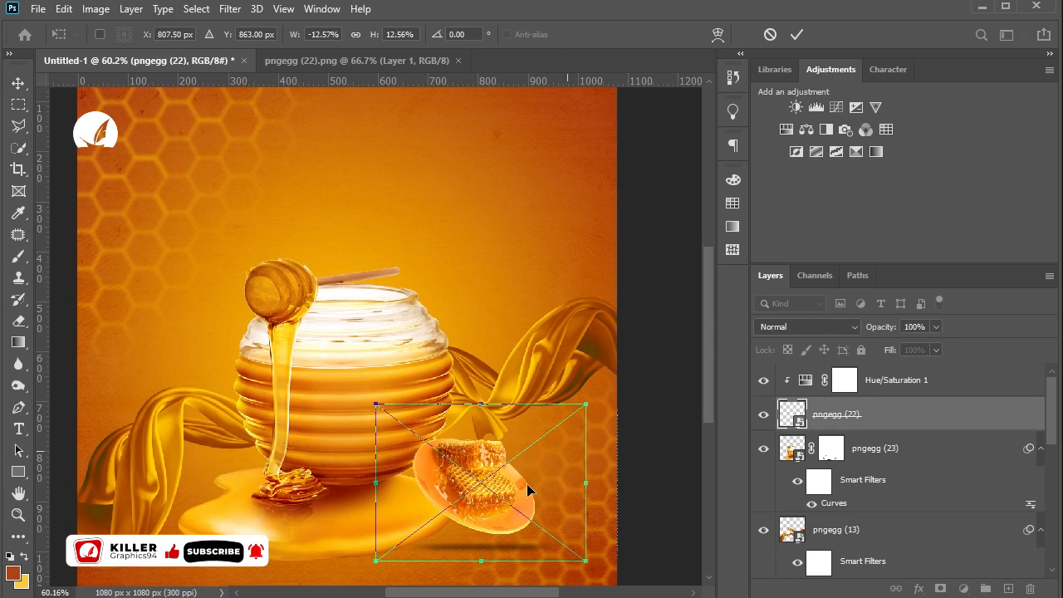
pyautogui.moveTo(494, 507); pyautogui.dragTo(507, 506)
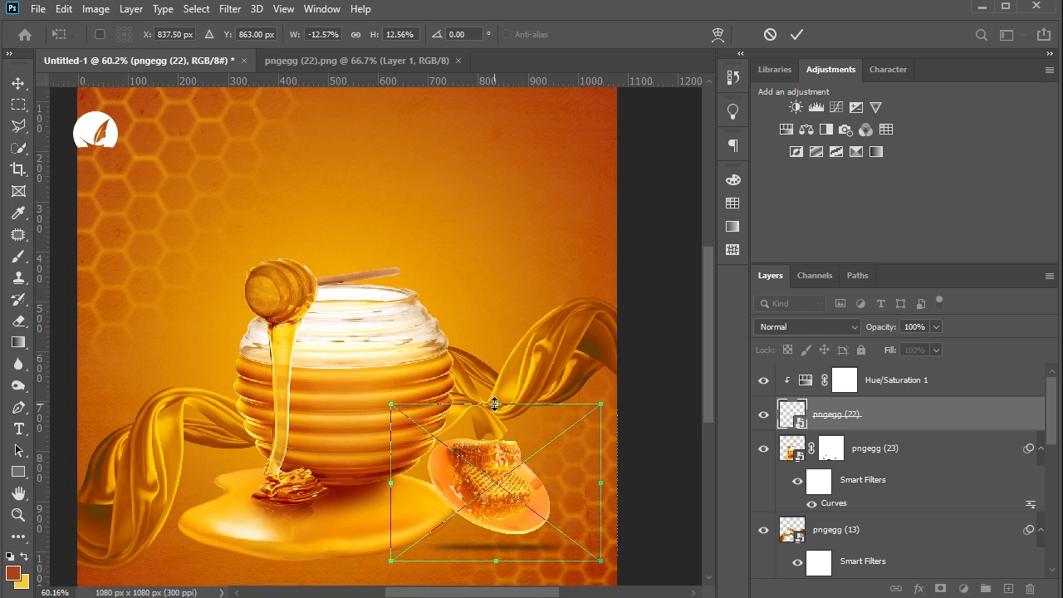
pyautogui.moveTo(495, 404)
pyautogui.mouseDown()
pyautogui.moveTo(498, 427)
pyautogui.moveTo(499, 400)
pyautogui.mouseUp()
pyautogui.moveTo(499, 469); pyautogui.dragTo(490, 472)
pyautogui.press('Return')
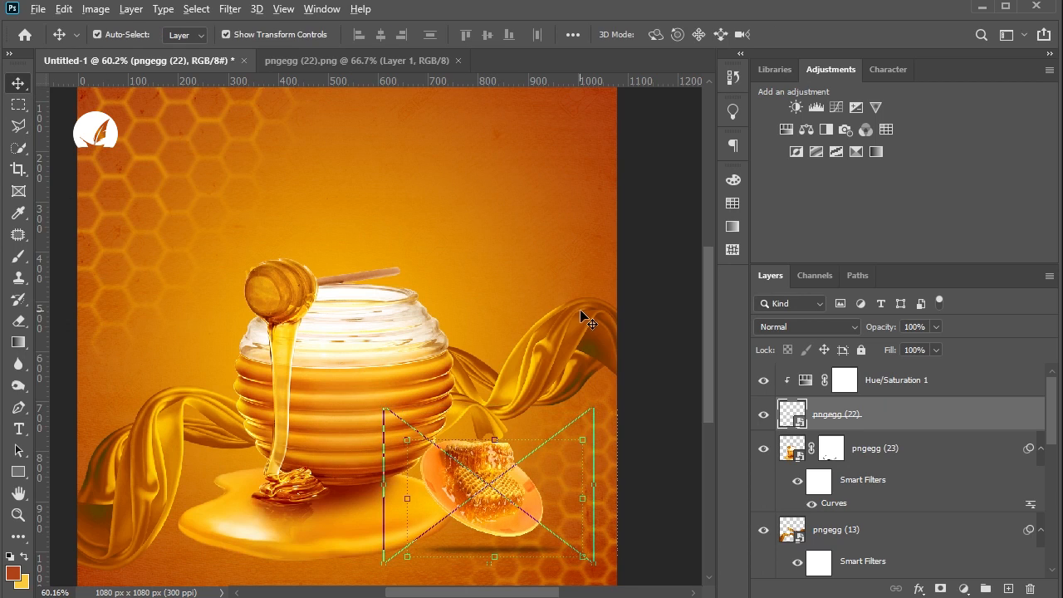
# Duplicate the honeycomb plate, flip the copy horizontally, and scale it to 6.03% near the canvas's right edge above the fabric.
pyautogui.scroll(-2, 593, 337)
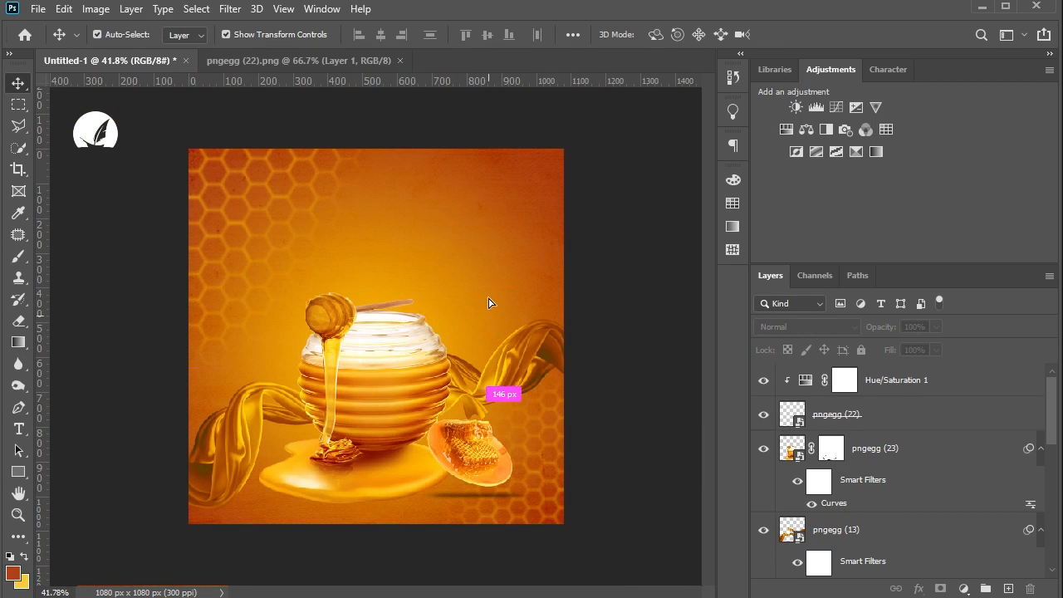
pyautogui.moveTo(488, 303); pyautogui.dragTo(482, 253)
pyautogui.hotkey('ctrl', 't')
pyautogui.rightClick(474, 269)
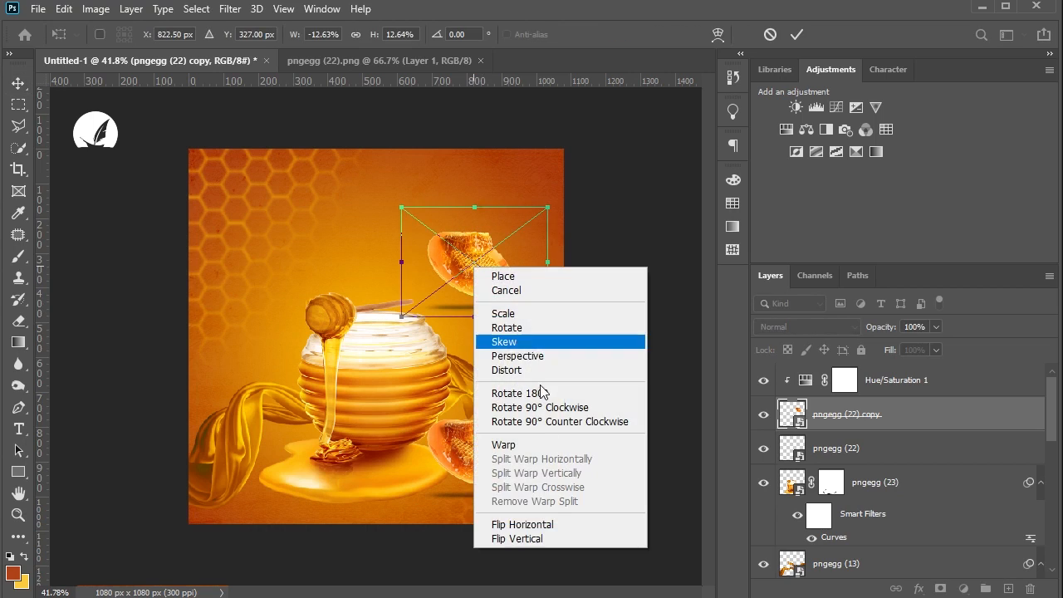
pyautogui.click(531, 523)
pyautogui.moveTo(401, 317); pyautogui.dragTo(488, 275)
pyautogui.moveTo(518, 234); pyautogui.dragTo(535, 273)
pyautogui.click(18, 83)
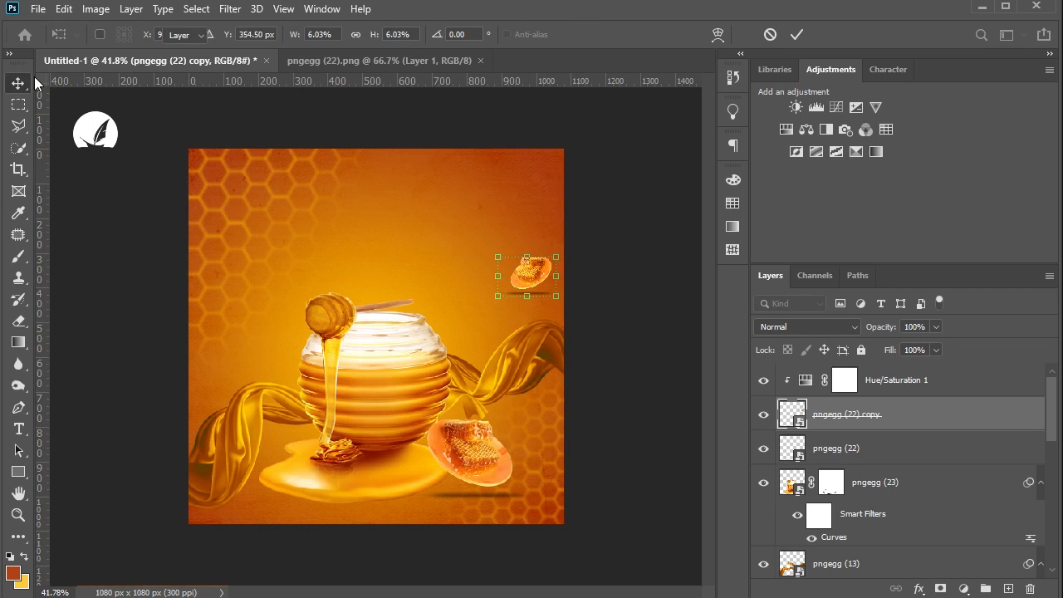
# Blur the small honeycomb plate copy with a 3.1 px Gaussian Blur.
pyautogui.click(230, 8)
pyautogui.moveTo(258, 196)
pyautogui.click(489, 258)
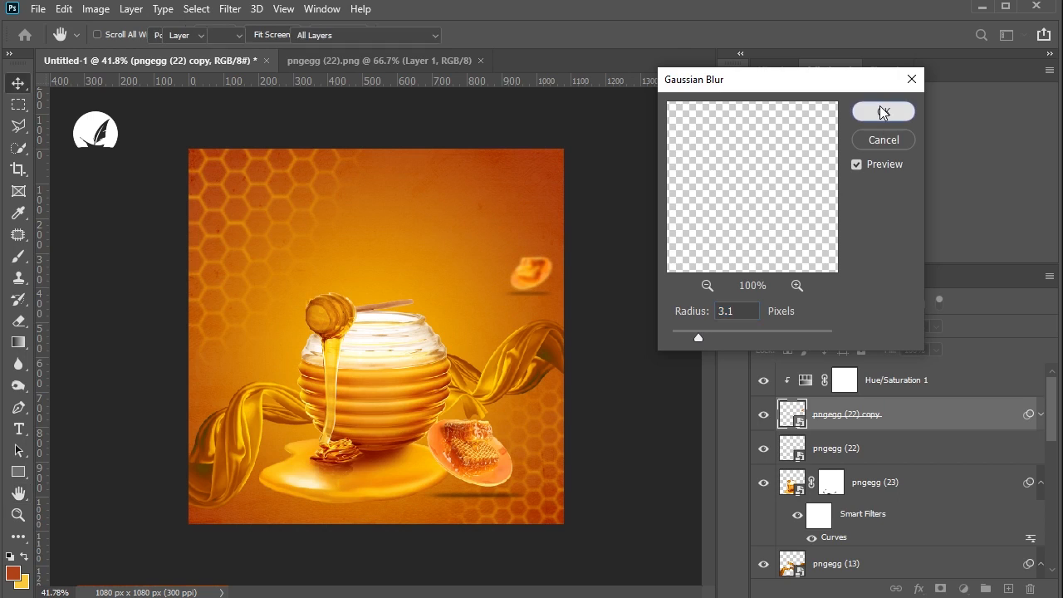
pyautogui.click(882, 111)
pyautogui.click(358, 398)
# Duplicate the blurred honeycomb plate to the canvas's left edge above the fabric, flip it, and let it extend partly off-canvas.
pyautogui.moveTo(536, 276); pyautogui.dragTo(216, 380)
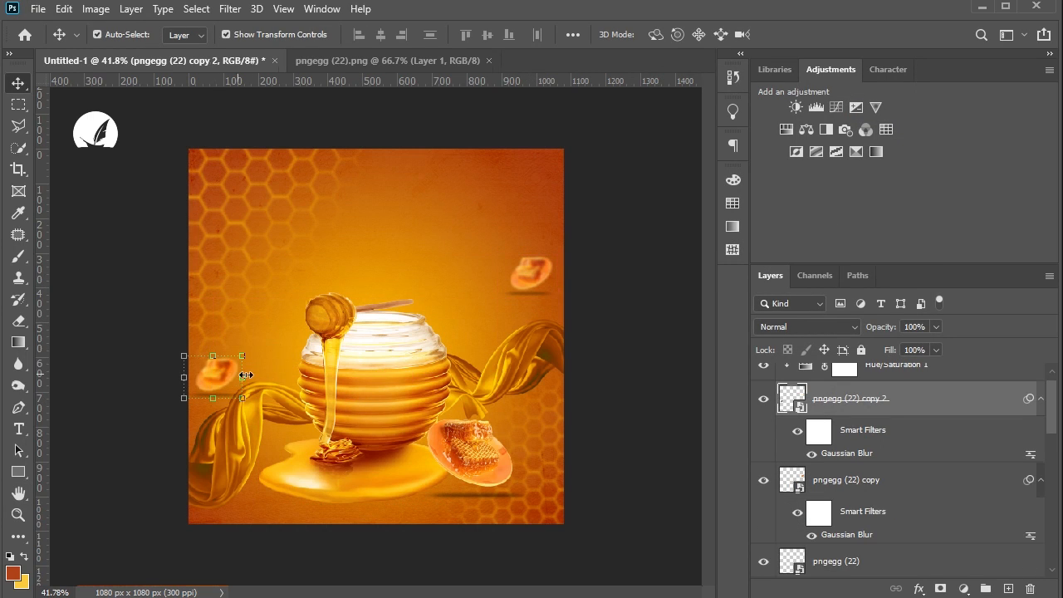
pyautogui.hotkey('ctrl', 't')
pyautogui.click(540, 253)
pyautogui.rightClick(228, 390)
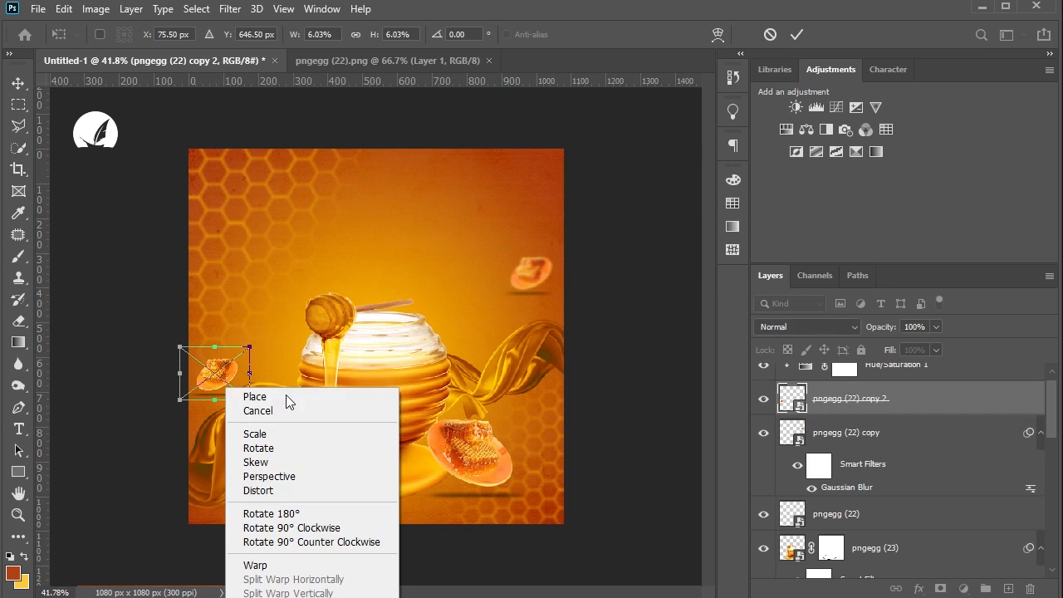
pyautogui.click(282, 581)
pyautogui.moveTo(212, 378); pyautogui.dragTo(186, 377)
pyautogui.press('Return')
pyautogui.click(128, 242)
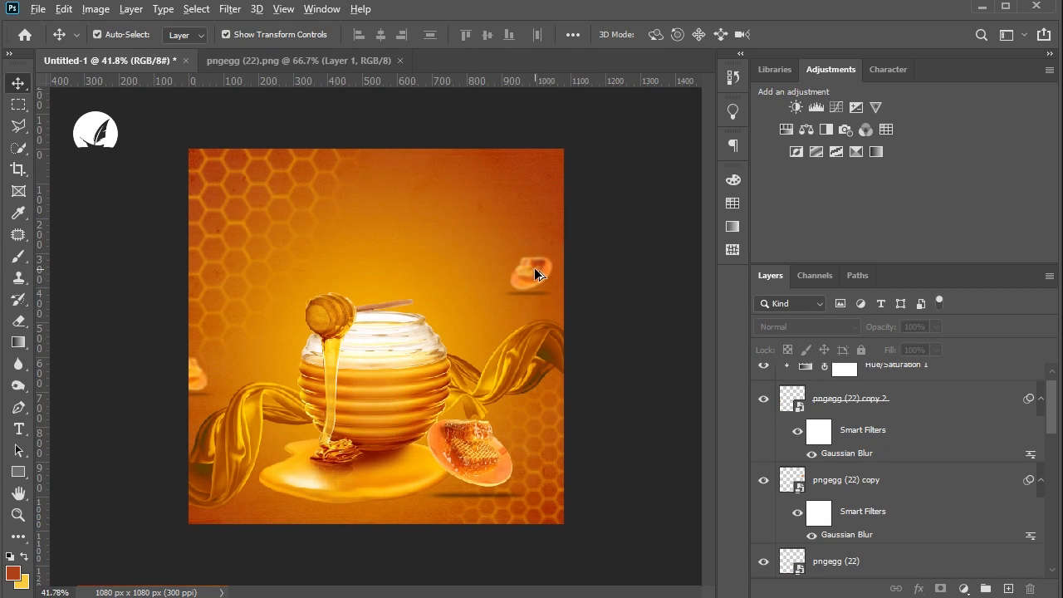
# Duplicate the blurred plate above the honey dipper, scale the copy to 4.02%, and flip it horizontally.
pyautogui.moveTo(535, 274); pyautogui.dragTo(335, 273)
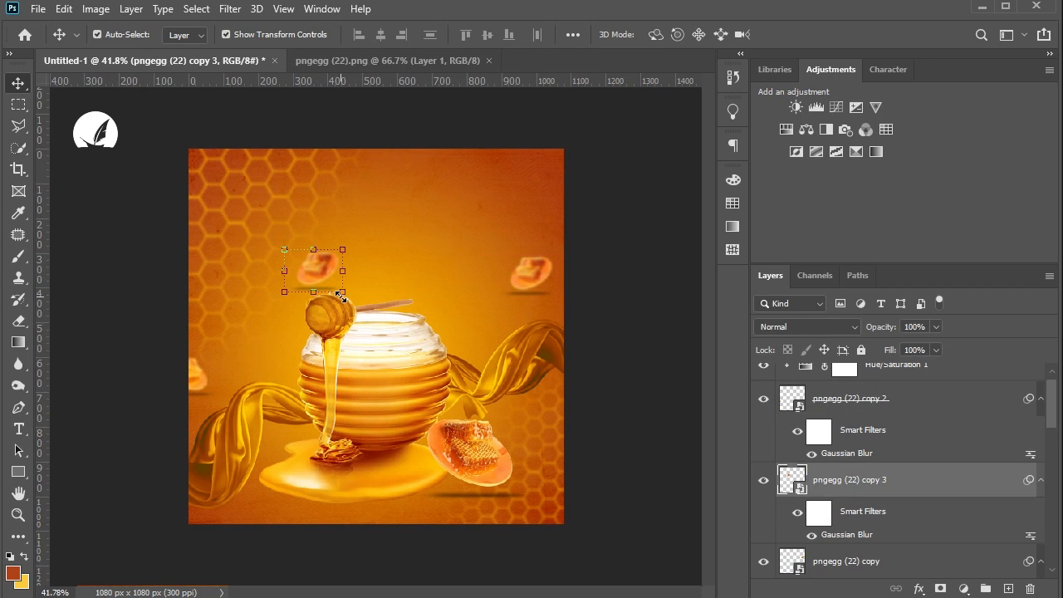
pyautogui.click(340, 295)
pyautogui.press('Return')
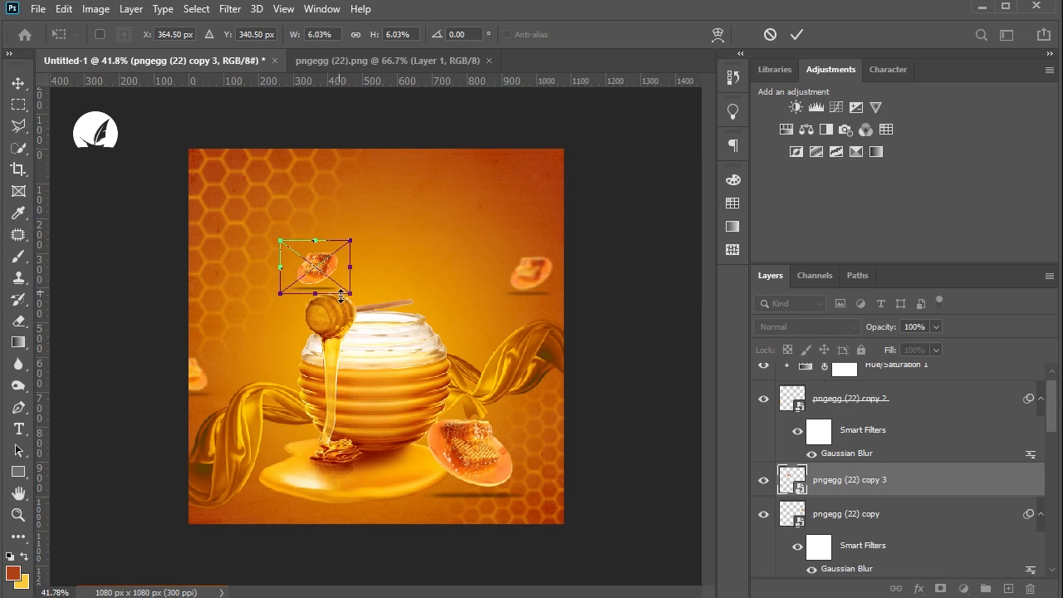
pyautogui.moveTo(339, 291); pyautogui.dragTo(337, 275)
pyautogui.rightClick(323, 263)
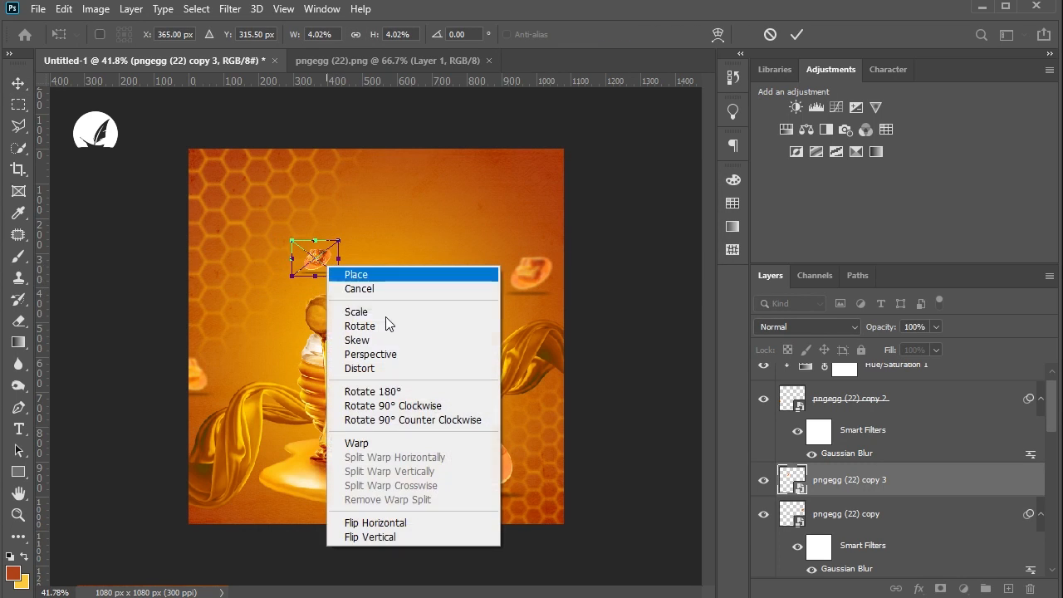
pyautogui.click(377, 522)
pyautogui.press('Return')
# Apply a Motion Blur with a -57° angle and 10 px distance to the small honeycomb plate above the honey dipper.
pyautogui.click(230, 8)
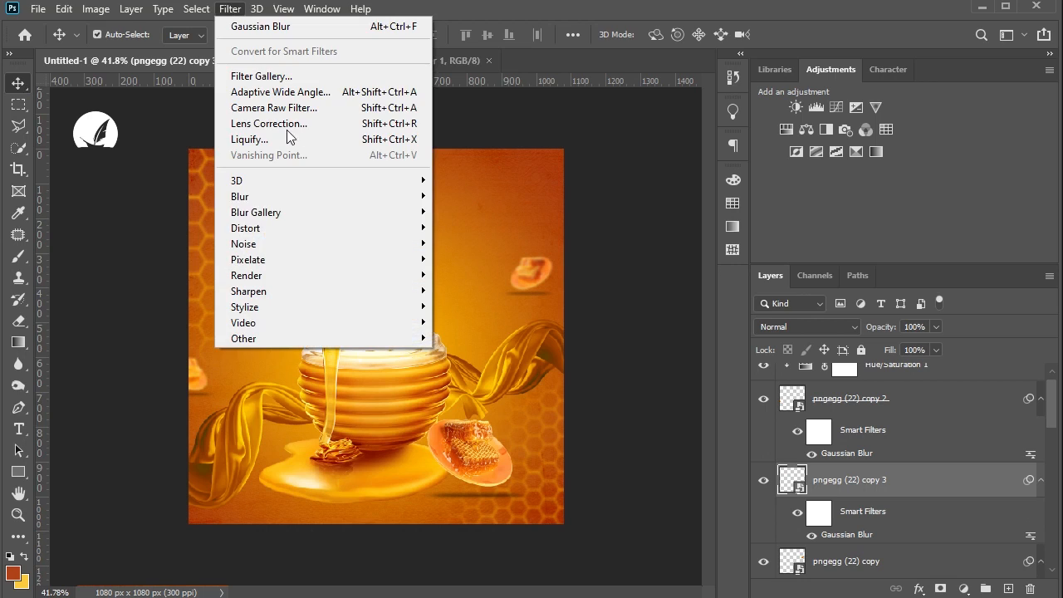
pyautogui.moveTo(249, 195)
pyautogui.click(480, 287)
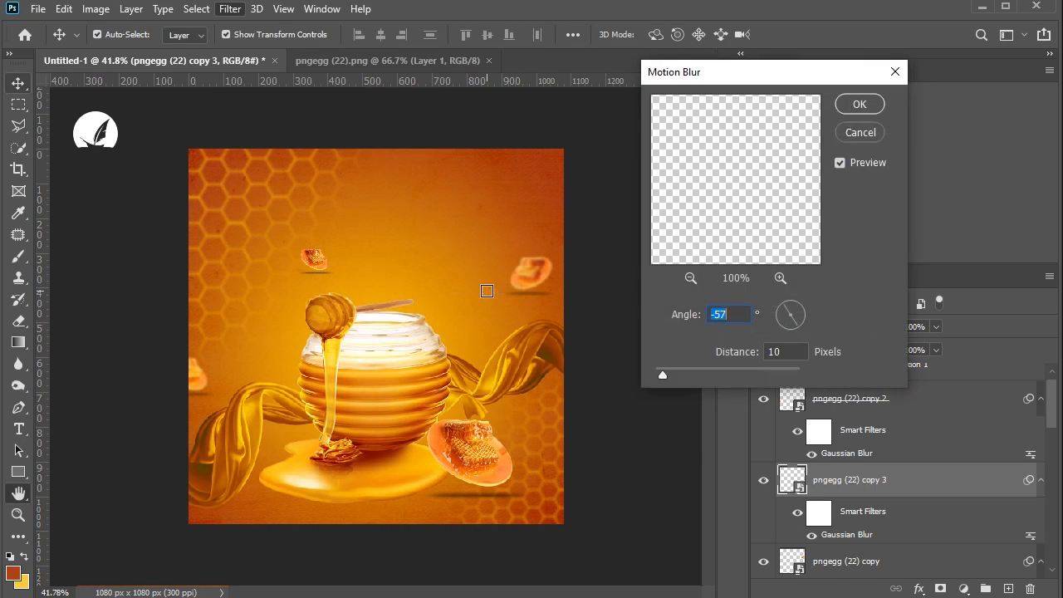
pyautogui.click(859, 104)
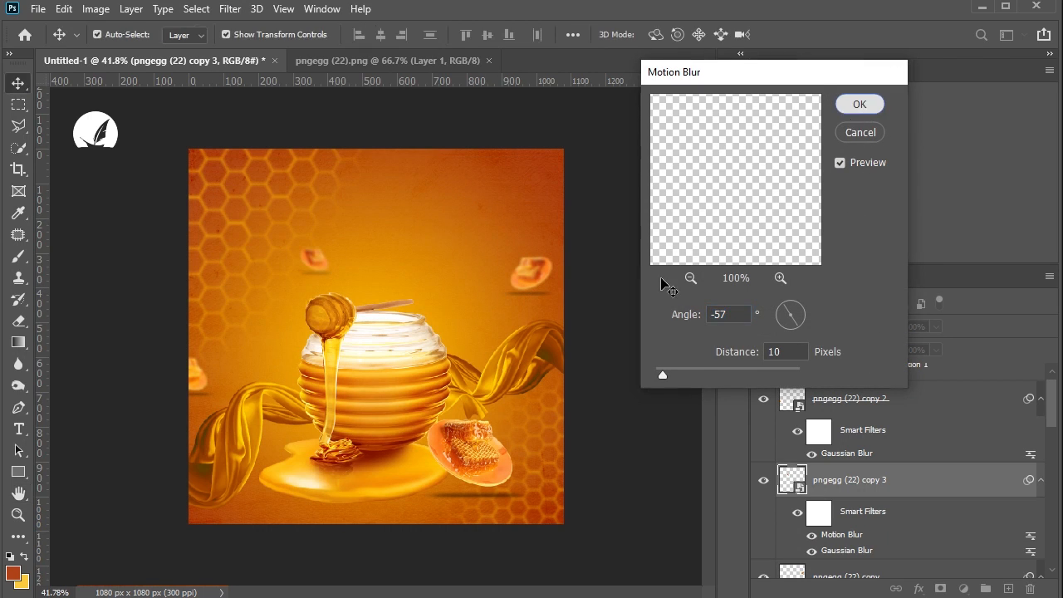
pyautogui.click(631, 342)
# Add two Hue/Saturation adjustment layers above the honey jar and shift the upper one's hue slightly toward negative values.
pyautogui.scroll(-1, 317, 290)
pyautogui.scroll(3, 382, 363)
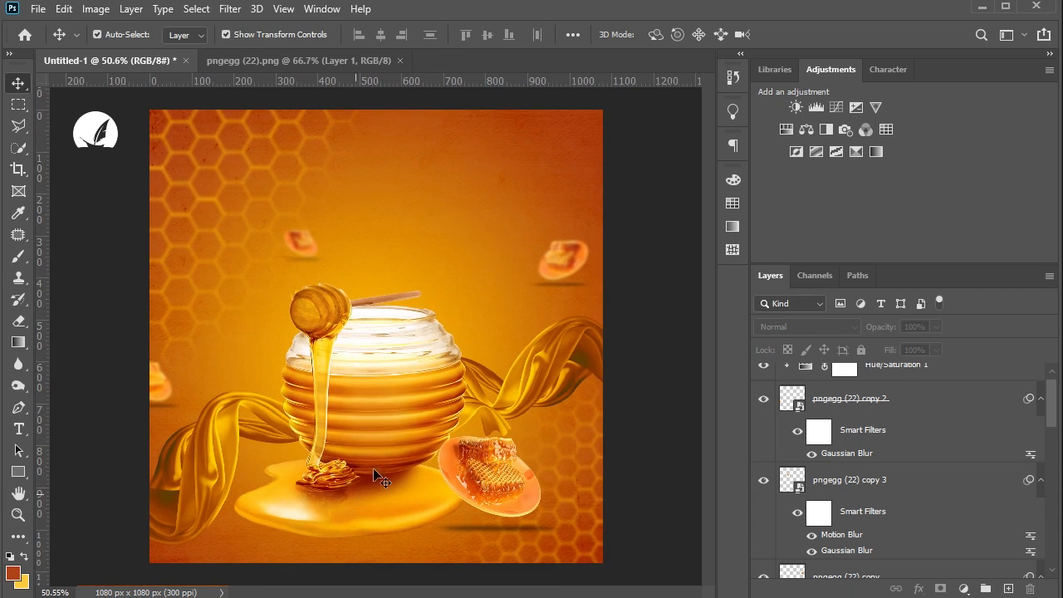
pyautogui.click(383, 448)
pyautogui.click(786, 130)
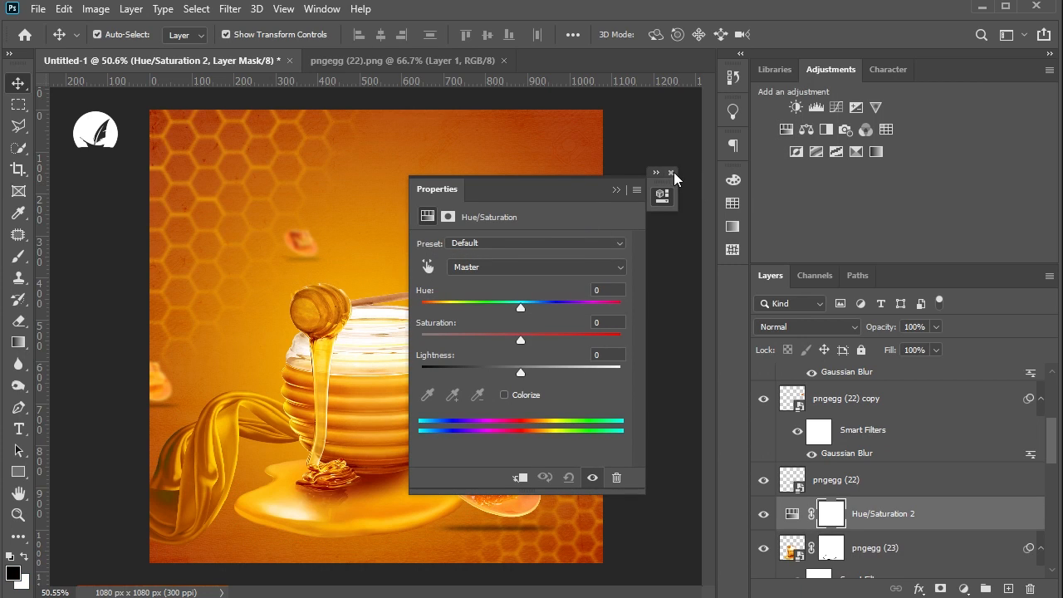
pyautogui.click(671, 173)
pyautogui.click(786, 130)
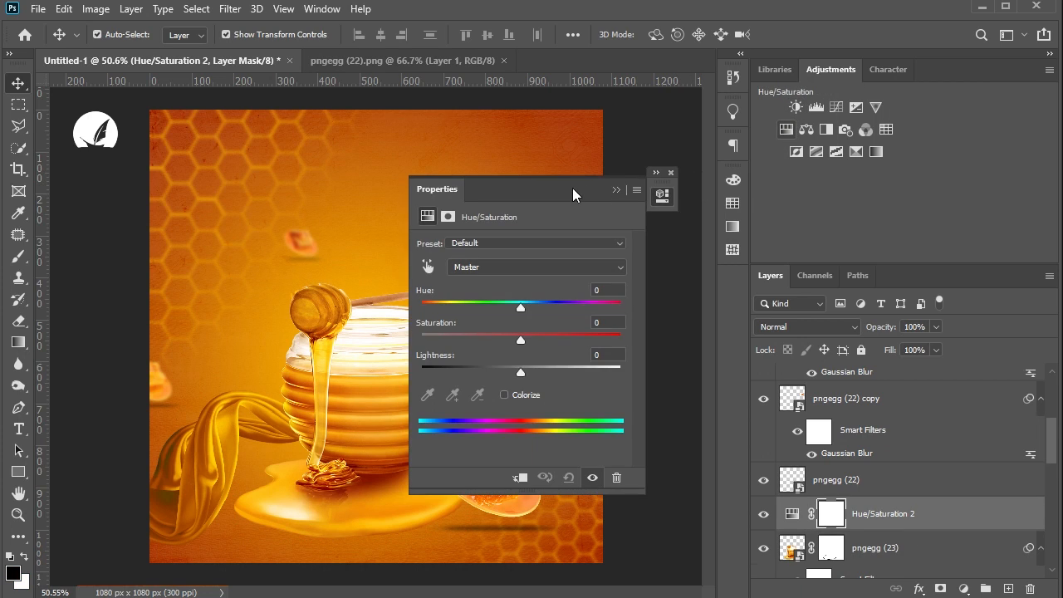
pyautogui.moveTo(572, 194); pyautogui.dragTo(902, 138)
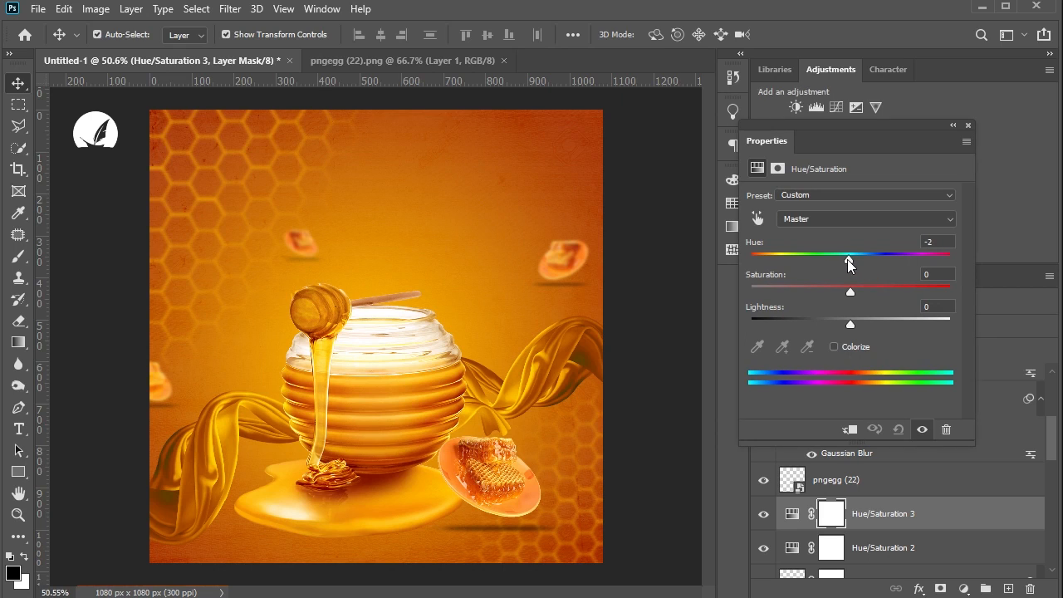
pyautogui.moveTo(848, 264); pyautogui.dragTo(846, 264)
pyautogui.click(967, 126)
pyautogui.scroll(-5, 626, 374)
pyautogui.click(629, 373)
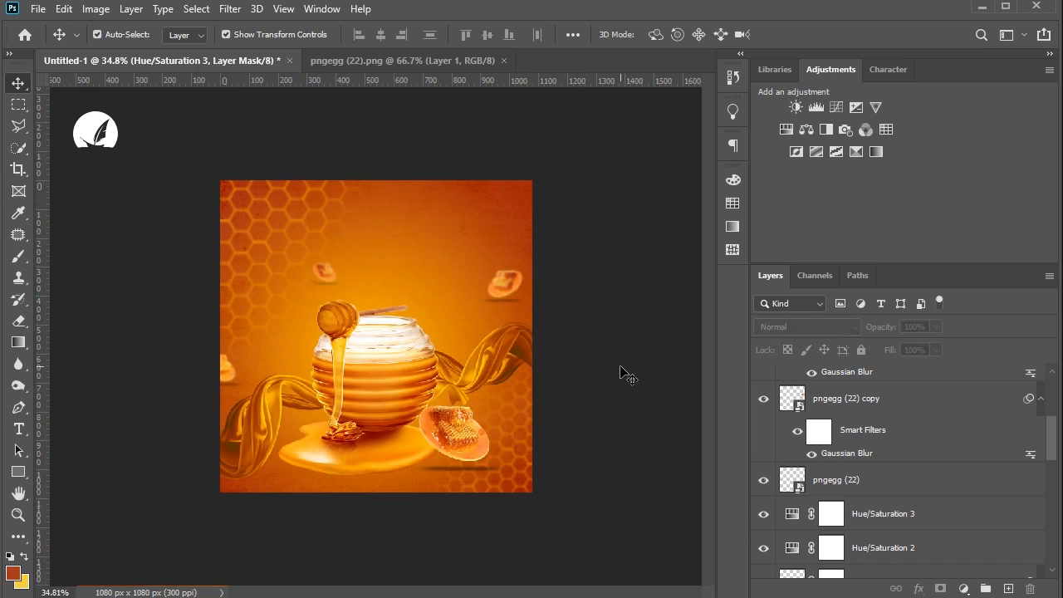
# Duplicate the honey jar layer and convert the lower original, pngegg (23), to a smart object.
pyautogui.scroll(3, 352, 486)
pyautogui.click(394, 408)
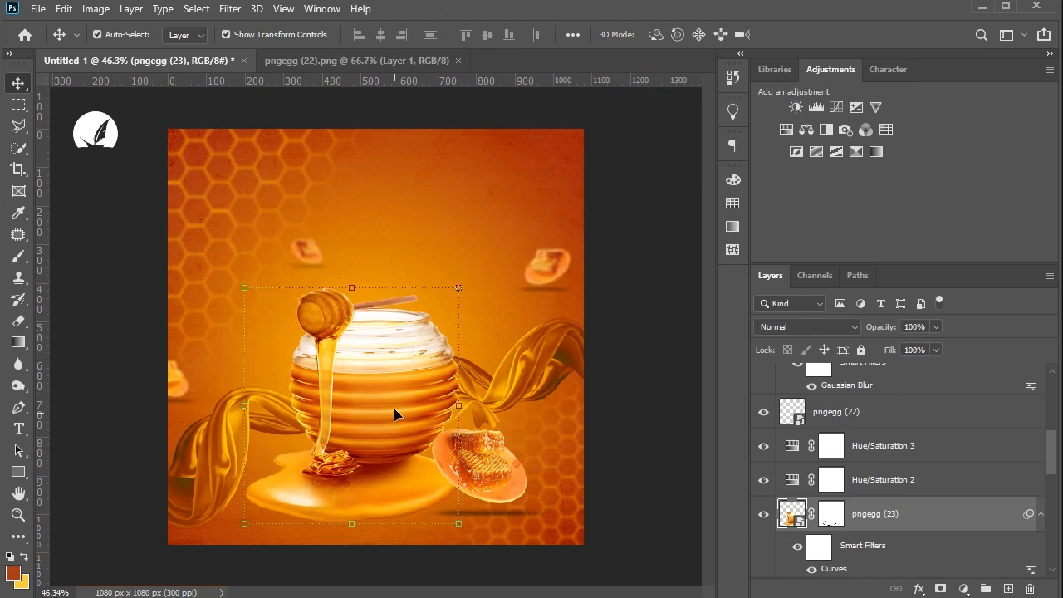
pyautogui.moveTo(986, 522); pyautogui.dragTo(1008, 588)
pyautogui.click(880, 557)
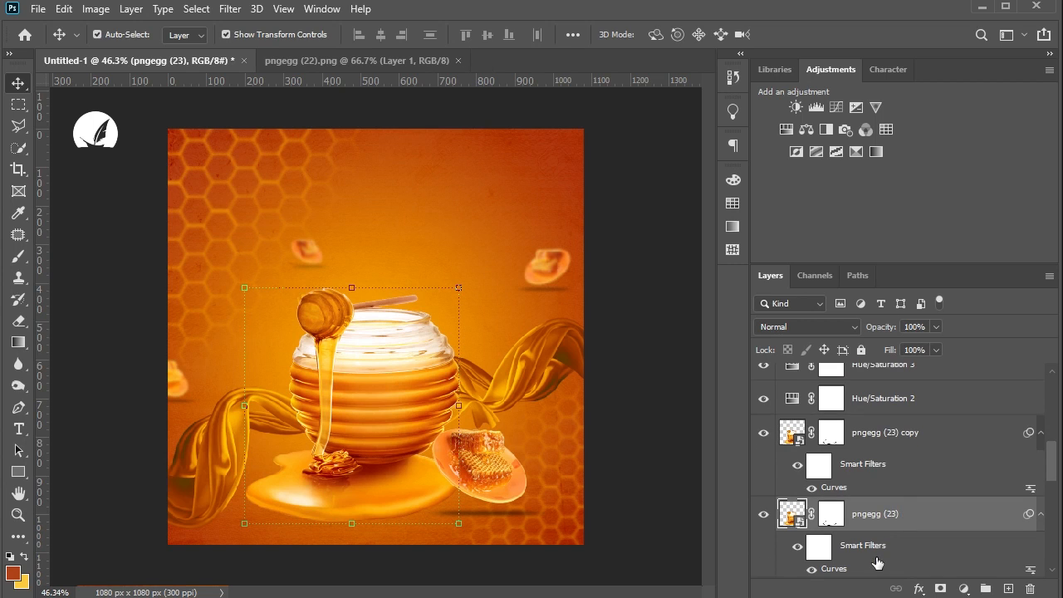
pyautogui.rightClick(877, 550)
pyautogui.rightClick(897, 508)
pyautogui.click(772, 142)
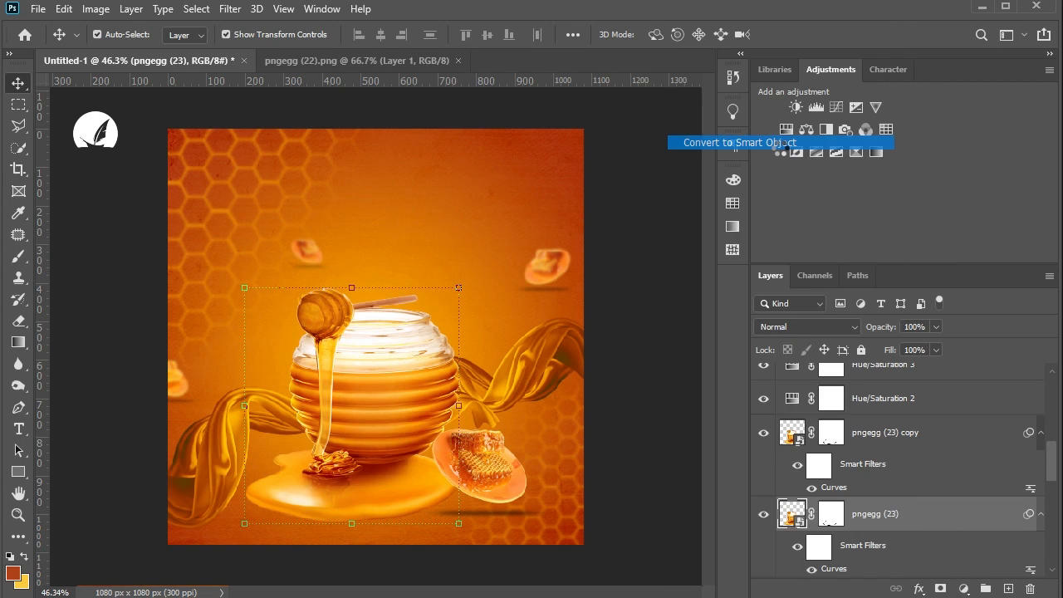
# Apply a black (000000) Color Overlay at 100% opacity to the lower honey jar layer.
pyautogui.click(917, 589)
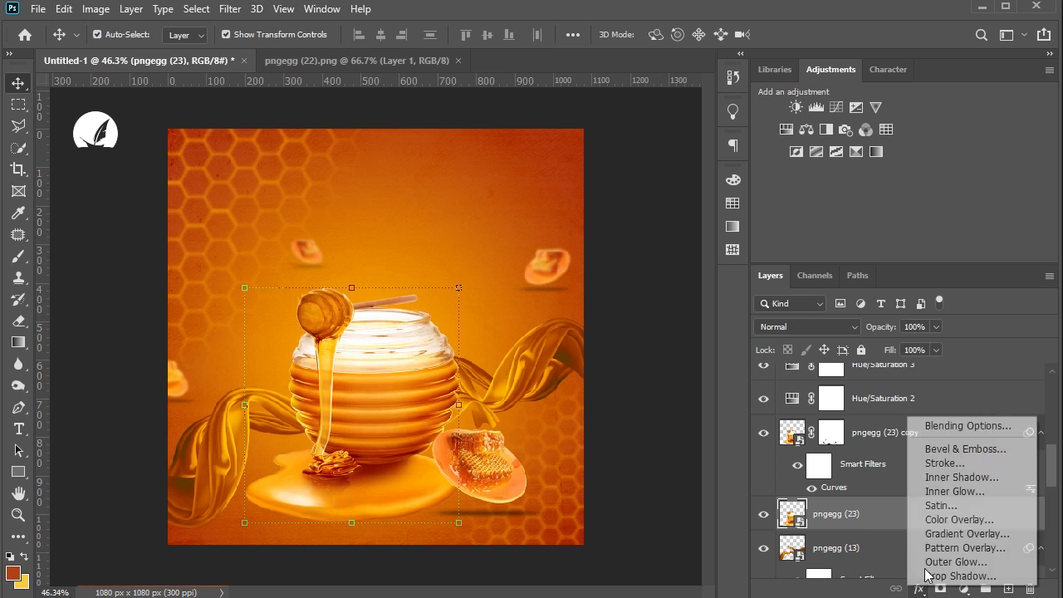
pyautogui.click(936, 520)
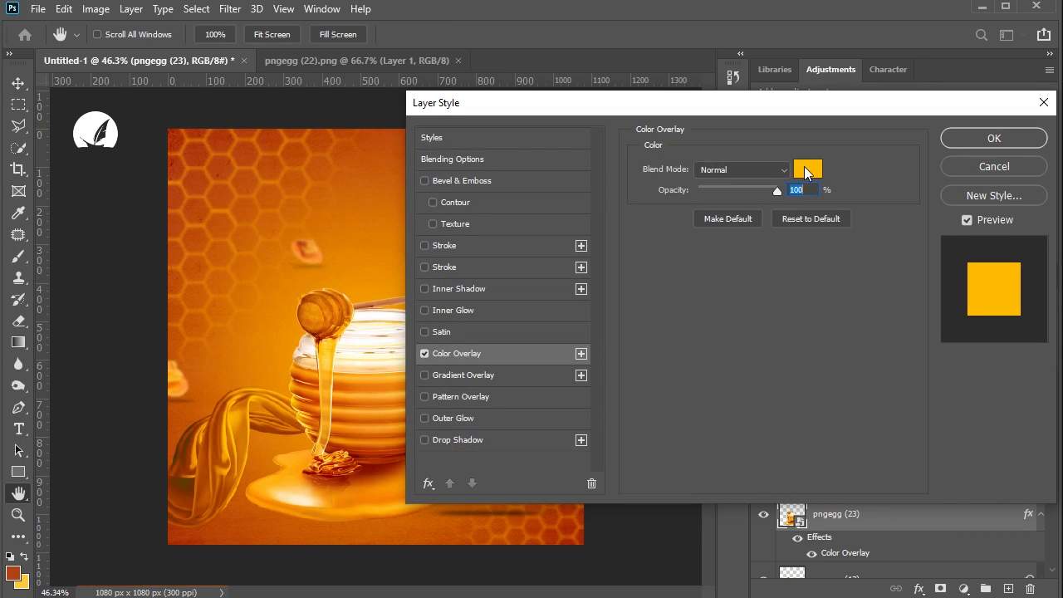
pyautogui.click(806, 170)
pyautogui.write('000000')
pyautogui.click(947, 200)
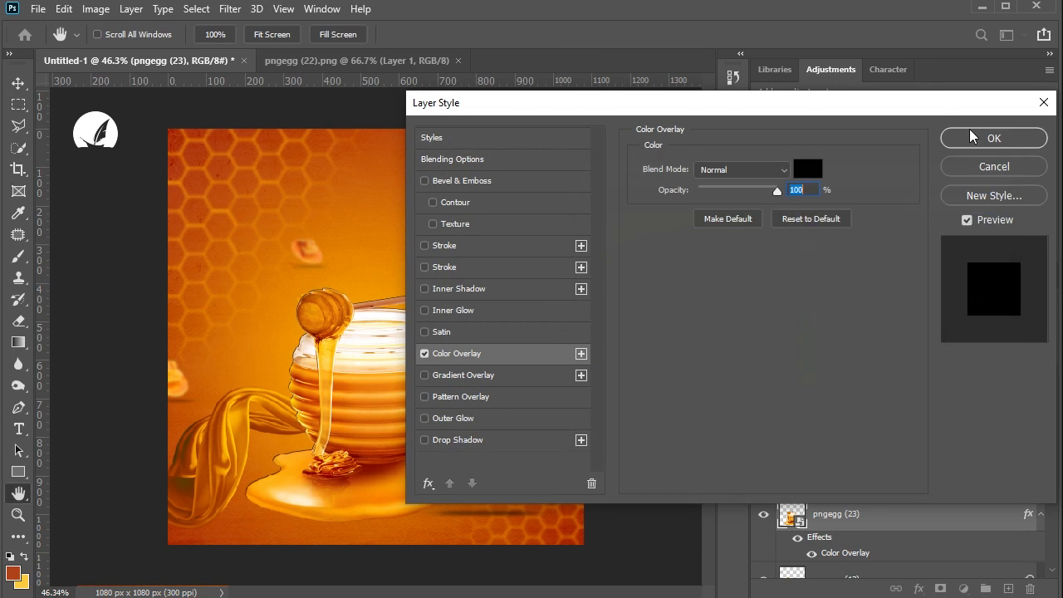
pyautogui.click(969, 136)
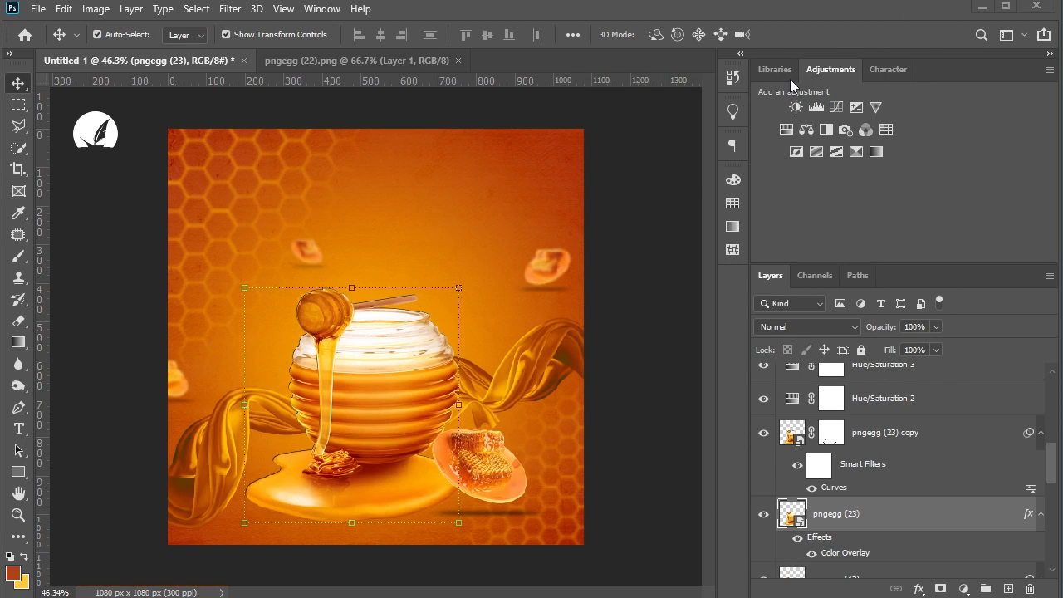
pyautogui.click(660, 292)
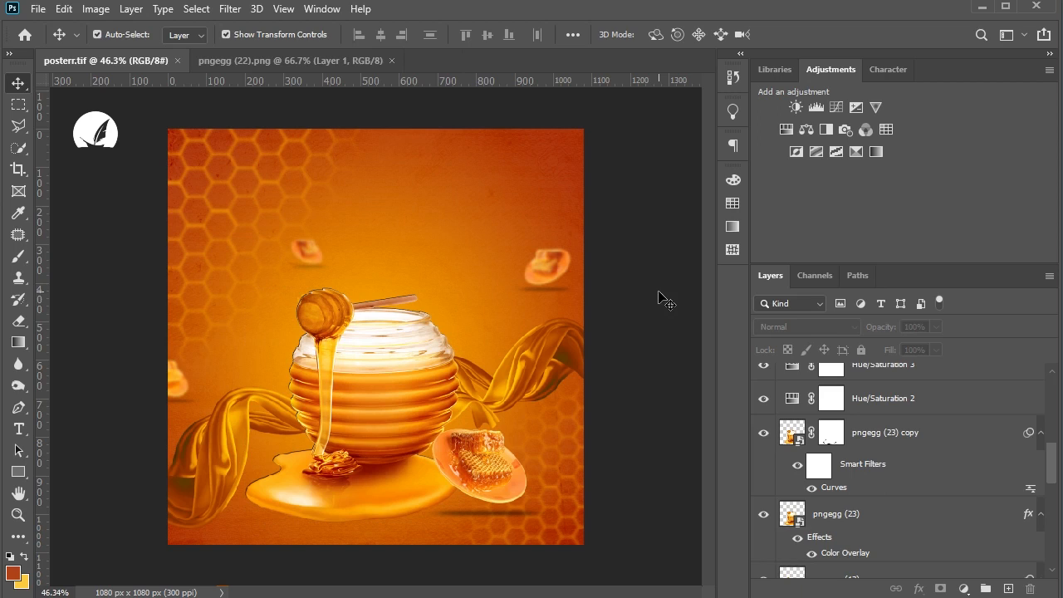
# Mask the black jar silhouette layer so the rectangular area around the jar body and dipper is hidden, leaving the puddle's edge shadow.
pyautogui.click(836, 520)
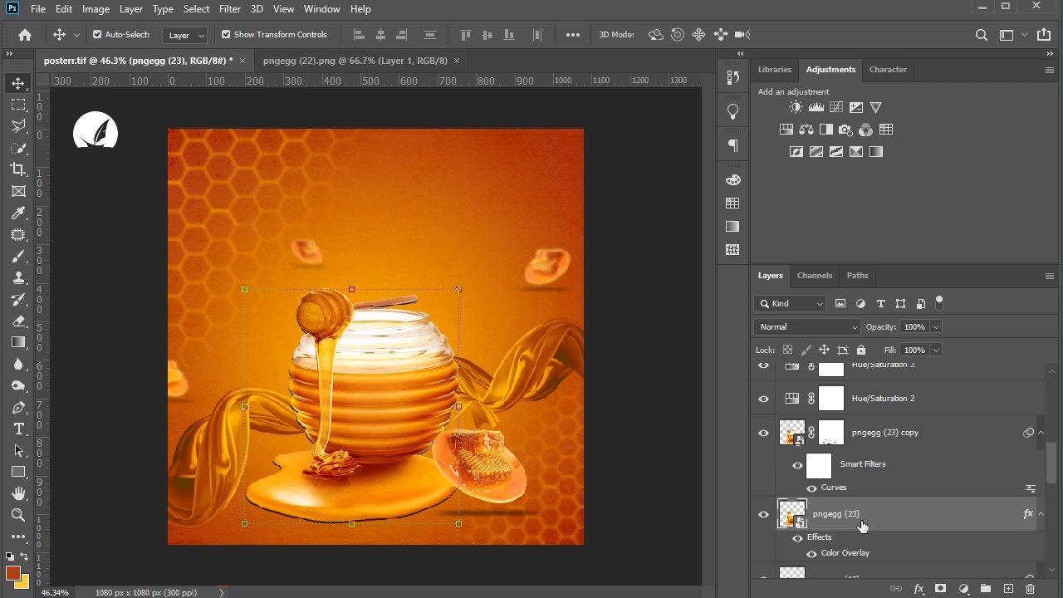
pyautogui.click(18, 104)
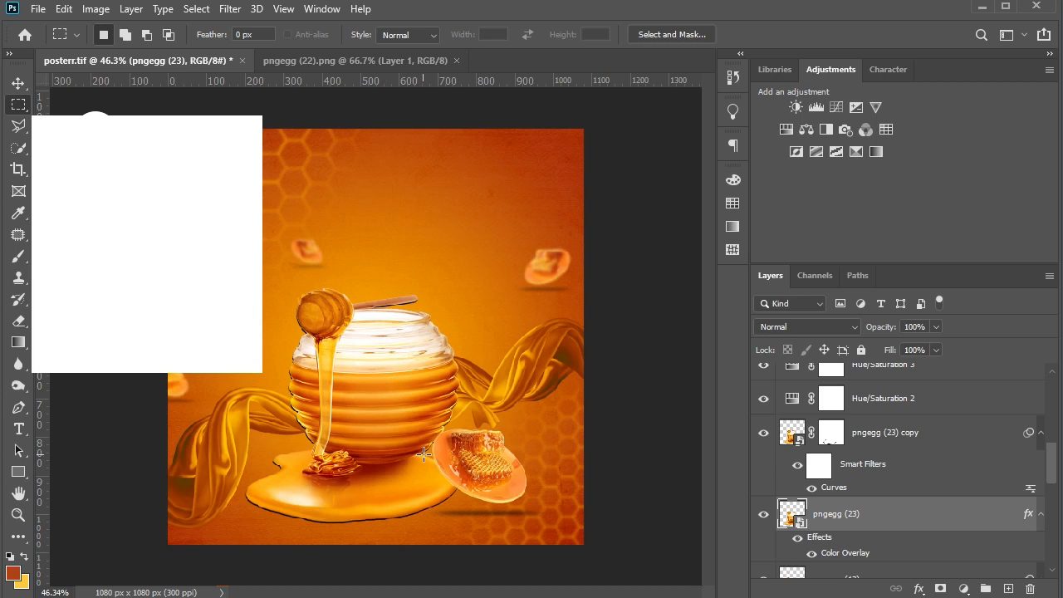
pyautogui.moveTo(490, 461); pyautogui.dragTo(286, 233)
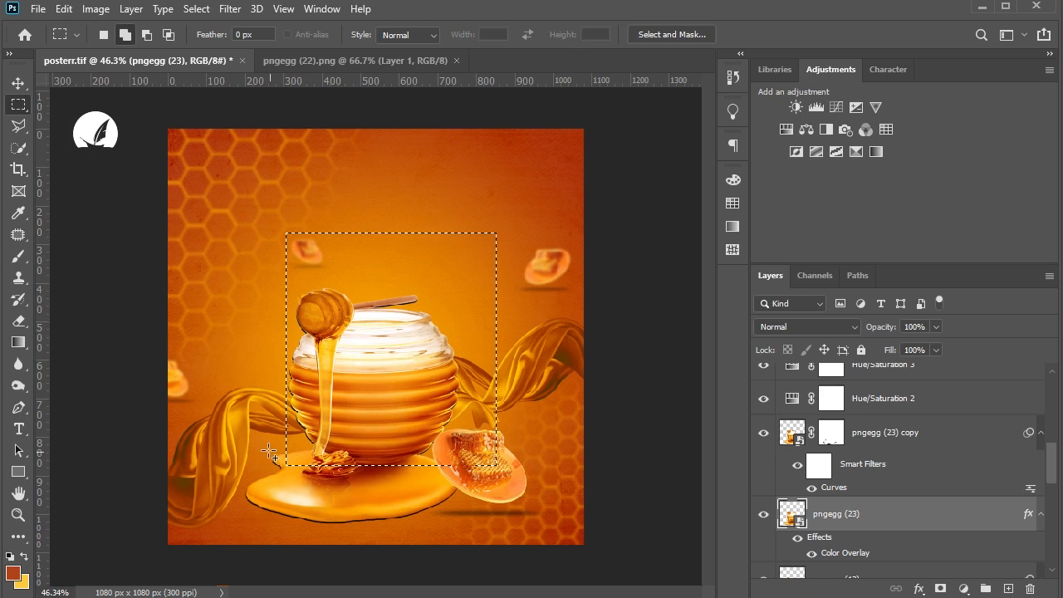
pyautogui.moveTo(265, 454); pyautogui.dragTo(517, 569)
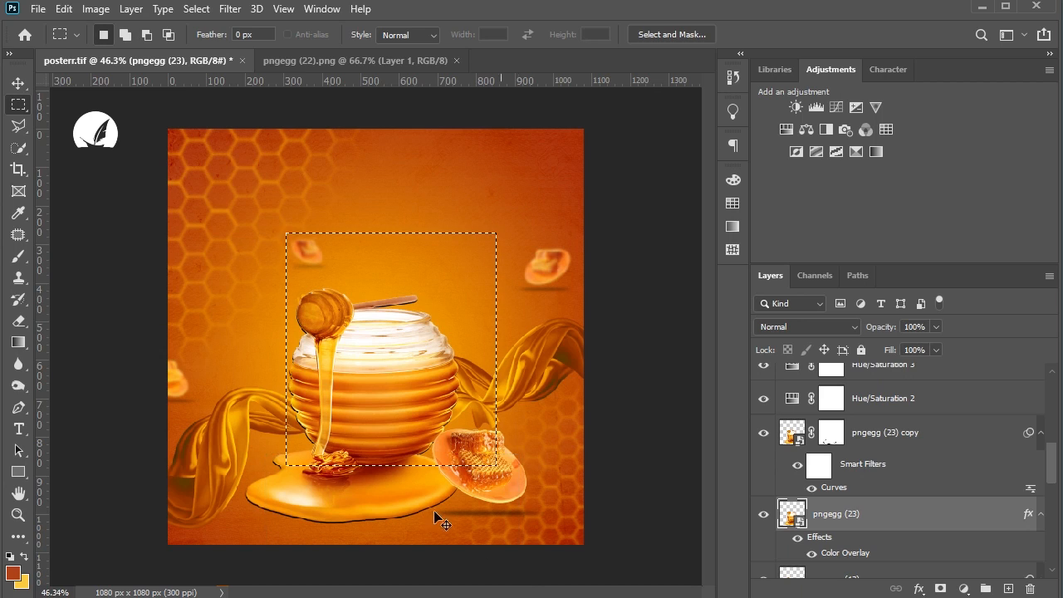
pyautogui.hotkey('ctrl', 'z')
pyautogui.moveTo(273, 452); pyautogui.dragTo(519, 574)
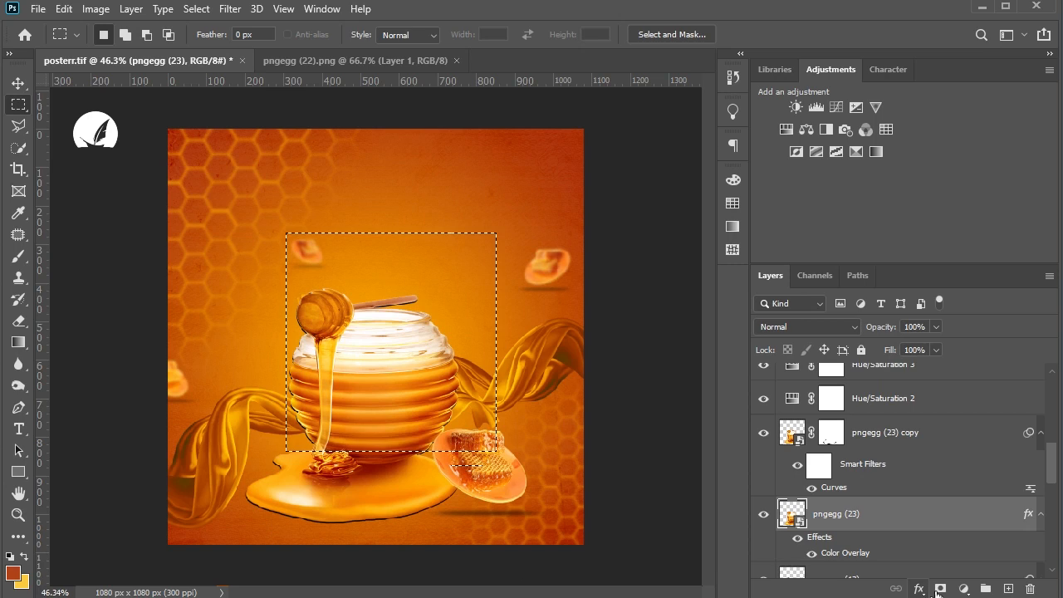
pyautogui.click(939, 588)
pyautogui.hotkey('ctrl', 'i')
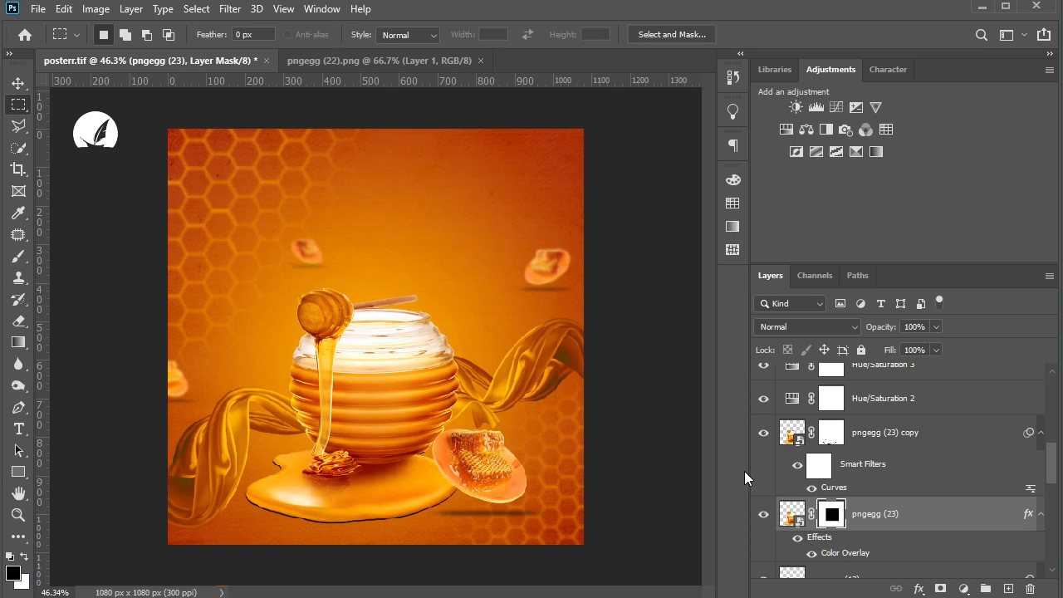
# Blur the black silhouette layer with a 6.2 px Gaussian Blur and set its blend mode to Multiply.
pyautogui.hotkey('ctrl', '2')
pyautogui.click(230, 9)
pyautogui.moveTo(266, 195)
pyautogui.click(476, 260)
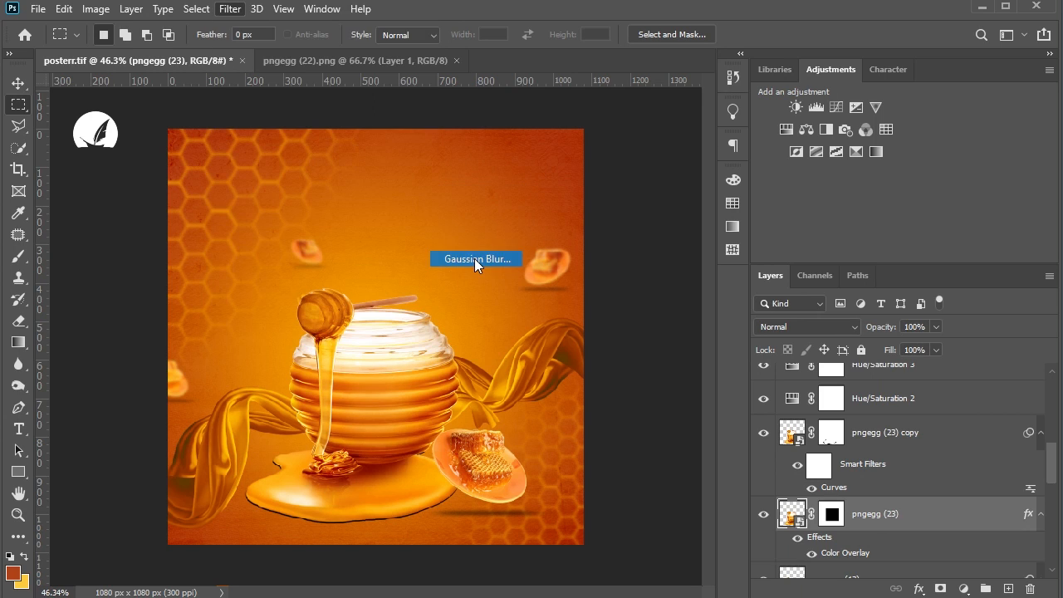
pyautogui.moveTo(699, 339); pyautogui.dragTo(705, 338)
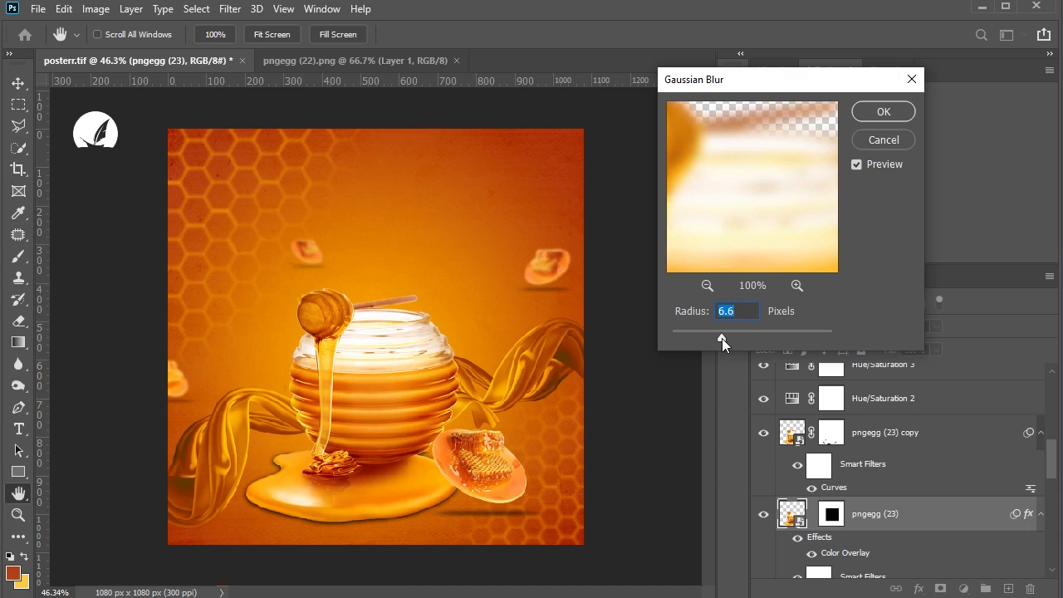
pyautogui.moveTo(719, 338); pyautogui.dragTo(715, 338)
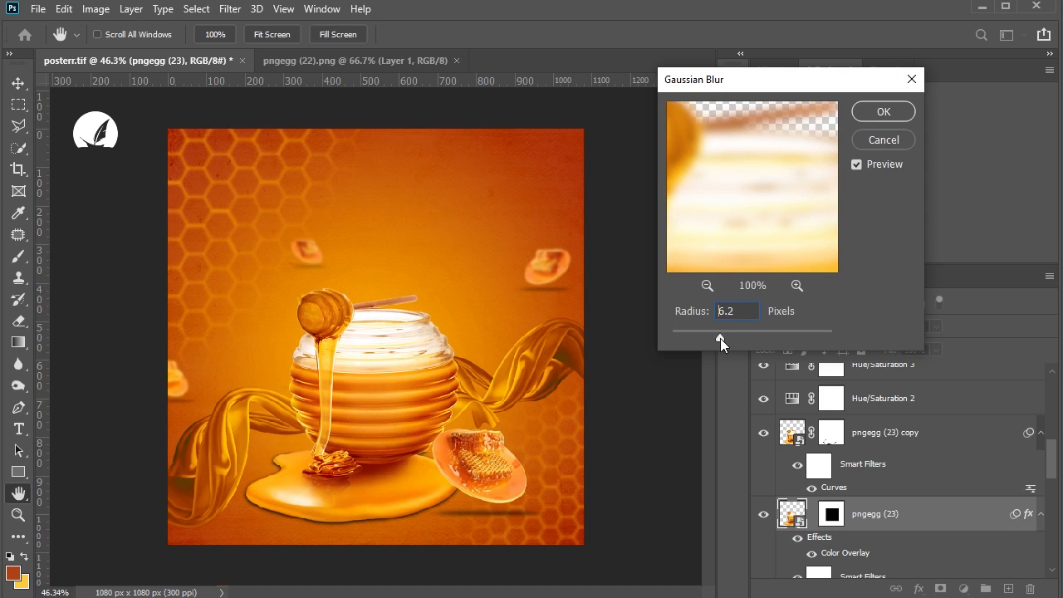
pyautogui.click(885, 113)
pyautogui.press('m')
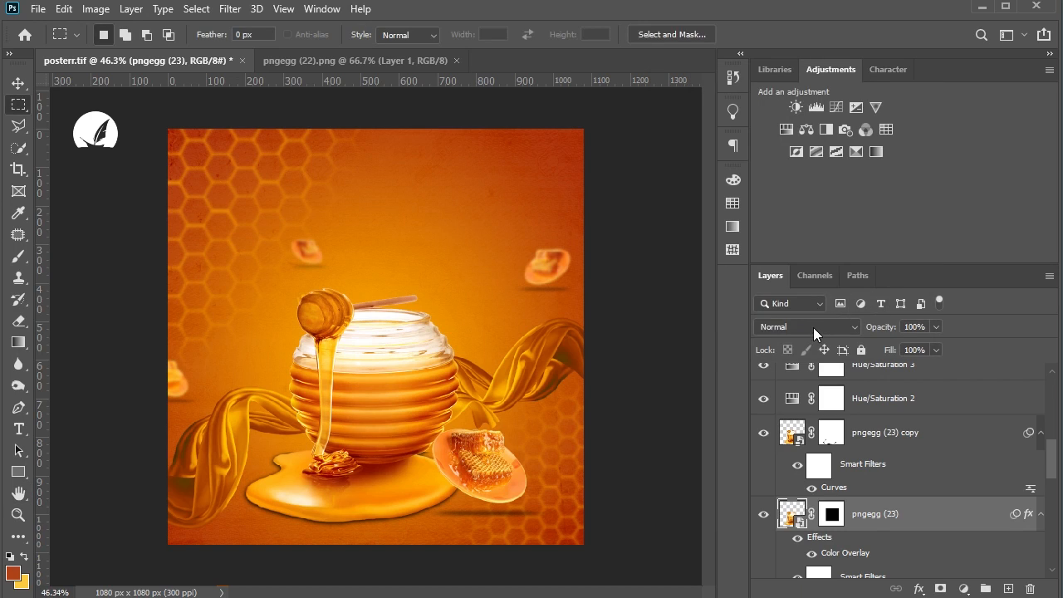
pyautogui.click(805, 327)
pyautogui.click(803, 336)
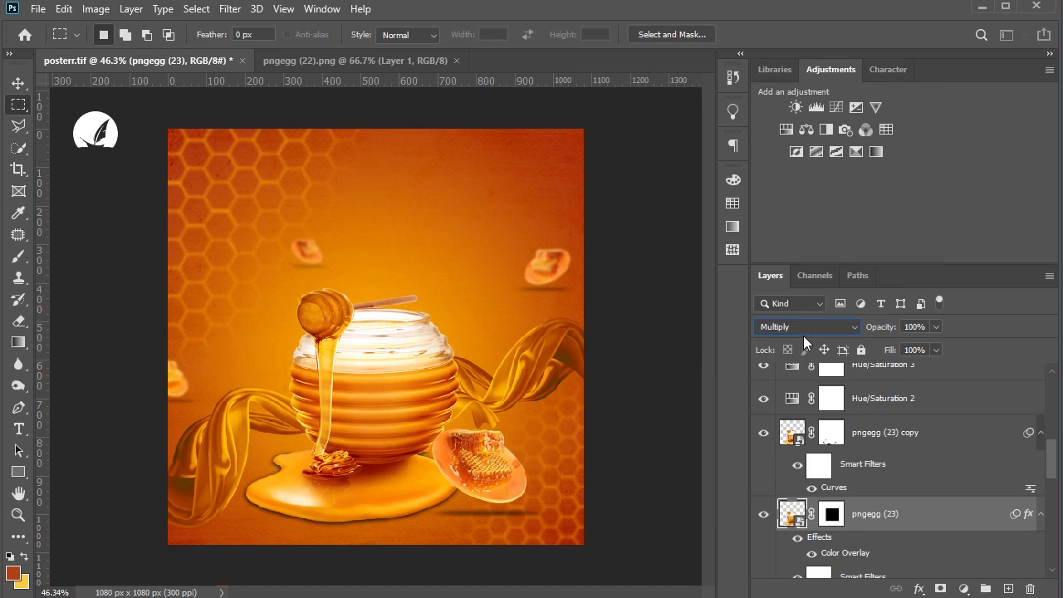
# Refine the silhouette layer's mask around the jar's base with a 125 px brush at 72% opacity, painting in black and white.
pyautogui.click(824, 512)
pyautogui.click(20, 256)
pyautogui.scroll(3, 439, 371)
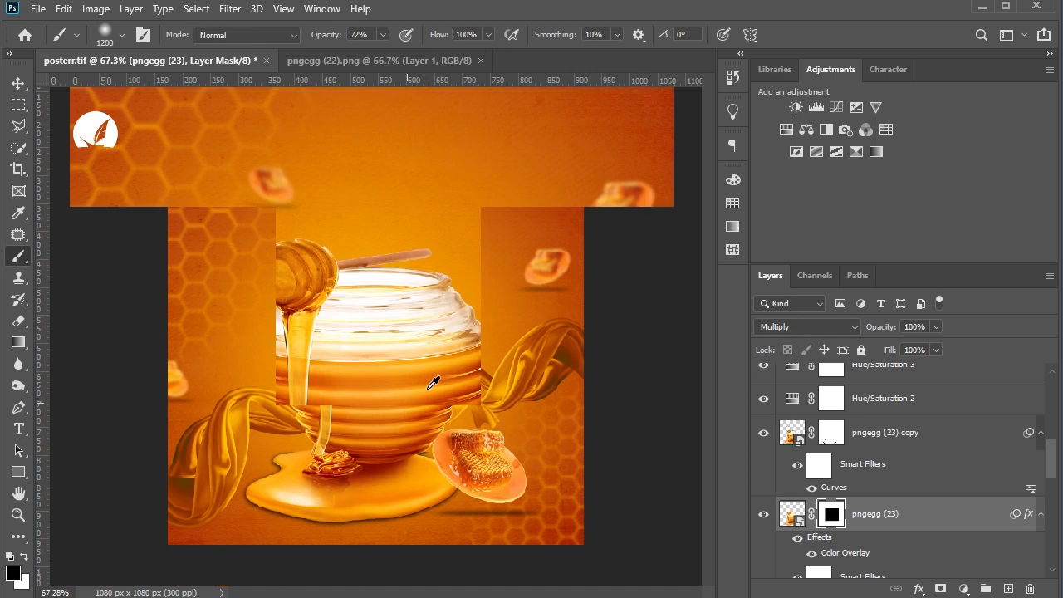
pyautogui.press('[')
pyautogui.press('[')
pyautogui.press('[')
pyautogui.press('[')
pyautogui.press('[')
pyautogui.press('[')
pyautogui.press('[')
pyautogui.press('[')
pyautogui.press('[')
pyautogui.press('[')
pyautogui.press('[')
pyautogui.press('[')
pyautogui.press('[')
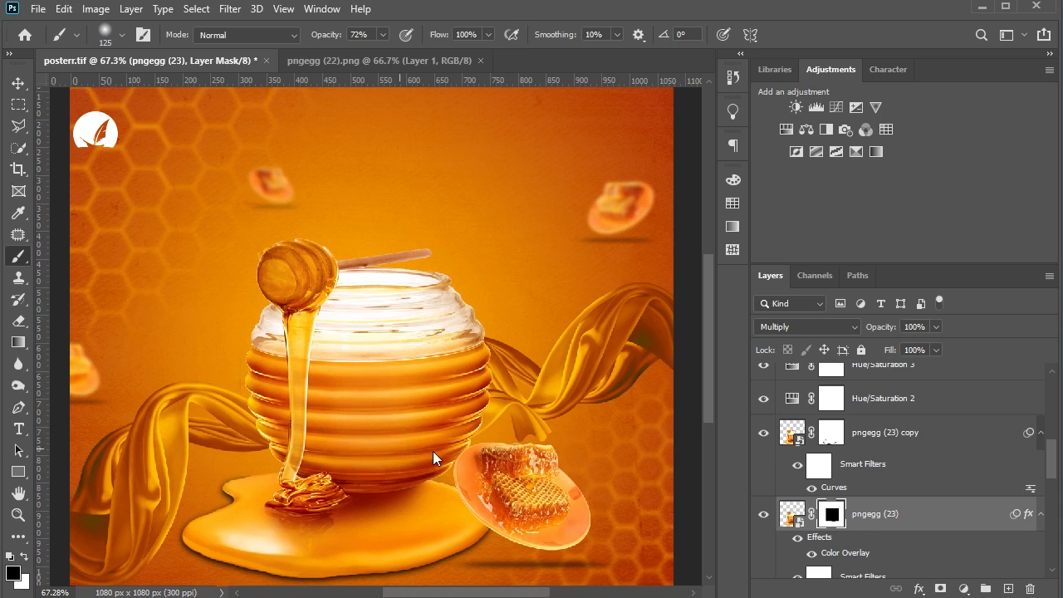
pyautogui.click(24, 556)
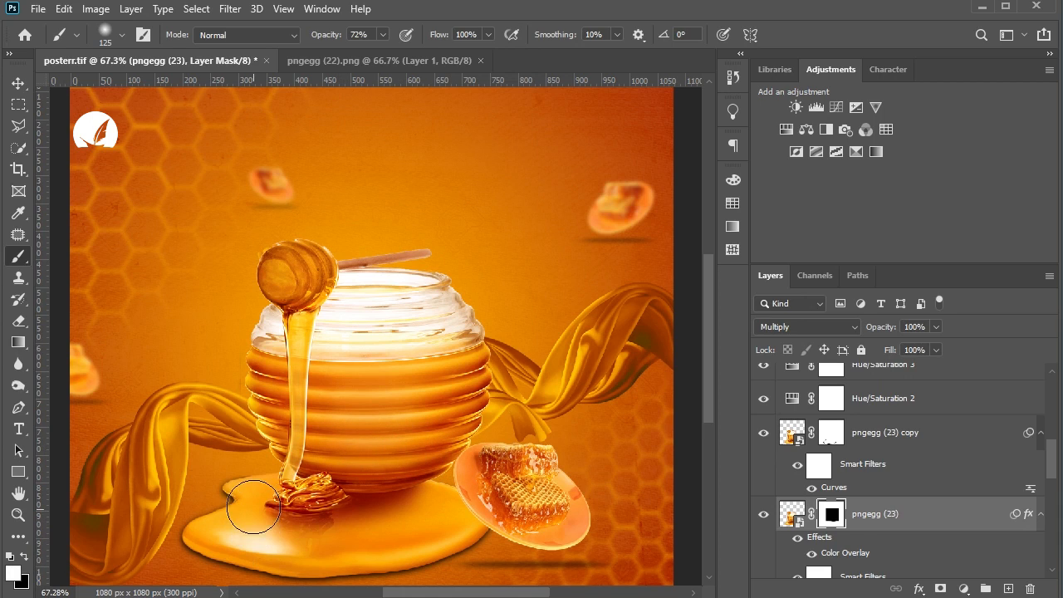
pyautogui.moveTo(259, 485)
pyautogui.mouseDown()
pyautogui.moveTo(270, 518)
pyautogui.moveTo(445, 514)
pyautogui.moveTo(416, 538)
pyautogui.moveTo(446, 509)
pyautogui.mouseUp()
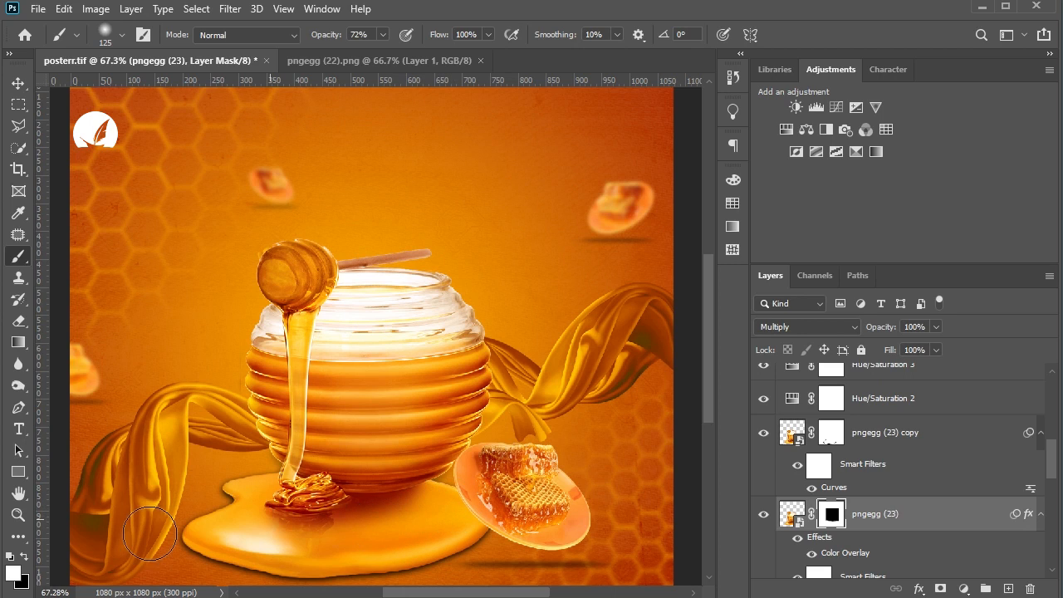
# Paint black on the silhouette layer's mask beside the jar with a softened 125 px brush at 100% opacity.
pyautogui.press('x')
pyautogui.rightClick(387, 399)
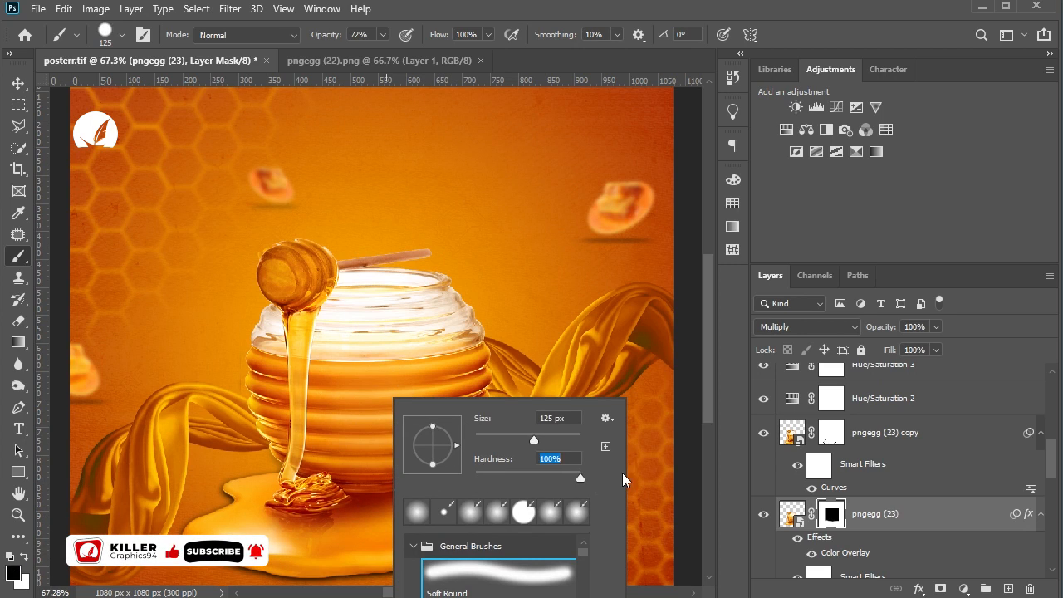
pyautogui.press('0')
pyautogui.press('Return')
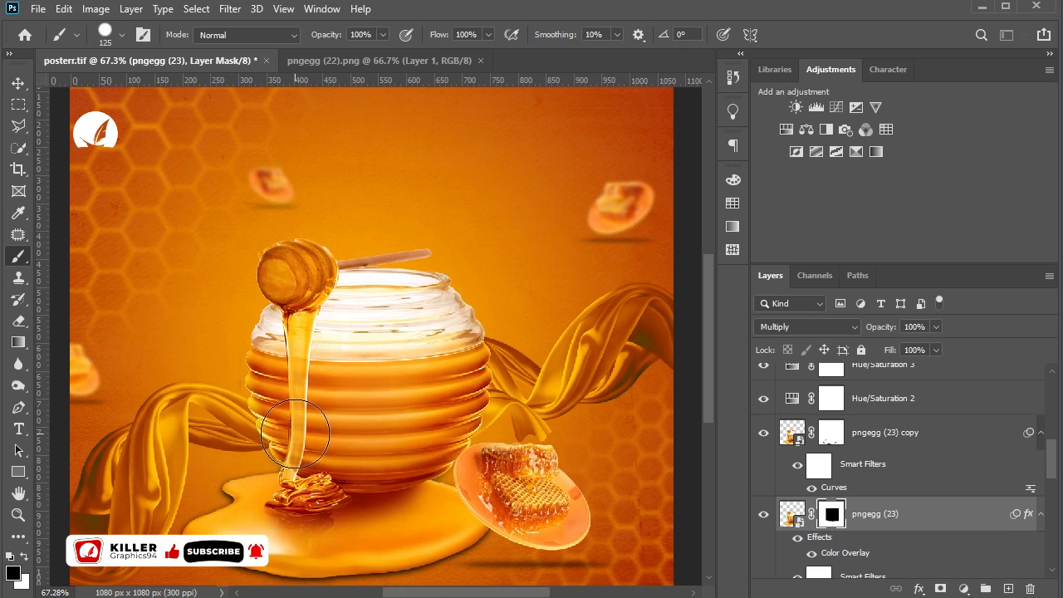
pyautogui.rightClick(239, 398)
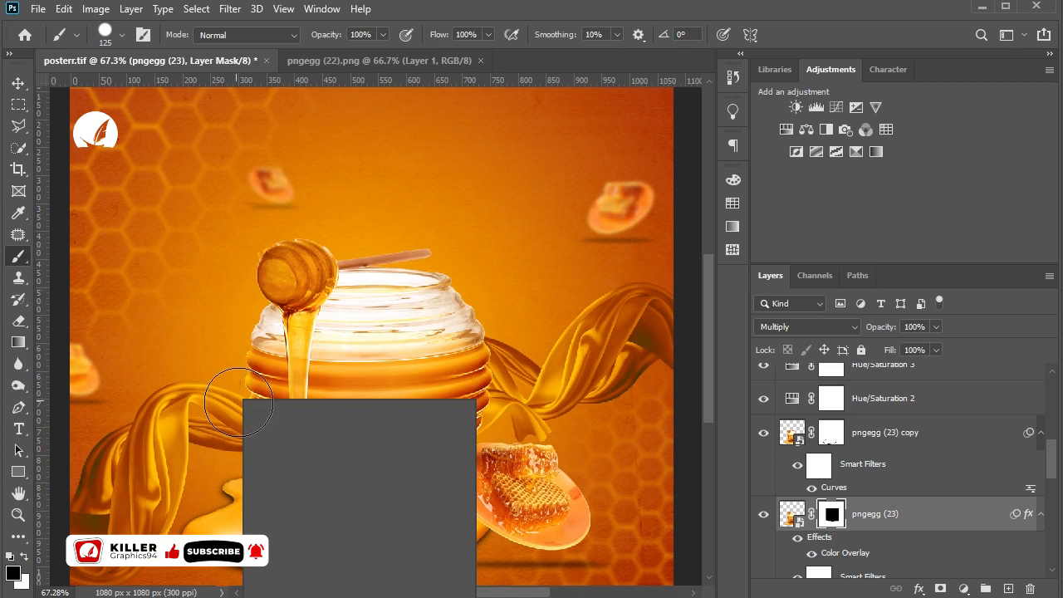
pyautogui.click(357, 478)
pyautogui.click(206, 375)
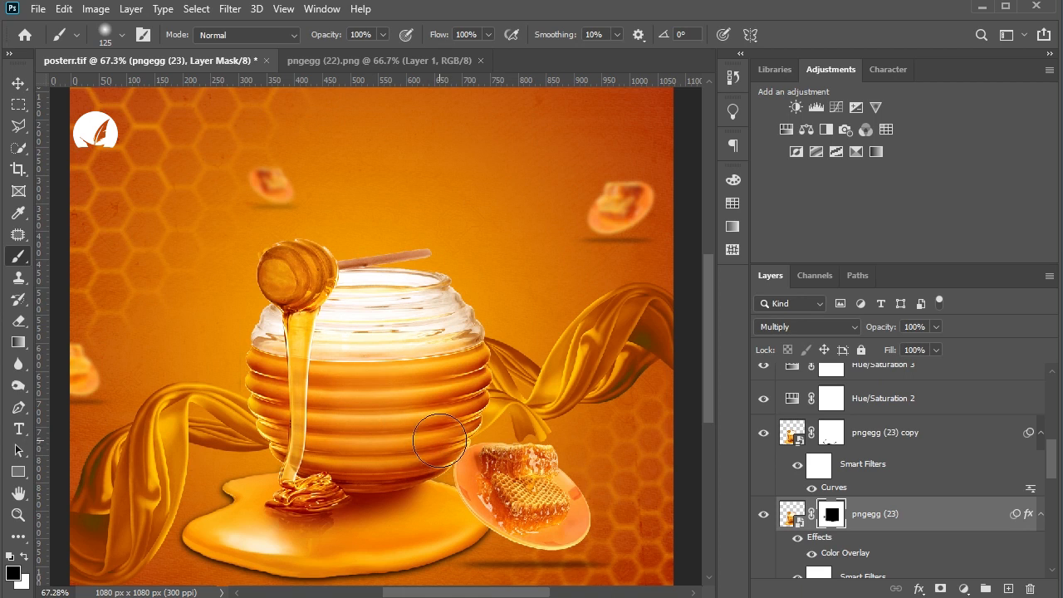
# Duplicate the black silhouette shadow layer and apply a 20.8 px Gaussian Blur to the copy.
pyautogui.press('v')
pyautogui.scroll(-1, 662, 365)
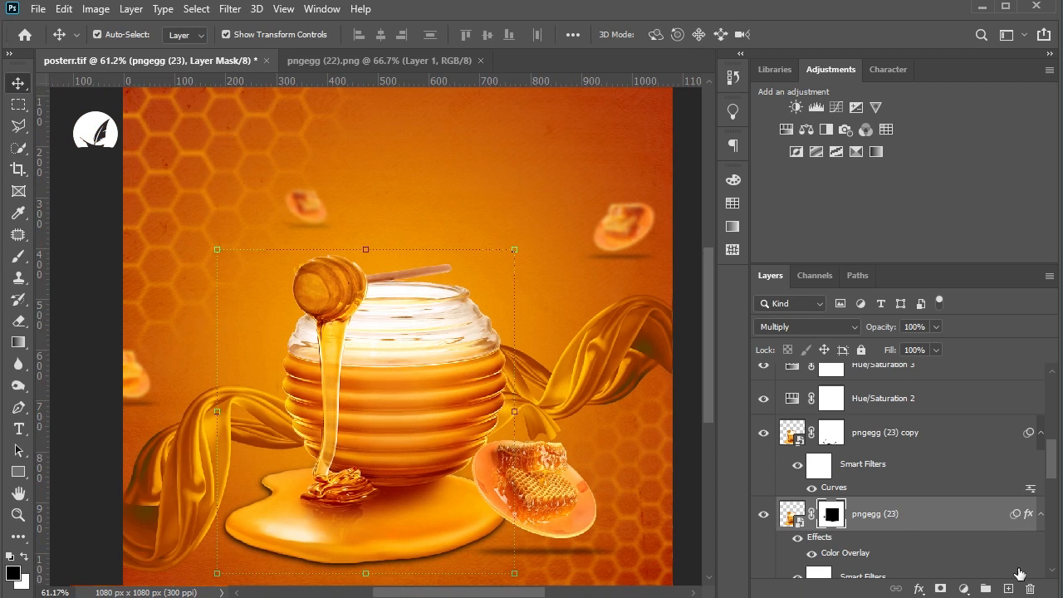
pyautogui.moveTo(1019, 573); pyautogui.dragTo(1008, 588)
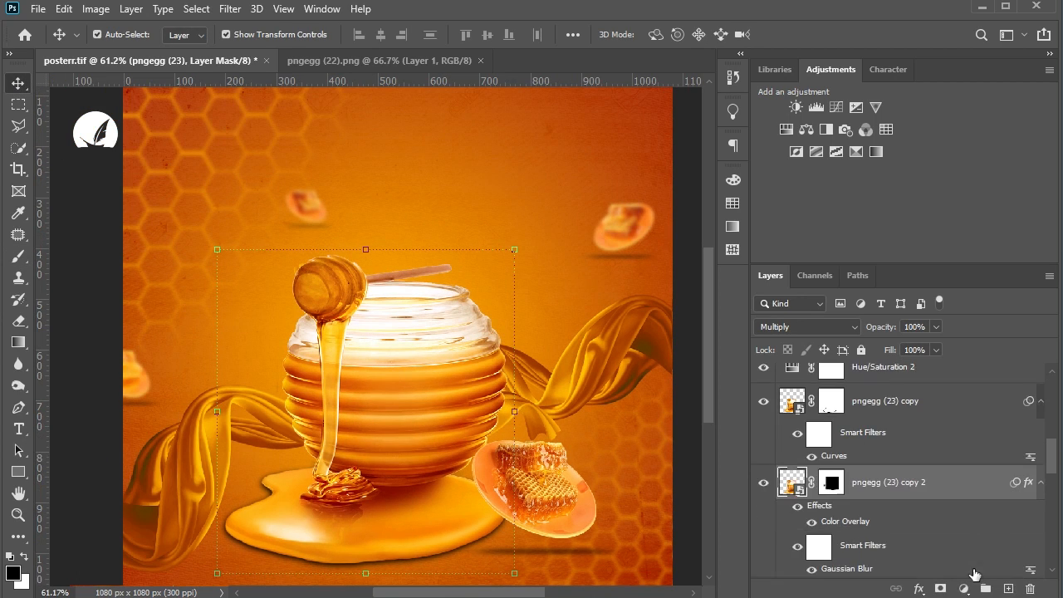
pyautogui.click(235, 9)
pyautogui.moveTo(422, 197)
pyautogui.click(493, 247)
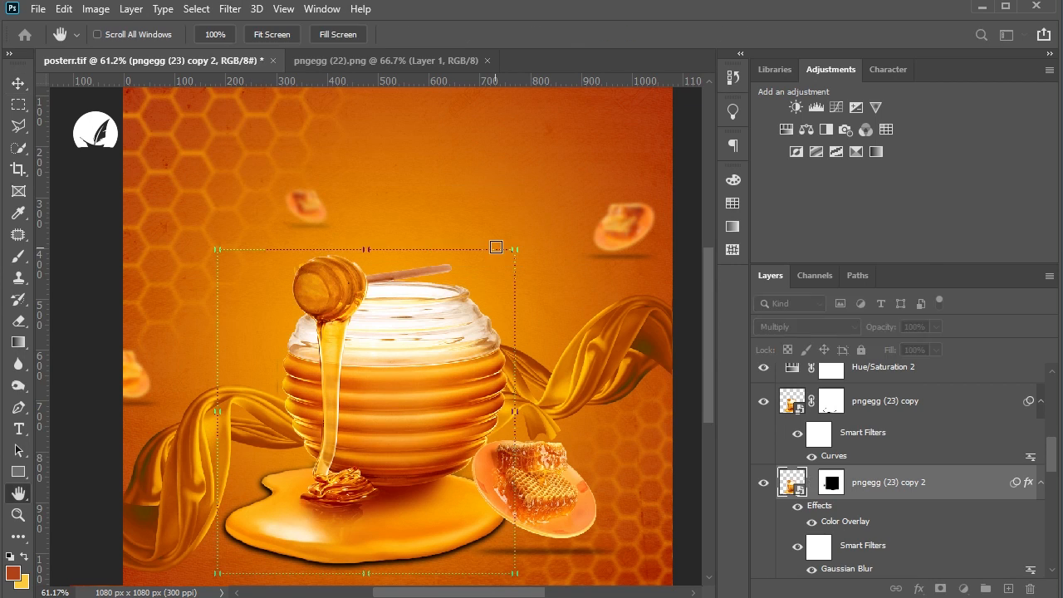
pyautogui.moveTo(750, 337)
pyautogui.mouseDown()
pyautogui.moveTo(776, 337)
pyautogui.moveTo(742, 338)
pyautogui.mouseUp()
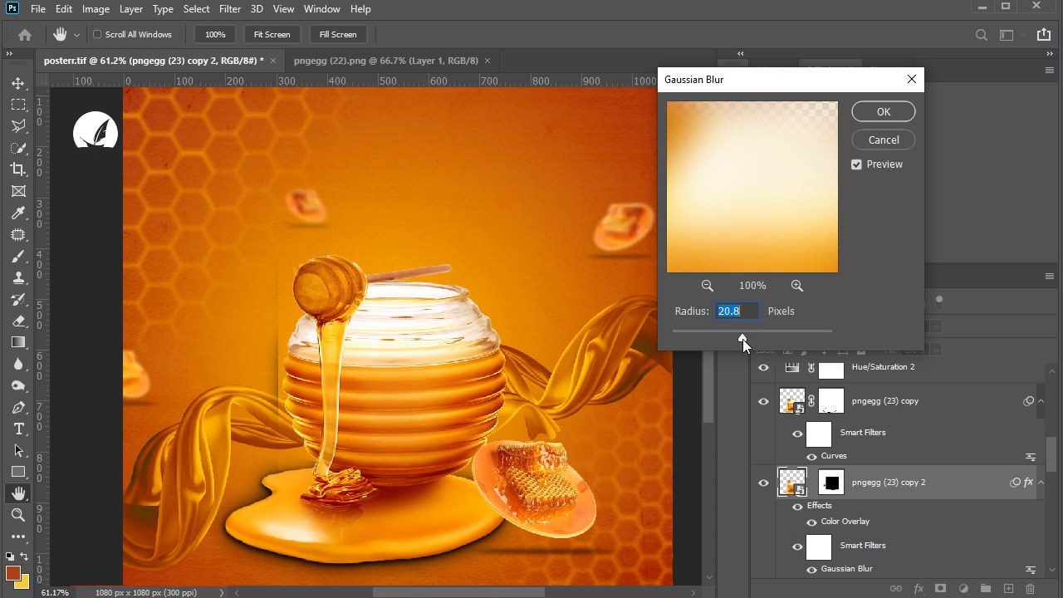
pyautogui.click(884, 112)
# Paint black on the copy's mask with the 125 px brush to widen the hidden area, and lower the layer's fill to about 83%.
pyautogui.press('b')
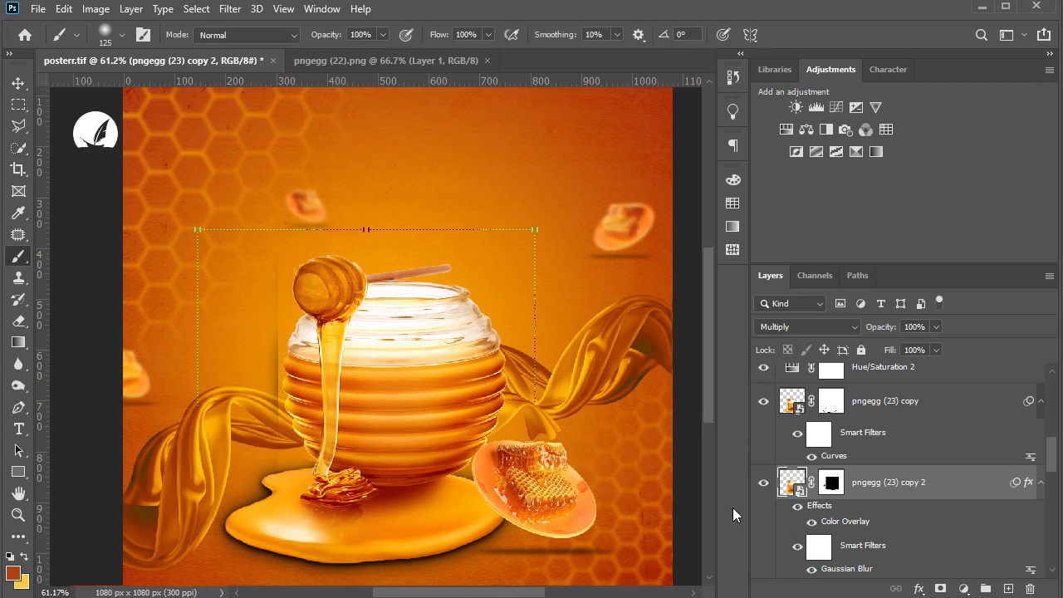
pyautogui.click(830, 484)
pyautogui.press('d')
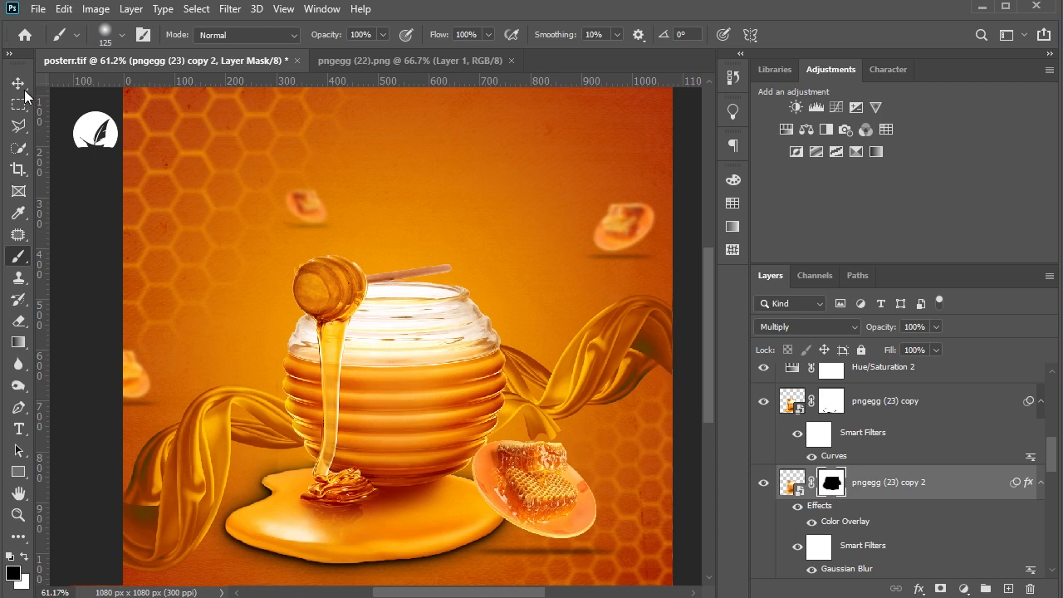
pyautogui.click(19, 83)
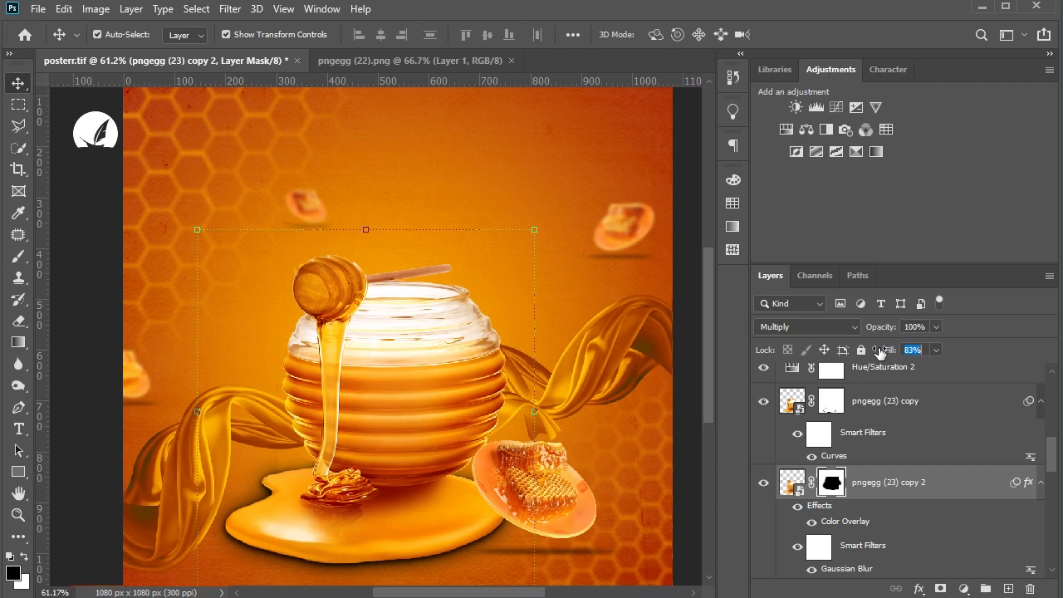
# Hide the original silhouette layer pngegg (23) beneath the blurred copy and delete it.
pyautogui.scroll(-3, 917, 458)
pyautogui.hotkey('alt', '[')
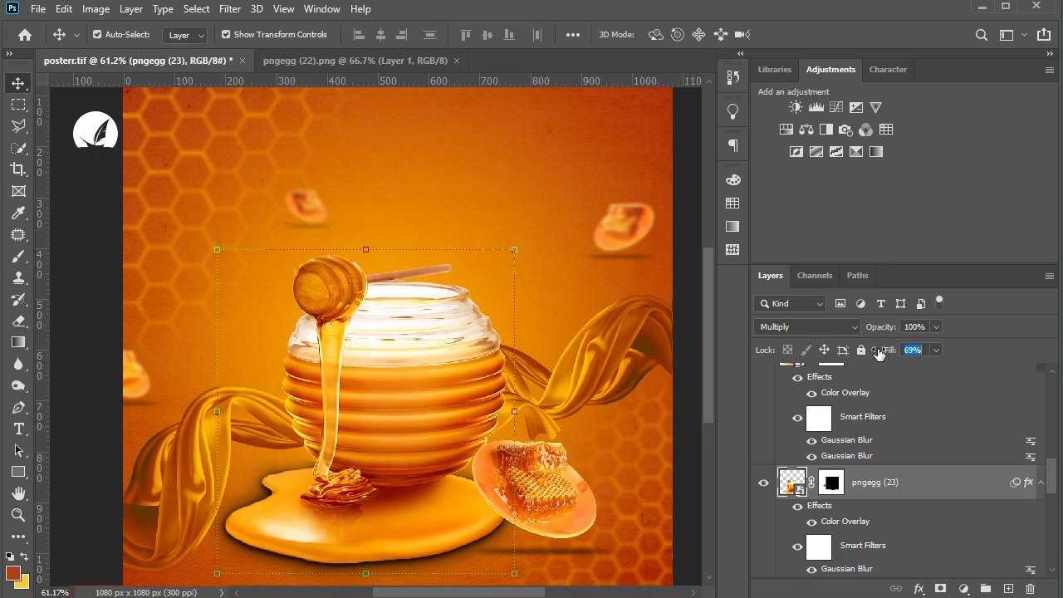
pyautogui.click(762, 488)
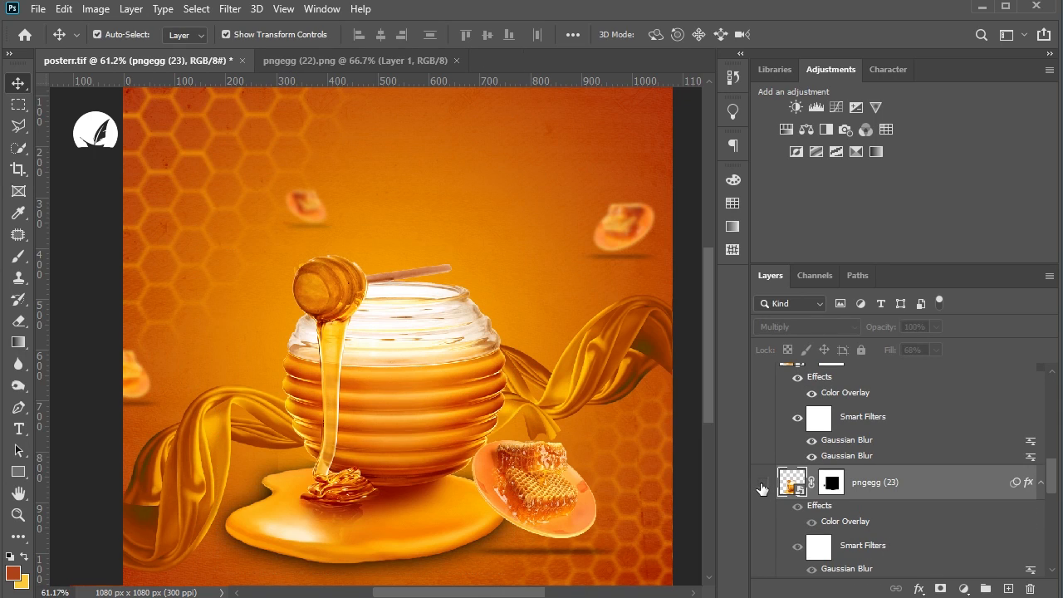
pyautogui.scroll(-4, 438, 473)
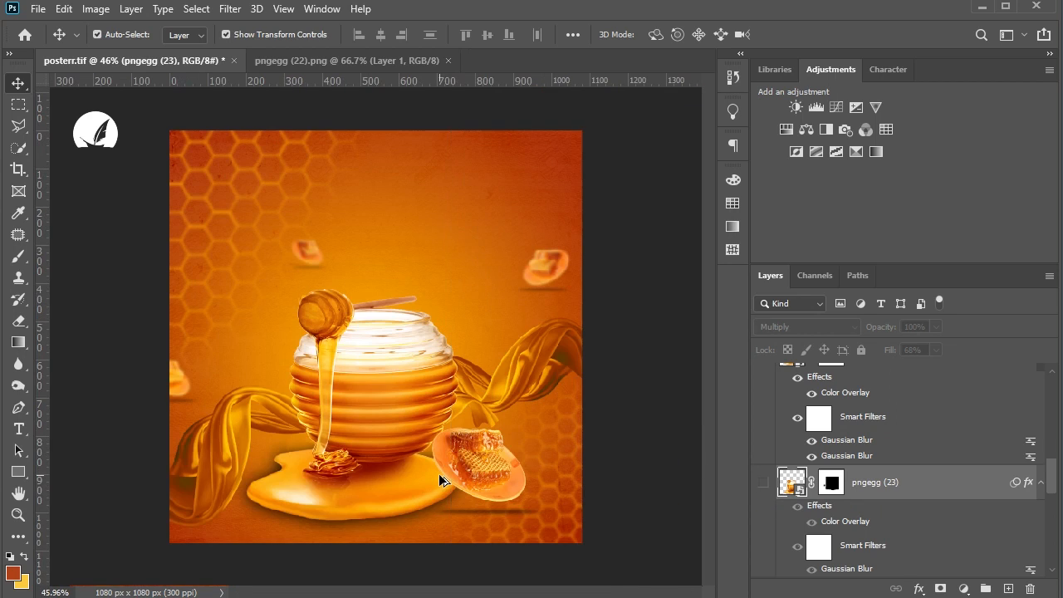
pyautogui.click(628, 519)
pyautogui.scroll(3, 408, 484)
pyautogui.scroll(-1, 369, 458)
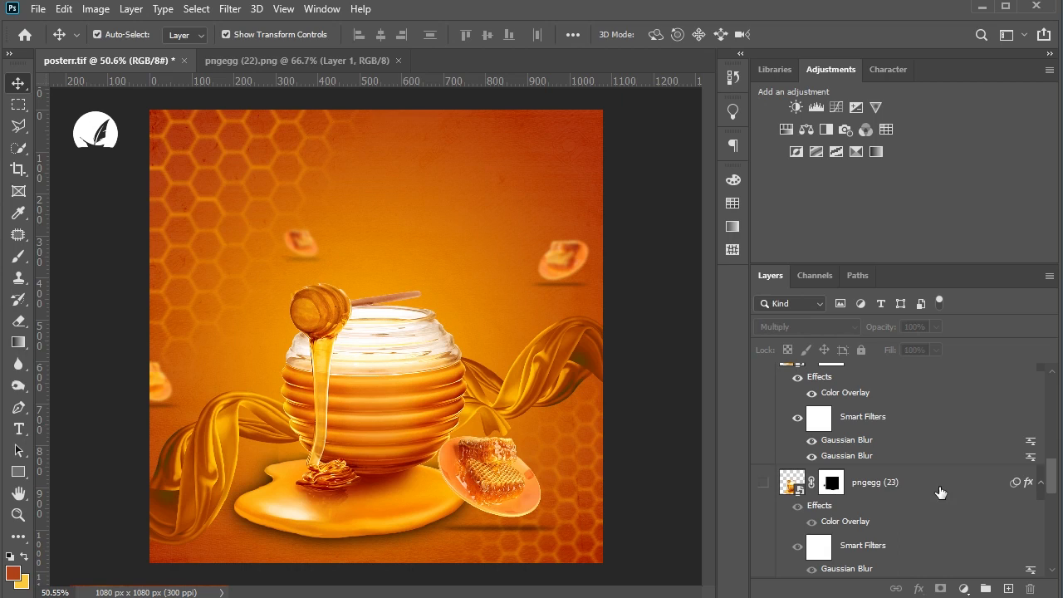
pyautogui.click(940, 492)
pyautogui.press('Delete')
pyautogui.click(656, 430)
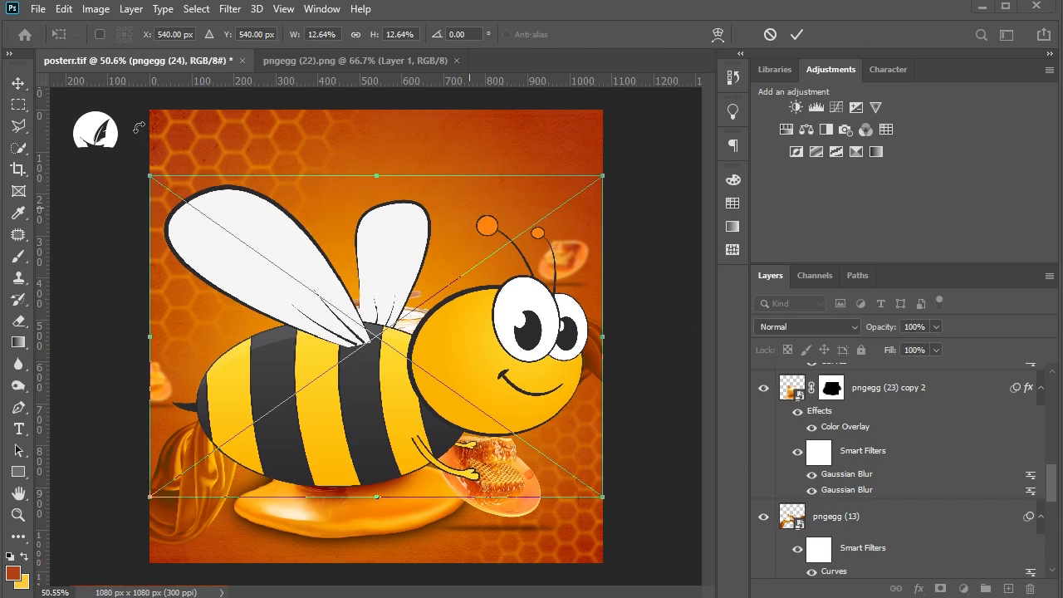
# Place the cartoon bee image pngegg (24) and scale it down to about 434 px wide above the jar's right side.
pyautogui.press('Return')
pyautogui.moveTo(594, 495); pyautogui.dragTo(349, 316)
pyautogui.moveTo(296, 271); pyautogui.dragTo(549, 308)
pyautogui.moveTo(613, 349); pyautogui.dragTo(612, 327)
pyautogui.hotkey('ctrl', 'z')
pyautogui.moveTo(603, 273); pyautogui.dragTo(582, 272)
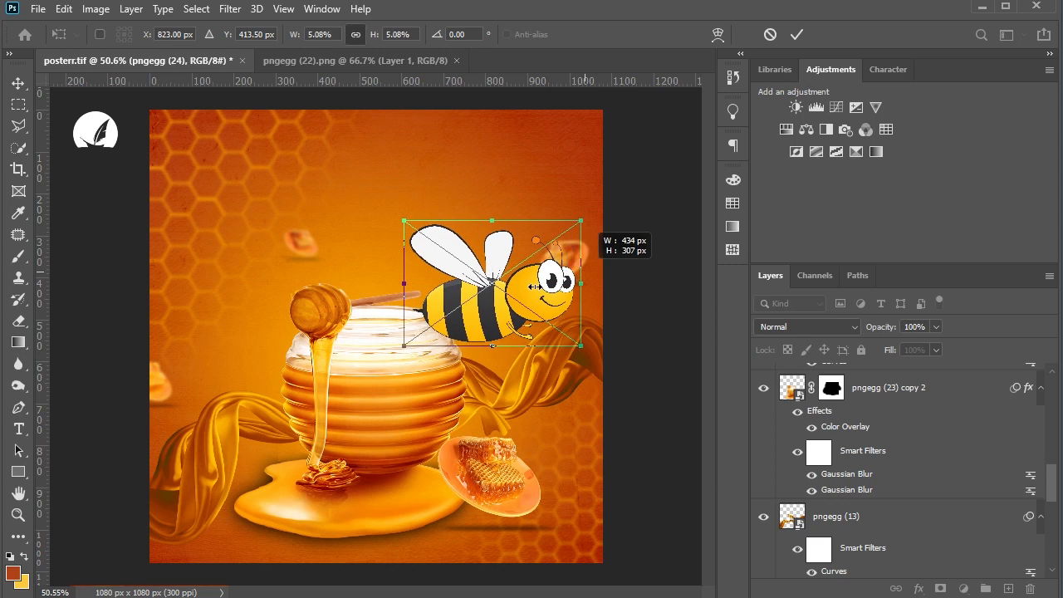
# Flip the bee horizontally and position it beside the dipper at the jar's left, scaled to about 3.5% and tilted about 15°.
pyautogui.rightClick(538, 286)
pyautogui.click(610, 544)
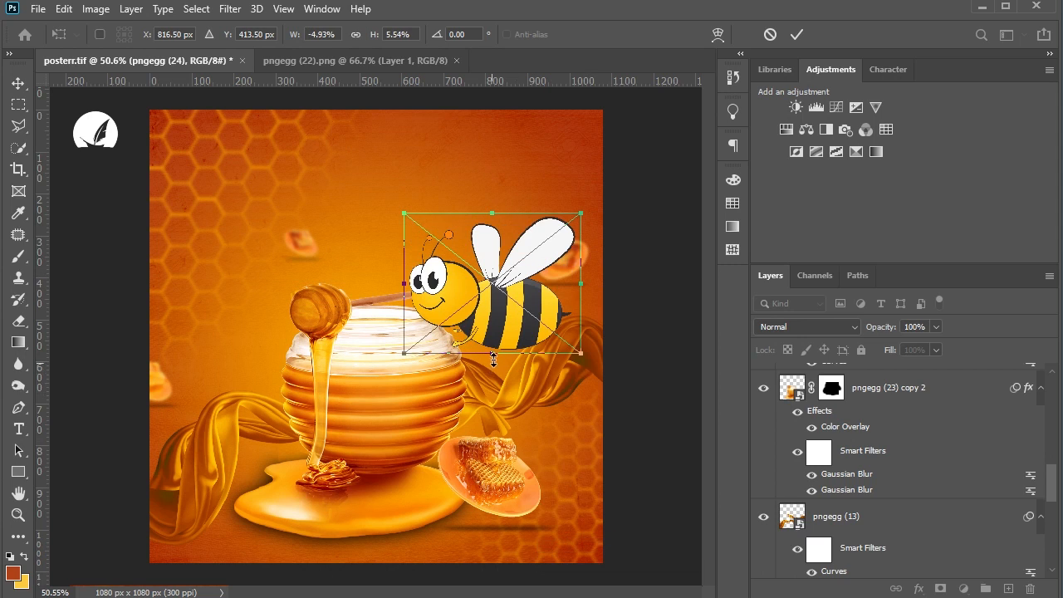
pyautogui.moveTo(491, 353); pyautogui.dragTo(491, 345)
pyautogui.moveTo(507, 310); pyautogui.dragTo(264, 309)
pyautogui.moveTo(336, 345); pyautogui.dragTo(288, 394)
pyautogui.moveTo(250, 348); pyautogui.dragTo(270, 324)
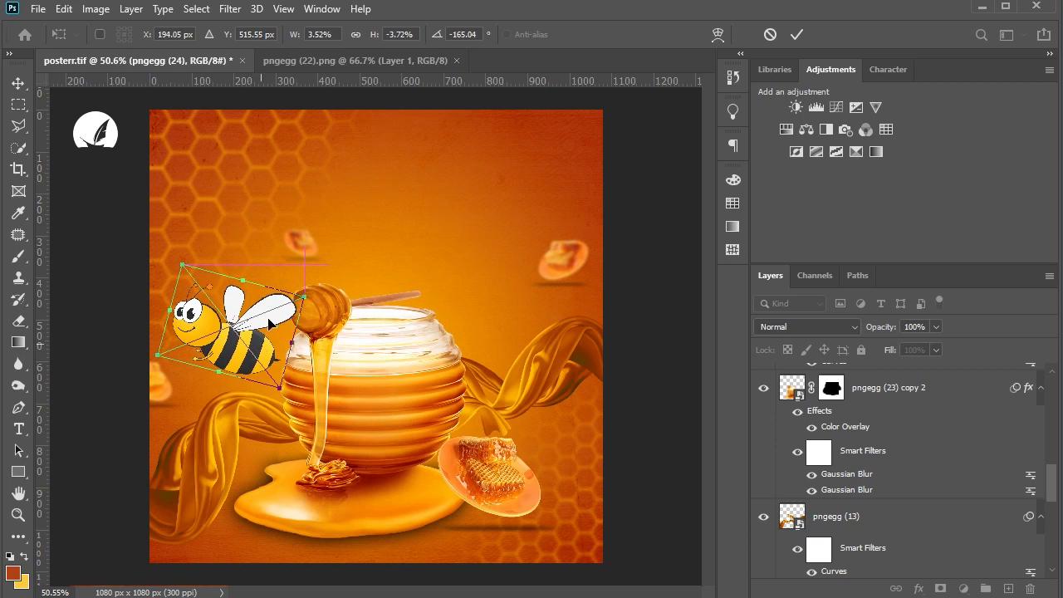
pyautogui.click(19, 83)
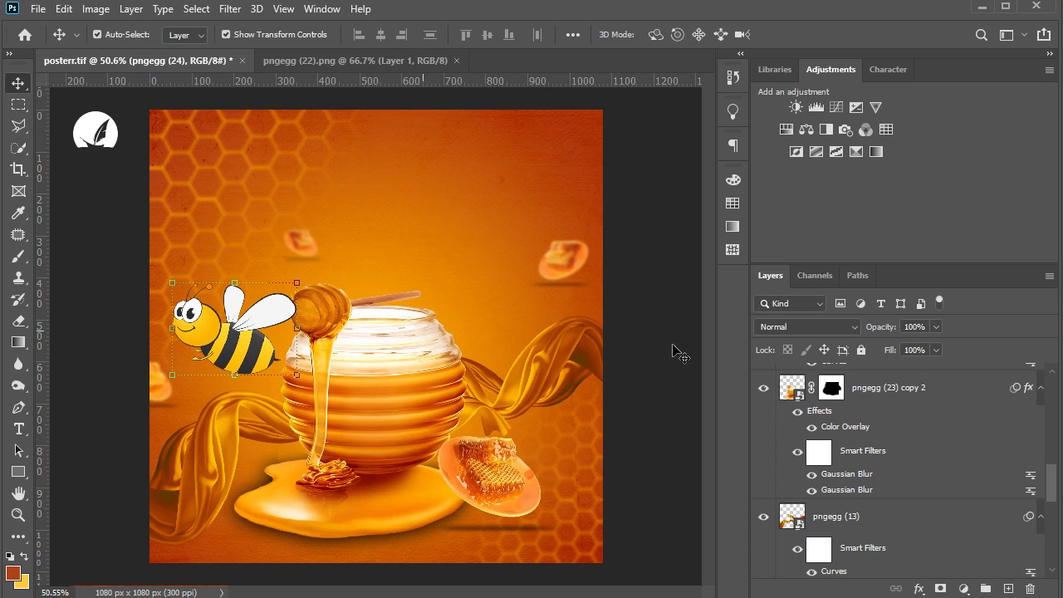
# Add a Hue/Saturation adjustment clipped to the bee with hue -7 and saturation about +10.
pyautogui.click(785, 129)
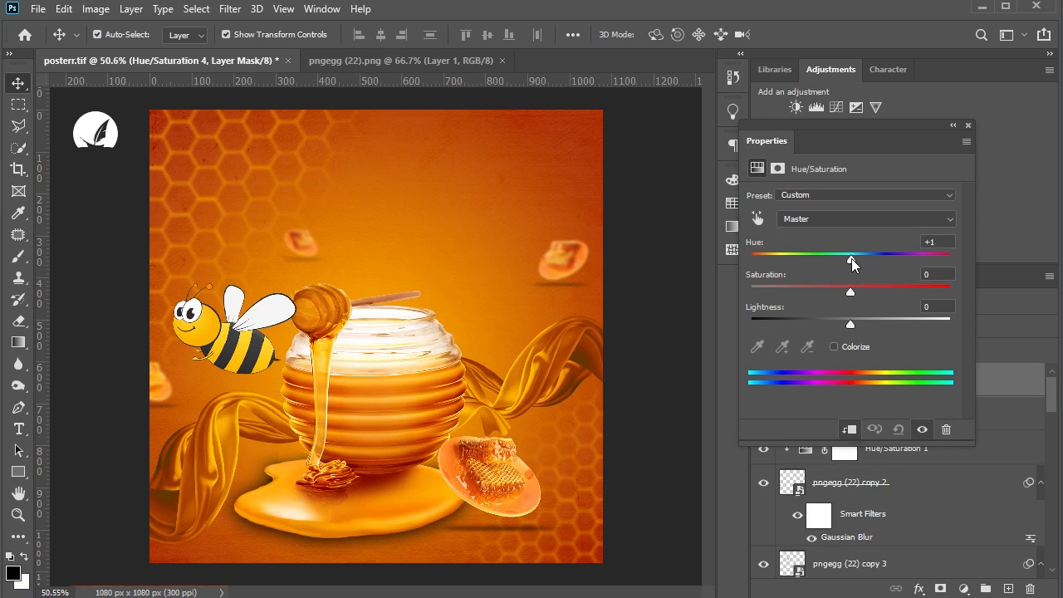
pyautogui.moveTo(851, 259); pyautogui.dragTo(844, 259)
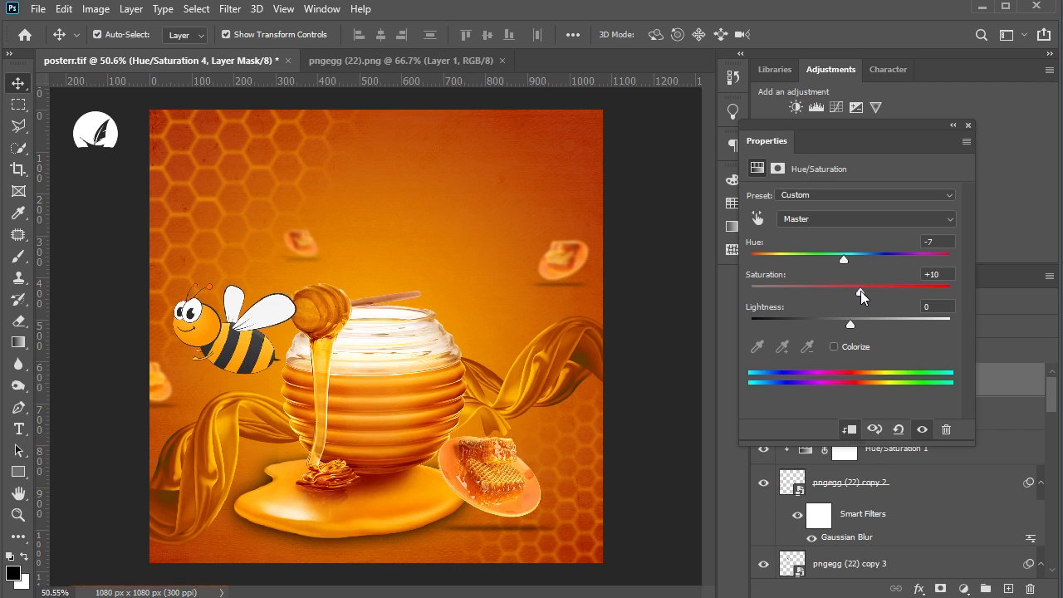
pyautogui.click(967, 125)
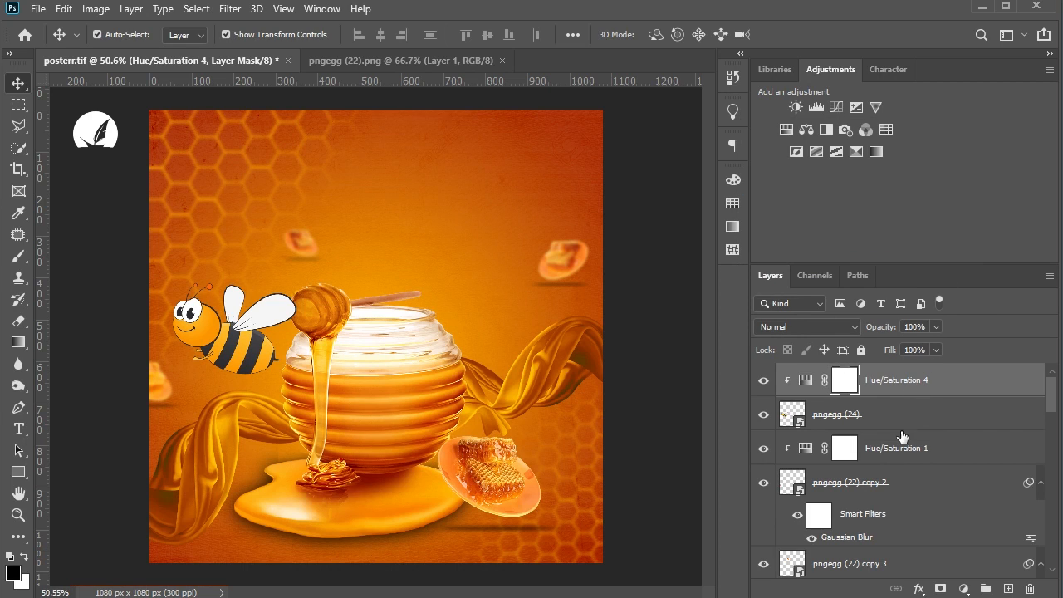
# Create a new layer above the bee's Hue/Saturation adjustment and clip it to the bee.
pyautogui.scroll(2, 146, 367)
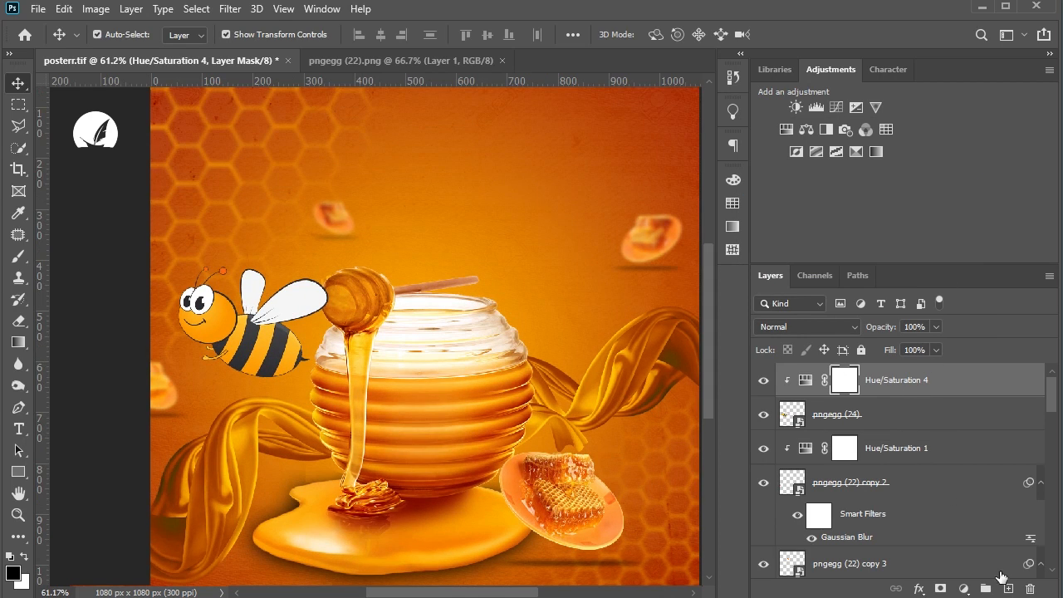
pyautogui.click(1002, 576)
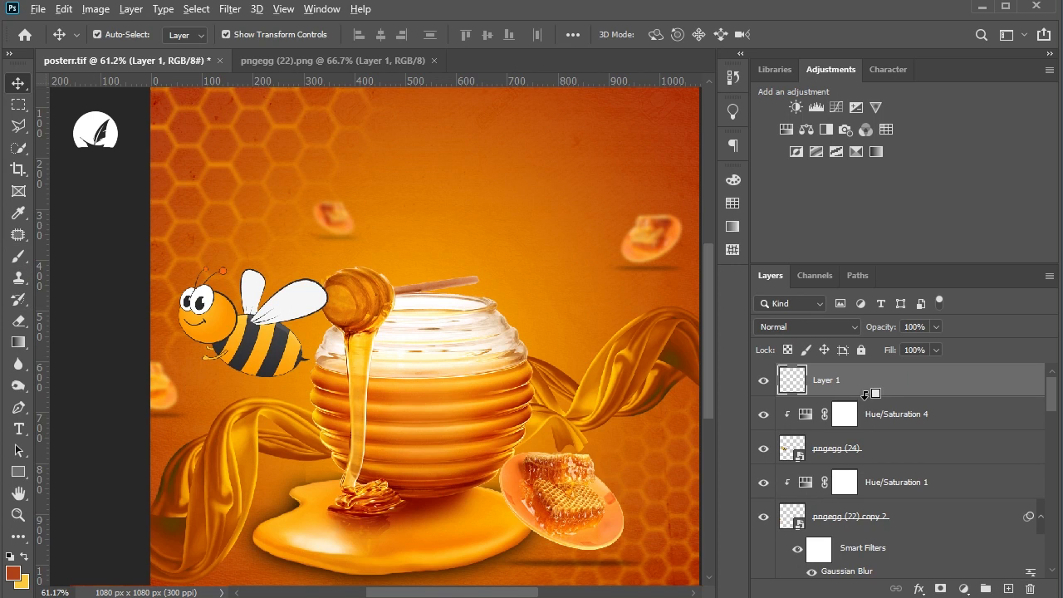
pyautogui.keyDown('alt'); pyautogui.click(864, 393); pyautogui.keyUp('alt')
# Paint soft black shading over the bee's lower body on the clipped layer with a 125 px brush at 20% opacity.
pyautogui.click(18, 255)
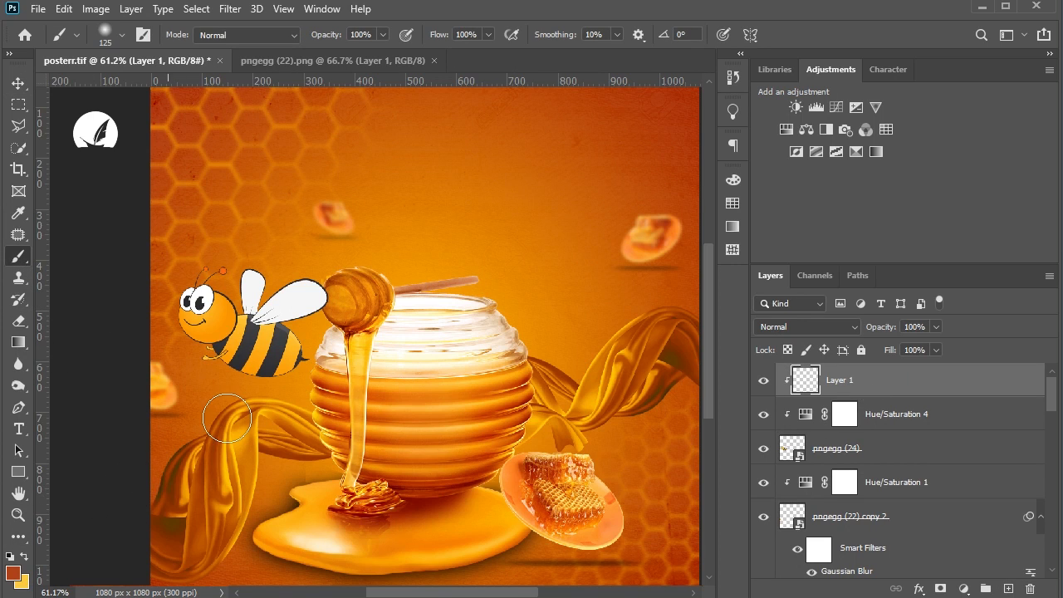
pyautogui.scroll(4, 227, 420)
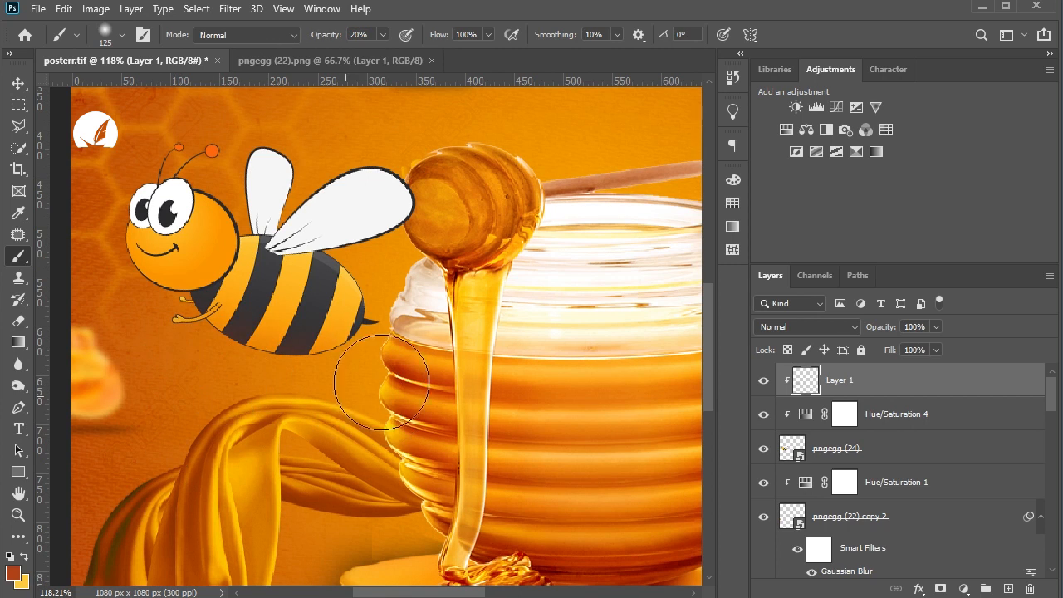
pyautogui.moveTo(378, 382); pyautogui.dragTo(228, 408)
pyautogui.click(12, 575)
pyautogui.click(587, 415)
pyautogui.click(956, 202)
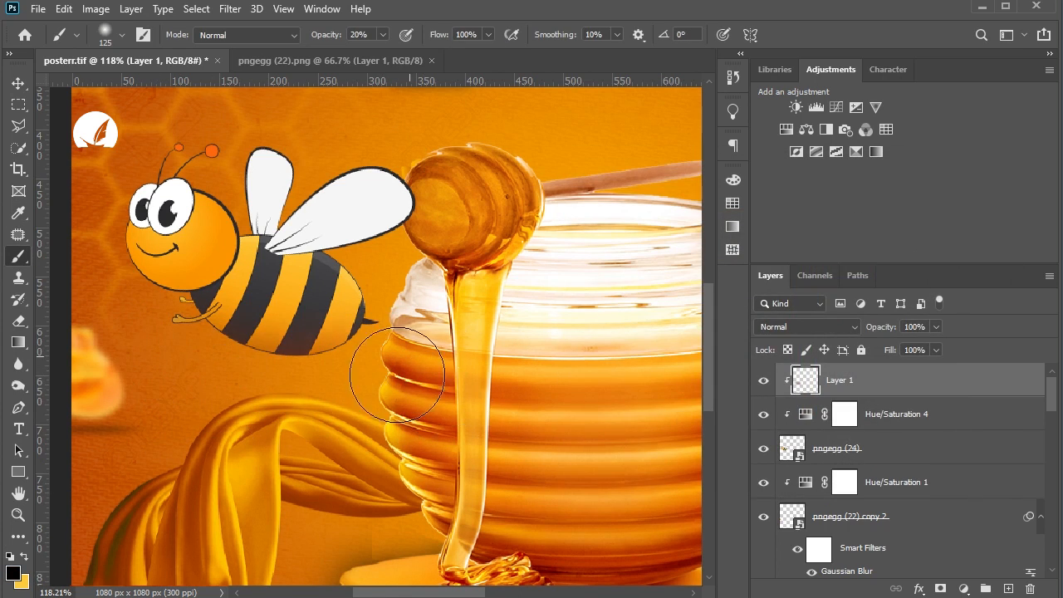
pyautogui.moveTo(175, 365)
pyautogui.mouseDown()
pyautogui.moveTo(97, 296)
pyautogui.moveTo(416, 349)
pyautogui.moveTo(186, 376)
pyautogui.mouseUp()
pyautogui.scroll(-2, 179, 362)
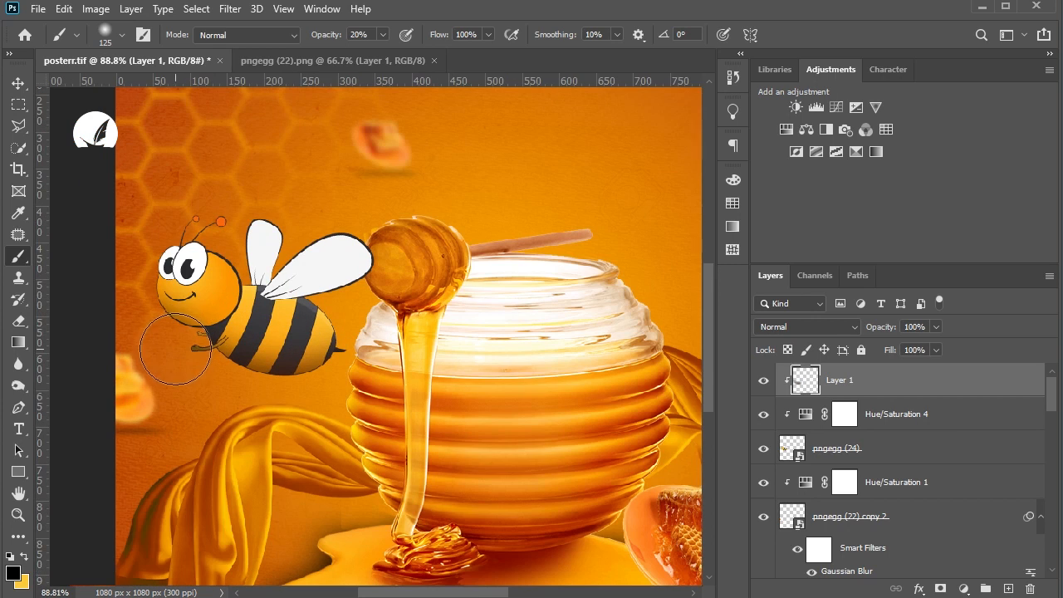
pyautogui.scroll(-5, 127, 292)
pyautogui.press('v')
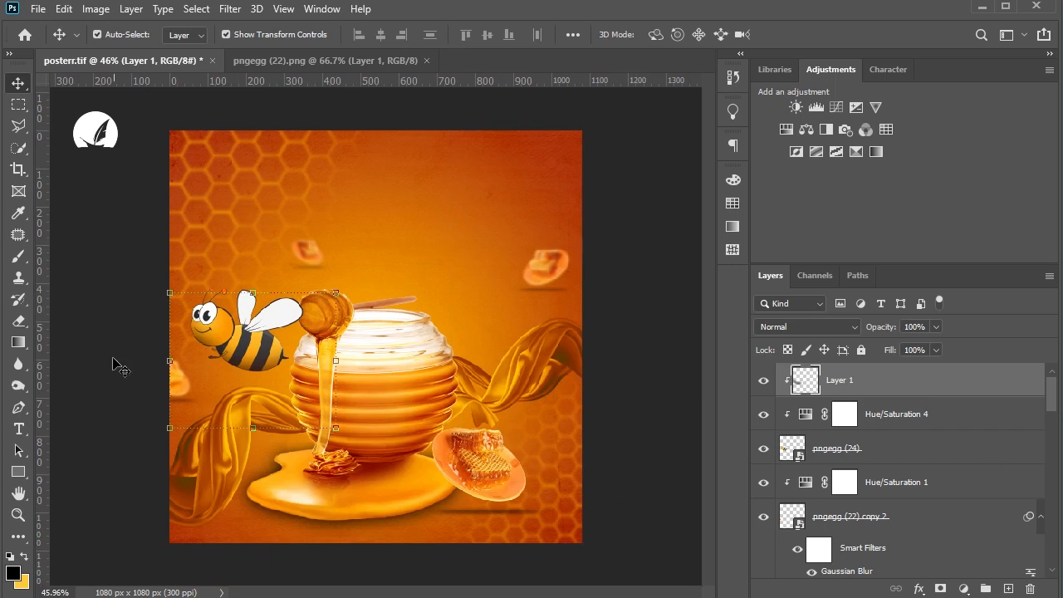
pyautogui.click(111, 360)
pyautogui.scroll(-1, 399, 370)
pyautogui.scroll(2, 400, 369)
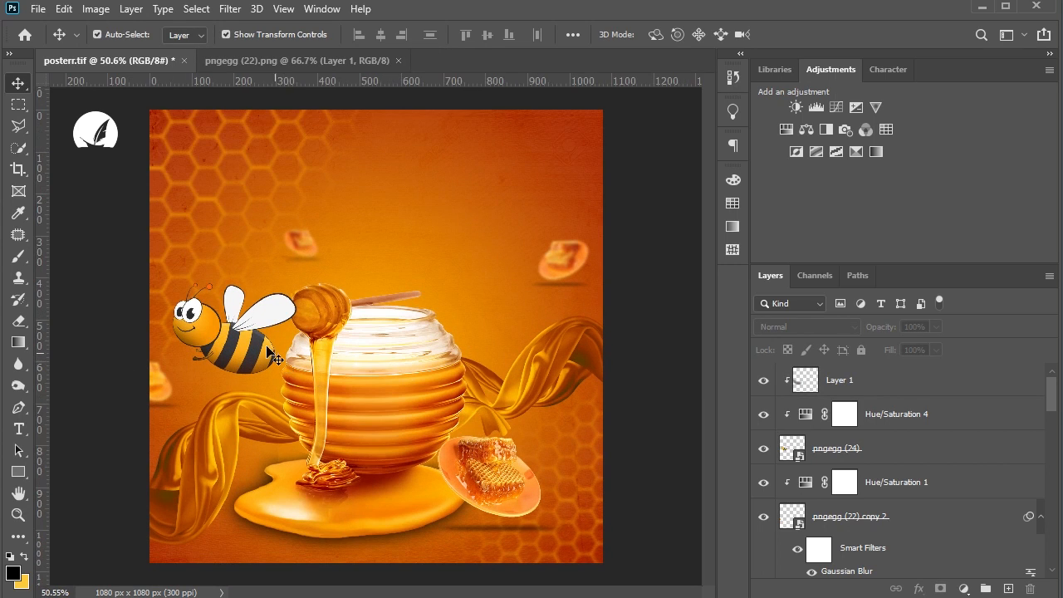
# Darken the bee's shadows with a Curves adjustment by shifting the black point inward.
pyautogui.click(263, 328)
pyautogui.hotkey('ctrl', 'm')
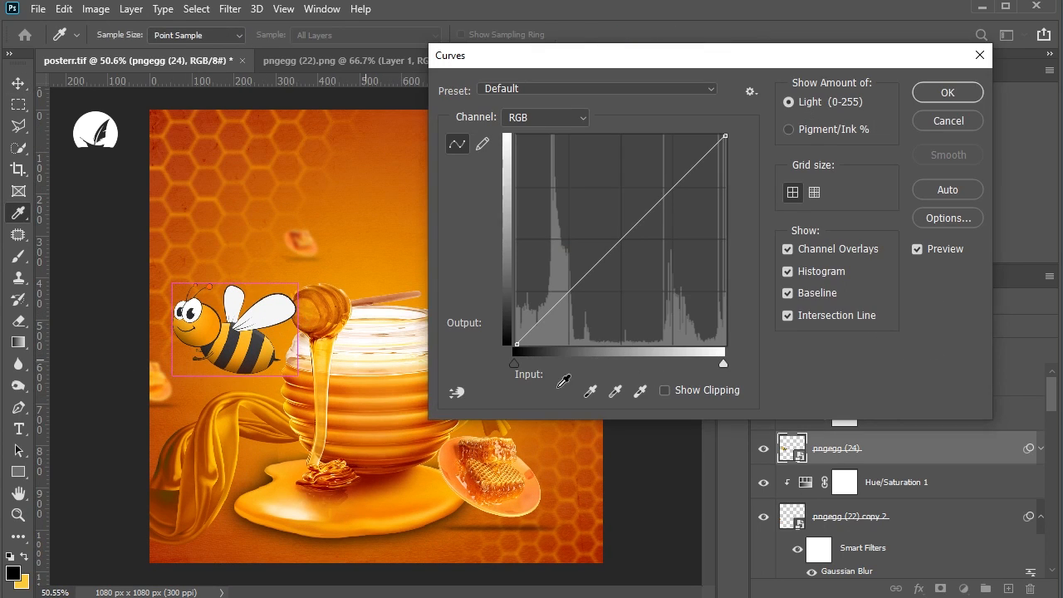
pyautogui.moveTo(515, 370); pyautogui.dragTo(540, 358)
pyautogui.click(947, 93)
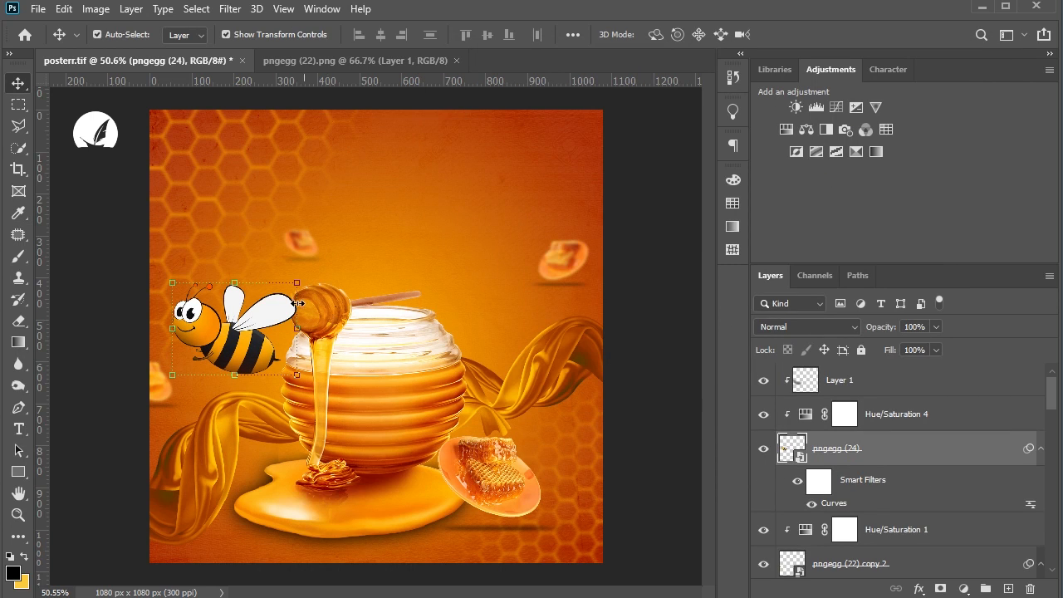
# Set the bee's Hue/Saturation adjustment to hue -11 and saturation +13.
pyautogui.scroll(1, 232, 349)
pyautogui.keyDown('ctrl'); pyautogui.click(236, 359); pyautogui.keyUp('ctrl')
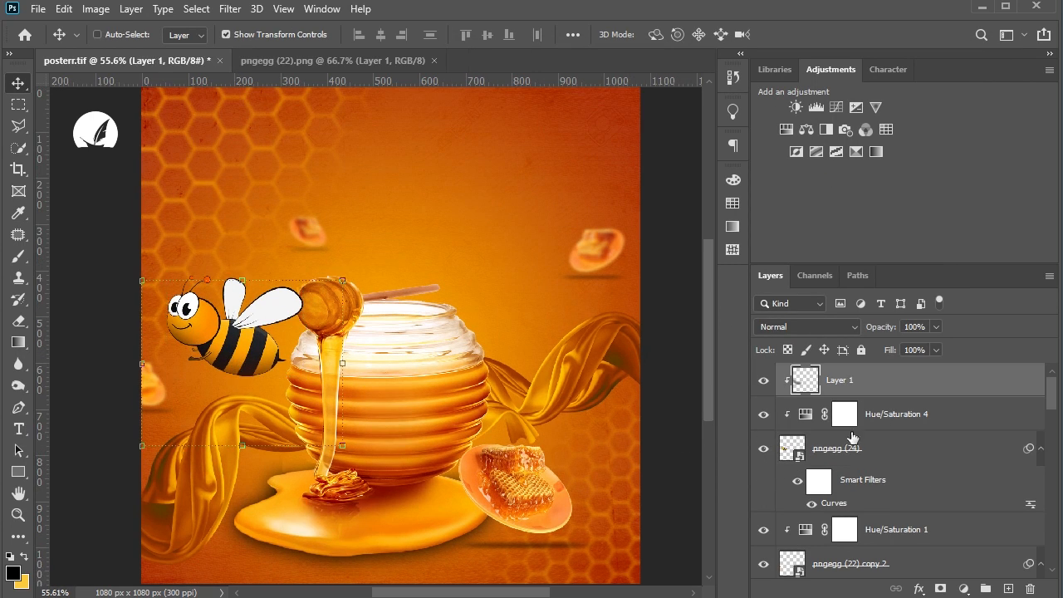
pyautogui.click(850, 425)
pyautogui.doubleClick(805, 417)
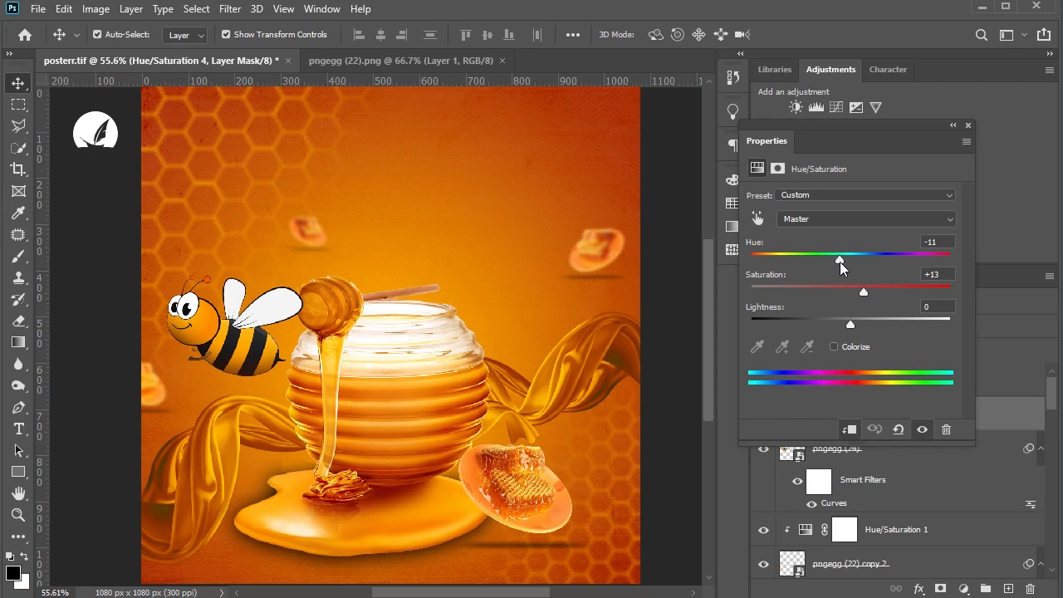
pyautogui.click(967, 125)
pyautogui.click(664, 307)
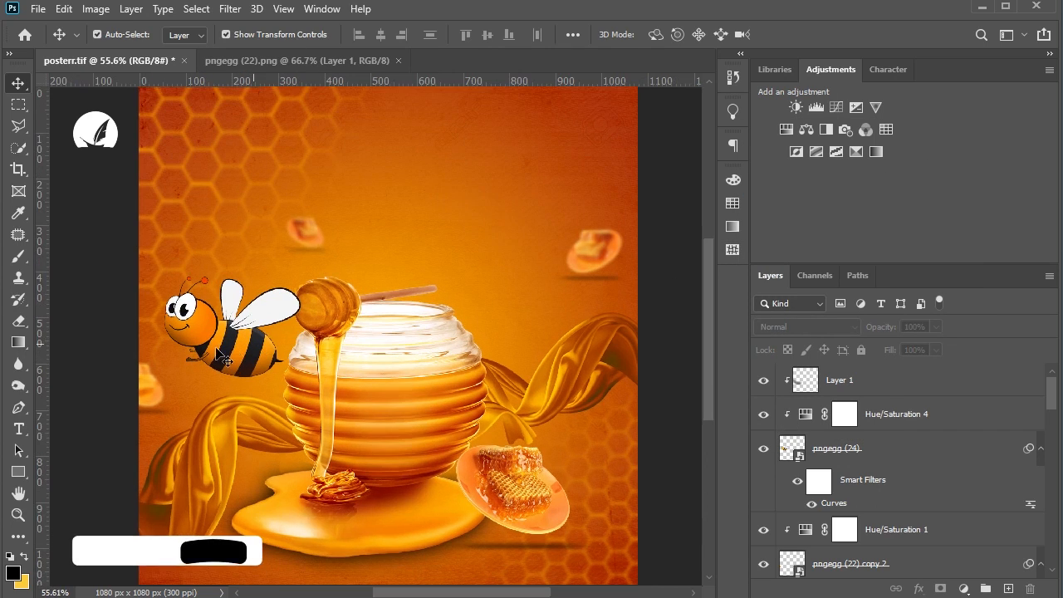
# Select the bee layer with its Hue/Saturation adjustment and shading layer, and convert them to one smart object.
pyautogui.click(223, 357)
pyautogui.keyDown('ctrl'); pyautogui.click(885, 413); pyautogui.keyUp('ctrl')
pyautogui.keyDown('ctrl'); pyautogui.click(887, 389); pyautogui.keyUp('ctrl')
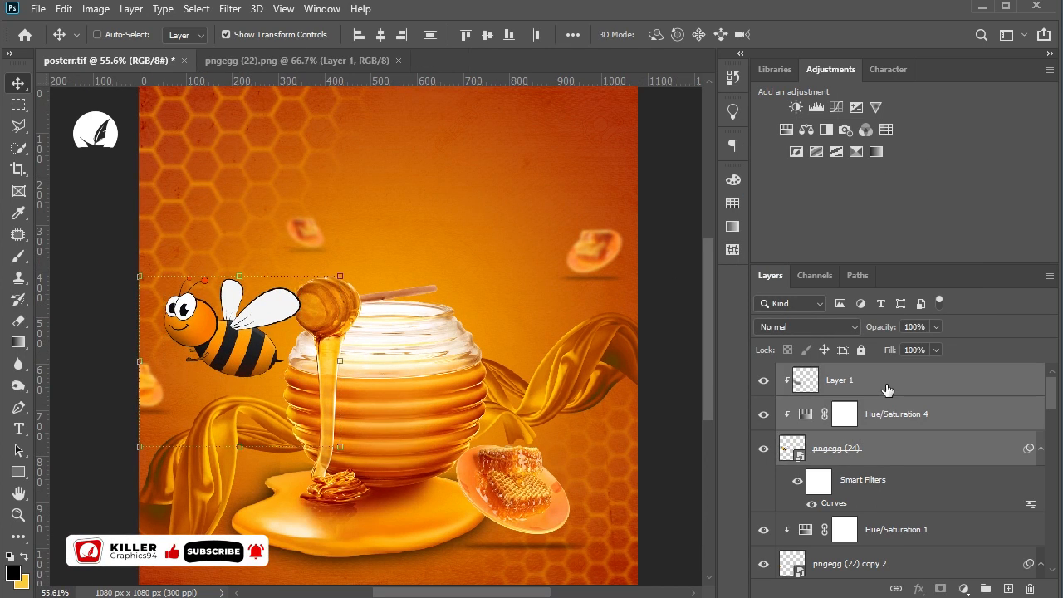
pyautogui.rightClick(906, 424)
pyautogui.click(799, 223)
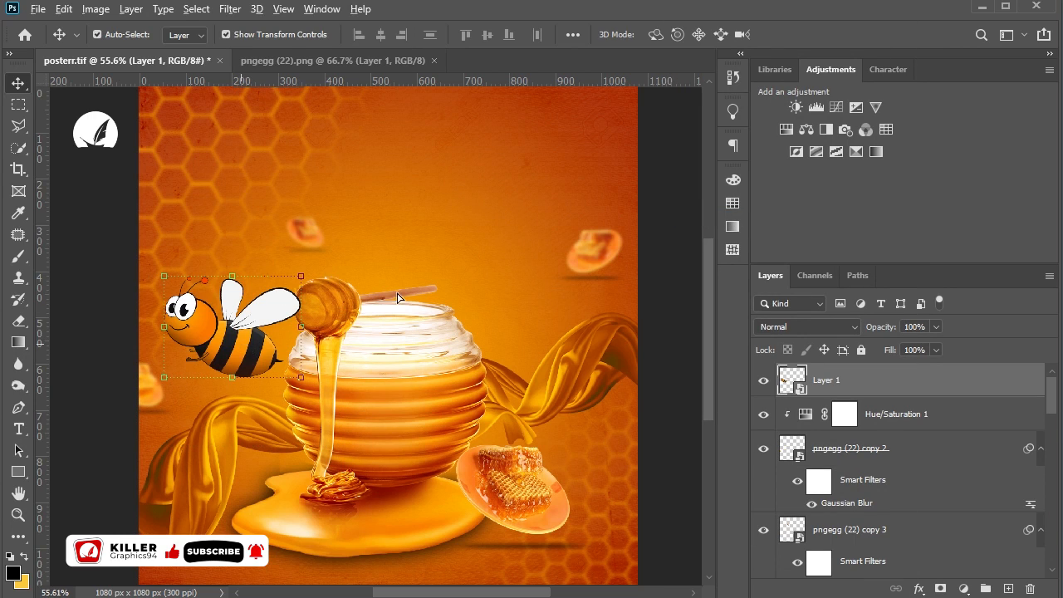
# Duplicate the cartoon bee, flip the copy horizontally, scale it to 33.89% and place it beside the jar's rim above the fabric.
pyautogui.moveTo(224, 328); pyautogui.dragTo(423, 243)
pyautogui.hotkey('ctrl', 't')
pyautogui.rightClick(465, 275)
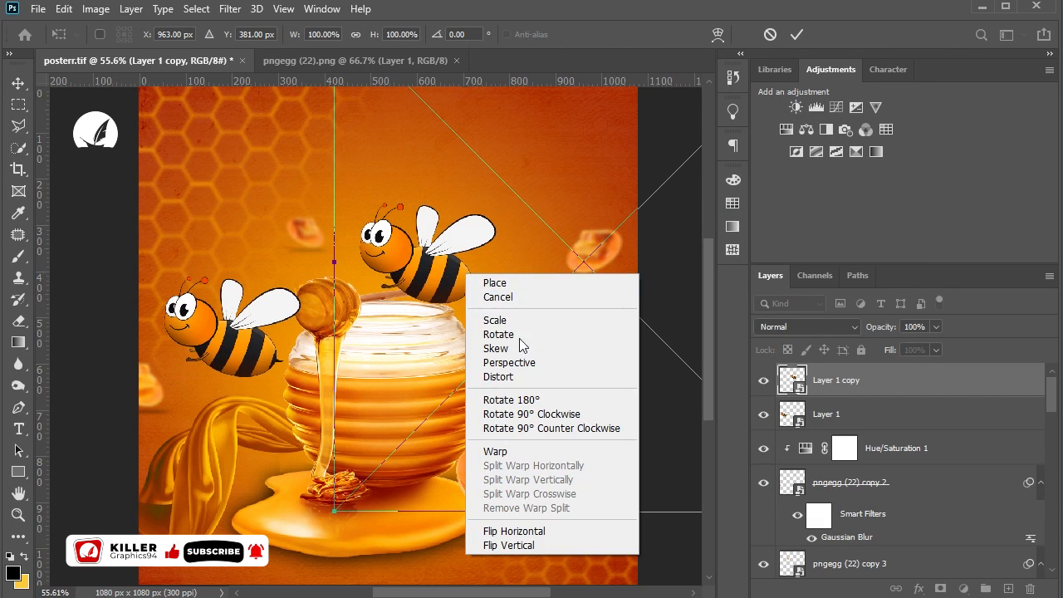
pyautogui.click(534, 530)
pyautogui.moveTo(493, 515); pyautogui.dragTo(438, 343)
pyautogui.moveTo(234, 362); pyautogui.dragTo(337, 261)
pyautogui.moveTo(482, 218); pyautogui.dragTo(518, 359)
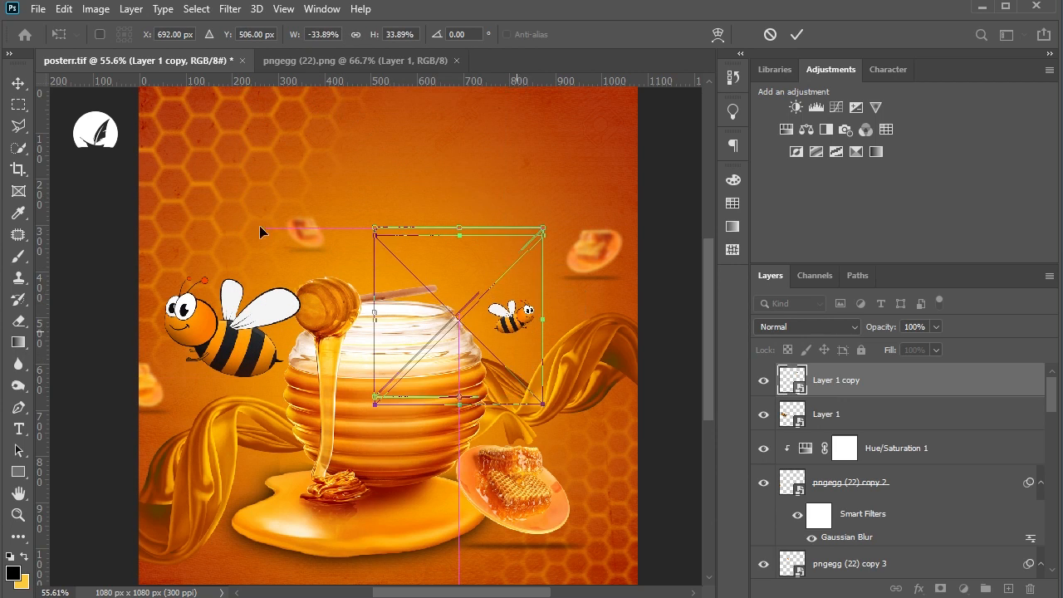
pyautogui.press('Return')
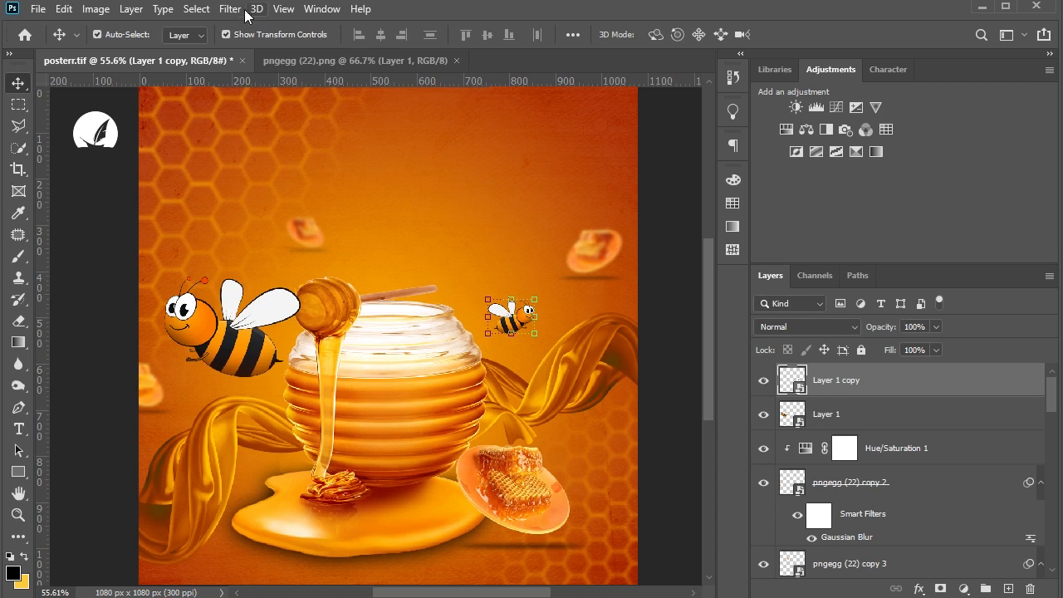
# Try a 3.5 px Gaussian Blur on the small bee copy.
pyautogui.click(237, 9)
pyautogui.moveTo(258, 197)
pyautogui.click(481, 259)
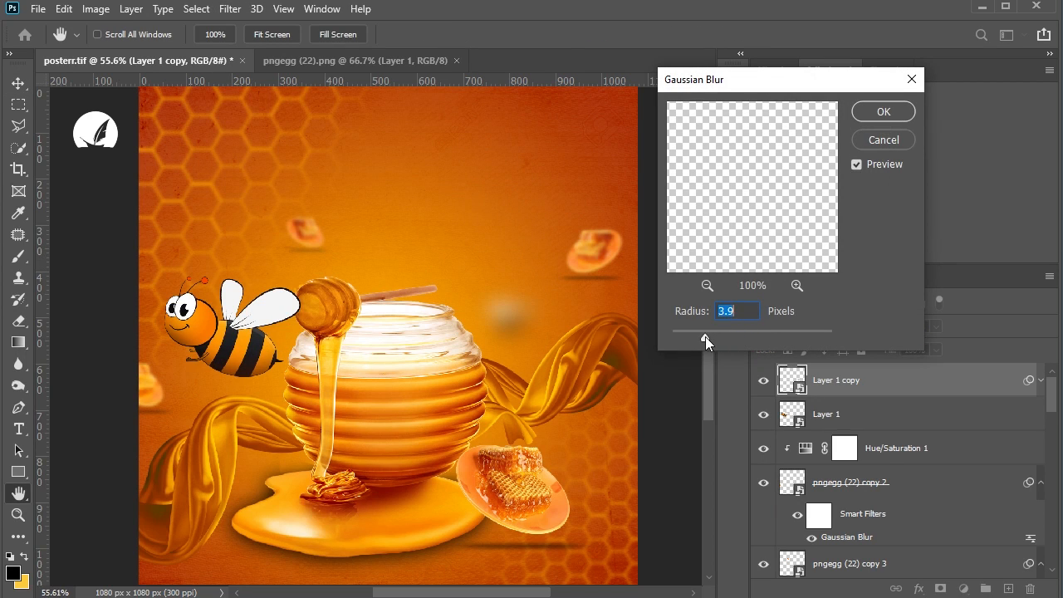
pyautogui.moveTo(705, 336); pyautogui.dragTo(687, 338)
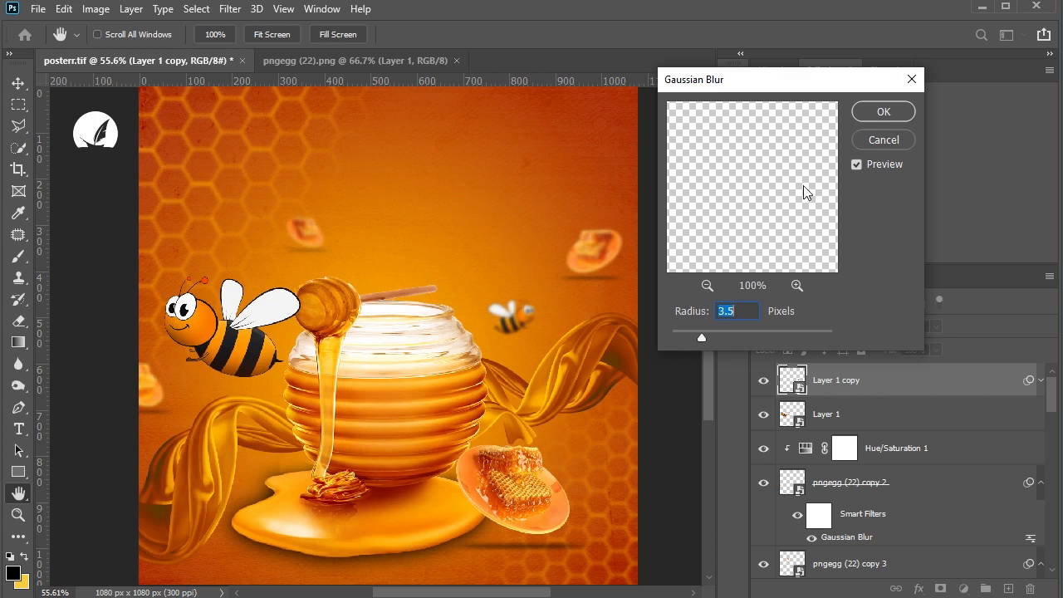
pyautogui.click(883, 111)
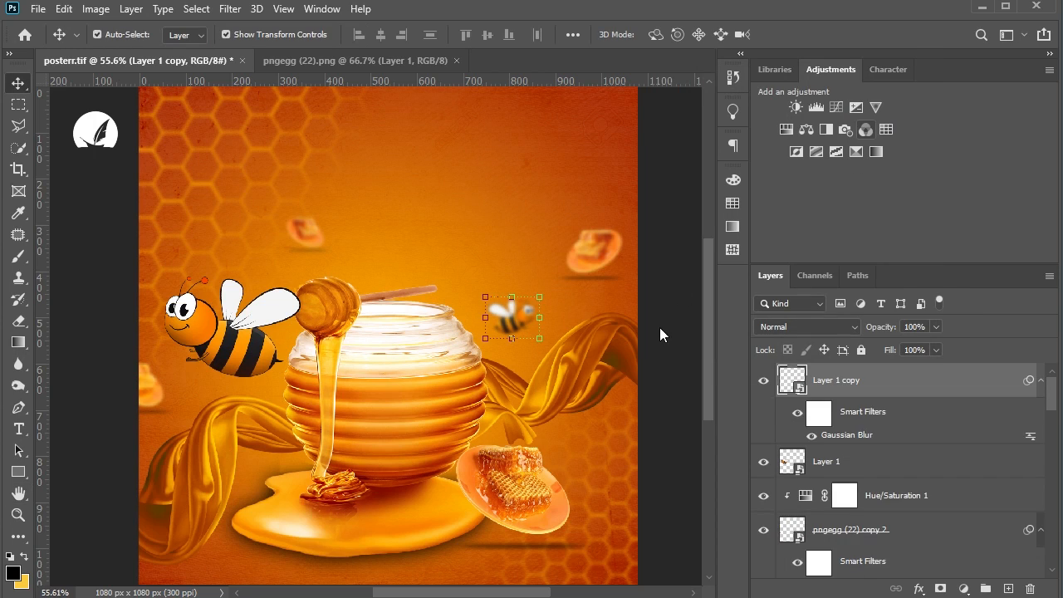
# Apply a Motion Blur to the small bee with an angle of 77° and a distance of 10 px.
pyautogui.click(230, 8)
pyautogui.moveTo(245, 194)
pyautogui.click(469, 289)
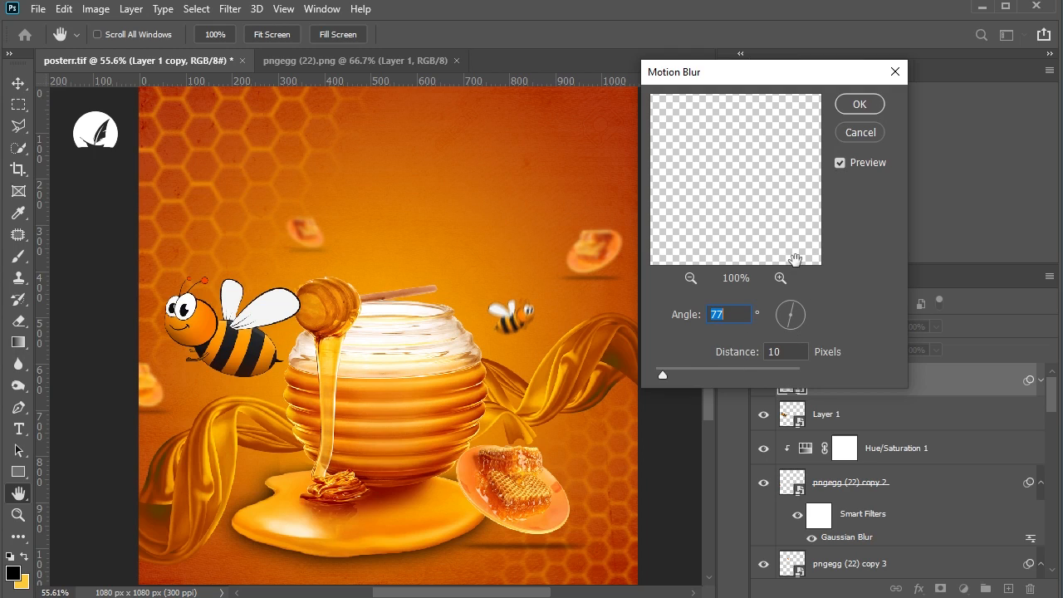
pyautogui.click(868, 112)
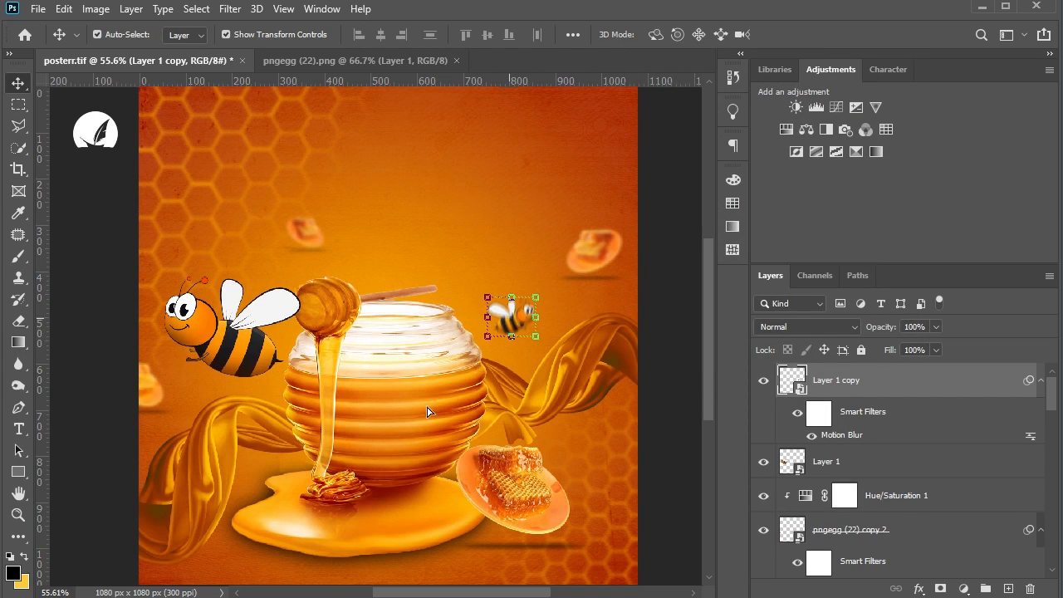
# Duplicate the motion-blurred small bee and place the copy over the lower front of the honey jar.
pyautogui.moveTo(511, 318); pyautogui.dragTo(413, 429)
pyautogui.scroll(-1, 545, 466)
pyautogui.click(647, 483)
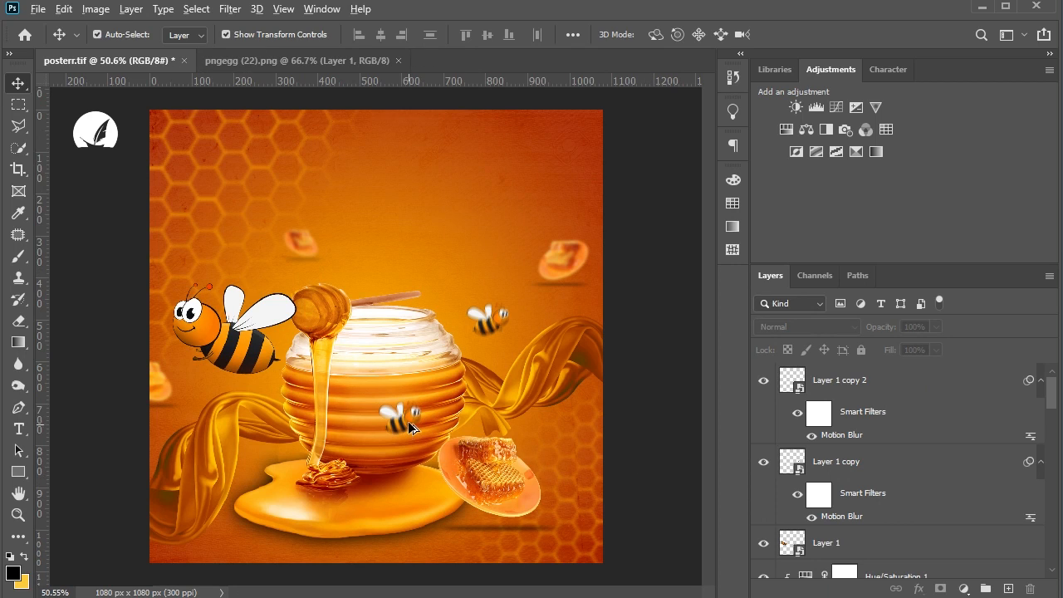
# Make a third small bee copy, flip it horizontally and position it above the jar.
pyautogui.moveTo(407, 420); pyautogui.dragTo(295, 253)
pyautogui.click(295, 253)
pyautogui.click(541, 252)
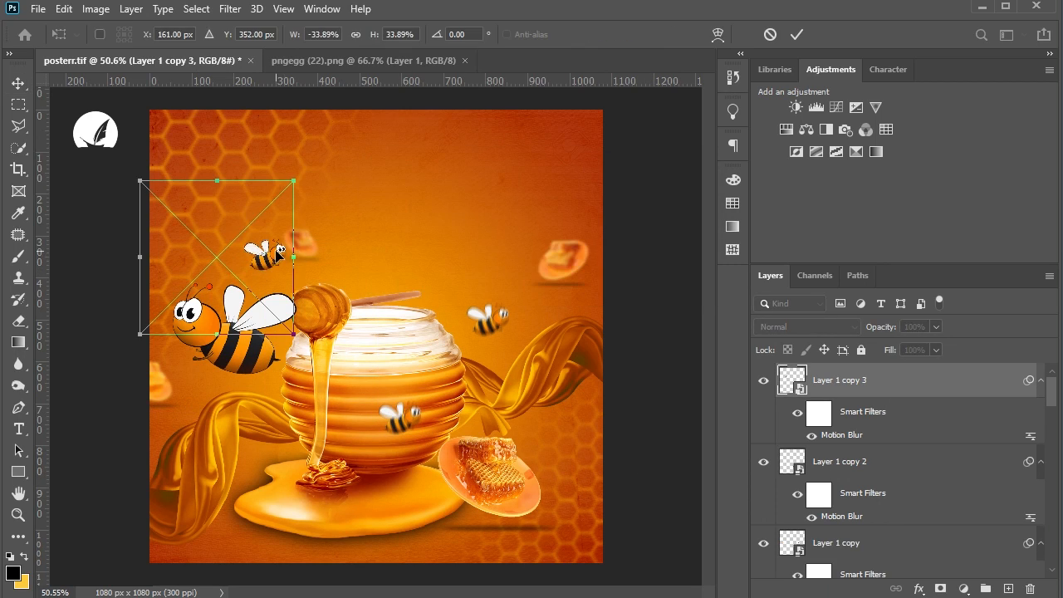
pyautogui.rightClick(285, 184)
pyautogui.click(339, 505)
pyautogui.moveTo(201, 270); pyautogui.dragTo(417, 275)
pyautogui.press('Return')
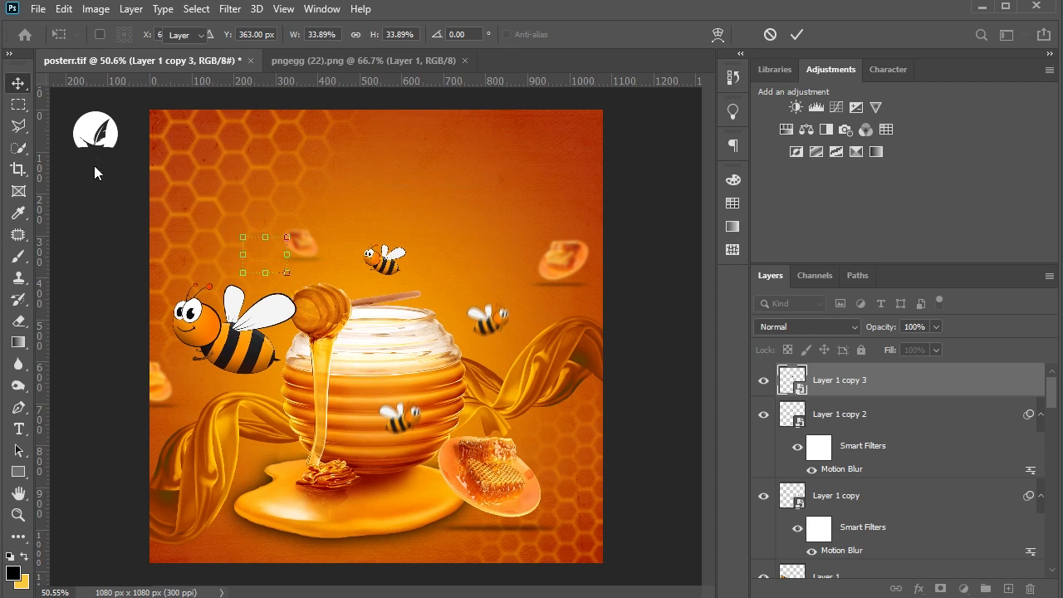
# Set the Motion Blur angle of the bee above the jar to -39°.
pyautogui.click(918, 587)
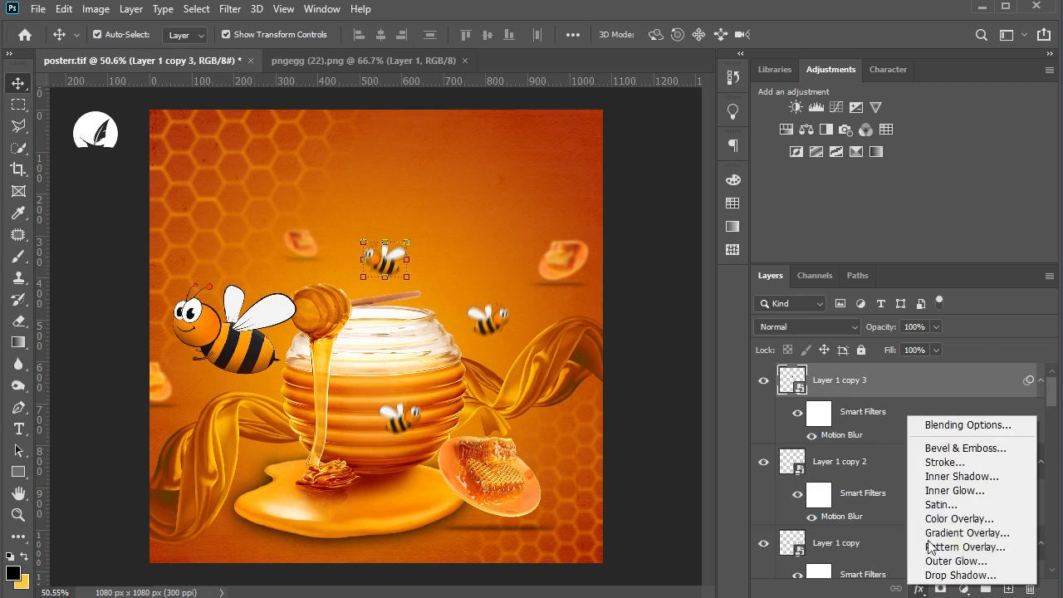
pyautogui.click(843, 434)
pyautogui.doubleClick(843, 434)
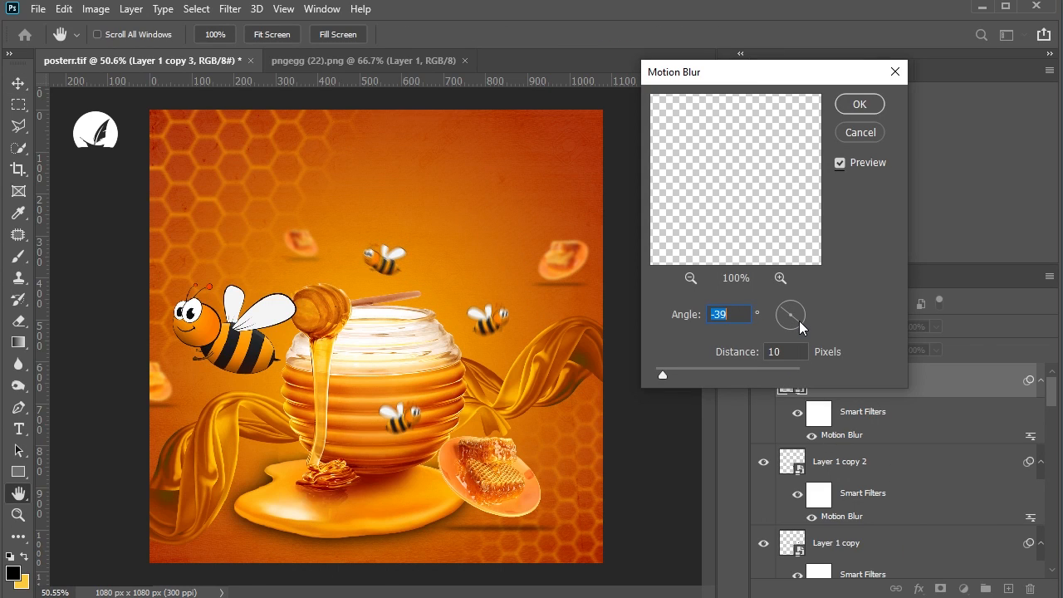
pyautogui.click(858, 103)
# Move the small bee above the jar closer to the honey dipper.
pyautogui.click(404, 293)
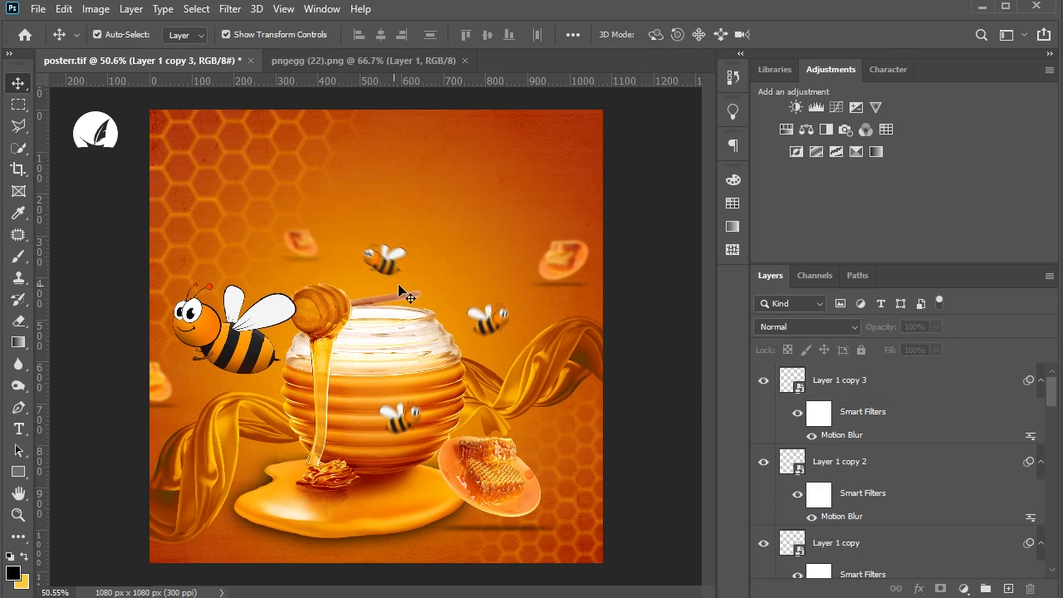
pyautogui.click(386, 274)
pyautogui.moveTo(318, 271); pyautogui.dragTo(376, 274)
pyautogui.click(602, 420)
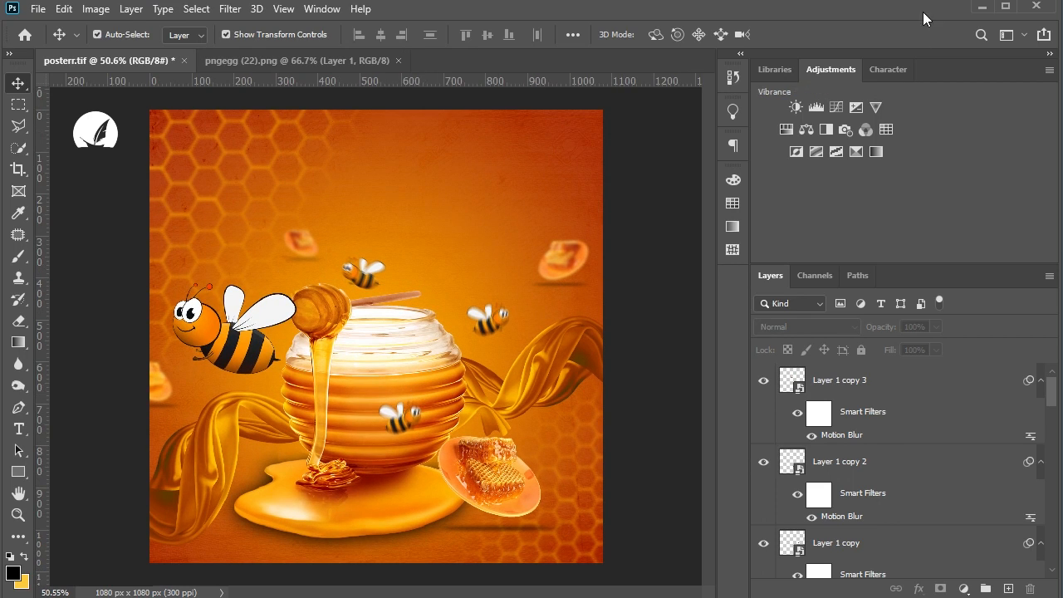
pyautogui.click(308, 308)
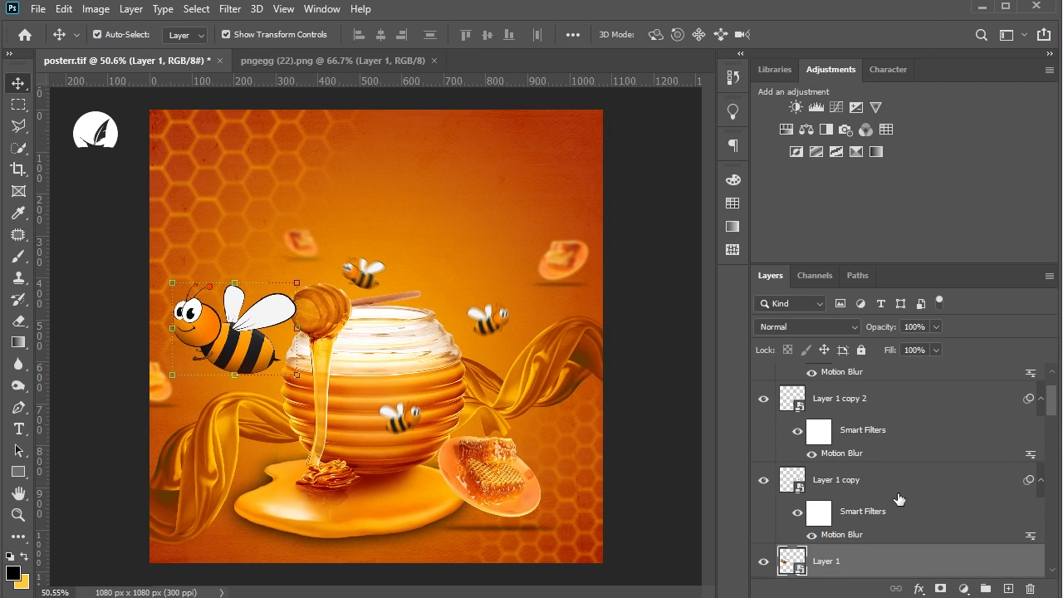
pyautogui.scroll(-1, 898, 498)
pyautogui.keyDown('ctrl'); pyautogui.click(886, 519); pyautogui.keyUp('ctrl')
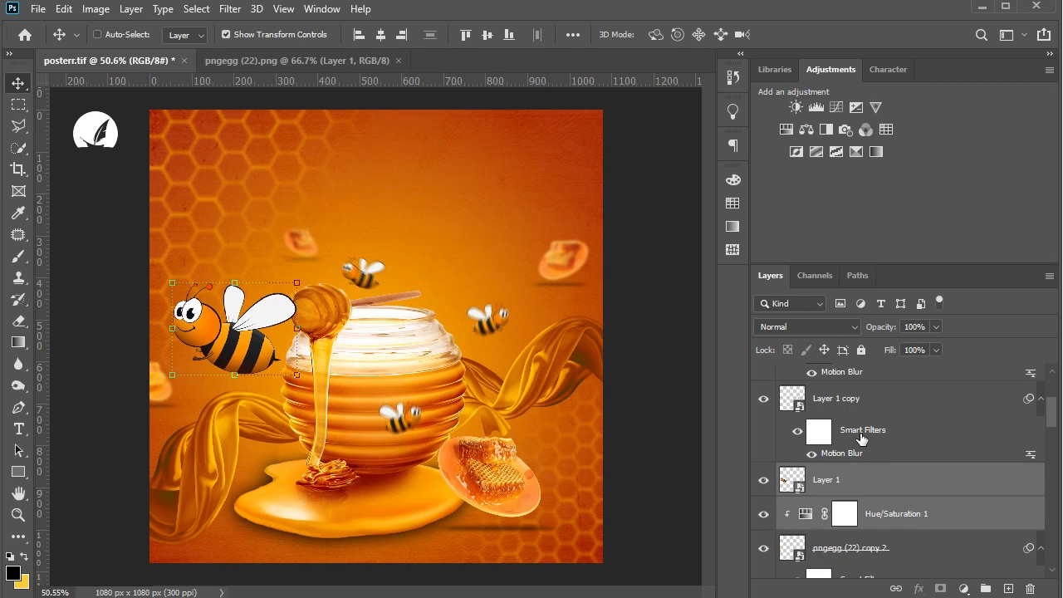
pyautogui.click(838, 401)
pyautogui.keyDown('ctrl'); pyautogui.click(834, 486); pyautogui.keyUp('ctrl')
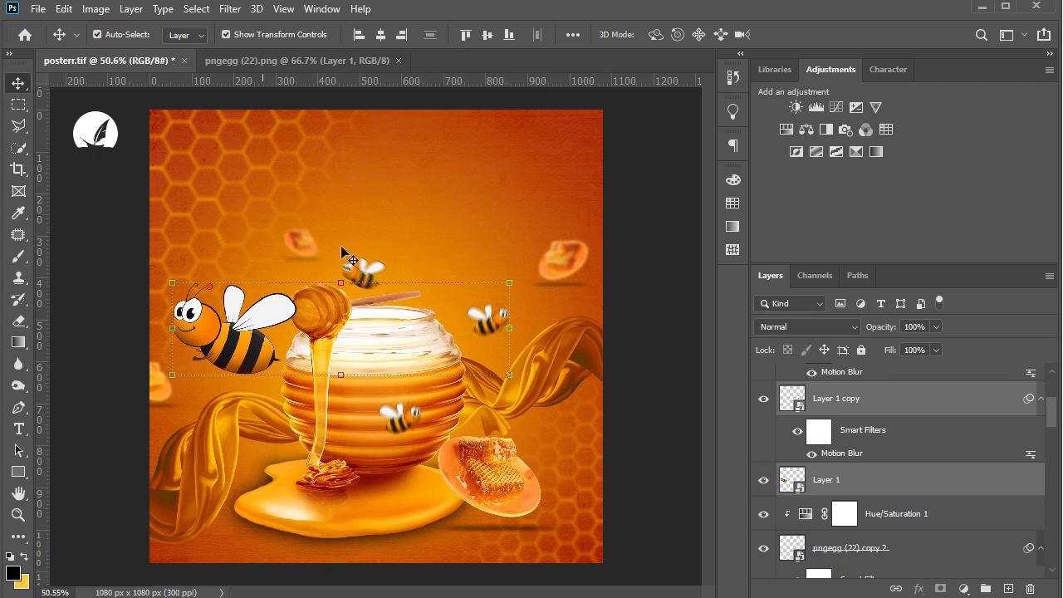
pyautogui.click(264, 239)
# Scale the large bee down to 85.56% and position it clear of the honey dipper, above the fabric.
pyautogui.click(248, 327)
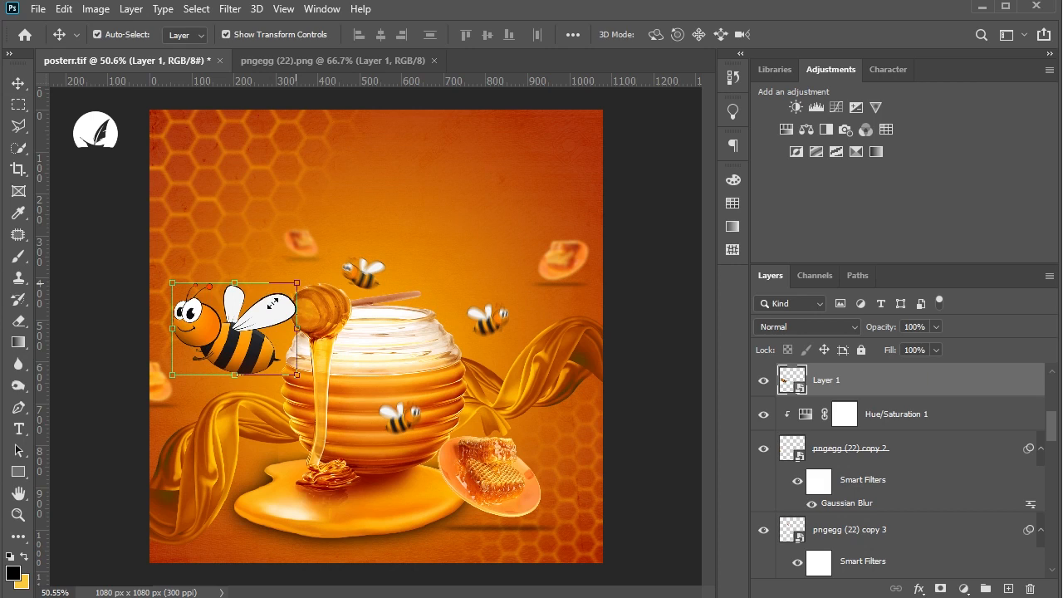
pyautogui.hotkey('ctrl', 't')
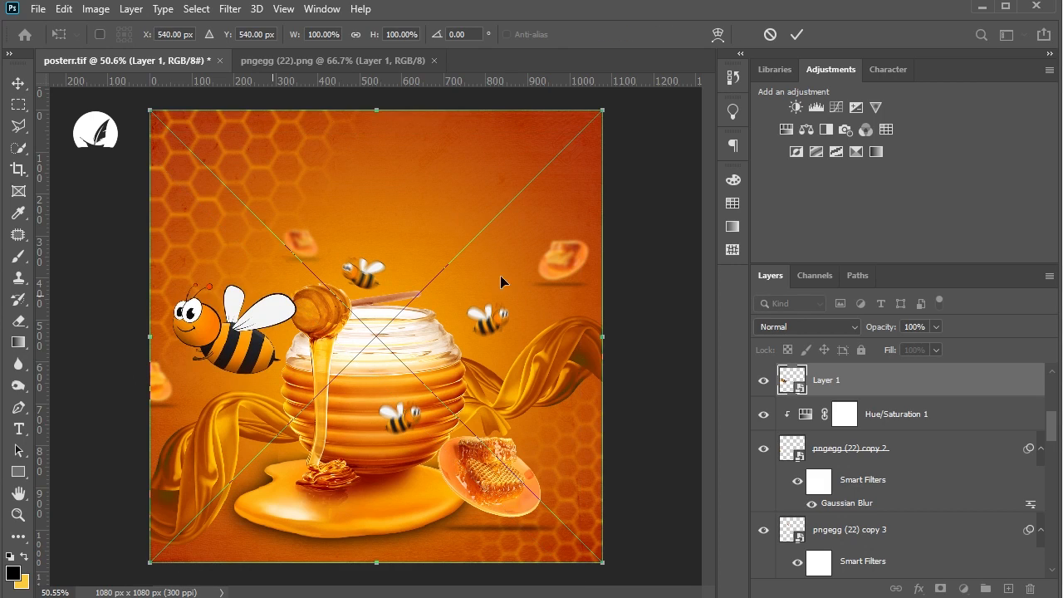
pyautogui.moveTo(603, 116); pyautogui.dragTo(538, 176)
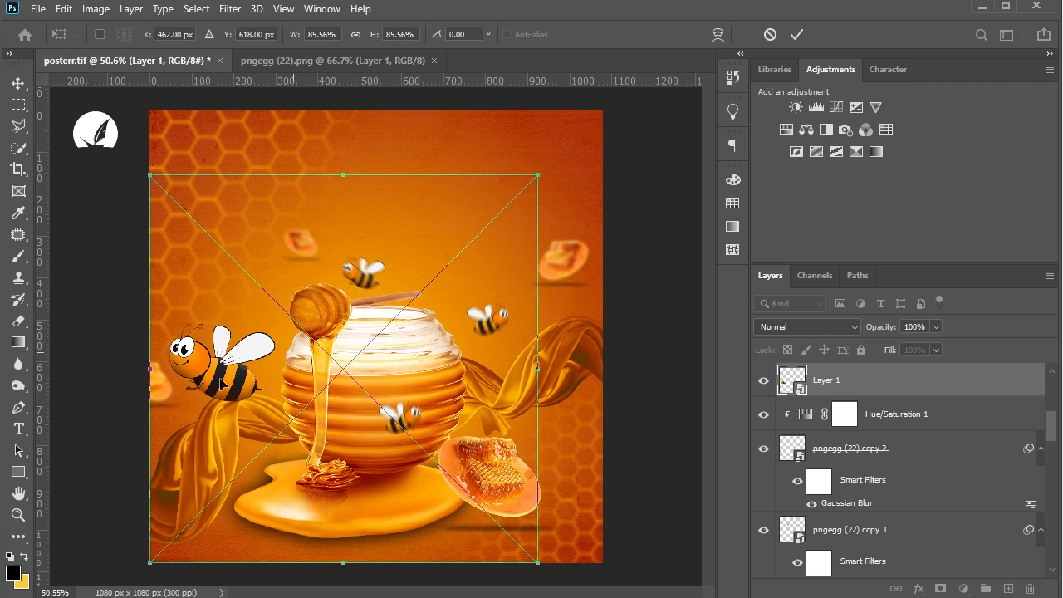
pyautogui.moveTo(223, 375); pyautogui.dragTo(239, 356)
pyautogui.press('Left')
pyautogui.hotkey('shift', 'Left')
pyautogui.hotkey('shift', 'Left')
pyautogui.hotkey('shift', 'Left')
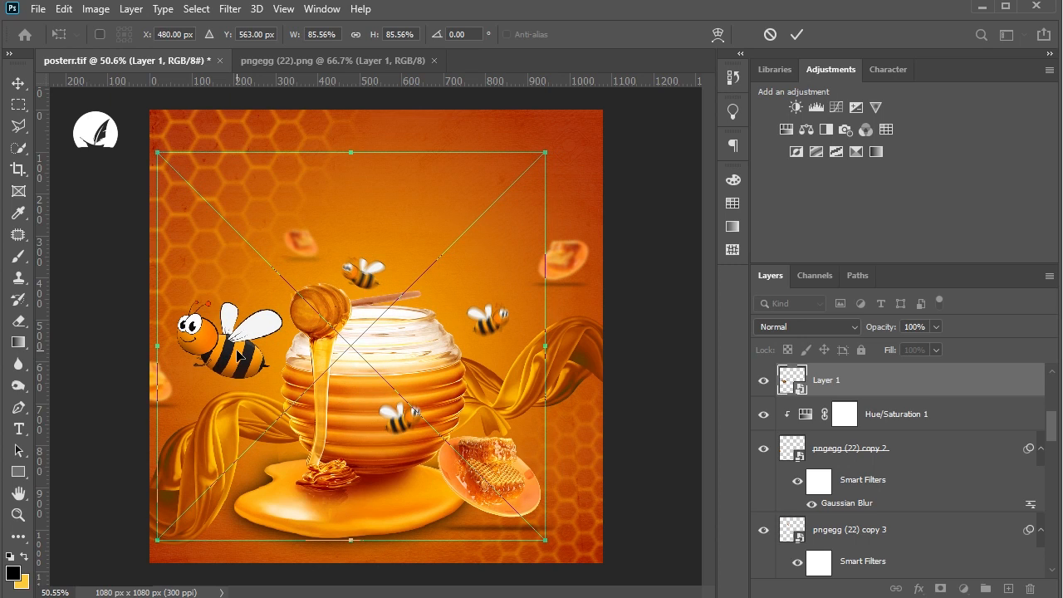
pyautogui.press('Return')
# Deselect the layers and save the poster file.
pyautogui.scroll(-2, 262, 340)
pyautogui.click(608, 433)
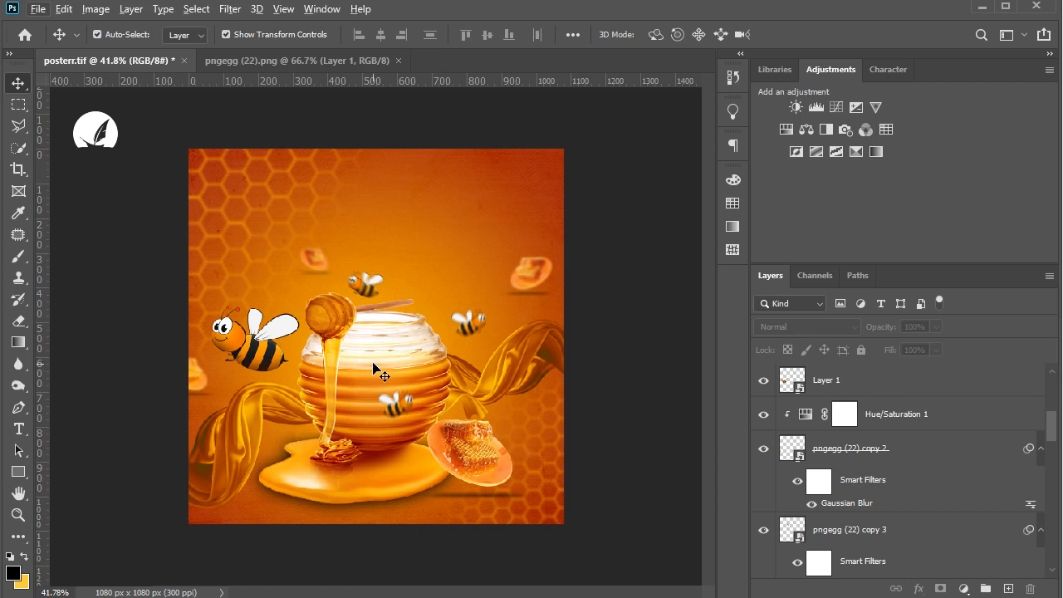
pyautogui.scroll(1, 370, 365)
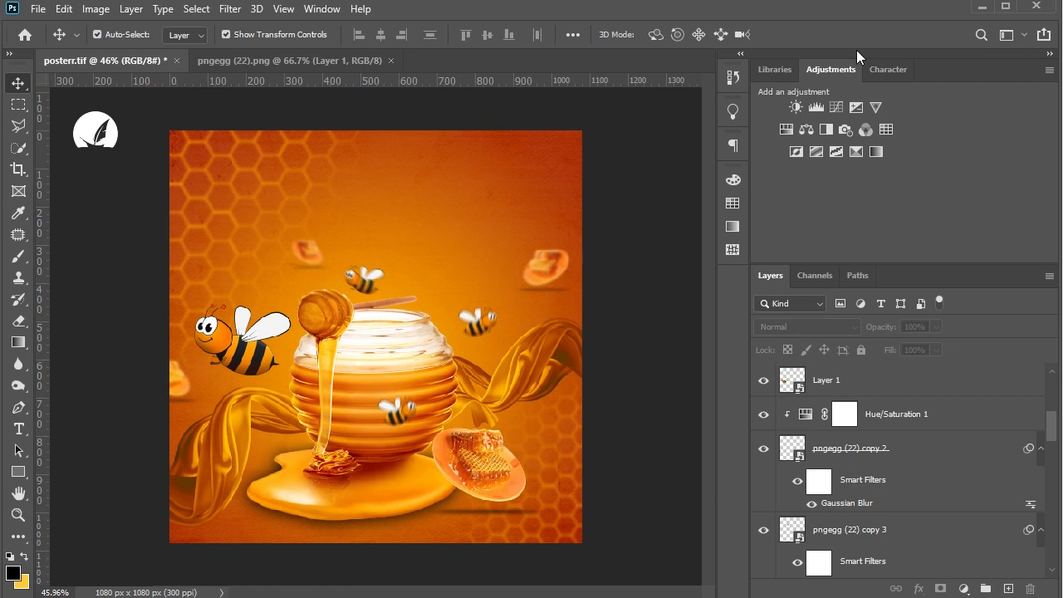
pyautogui.hotkey('ctrl', 's')
# Add a text layer above the jar and paste the copied "Sweet Honey" title into it.
pyautogui.click(20, 429)
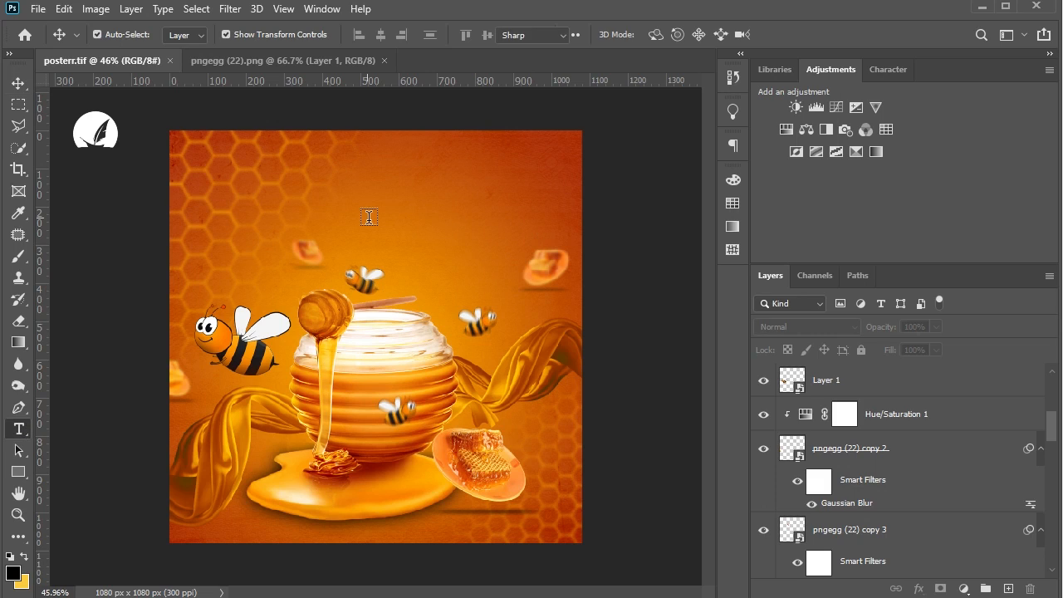
pyautogui.click(369, 216)
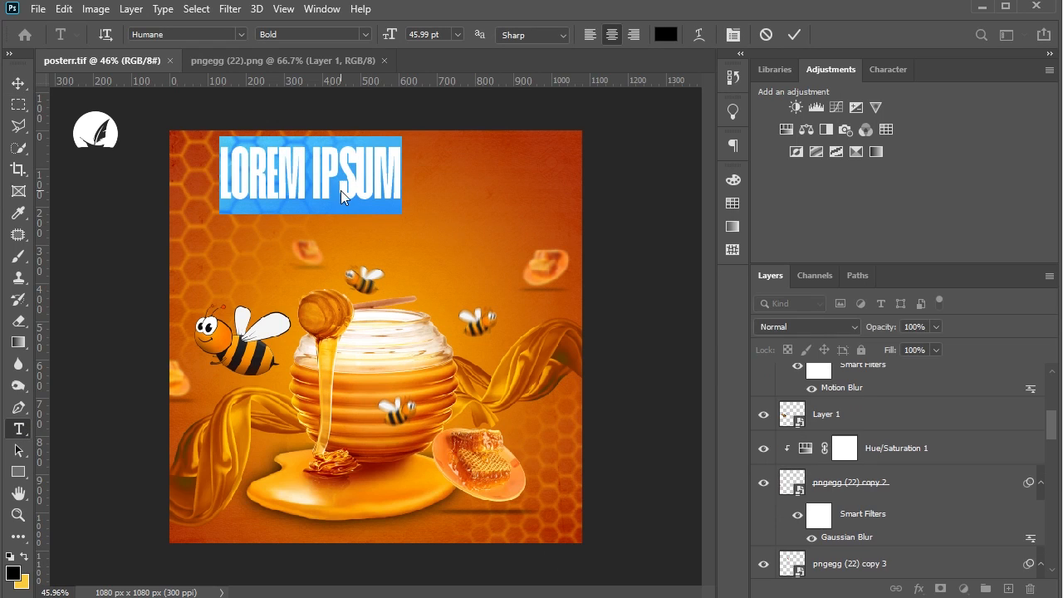
pyautogui.rightClick(340, 191)
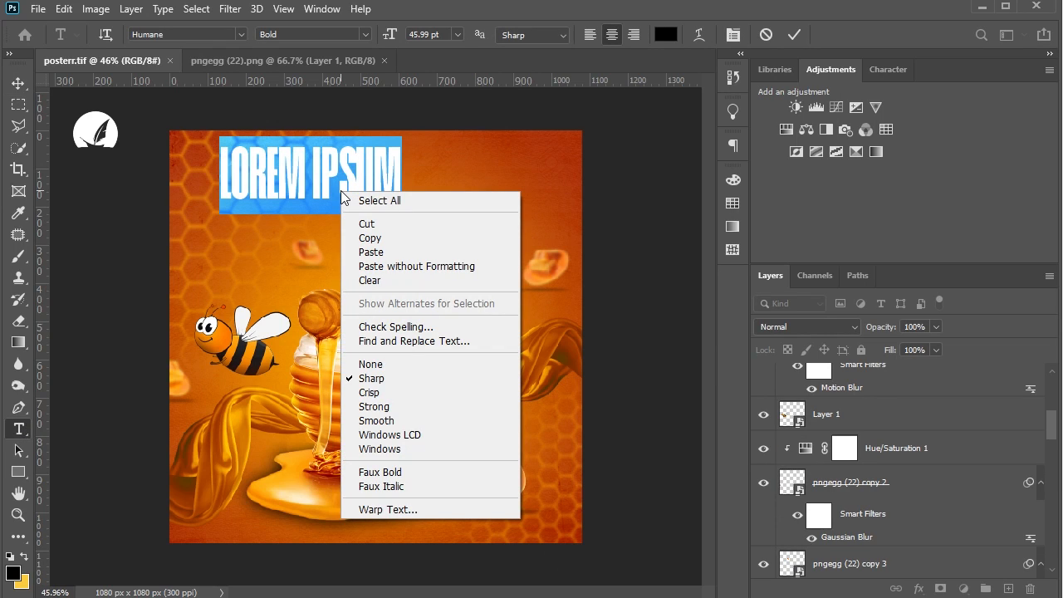
pyautogui.click(379, 252)
pyautogui.click(17, 83)
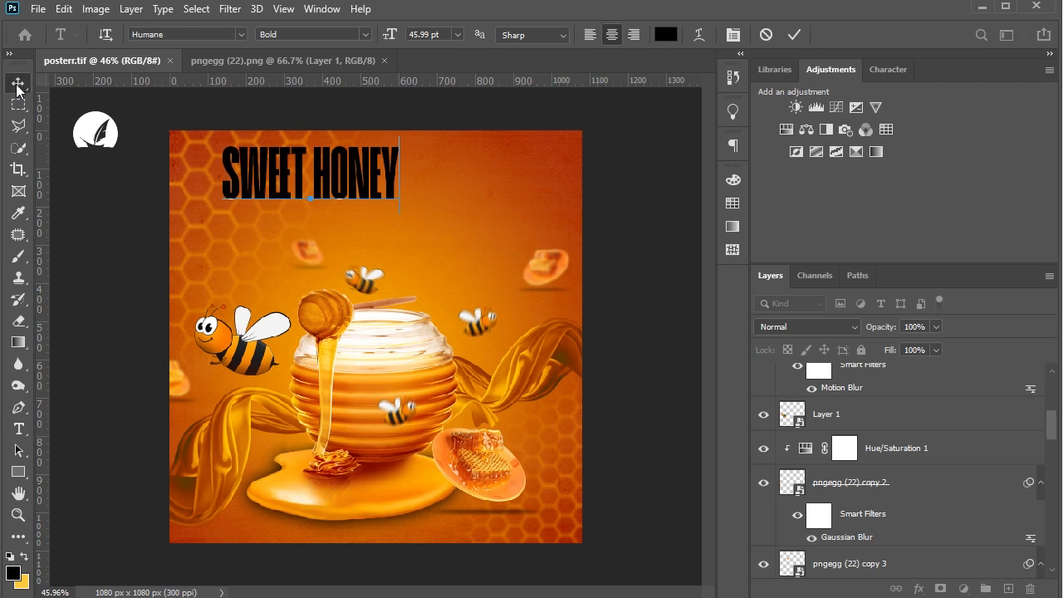
# Search the fonts for "candl" and set the Sweet Honey title to Candles Chrome.
pyautogui.click(886, 69)
pyautogui.click(780, 101)
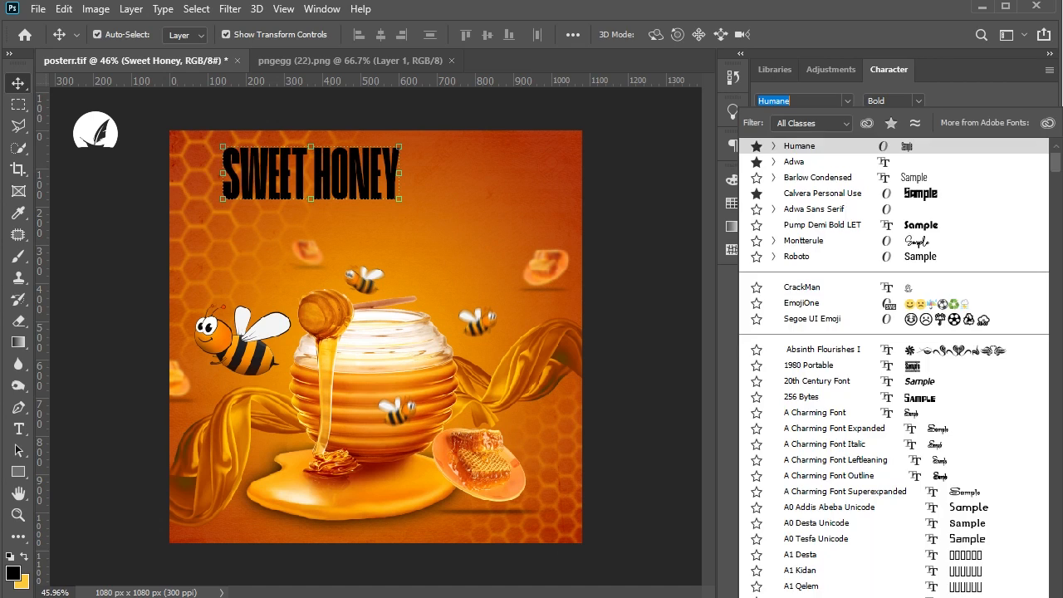
pyautogui.write('ca')
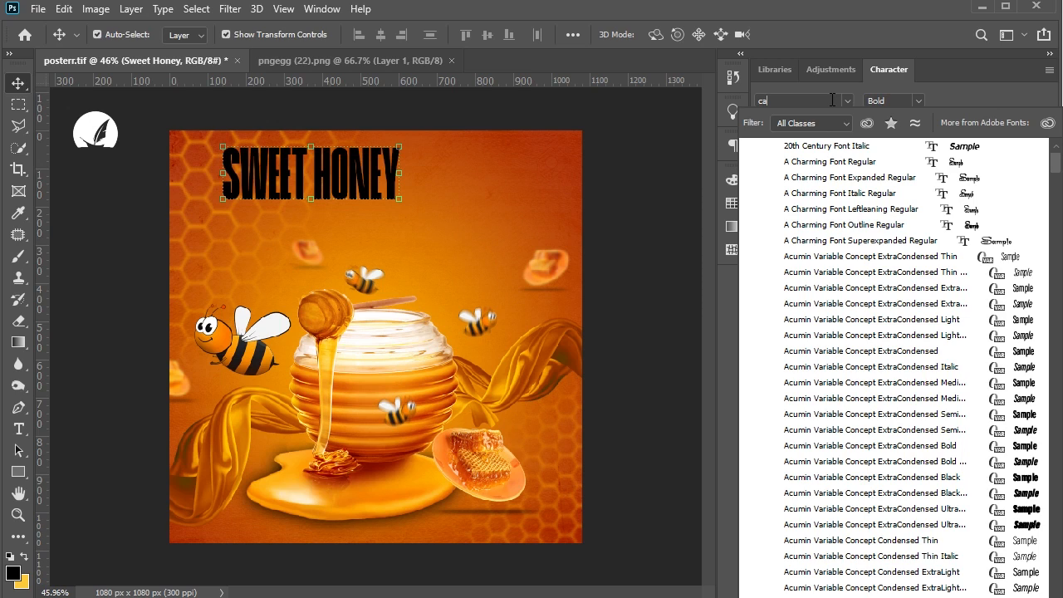
pyautogui.write('ndl')
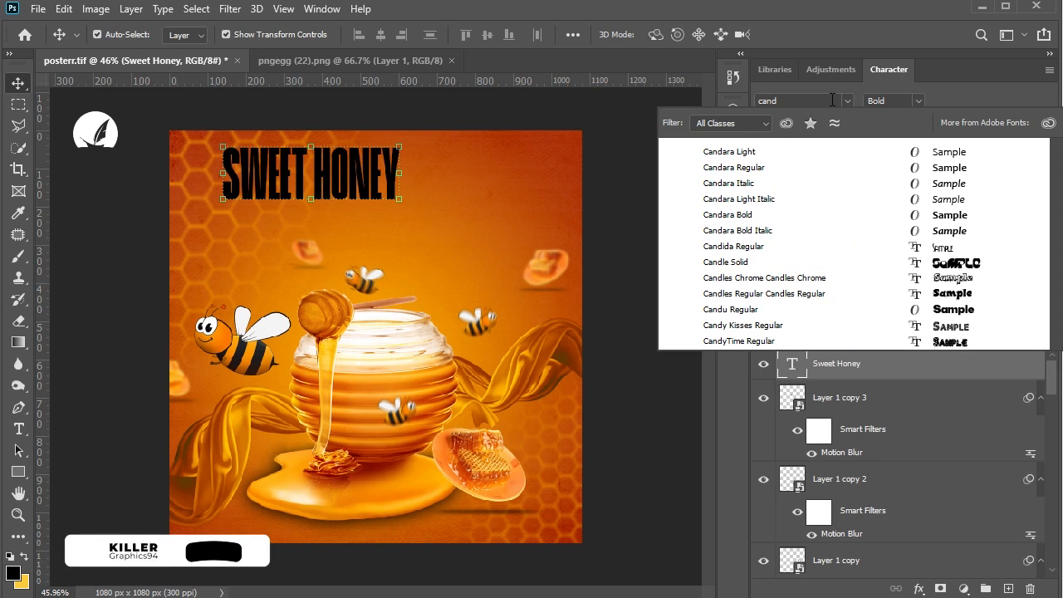
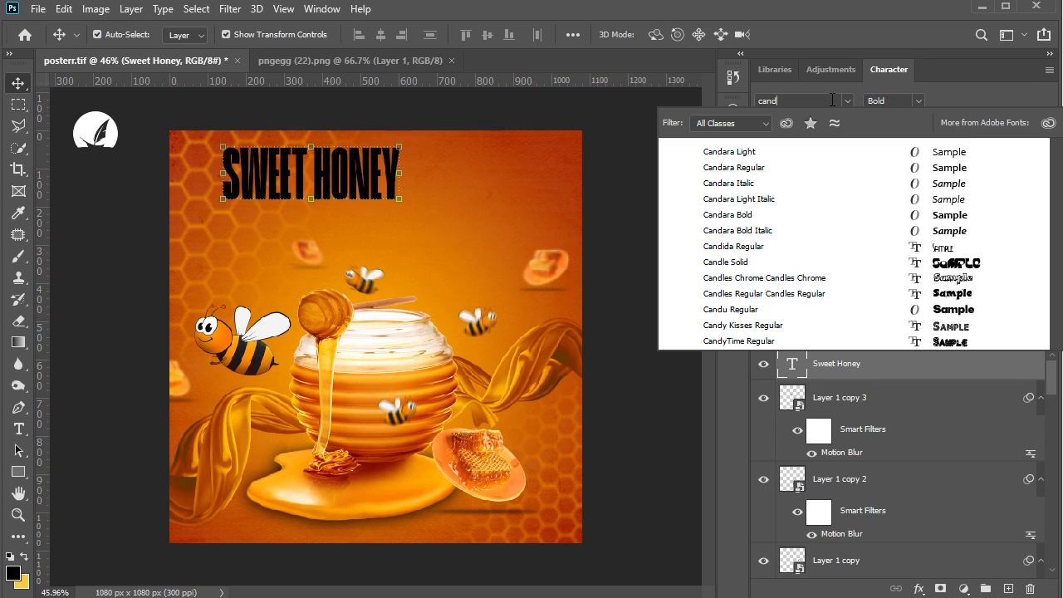
pyautogui.write('l')
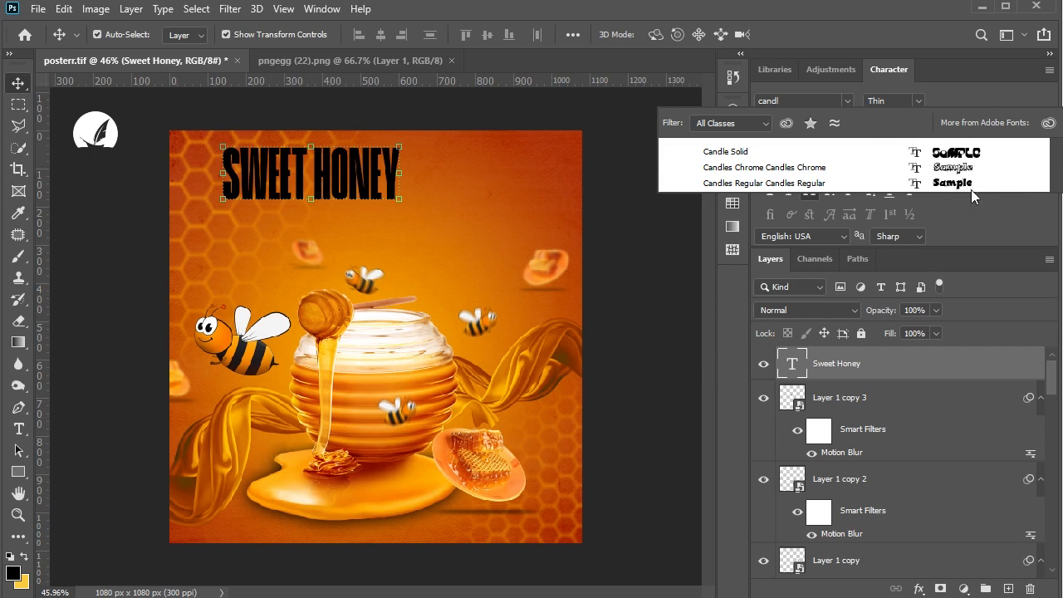
pyautogui.press('Down')
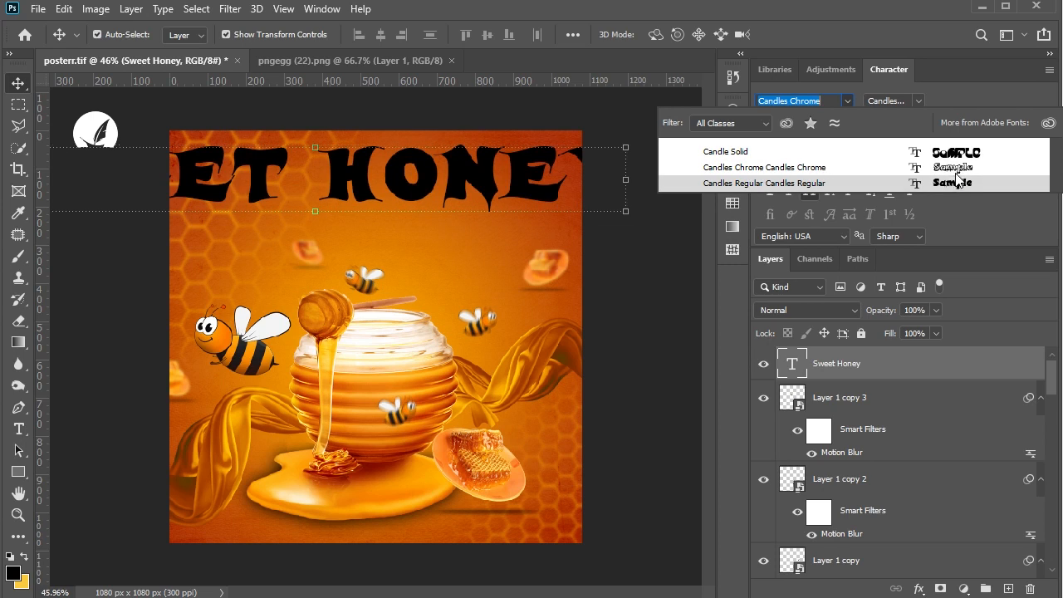
pyautogui.click(953, 167)
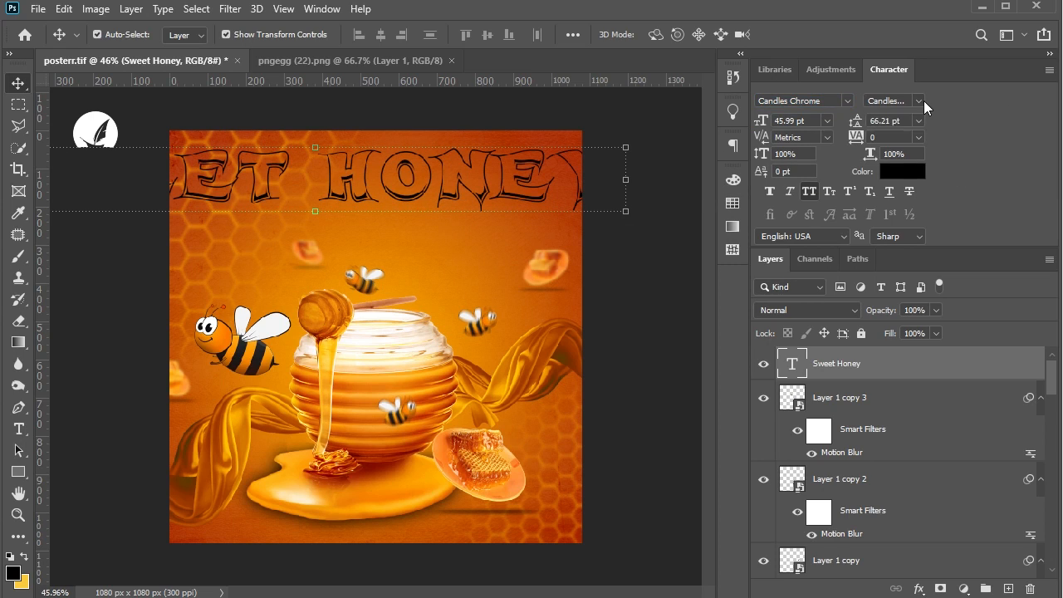
# Set the Sweet Honey title to 30 pt, scale it down to 76.16%, and position it across the upper part of the poster.
pyautogui.click(828, 120)
pyautogui.click(798, 282)
pyautogui.moveTo(417, 194); pyautogui.dragTo(491, 193)
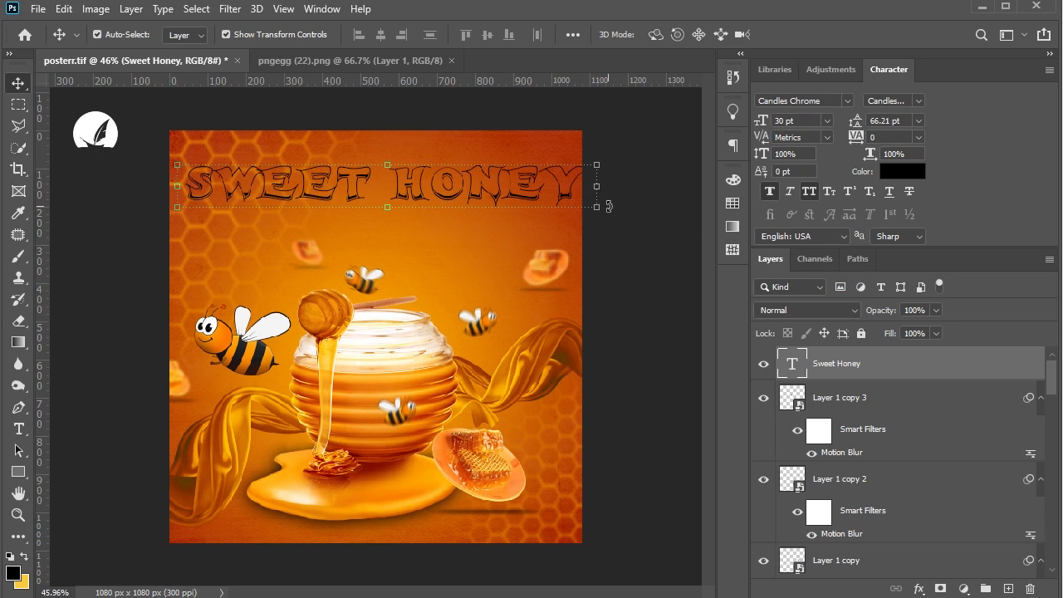
pyautogui.moveTo(598, 206); pyautogui.dragTo(496, 212)
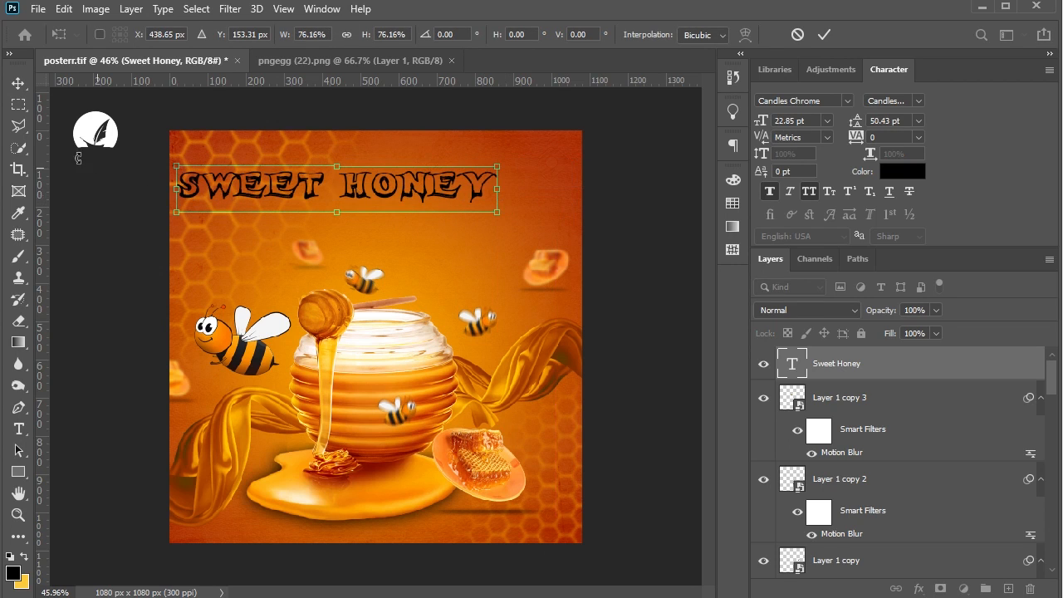
pyautogui.press('Return')
pyautogui.scroll(3, 365, 211)
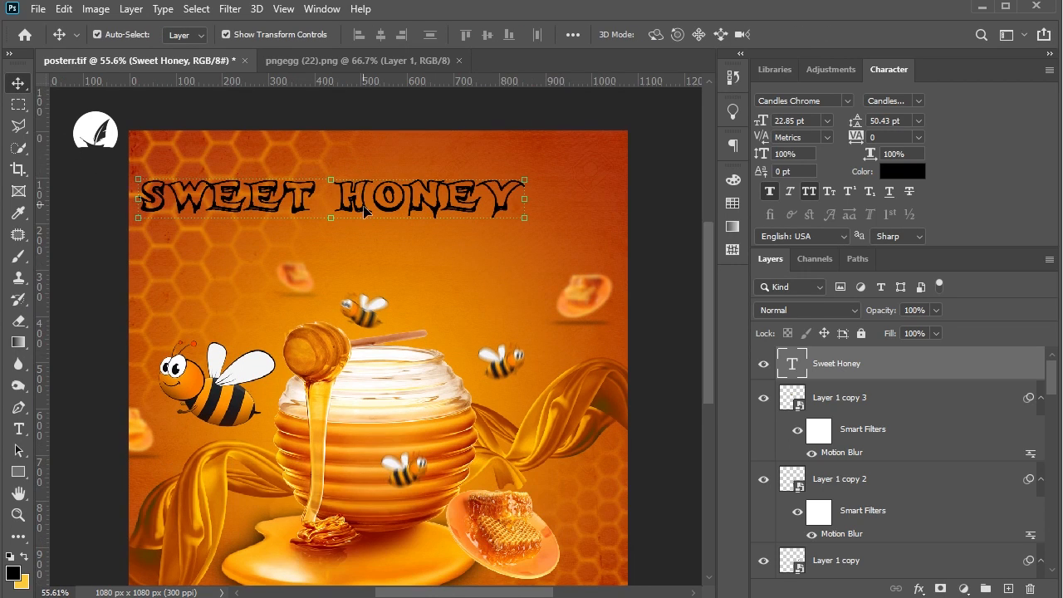
pyautogui.moveTo(365, 212); pyautogui.dragTo(425, 230)
# Change the Sweet Honey title's font to Candles Regular.
pyautogui.click(832, 102)
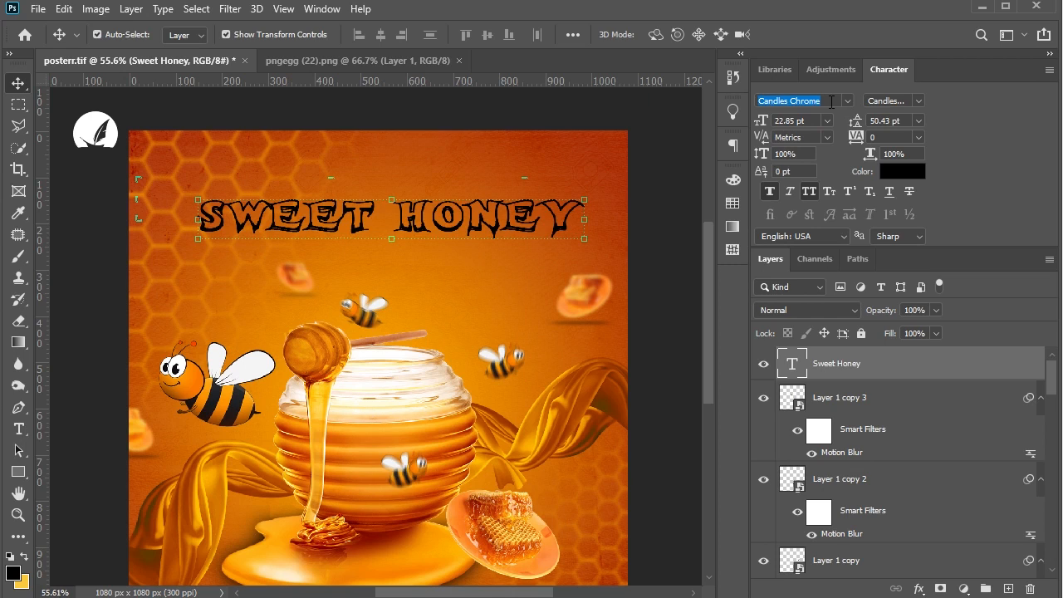
pyautogui.click(833, 101)
pyautogui.press('BackSpace')
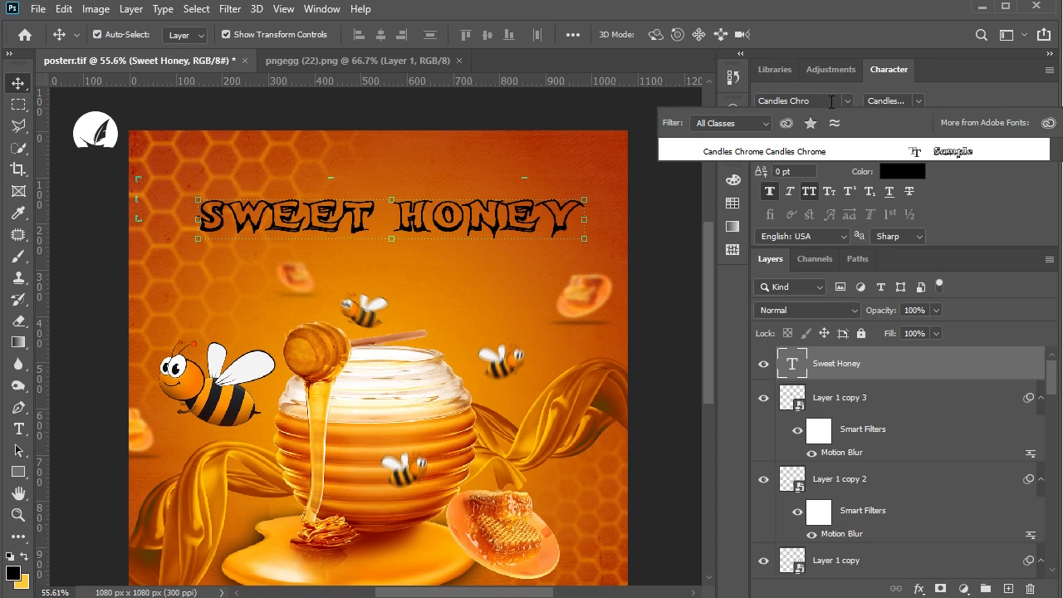
pyautogui.press('BackSpace')
pyautogui.press('BackSpace')
pyautogui.press('BackSpace')
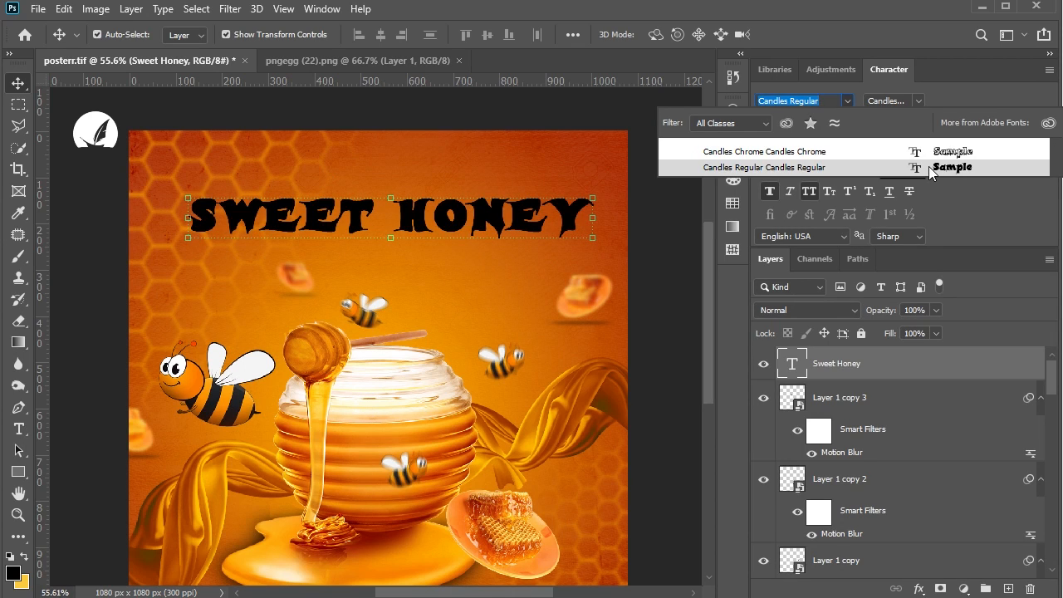
pyautogui.click(928, 166)
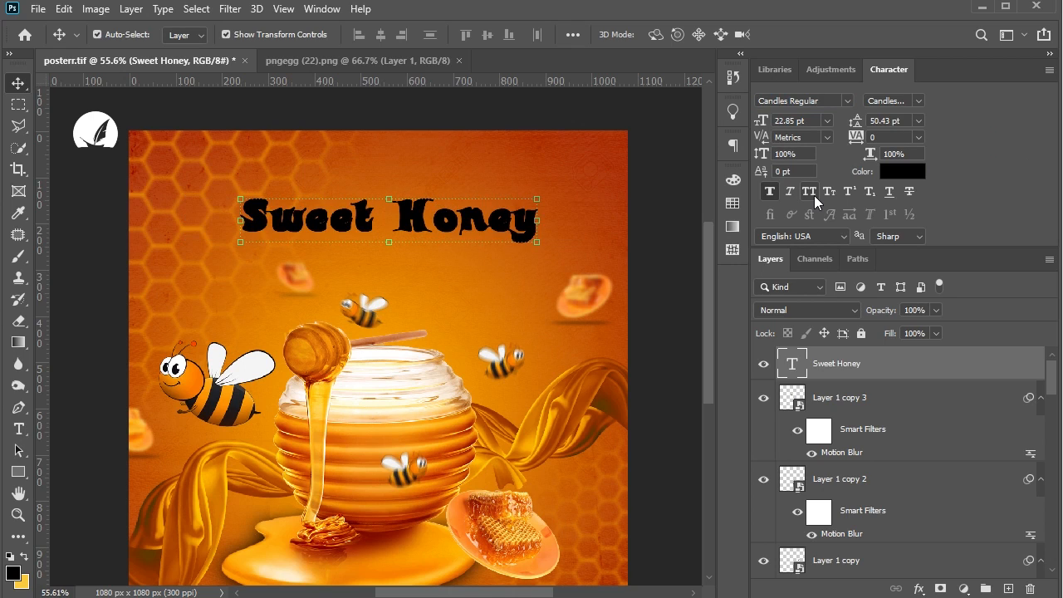
pyautogui.click(813, 195)
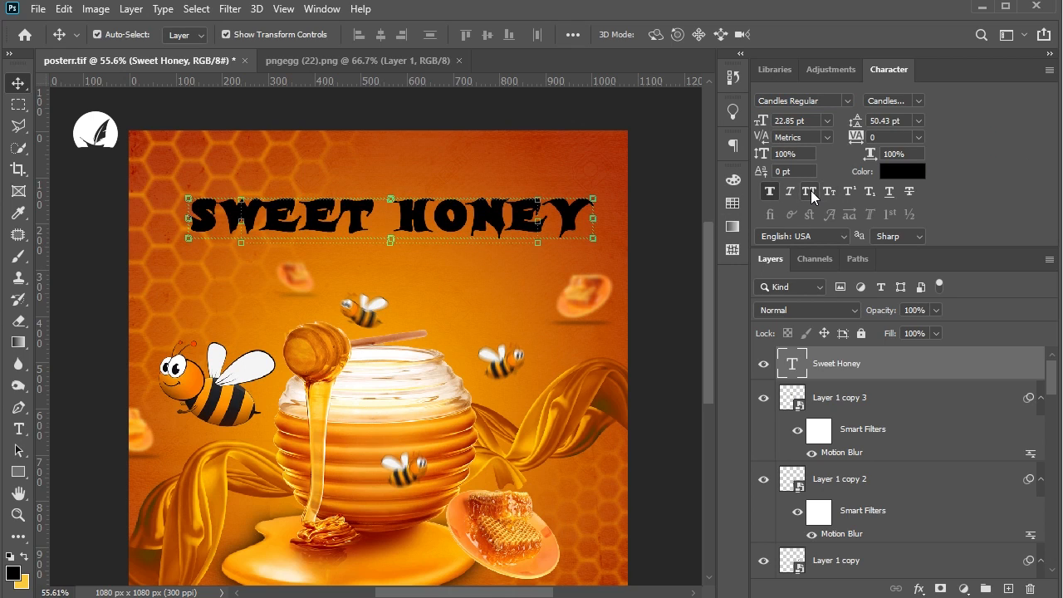
pyautogui.click(810, 190)
pyautogui.hotkey('ctrl', 'z')
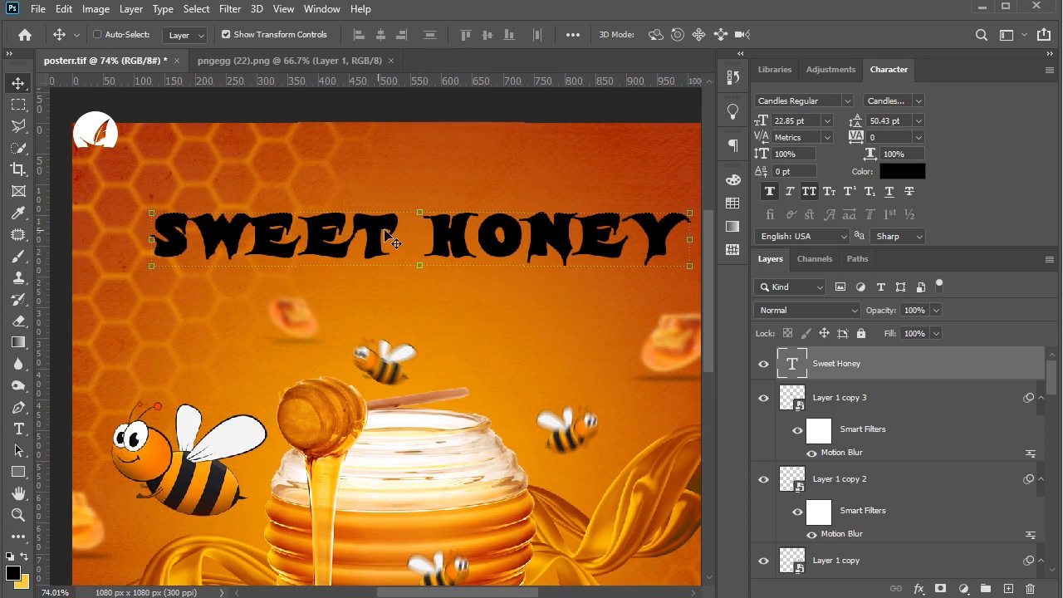
# Cut the word "Sweet" and its trailing space from the title so the text layer contains only "Honey".
pyautogui.doubleClick(390, 236)
pyautogui.moveTo(390, 237); pyautogui.dragTo(161, 218)
pyautogui.rightClick(177, 226)
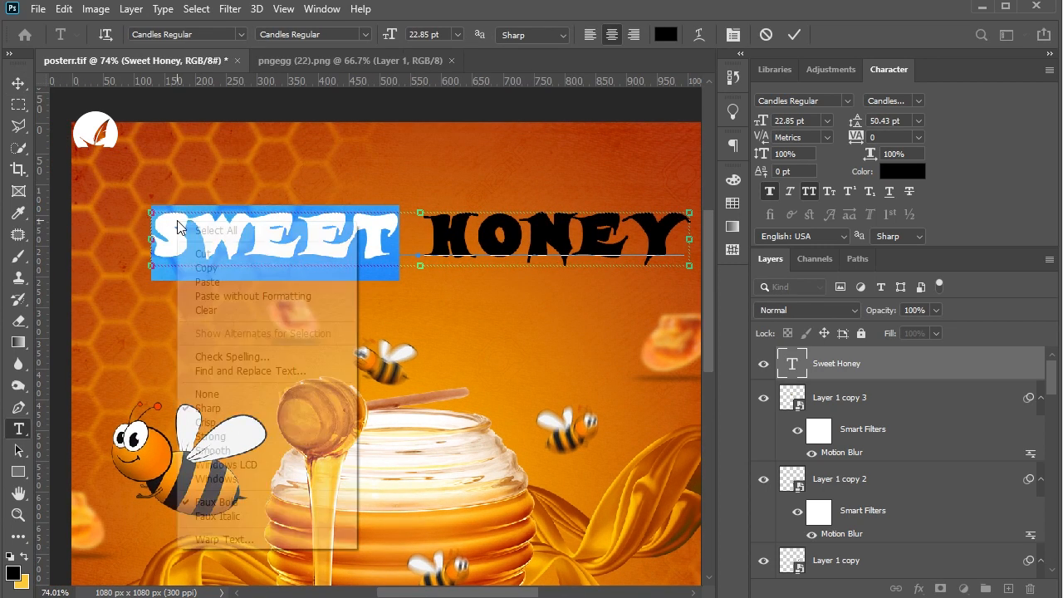
pyautogui.click(204, 251)
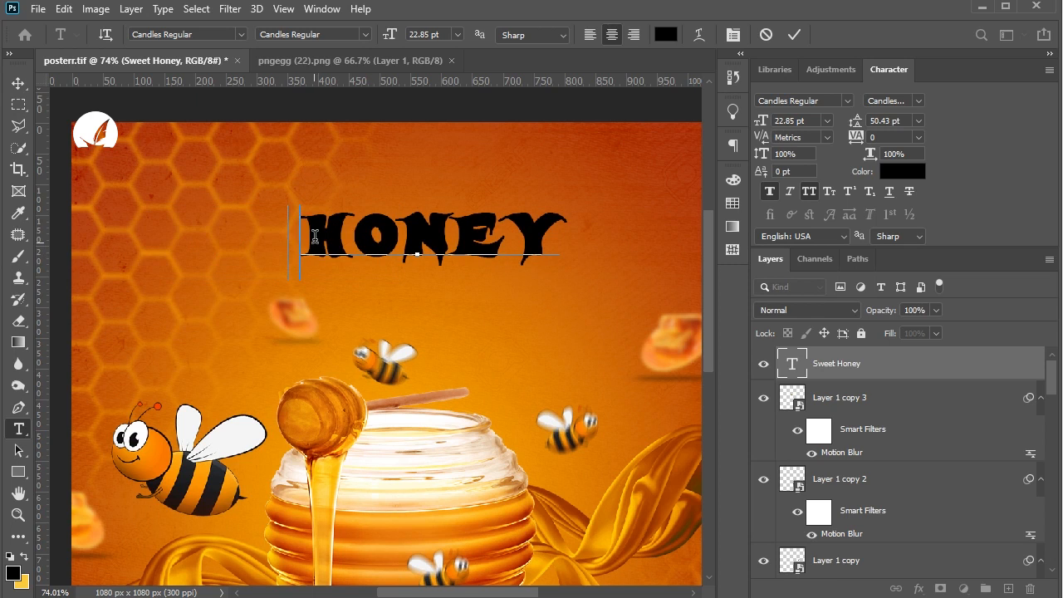
pyautogui.press('BackSpace')
pyautogui.click(19, 83)
# Set the Honey text color to white (ffffff).
pyautogui.click(903, 171)
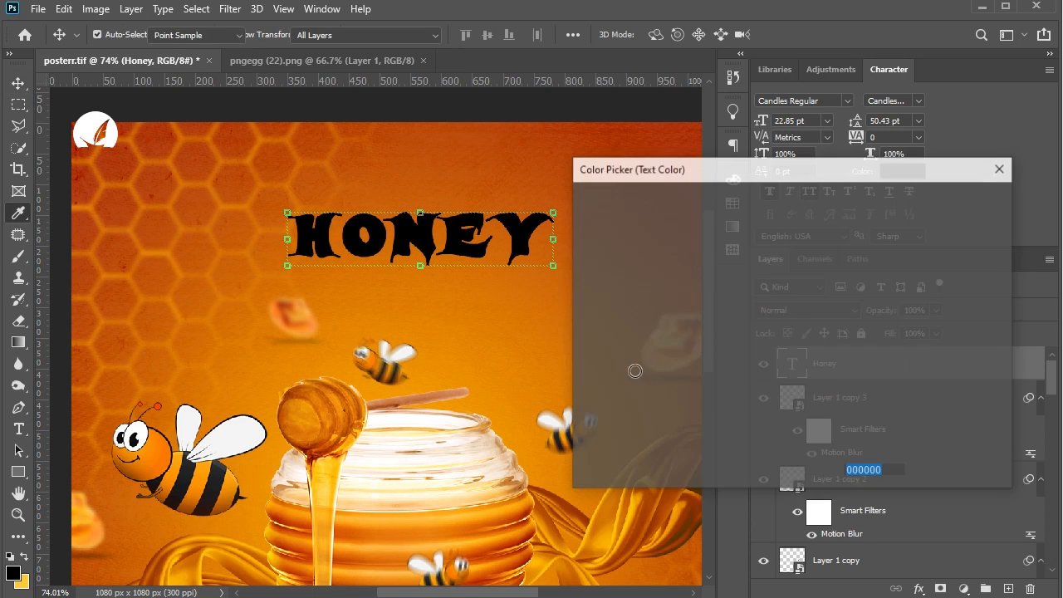
pyautogui.write('ffffff')
pyautogui.click(953, 203)
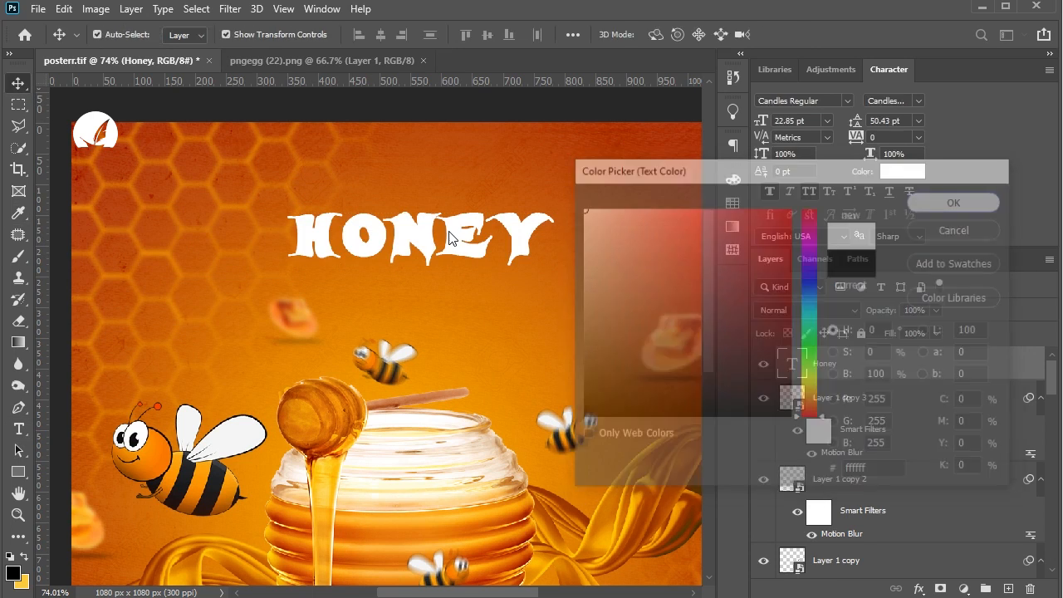
# Duplicate the Honey text layer, place the copy above the original, and replace its wording with "Sweet".
pyautogui.scroll(-4, 449, 231)
pyautogui.scroll(2, 510, 221)
pyautogui.moveTo(407, 187)
pyautogui.mouseDown()
pyautogui.moveTo(431, 243)
pyautogui.moveTo(400, 168)
pyautogui.mouseUp()
pyautogui.press('t')
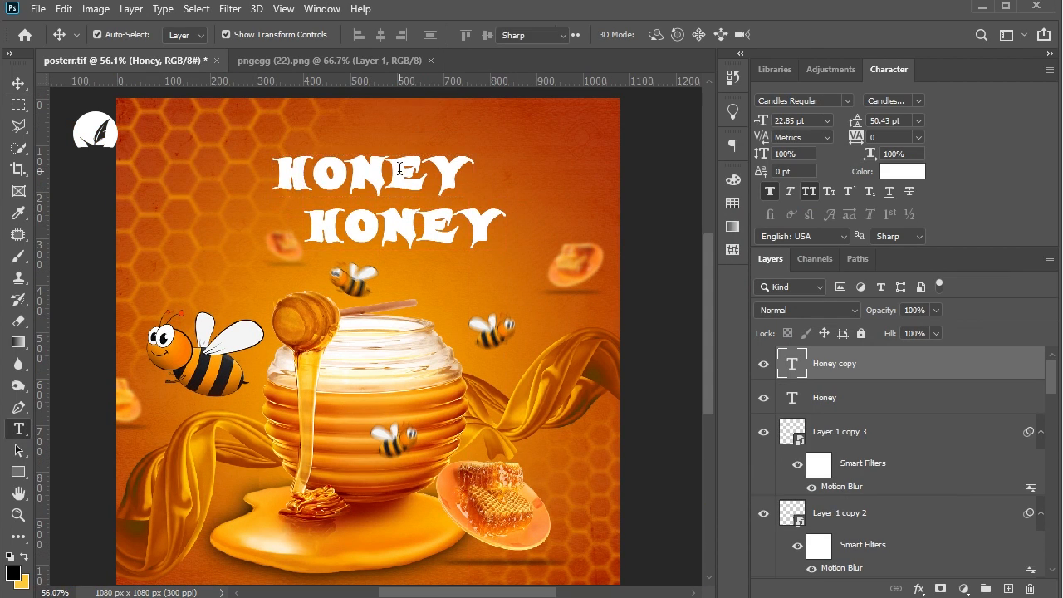
pyautogui.doubleClick(399, 169)
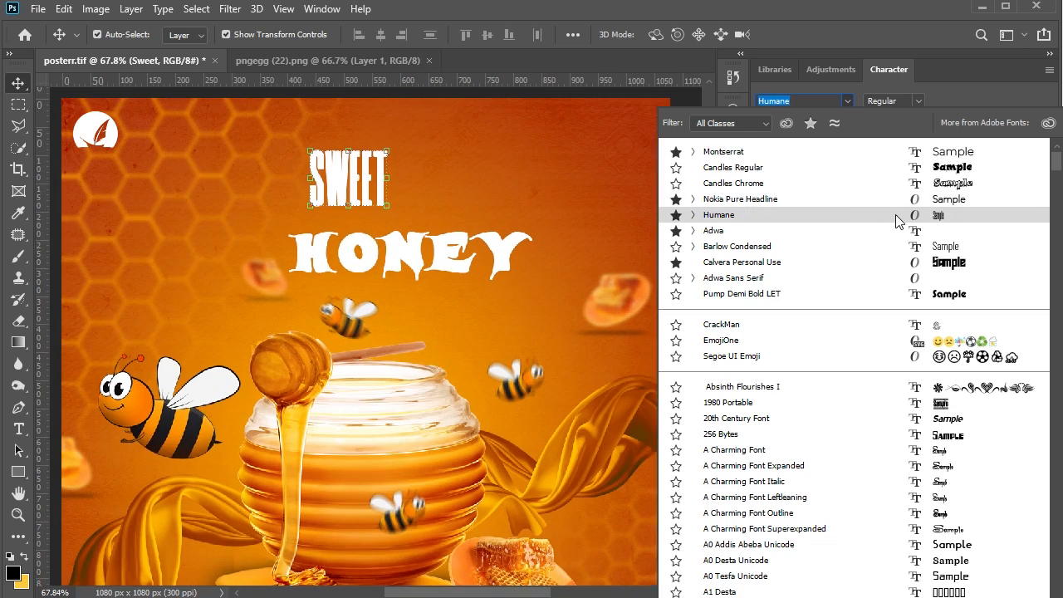
# Set the Sweet text to the Humane font in Bold and turn off its faux bold.
pyautogui.click(901, 216)
pyautogui.click(905, 101)
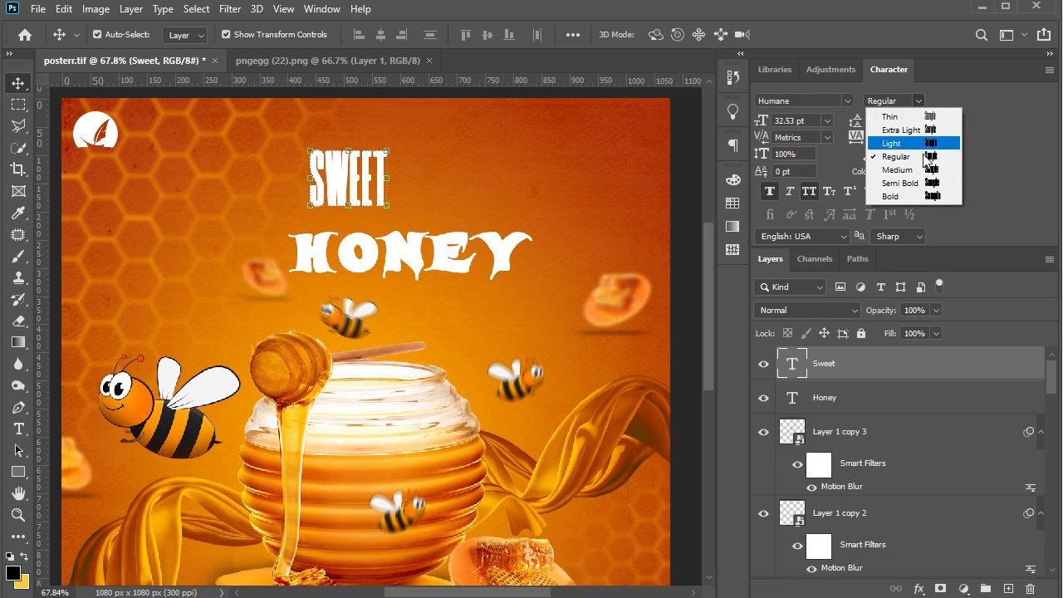
pyautogui.click(928, 198)
pyautogui.click(773, 189)
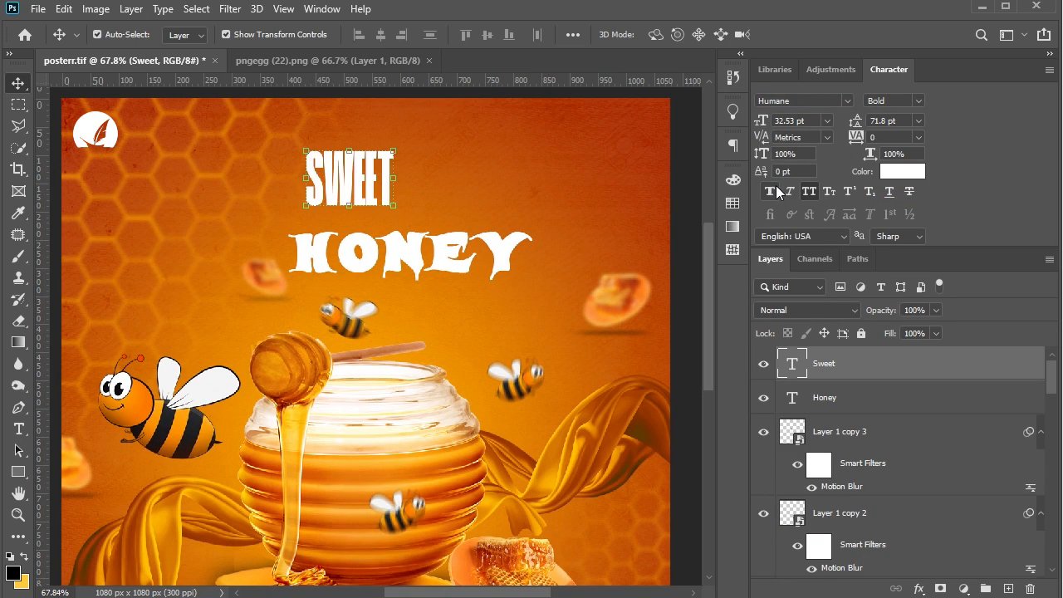
# Enlarge the Sweet text to about 74.92 pt and position it overlapping the start of the Honey text.
pyautogui.hotkey('ctrl', 't')
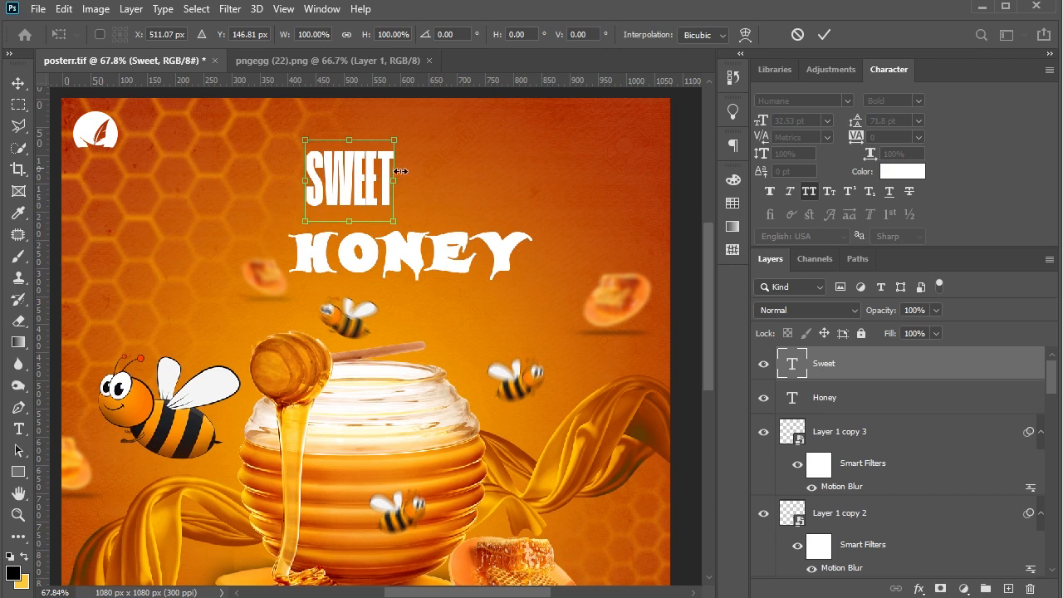
pyautogui.moveTo(400, 171); pyautogui.dragTo(298, 215)
pyautogui.press('Return')
pyautogui.scroll(1, 378, 219)
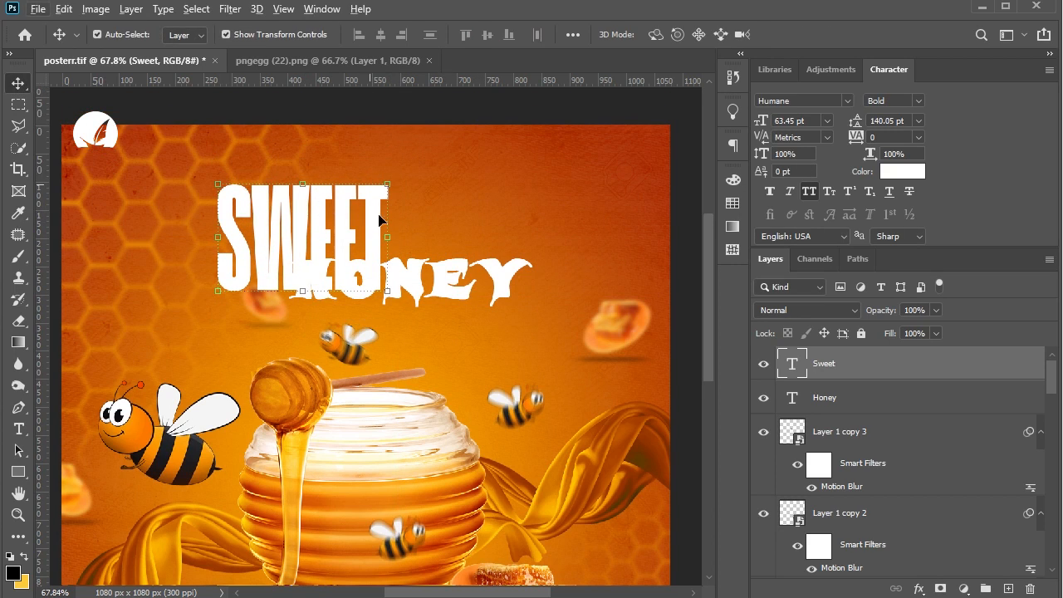
pyautogui.scroll(3, 379, 219)
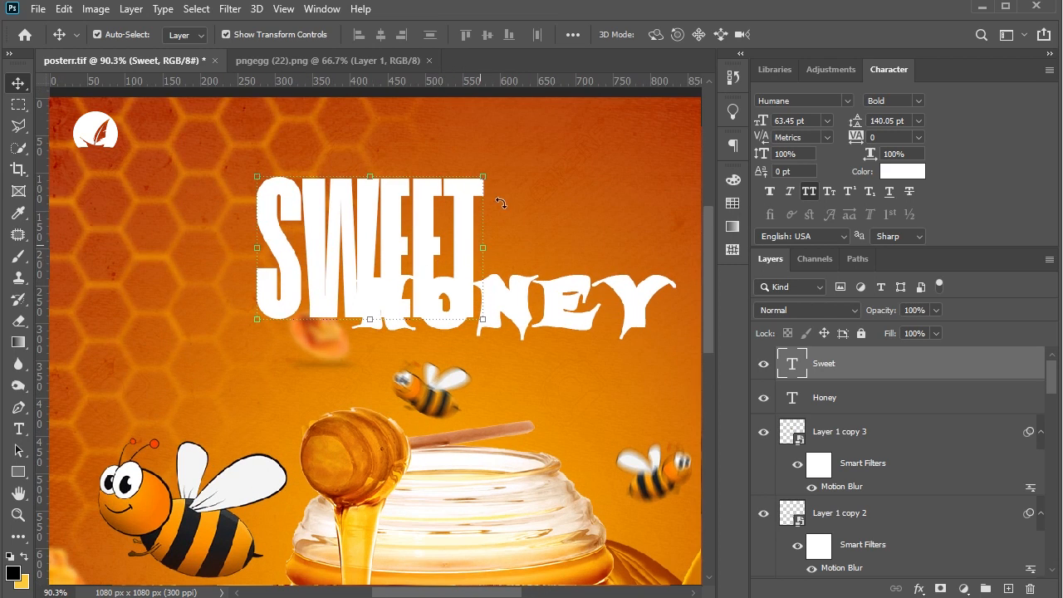
pyautogui.moveTo(488, 176); pyautogui.dragTo(526, 112)
pyautogui.moveTo(451, 218); pyautogui.dragTo(415, 233)
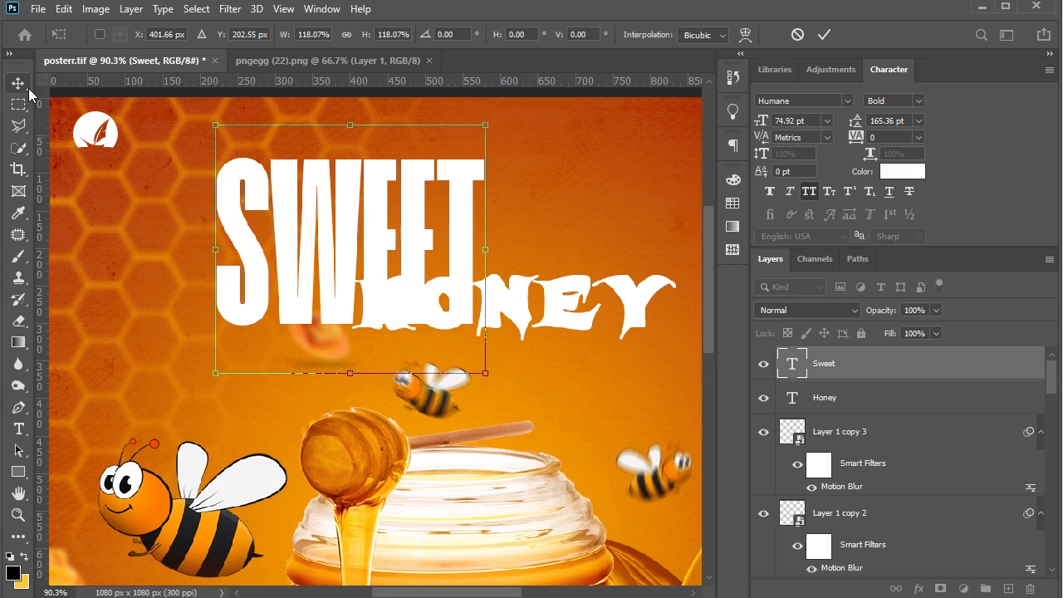
pyautogui.press('Return')
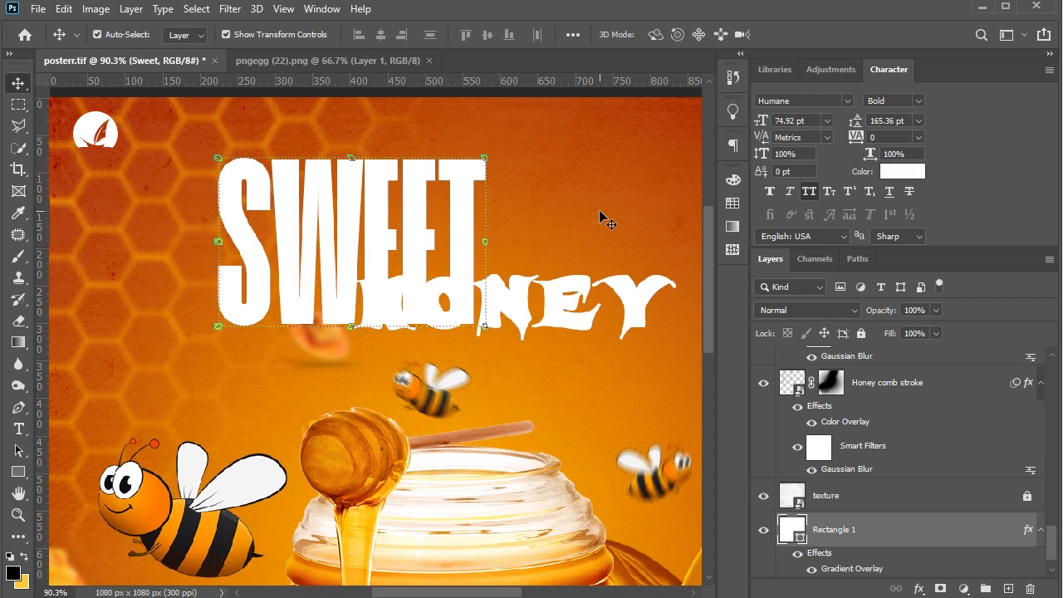
# Scale the Honey text up to 110.89%.
pyautogui.scroll(-3, 529, 217)
pyautogui.click(516, 281)
pyautogui.moveTo(646, 313); pyautogui.dragTo(666, 314)
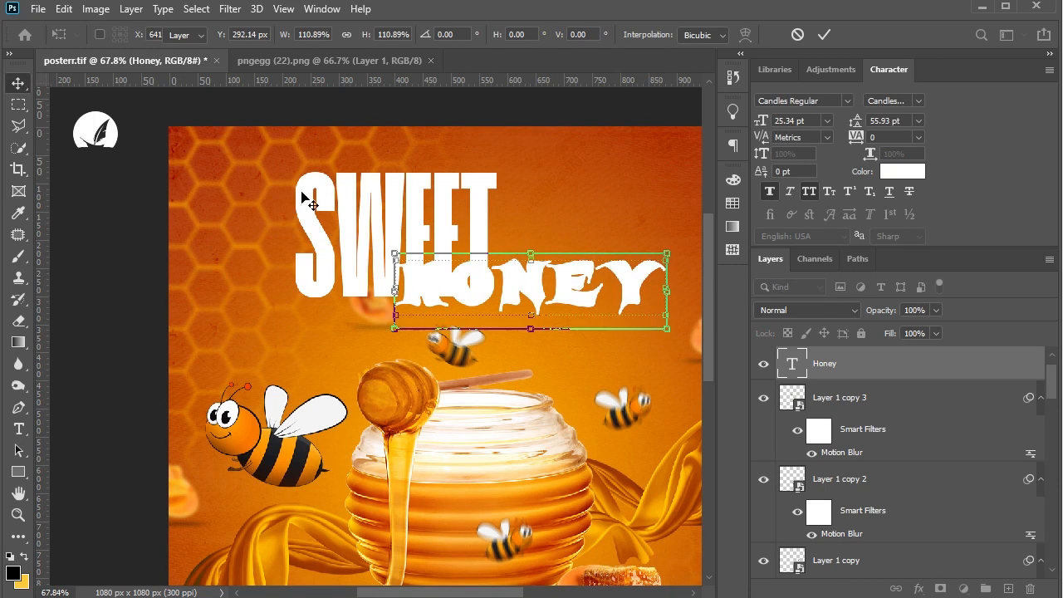
pyautogui.press('Return')
# Move the Sweet text slightly to the right, over the first letters of Honey.
pyautogui.click(378, 174)
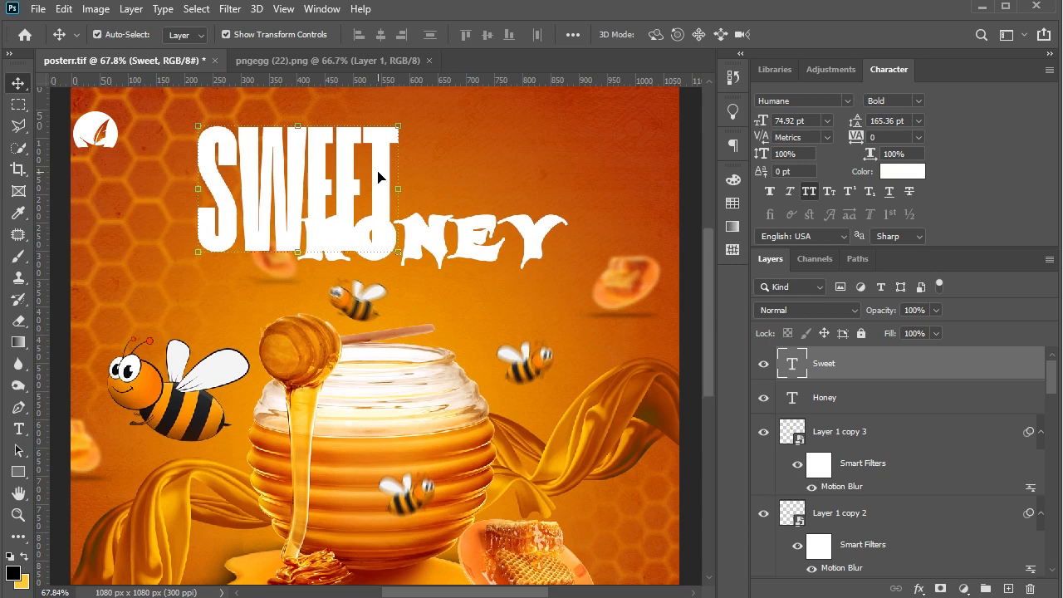
pyautogui.moveTo(378, 177); pyautogui.dragTo(417, 170)
pyautogui.click(533, 167)
# Turn off faux bold on the Honey text.
pyautogui.scroll(2, 475, 224)
pyautogui.click(476, 236)
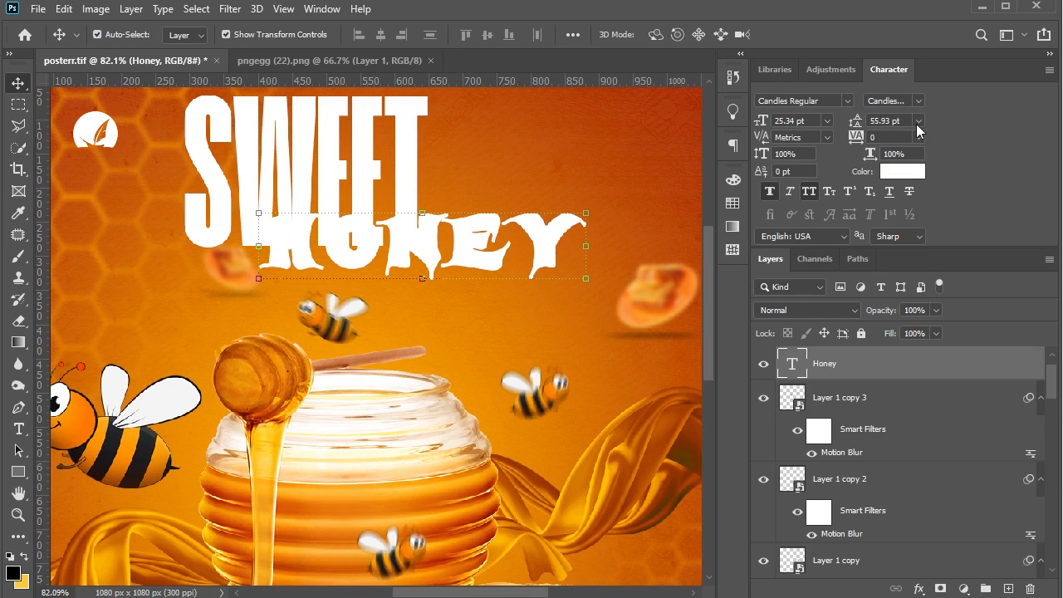
pyautogui.click(771, 192)
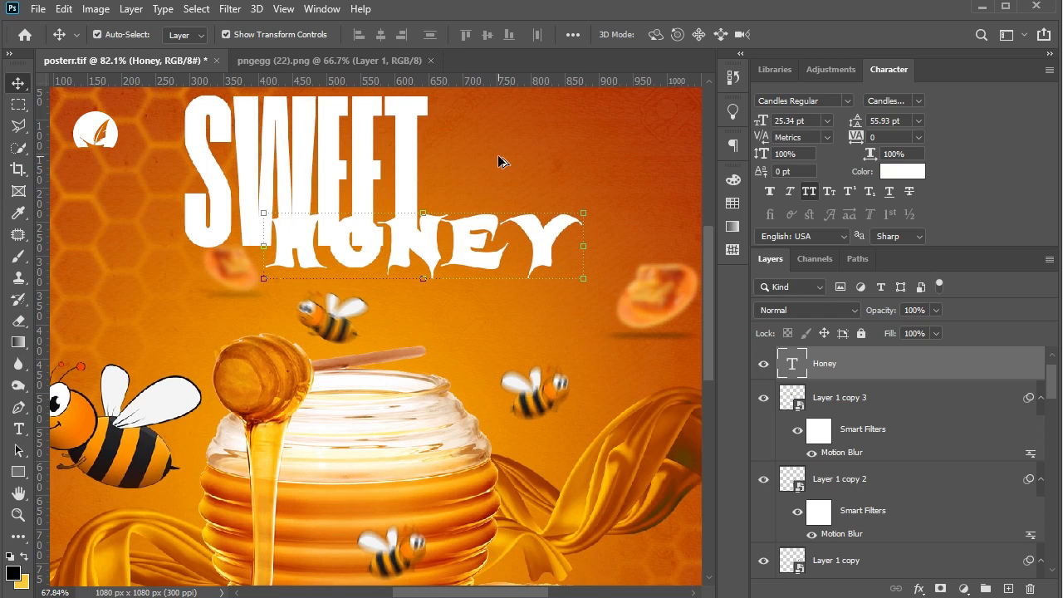
# Align the horizontal centers of the Sweet and Honey text layers.
pyautogui.scroll(-2, 501, 160)
pyautogui.keyDown('shift'); pyautogui.click(440, 171); pyautogui.keyUp('shift')
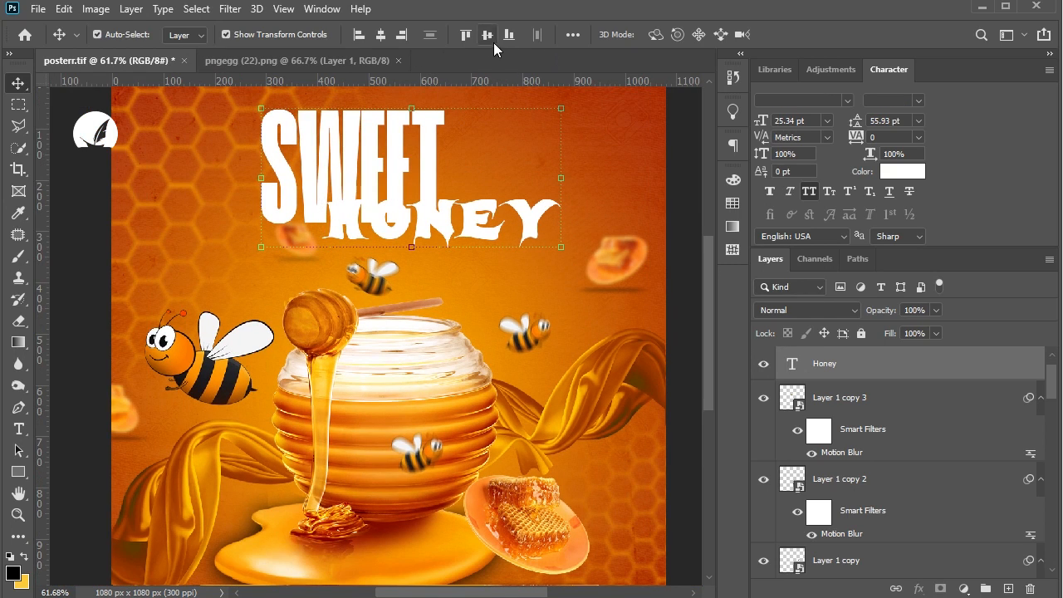
pyautogui.click(381, 36)
pyautogui.click(643, 214)
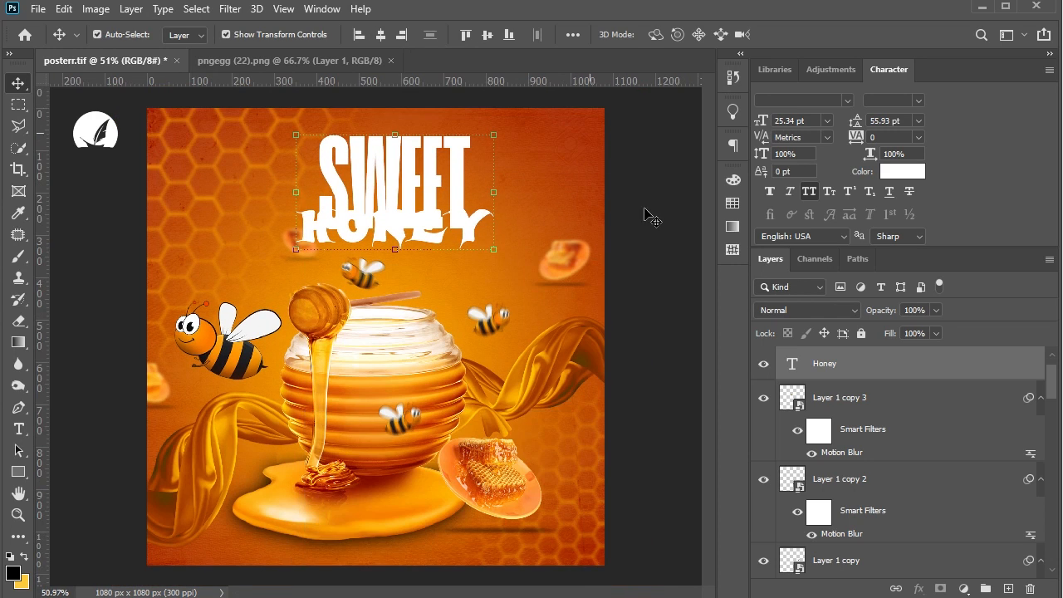
# Scale the Sweet and Honey text layers together to 117.96% and center them horizontally on the canvas.
pyautogui.scroll(2, 403, 194)
pyautogui.scroll(-2, 401, 277)
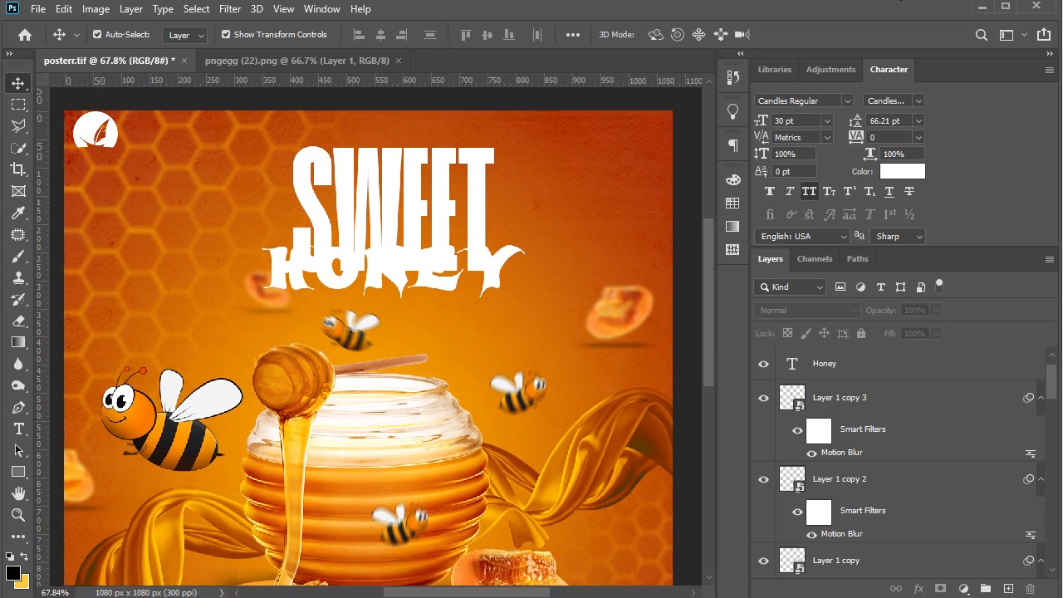
pyautogui.scroll(1, 406, 249)
pyautogui.click(411, 220)
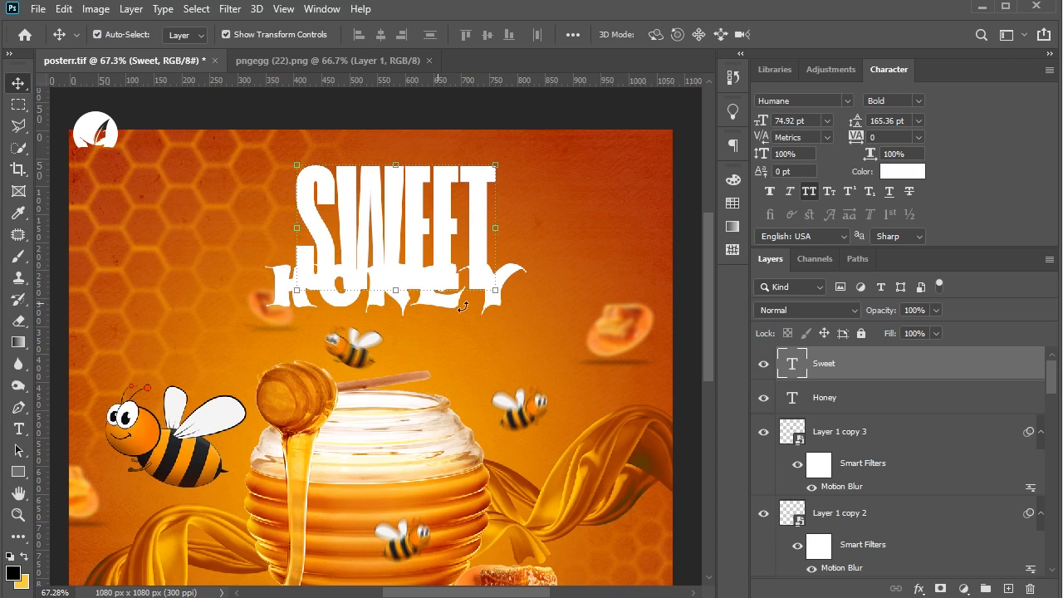
pyautogui.click(506, 348)
pyautogui.click(491, 290)
pyautogui.keyDown('shift'); pyautogui.click(481, 219); pyautogui.keyUp('shift')
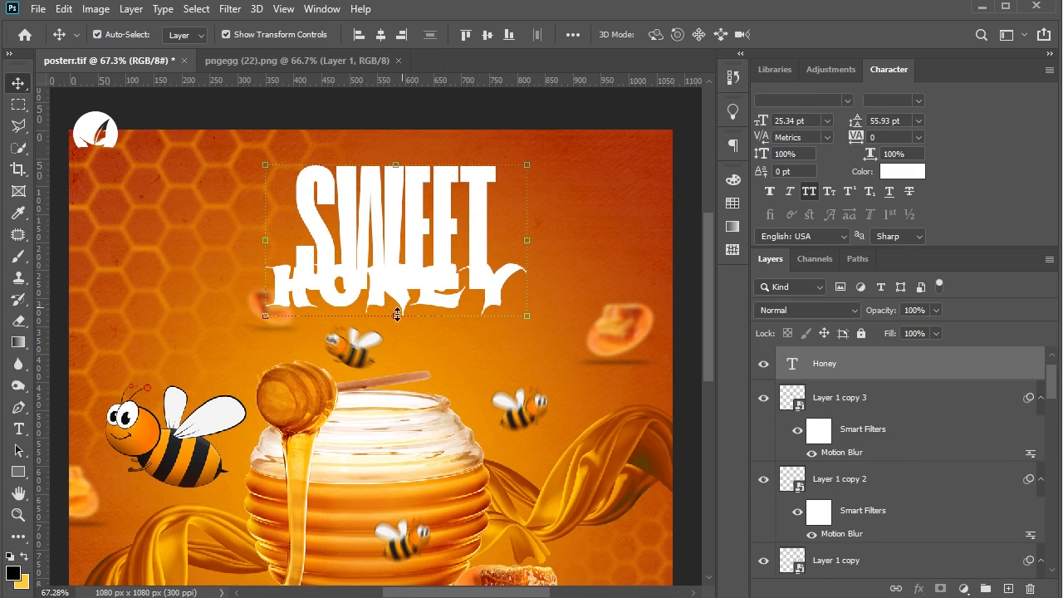
pyautogui.moveTo(397, 315); pyautogui.dragTo(390, 289)
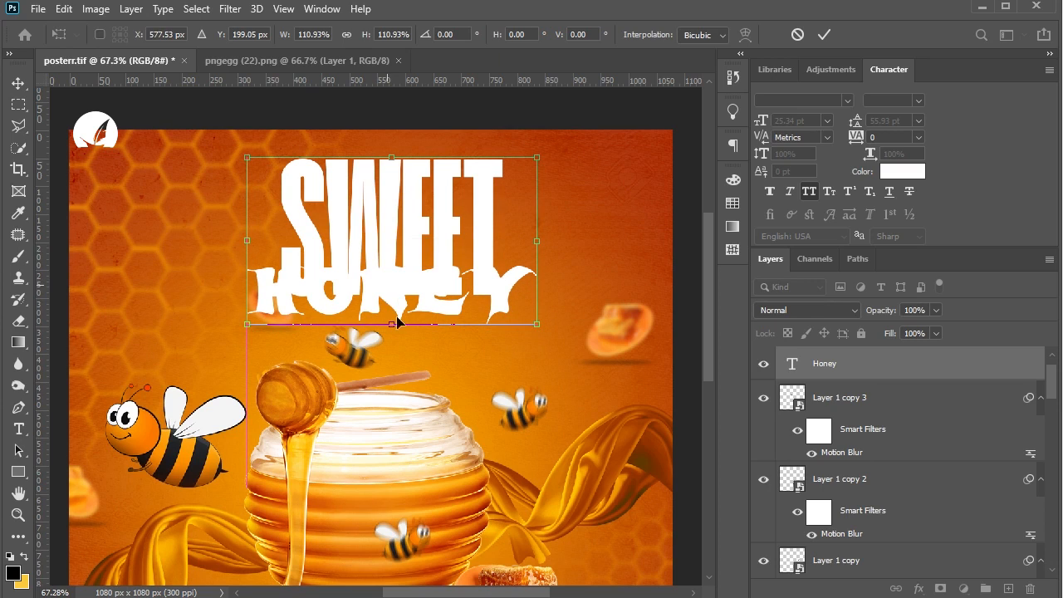
pyautogui.moveTo(395, 335); pyautogui.dragTo(396, 345)
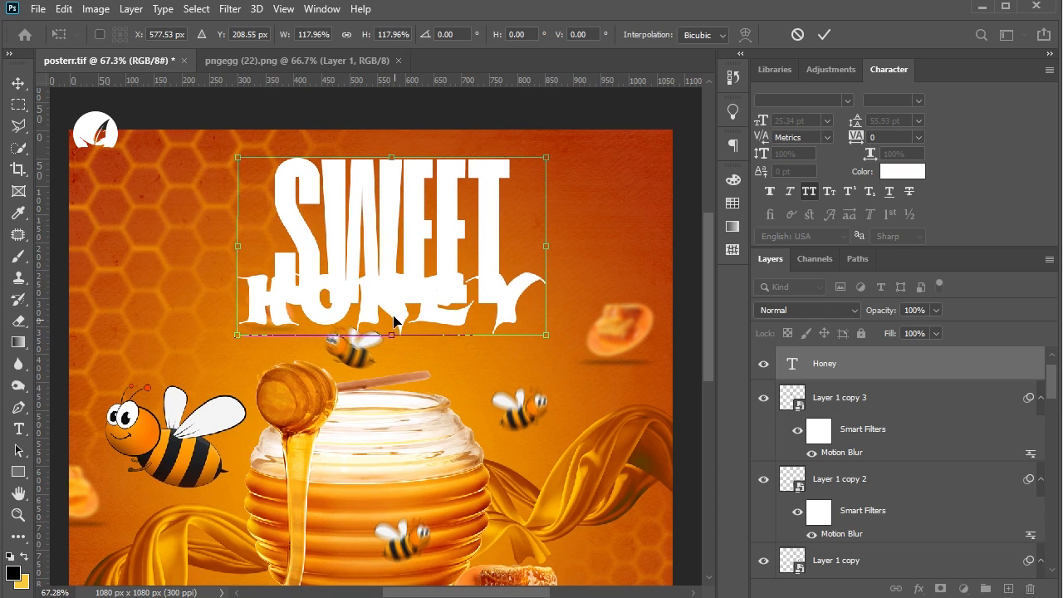
pyautogui.press('Return')
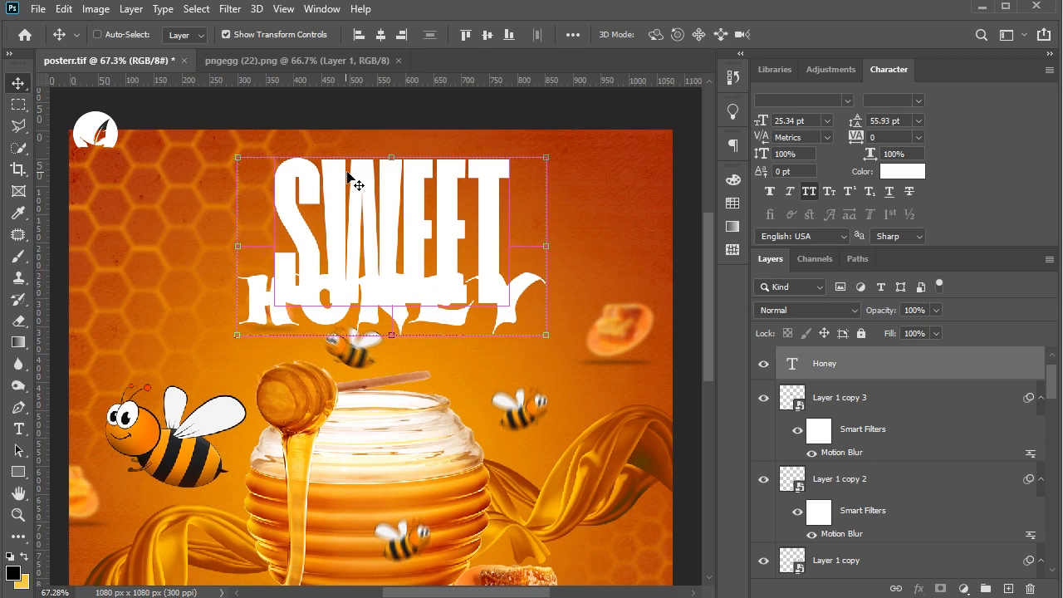
pyautogui.hotkey('ctrl', 'a')
pyautogui.hotkey('ctrl', 'd')
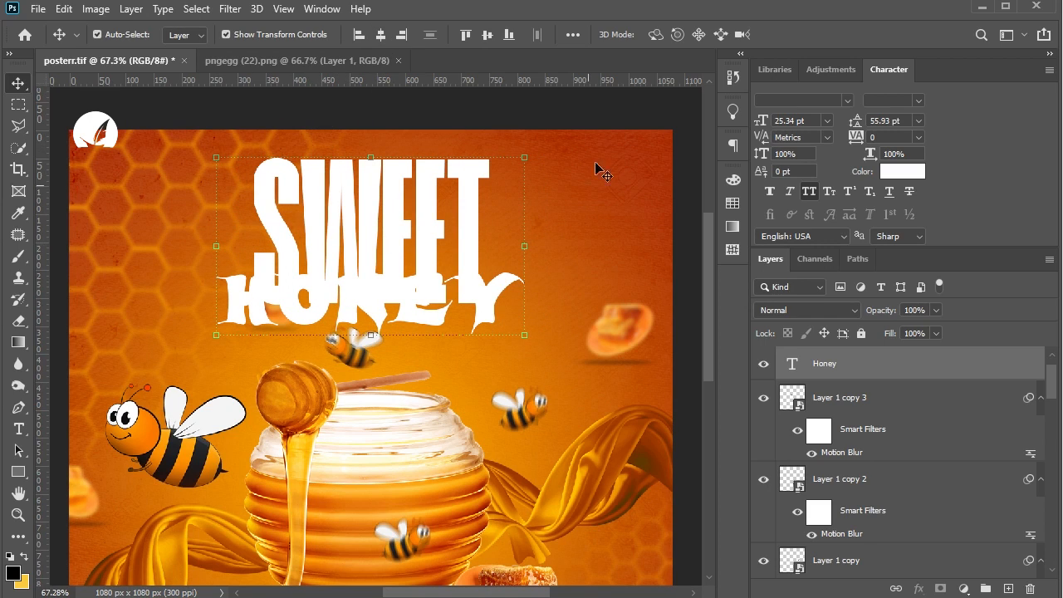
# Set the tracking of the Honey text to -40.
pyautogui.click(407, 310)
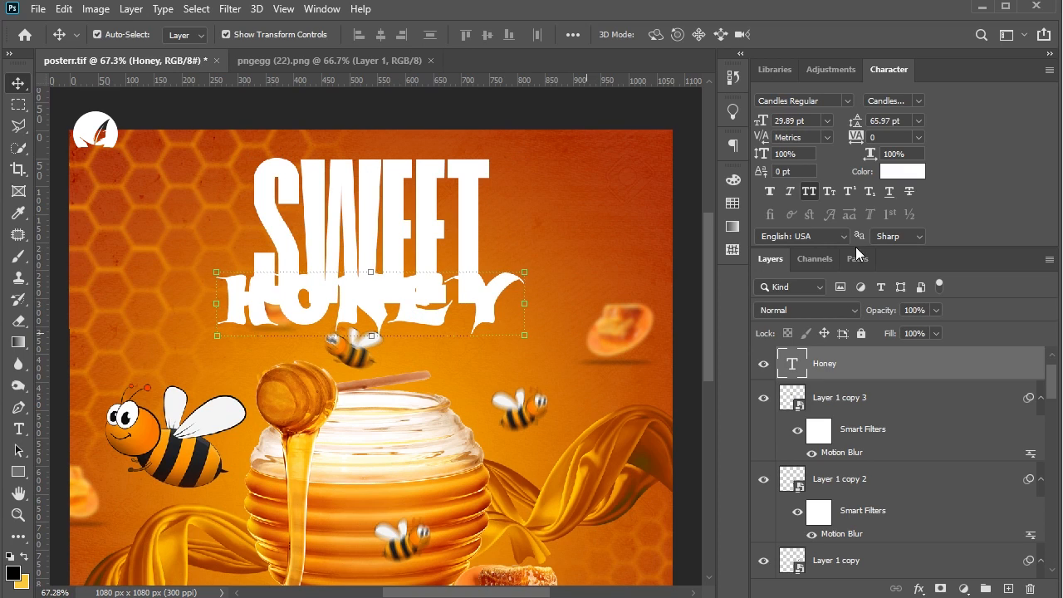
pyautogui.scroll(-4, 891, 134)
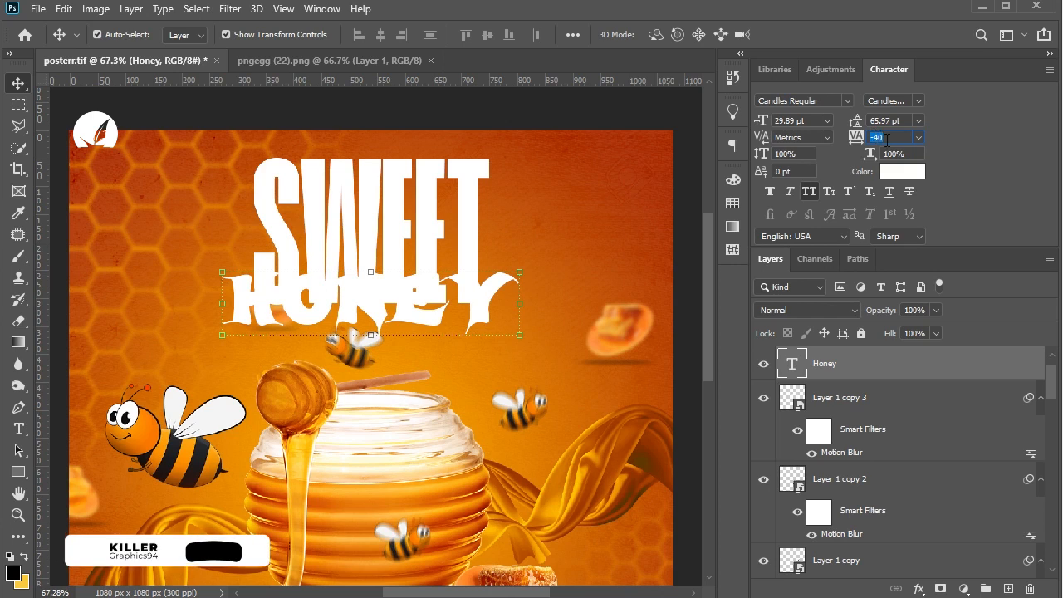
pyautogui.keyDown('ctrl'); pyautogui.click(795, 370); pyautogui.keyUp('ctrl')
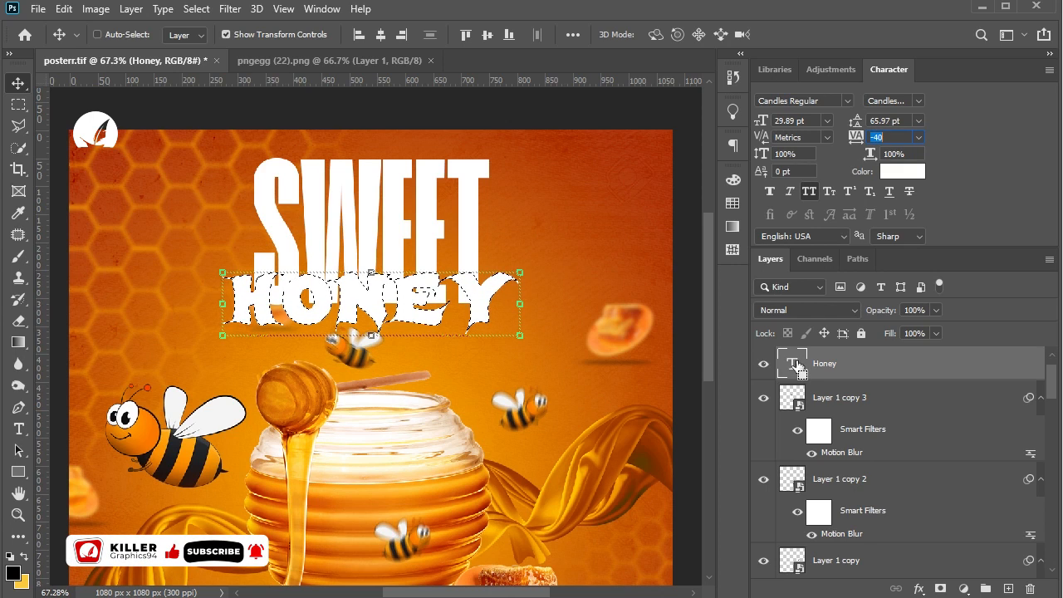
pyautogui.hotkey('ctrl', 'd')
pyautogui.click(196, 9)
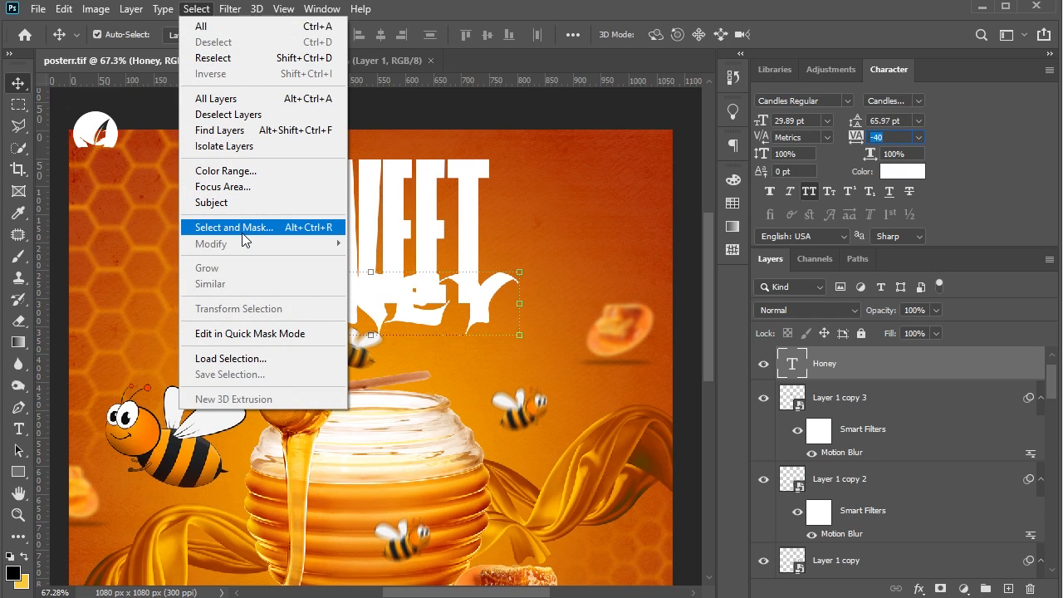
pyautogui.click(430, 155)
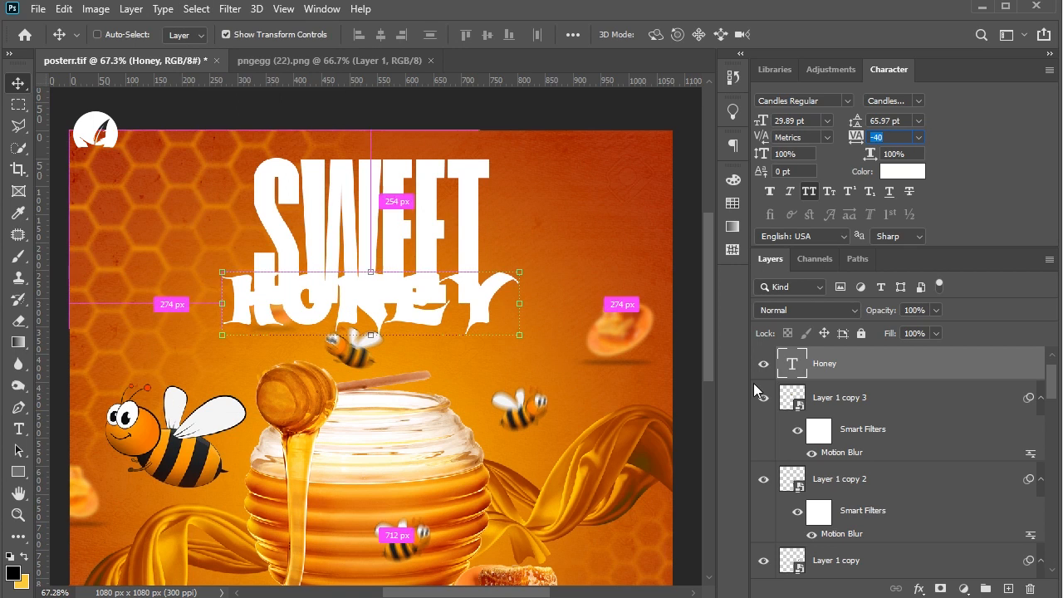
# Load the Honey lettering as a selection and expand it by 4 pixels.
pyautogui.keyDown('ctrl'); pyautogui.click(785, 367); pyautogui.keyUp('ctrl')
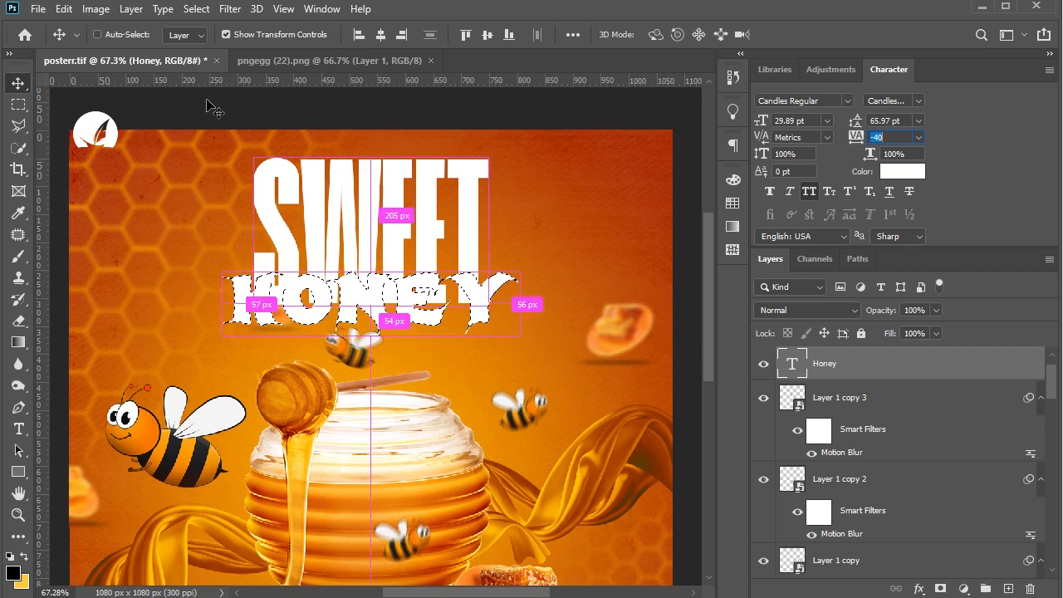
pyautogui.click(195, 8)
pyautogui.moveTo(242, 243)
pyautogui.click(374, 274)
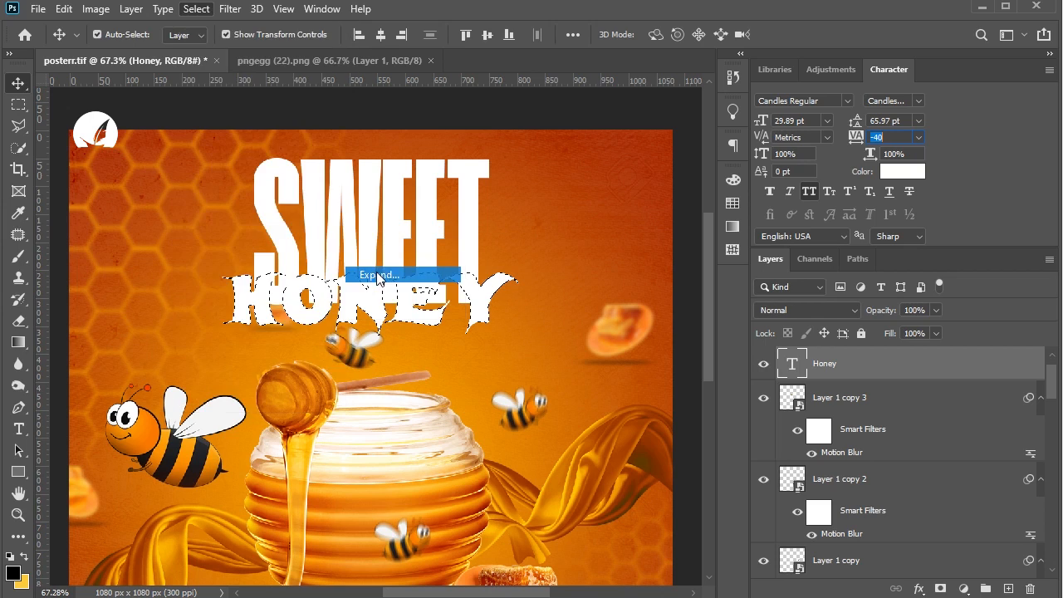
pyautogui.write('4')
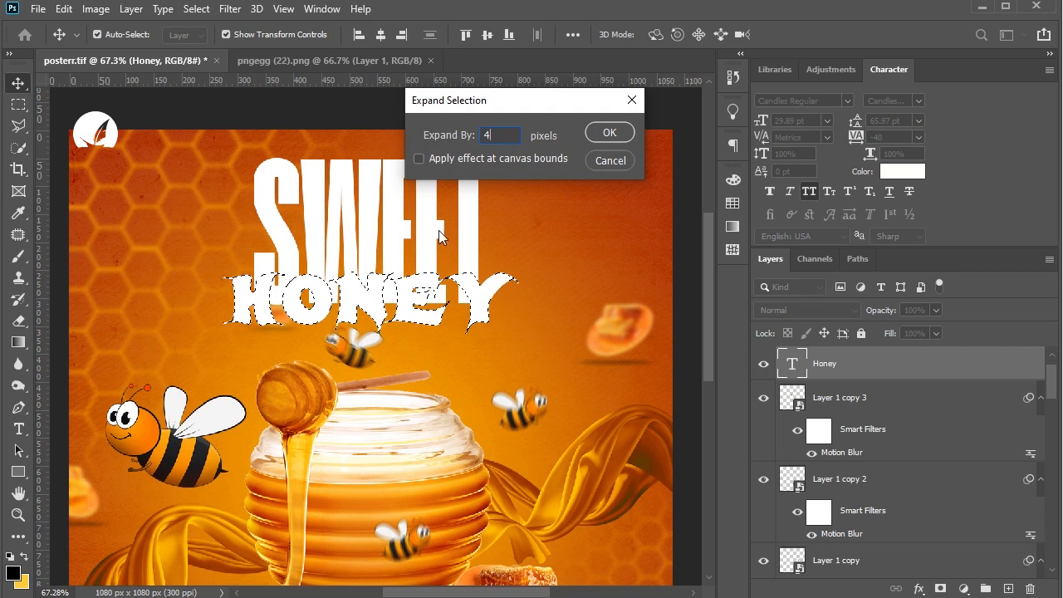
pyautogui.click(616, 137)
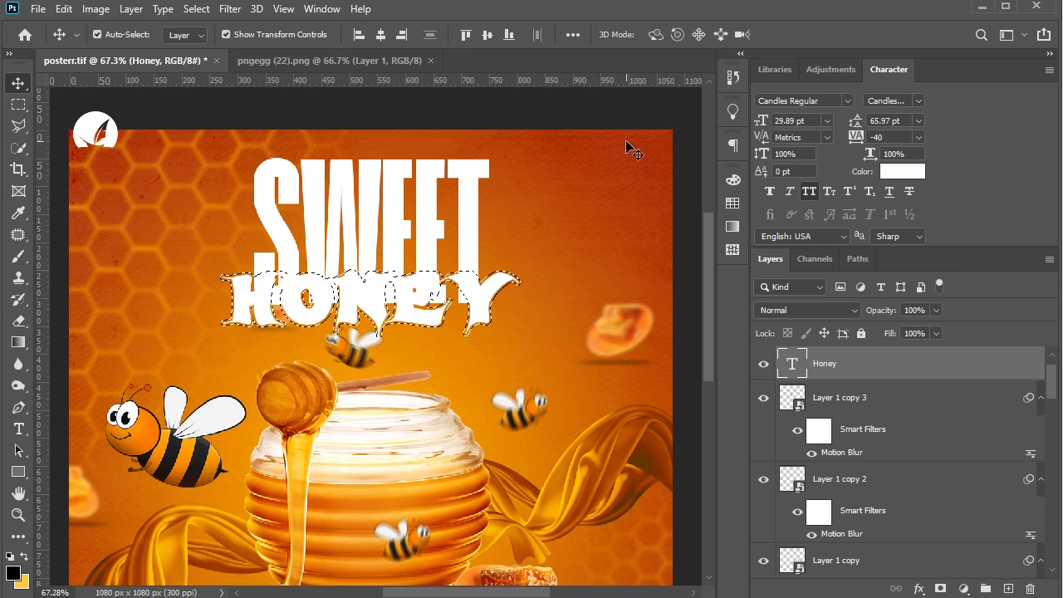
# Expand the Honey-shaped selection by 1 more pixel.
pyautogui.click(196, 8)
pyautogui.moveTo(266, 244)
pyautogui.click(376, 274)
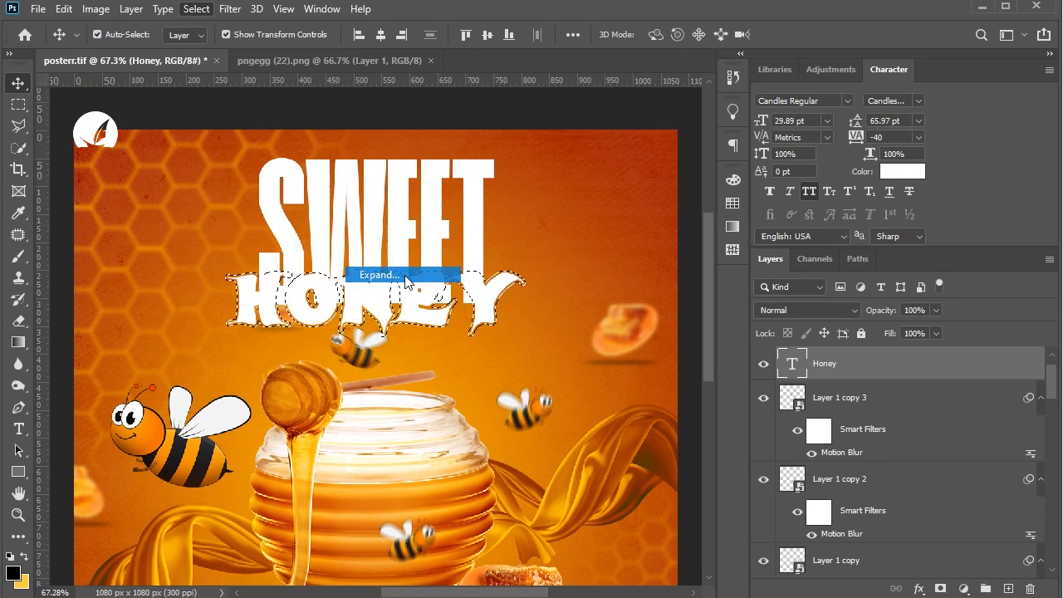
pyautogui.write('2')
pyautogui.press('Return')
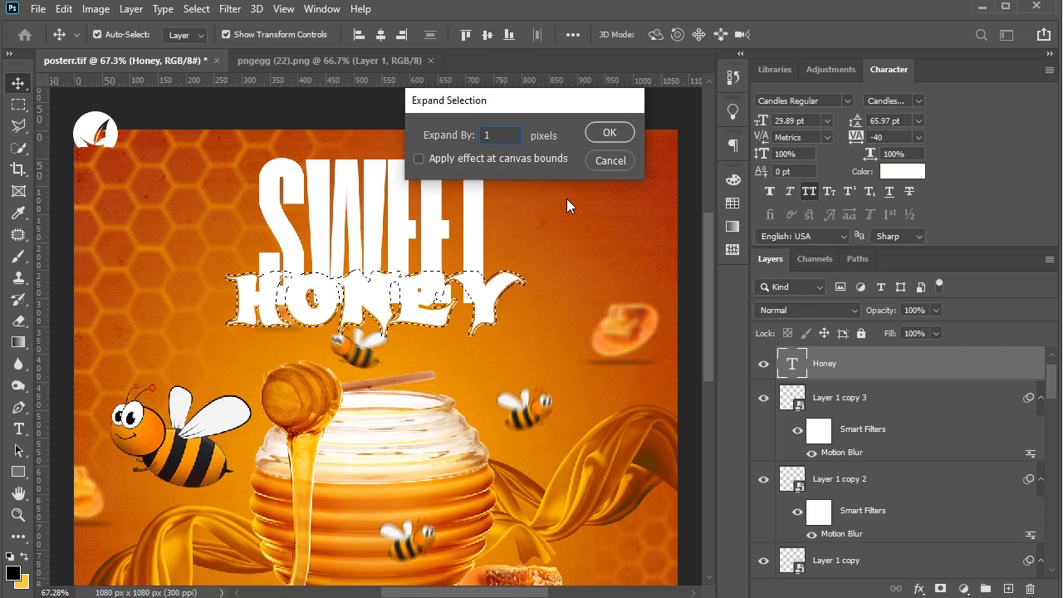
# Add a layer mask to the Sweet text from the expanded selection and invert it to cut the Honey outline out of Sweet.
pyautogui.scroll(1, 940, 504)
pyautogui.click(878, 363)
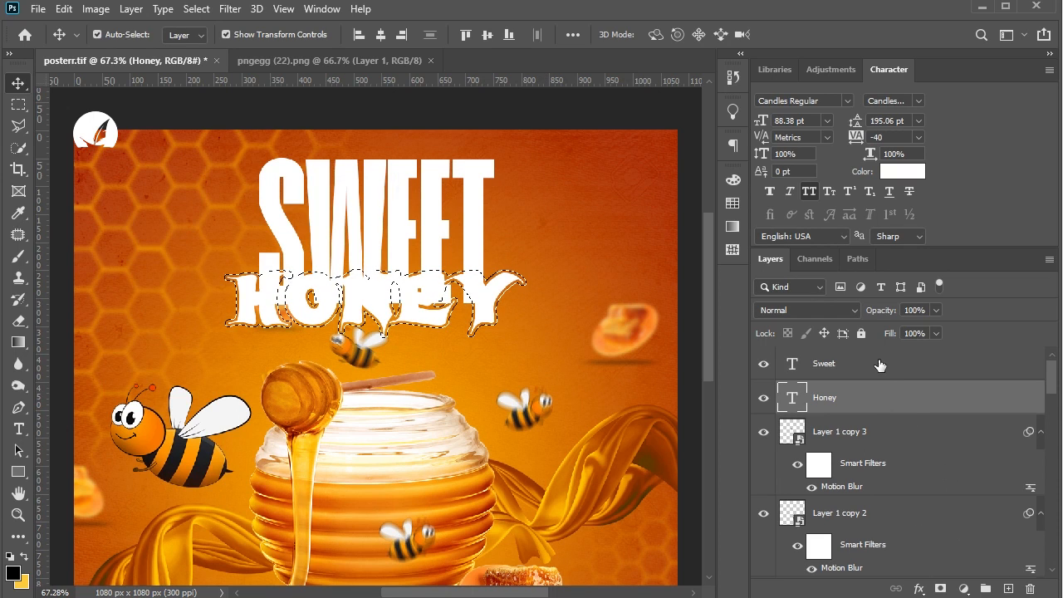
pyautogui.click(941, 588)
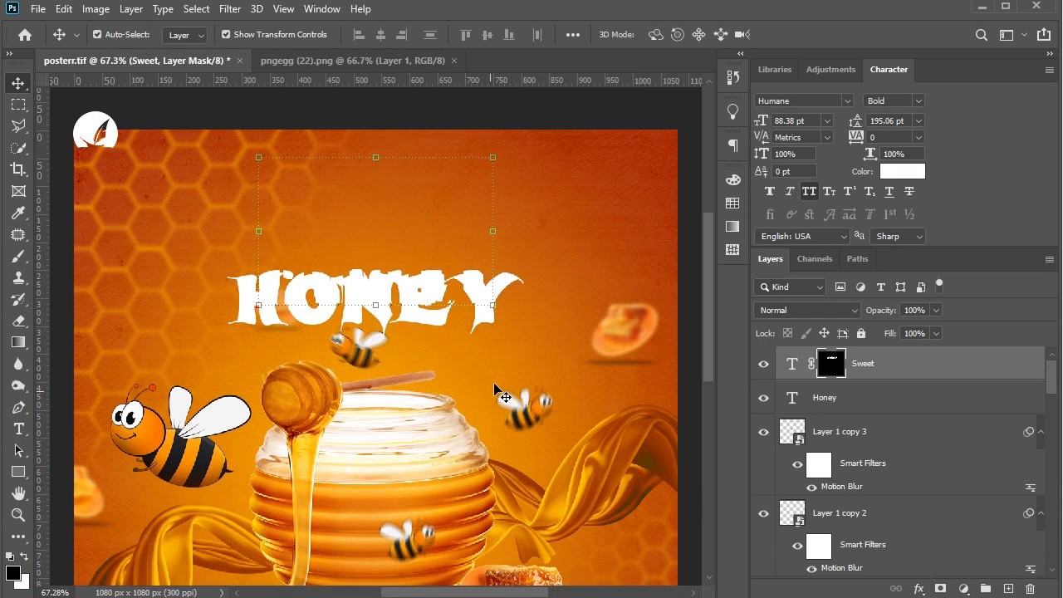
pyautogui.press('ctrl')
pyautogui.hotkey('ctrl', 'i')
pyautogui.click(588, 213)
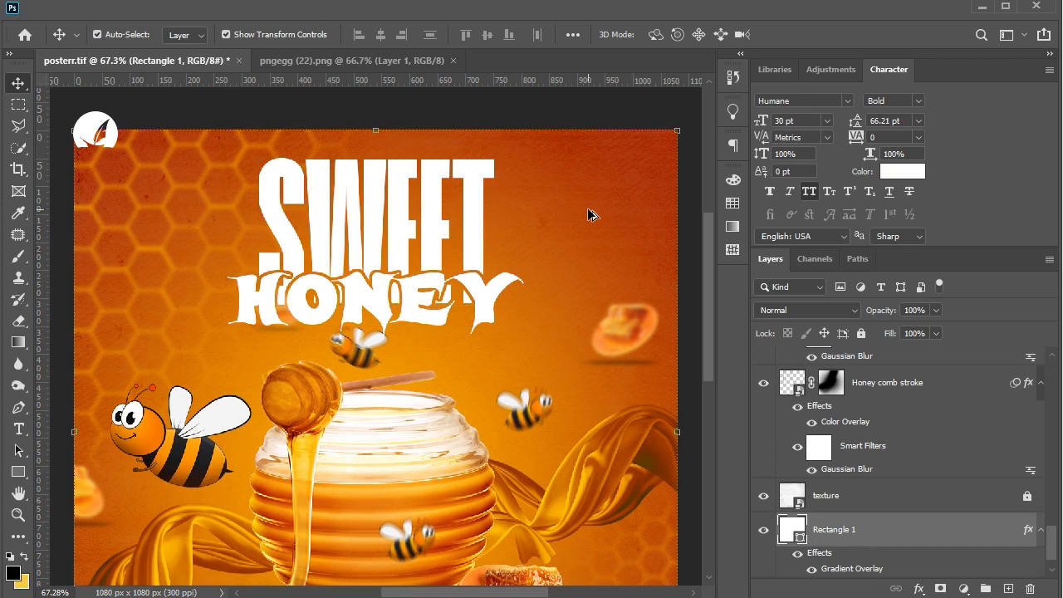
pyautogui.scroll(-2, 396, 247)
pyautogui.scroll(1, 375, 242)
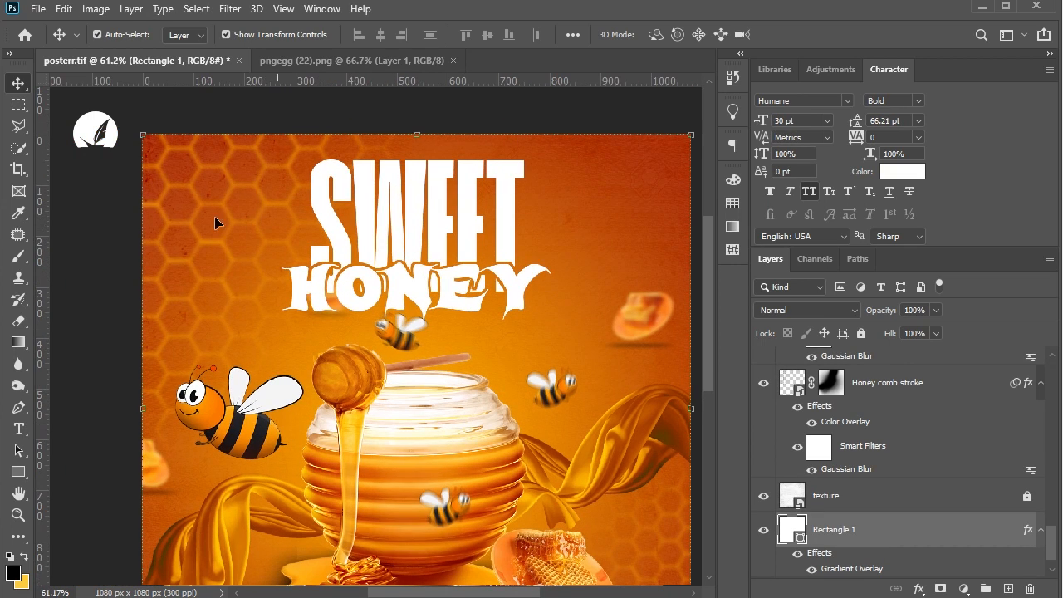
pyautogui.scroll(1, 493, 237)
# Change the Honey text color to golden yellow, febb1a.
pyautogui.click(504, 234)
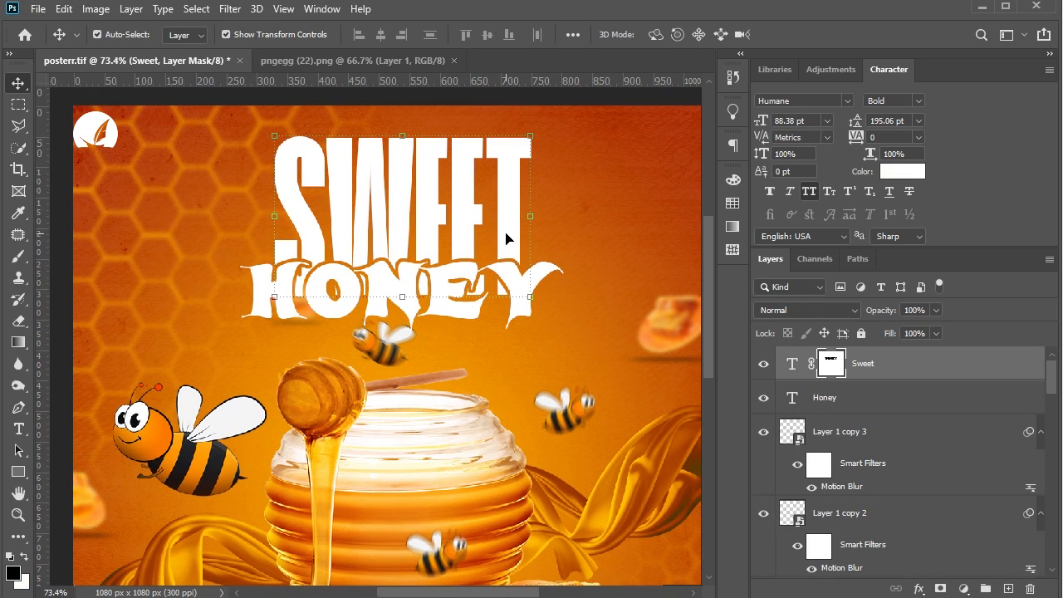
pyautogui.click(620, 227)
pyautogui.click(520, 280)
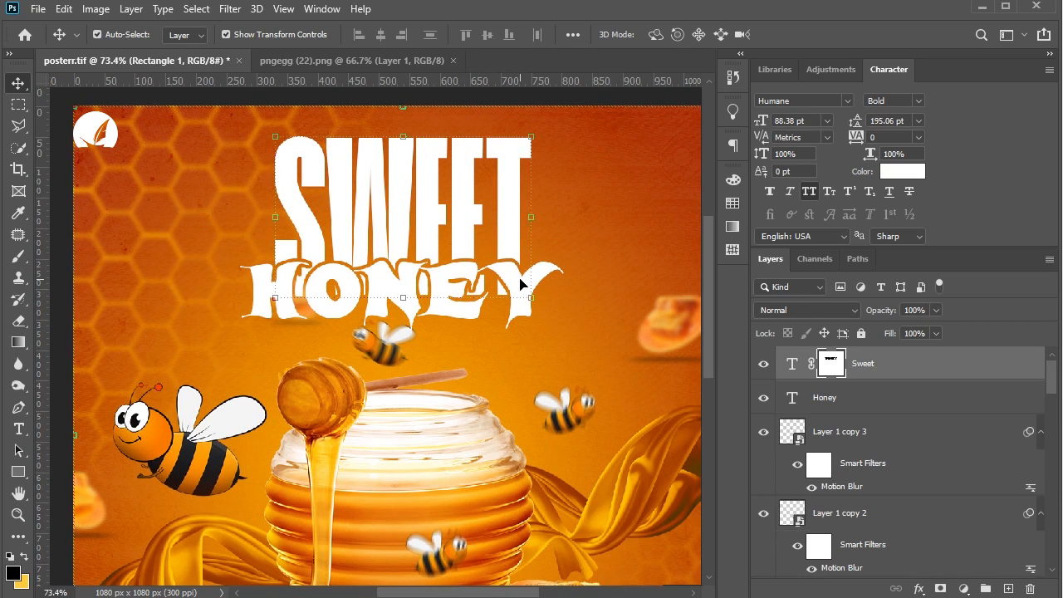
pyautogui.click(558, 270)
pyautogui.click(901, 171)
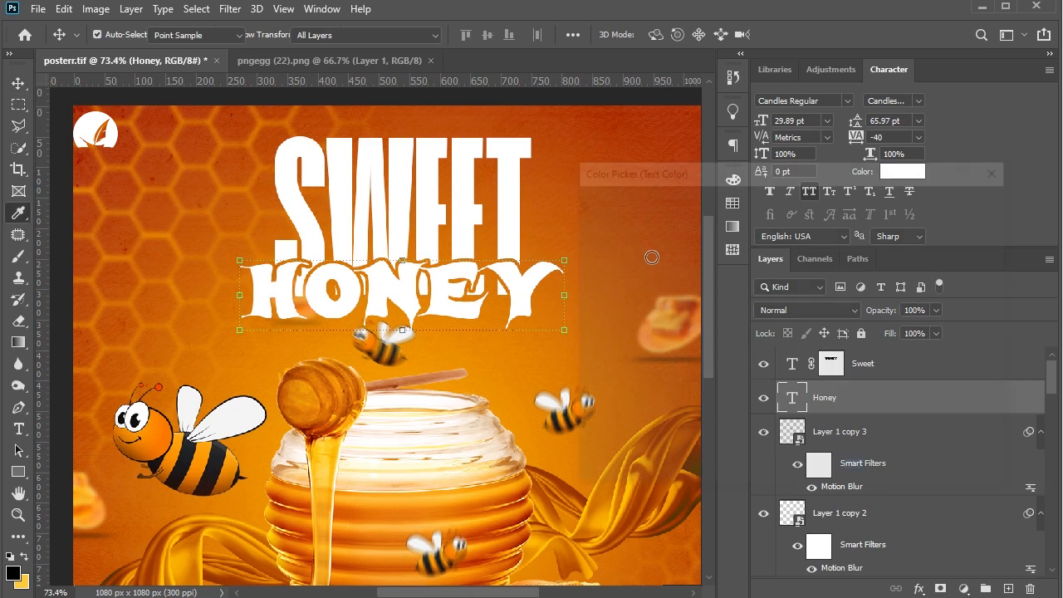
pyautogui.write('ffbc1a')
pyautogui.click(927, 203)
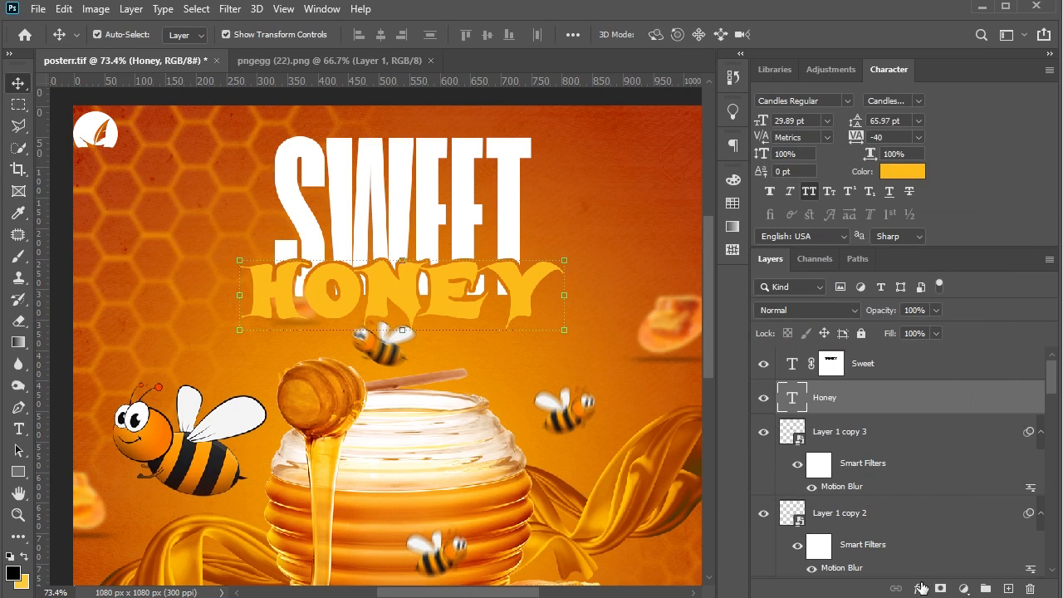
# Add a Stroke effect in white, ffffff, to the Honey text layer.
pyautogui.click(918, 588)
pyautogui.click(943, 464)
pyautogui.moveTo(794, 132); pyautogui.dragTo(801, 136)
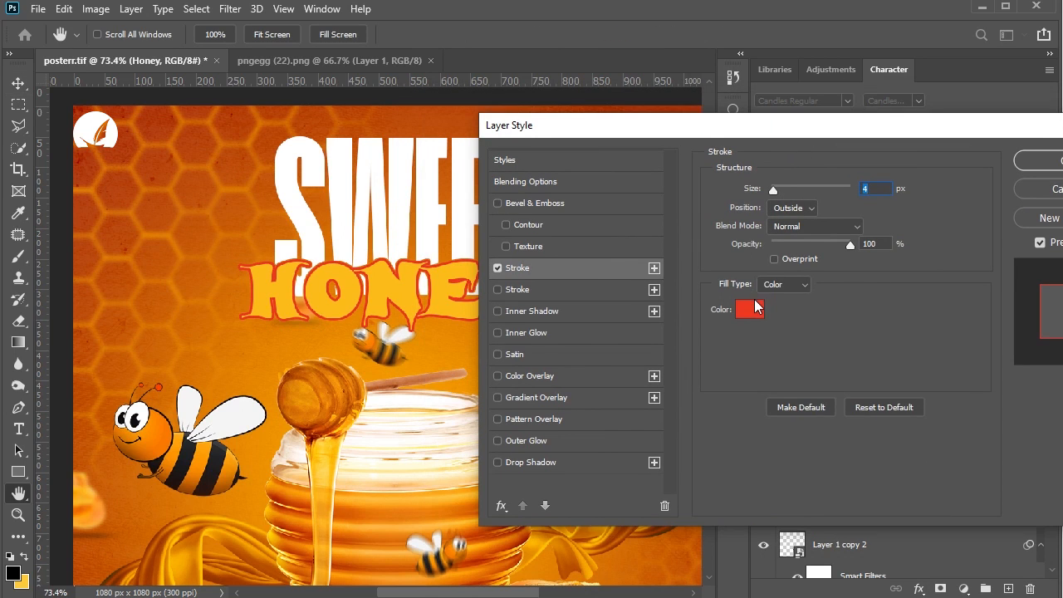
pyautogui.click(744, 315)
pyautogui.moveTo(666, 376)
pyautogui.mouseDown()
pyautogui.moveTo(626, 394)
pyautogui.moveTo(572, 174)
pyautogui.mouseUp()
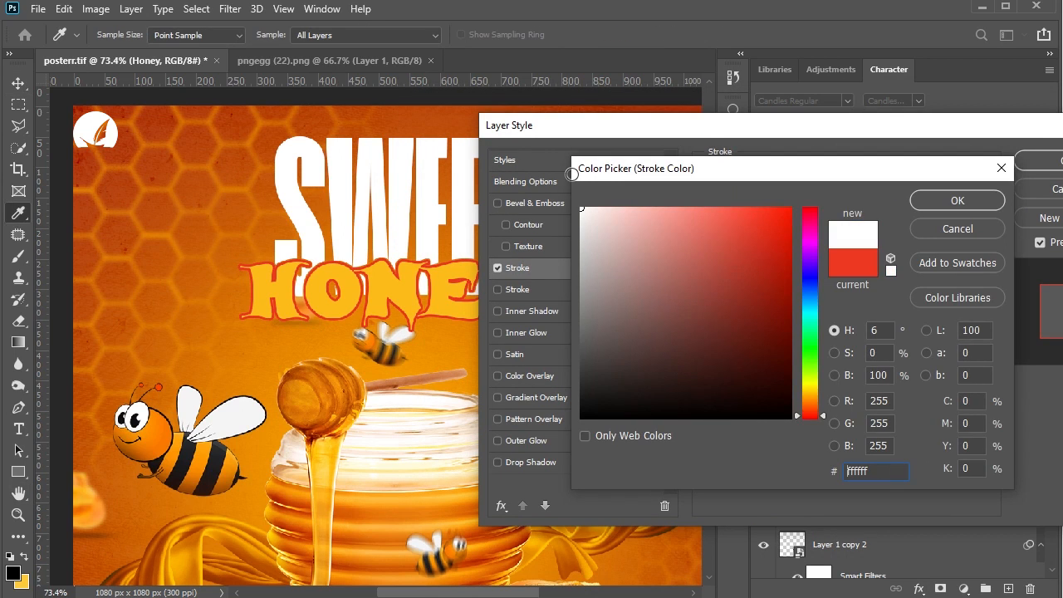
pyautogui.click(922, 208)
# Try the Inside position for the Honey stroke and switch it back to Outside.
pyautogui.moveTo(704, 139)
pyautogui.mouseDown()
pyautogui.moveTo(691, 293)
pyautogui.moveTo(647, 467)
pyautogui.moveTo(663, 437)
pyautogui.mouseUp()
pyautogui.click(749, 507)
pyautogui.click(751, 532)
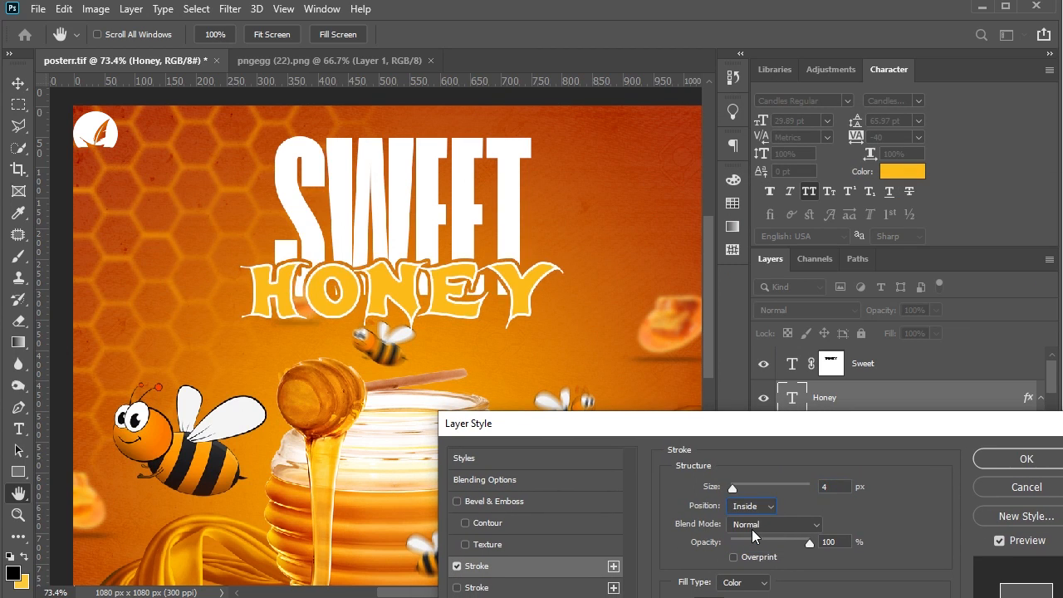
pyautogui.click(768, 520)
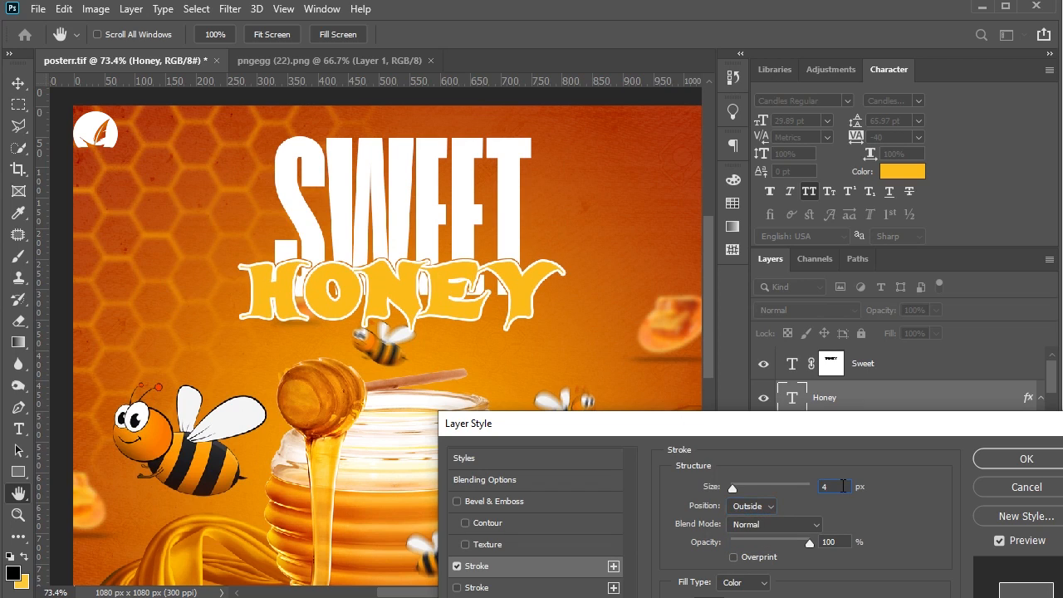
# Set the Honey stroke size to 3 px and apply the layer style.
pyautogui.scroll(-1, 844, 486)
pyautogui.scroll(-1, 844, 485)
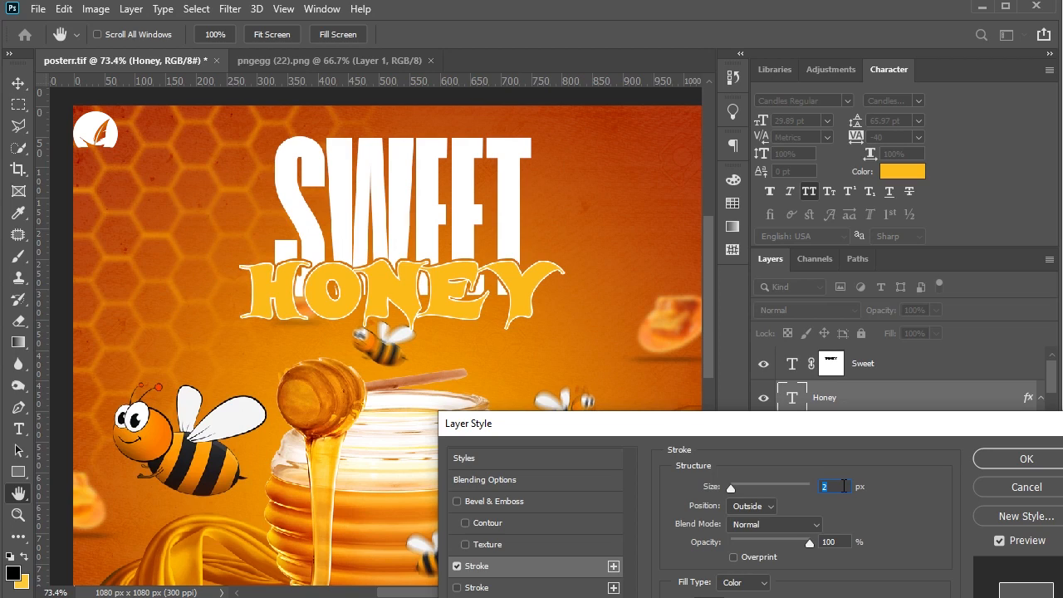
pyautogui.scroll(1, 843, 485)
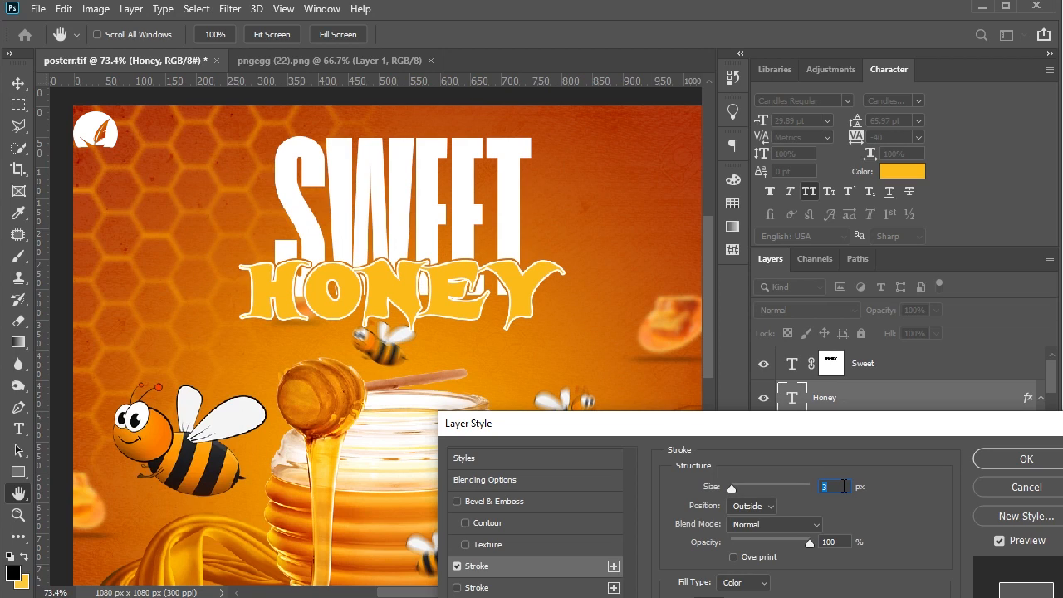
pyautogui.moveTo(860, 429)
pyautogui.mouseDown()
pyautogui.moveTo(856, 357)
pyautogui.moveTo(822, 298)
pyautogui.mouseUp()
pyautogui.press('Up')
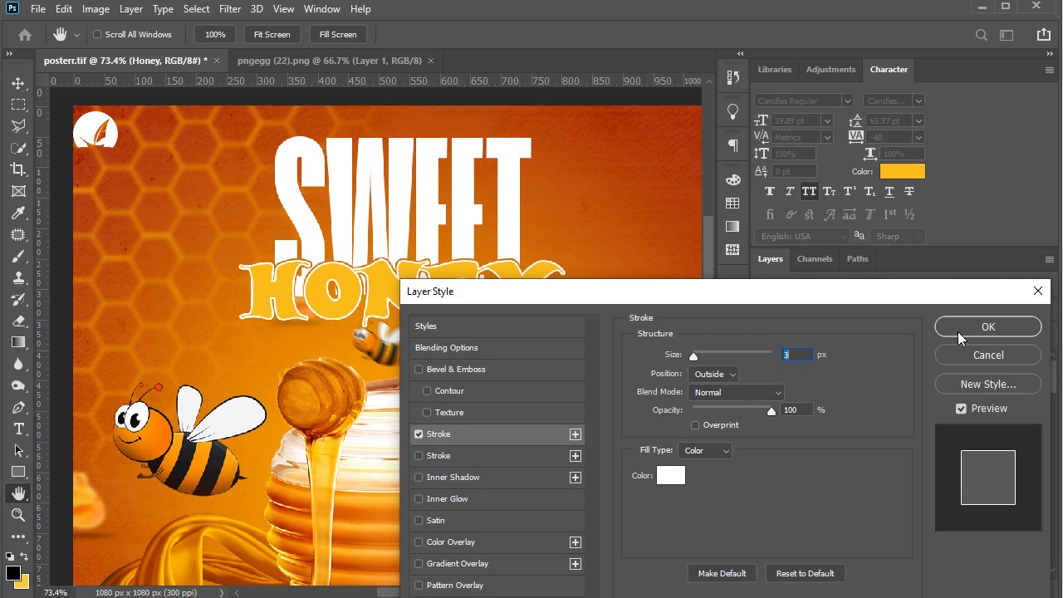
pyautogui.click(960, 337)
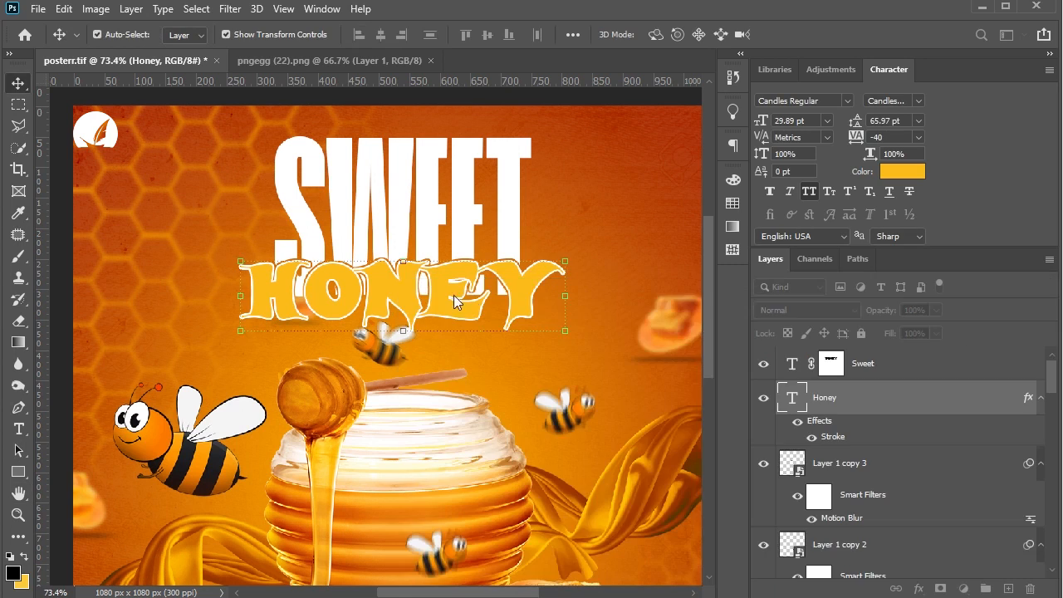
pyautogui.scroll(-3, 425, 292)
pyautogui.click(639, 347)
pyautogui.scroll(-3, 357, 266)
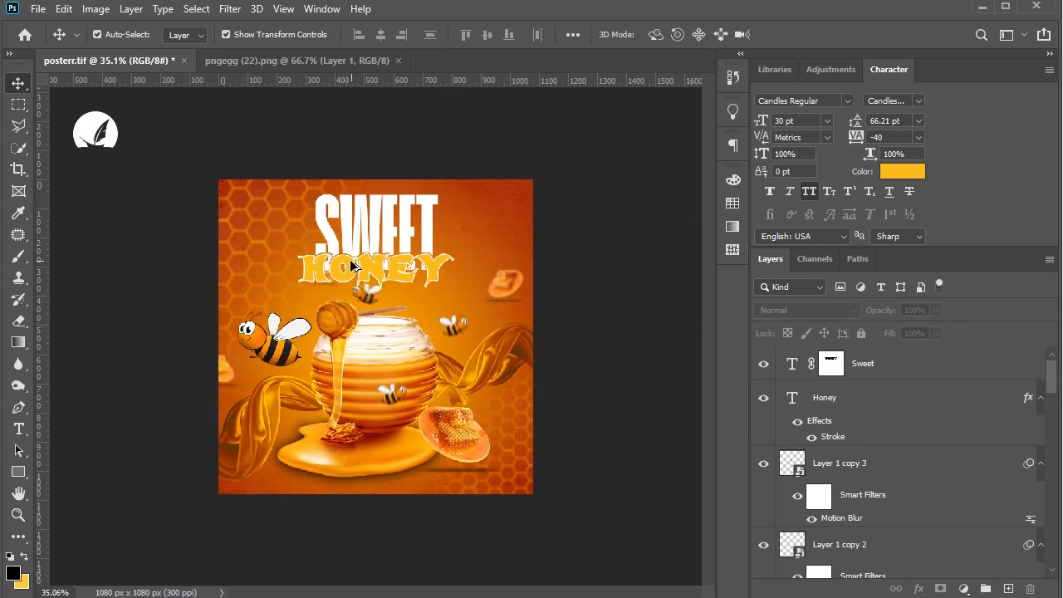
# Change the Honey text color to dark orange-red, ac2f06.
pyautogui.scroll(5, 367, 267)
pyautogui.click(380, 236)
pyautogui.click(902, 171)
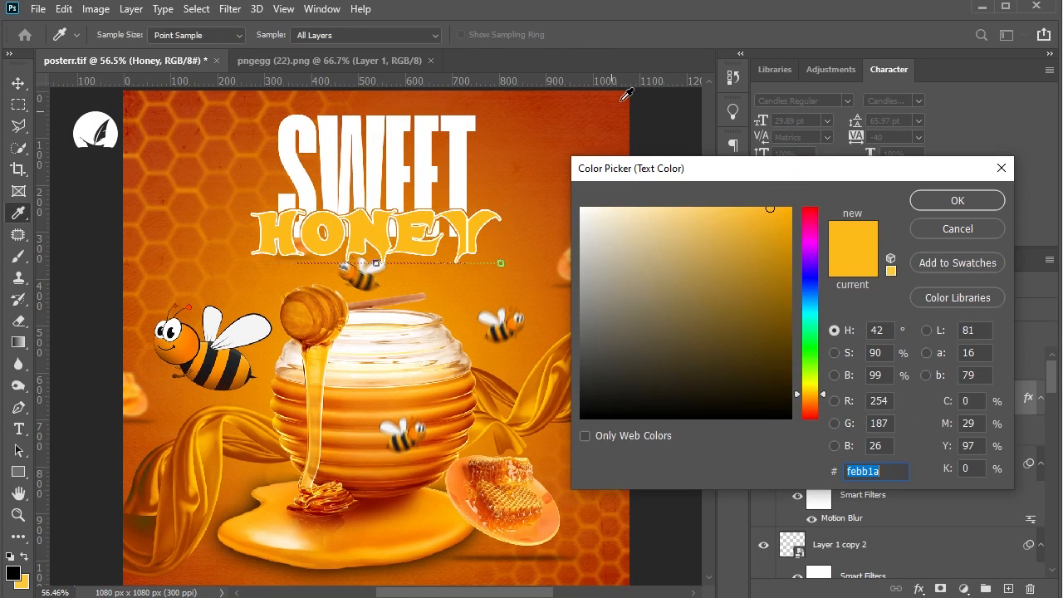
pyautogui.write('ac2f06')
pyautogui.click(931, 202)
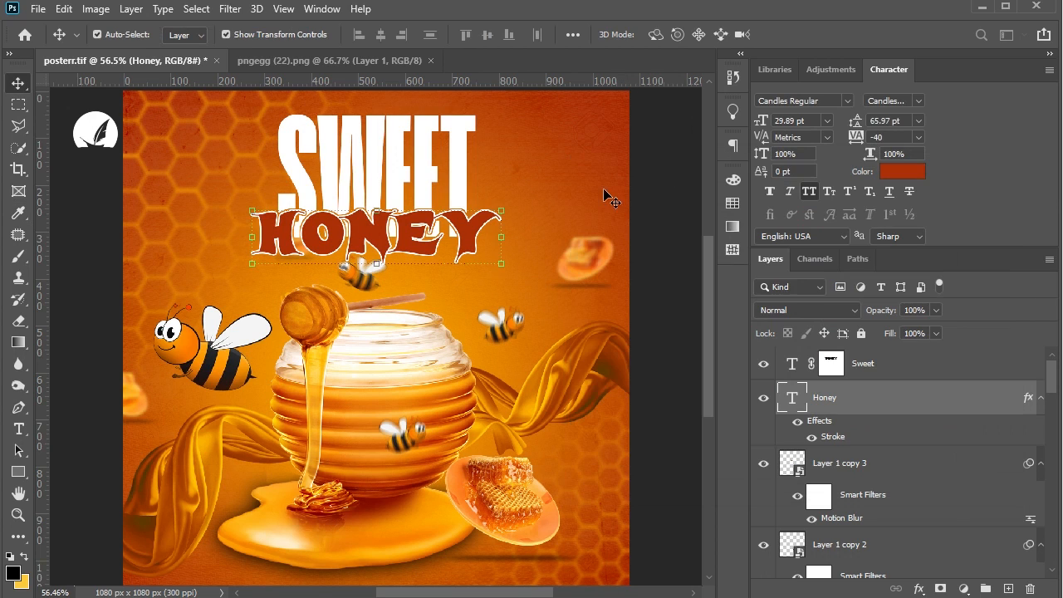
pyautogui.click(655, 228)
pyautogui.scroll(3, 402, 156)
pyautogui.click(398, 162)
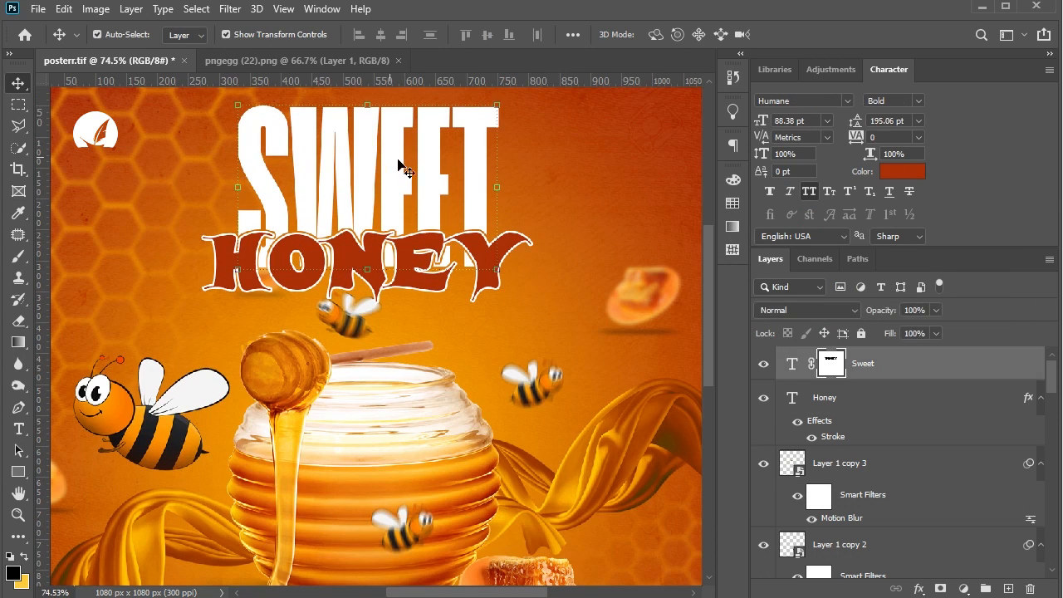
pyautogui.scroll(-3, 398, 166)
pyautogui.click(638, 229)
pyautogui.scroll(-1, 367, 315)
# Move the small blurred bee from below Honey up between the S and W of Sweet, and bring its layer to the front.
pyautogui.scroll(3, 372, 318)
pyautogui.moveTo(357, 348); pyautogui.dragTo(355, 264)
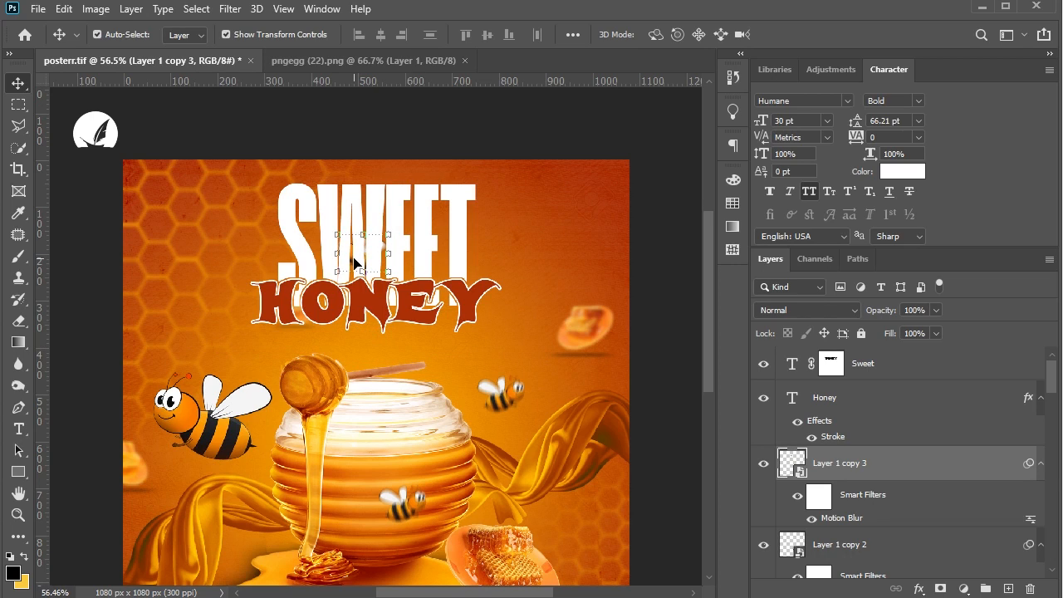
pyautogui.hotkey('ctrl', 'shift', ']')
pyautogui.click(548, 233)
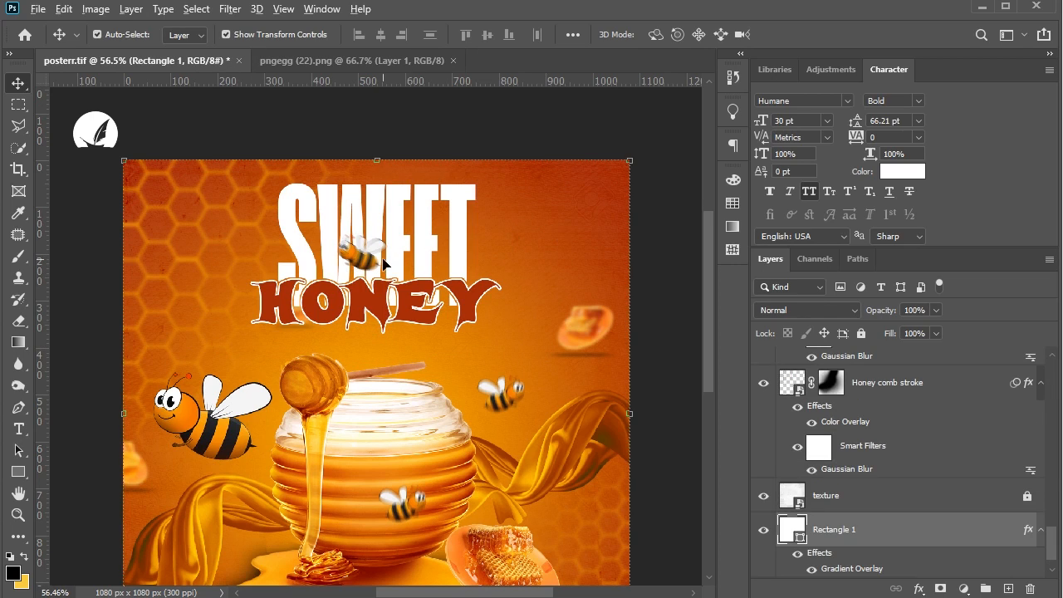
pyautogui.moveTo(362, 259); pyautogui.dragTo(340, 248)
pyautogui.scroll(-3, 340, 248)
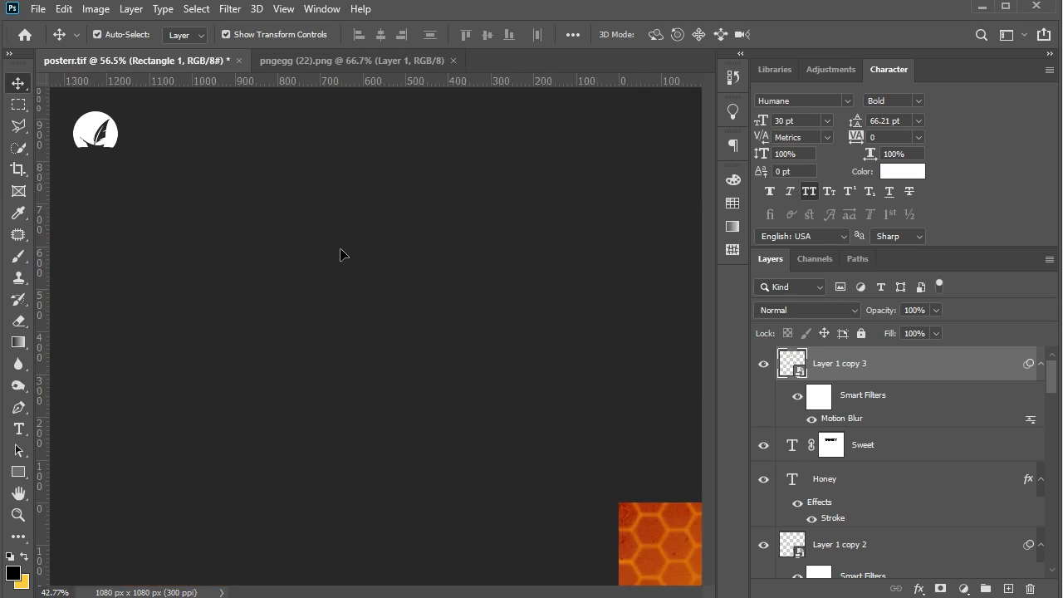
pyautogui.scroll(-1, 341, 253)
pyautogui.scroll(1, 365, 328)
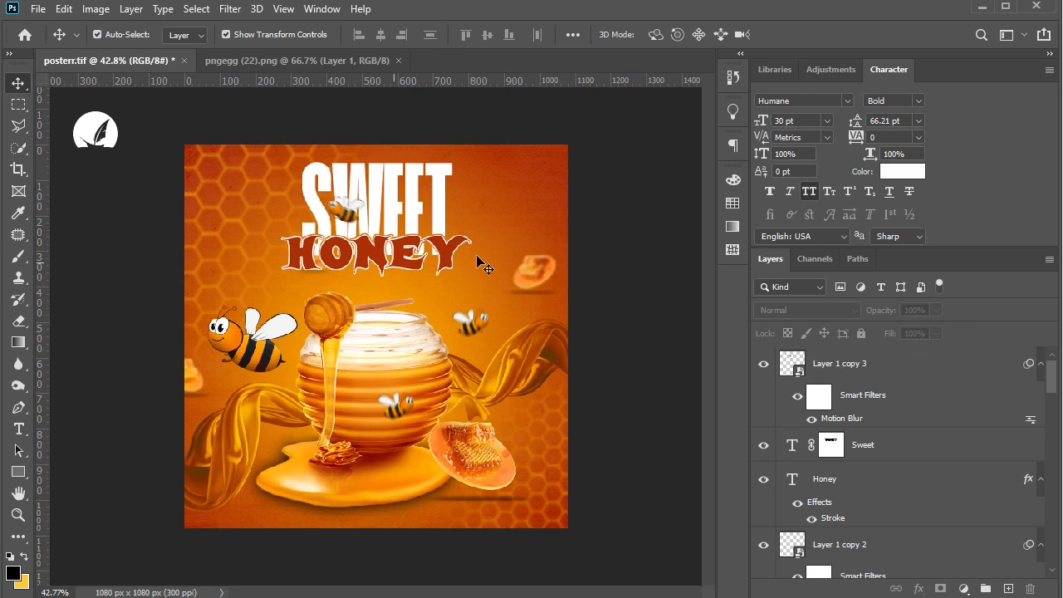
# Scale up the Sweet and Honey texts together with the small blurred bee between the S and W.
pyautogui.click(440, 226)
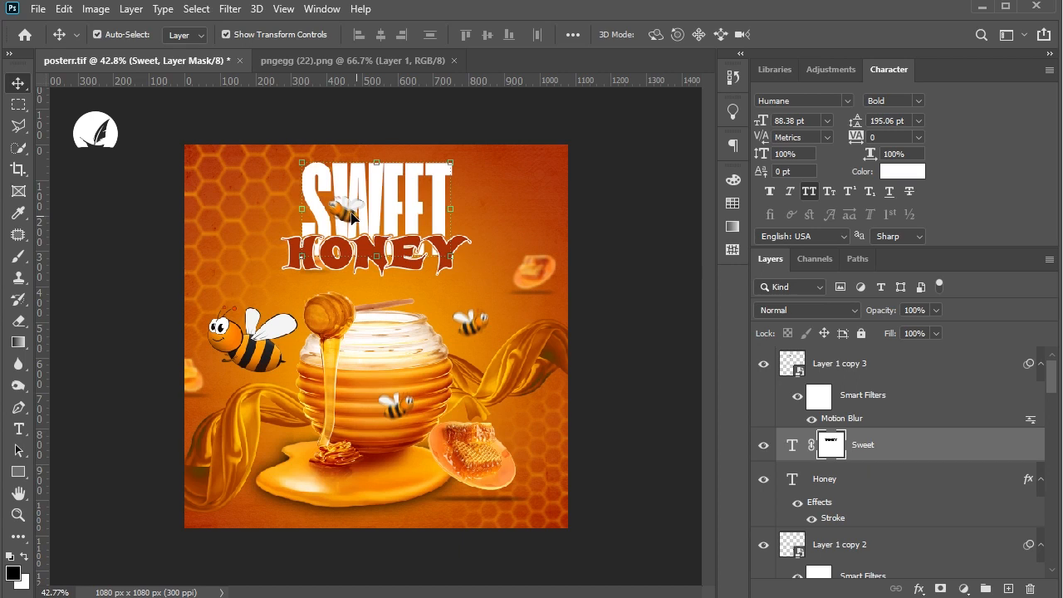
pyautogui.keyDown('shift'); pyautogui.click(395, 211); pyautogui.keyUp('shift')
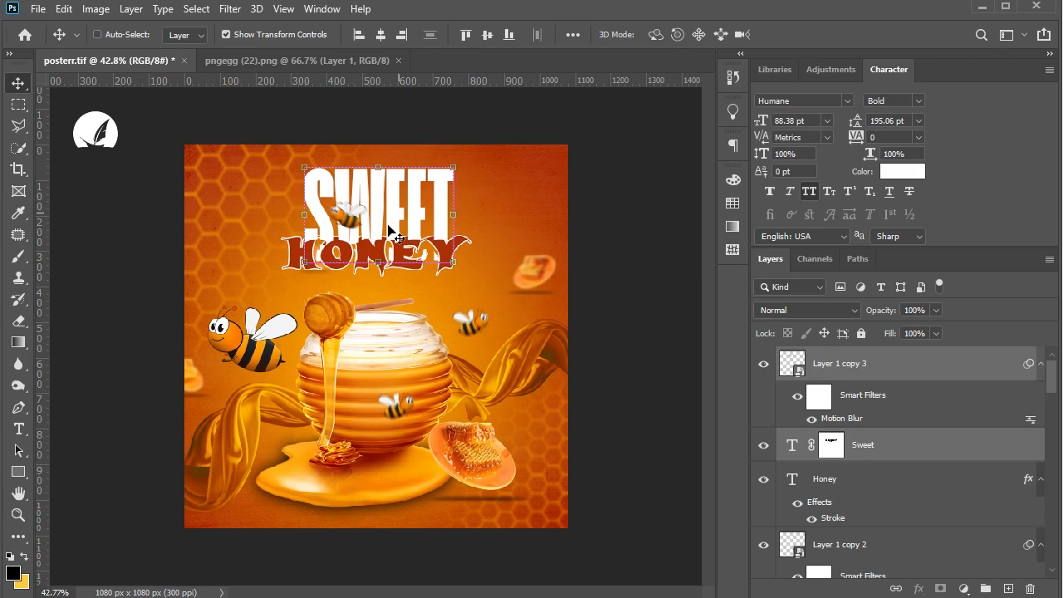
pyautogui.click(380, 251)
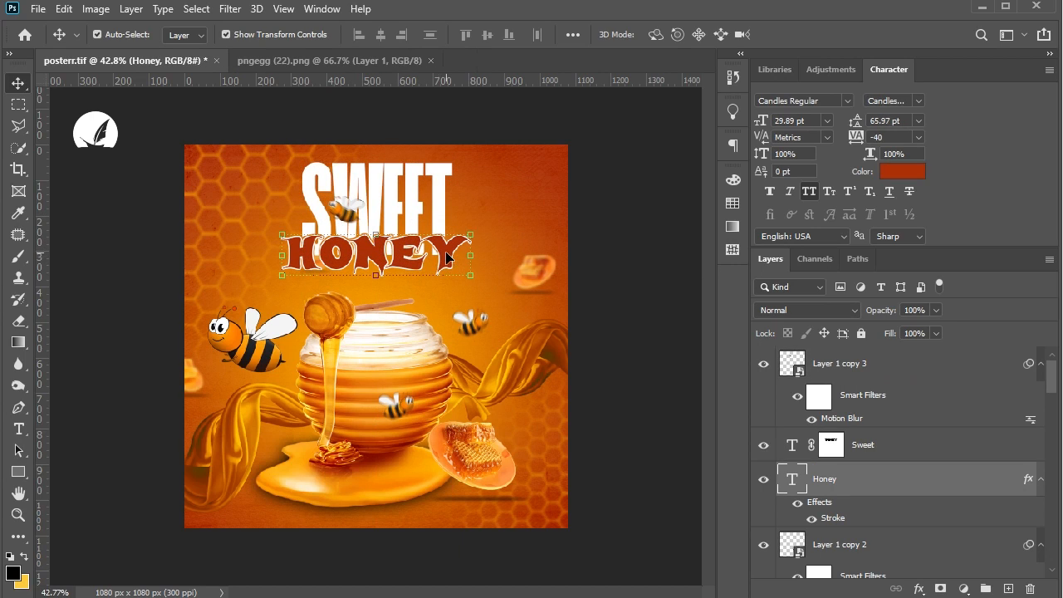
pyautogui.click(437, 200)
pyautogui.keyDown('shift'); pyautogui.click(343, 212); pyautogui.keyUp('shift')
pyautogui.hotkey('ctrl', 't')
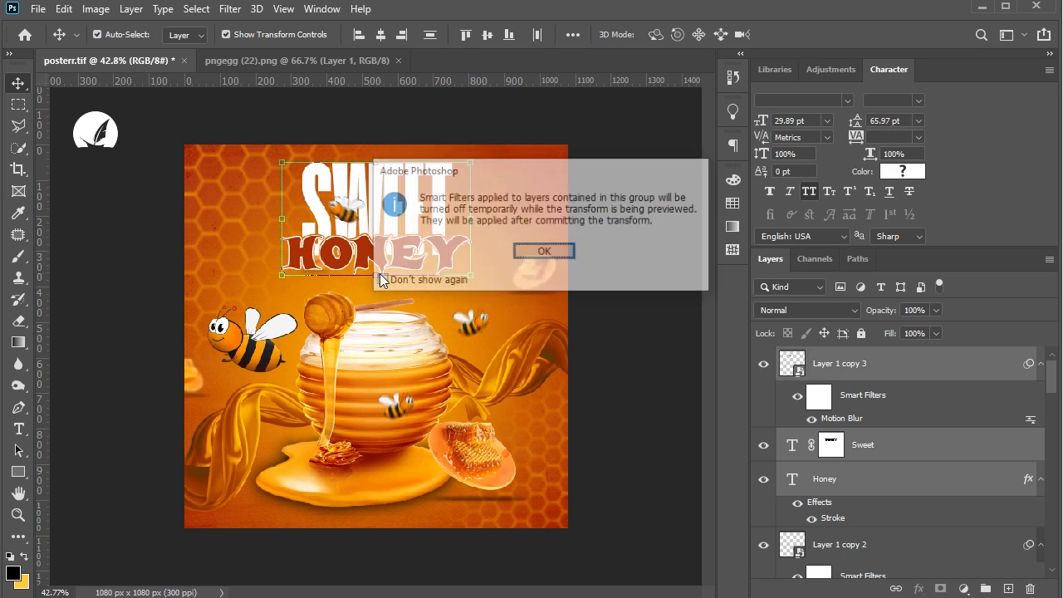
pyautogui.click(529, 252)
pyautogui.moveTo(371, 276); pyautogui.dragTo(395, 263)
pyautogui.press('Return')
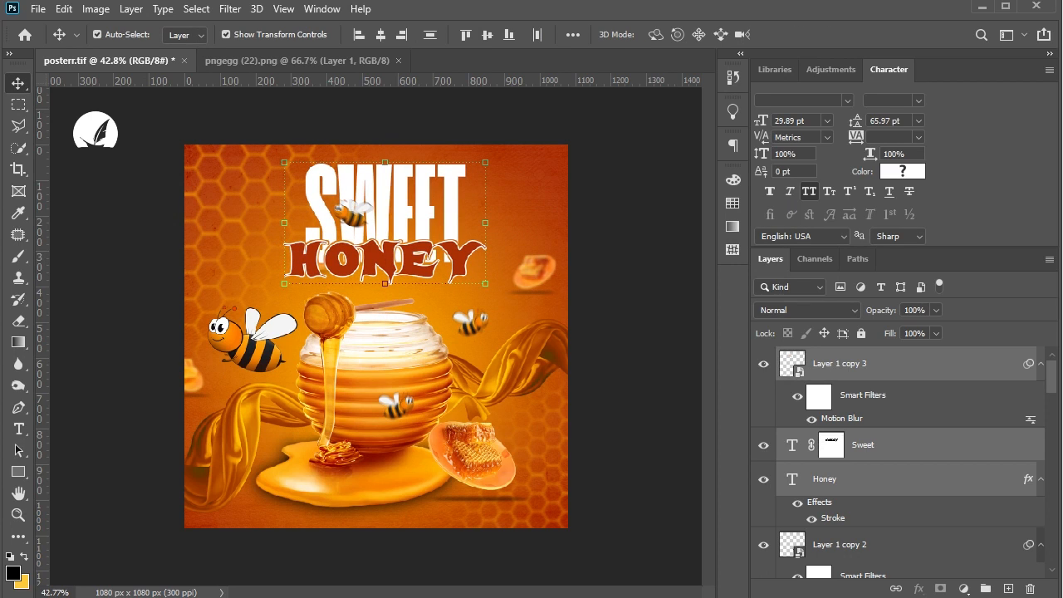
pyautogui.click(608, 191)
# Check the enlarged title against the whole composition and save the poster.
pyautogui.hotkey('ctrl', '-')
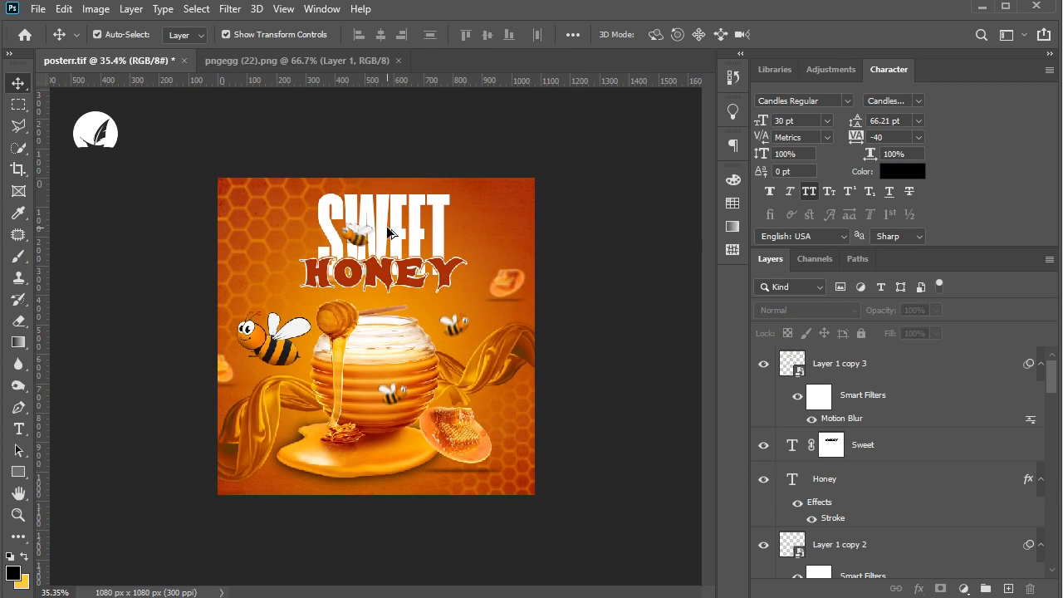
pyautogui.hotkey('ctrl', '+')
pyautogui.scroll(1, 406, 354)
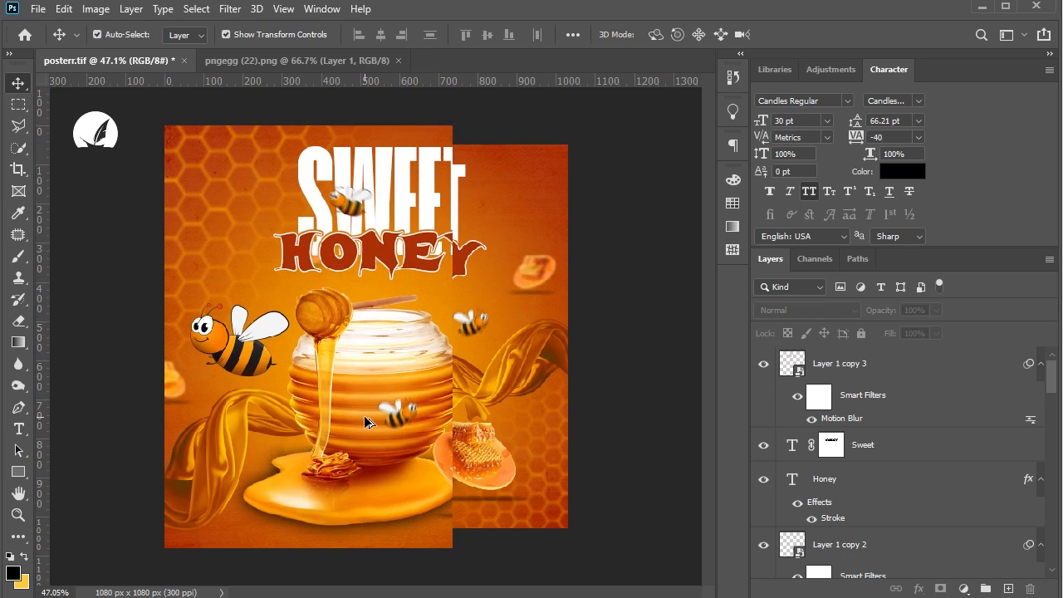
pyautogui.scroll(-1, 365, 419)
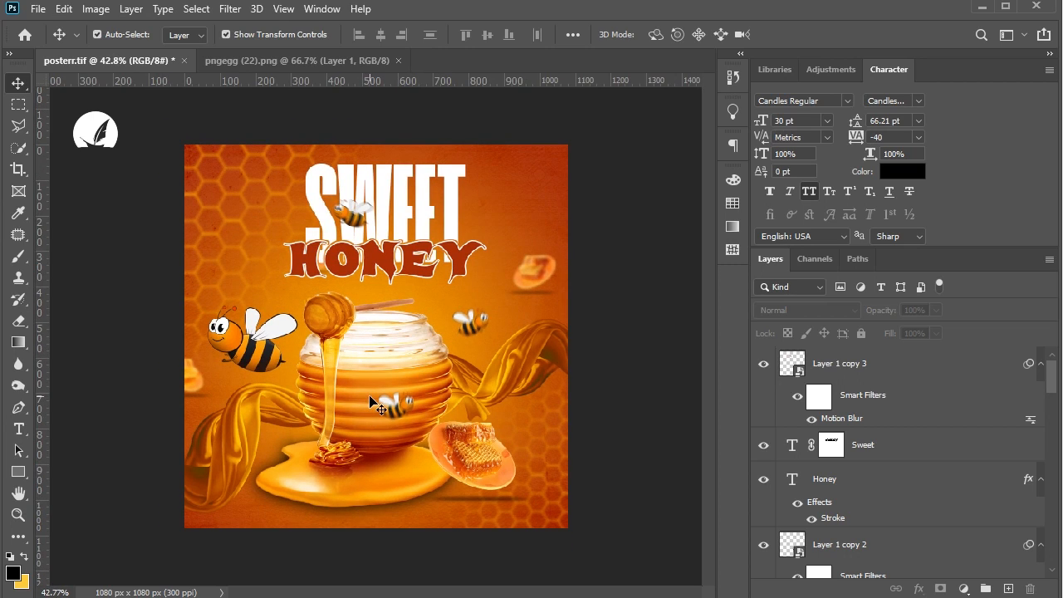
pyautogui.hotkey('ctrl', 's')
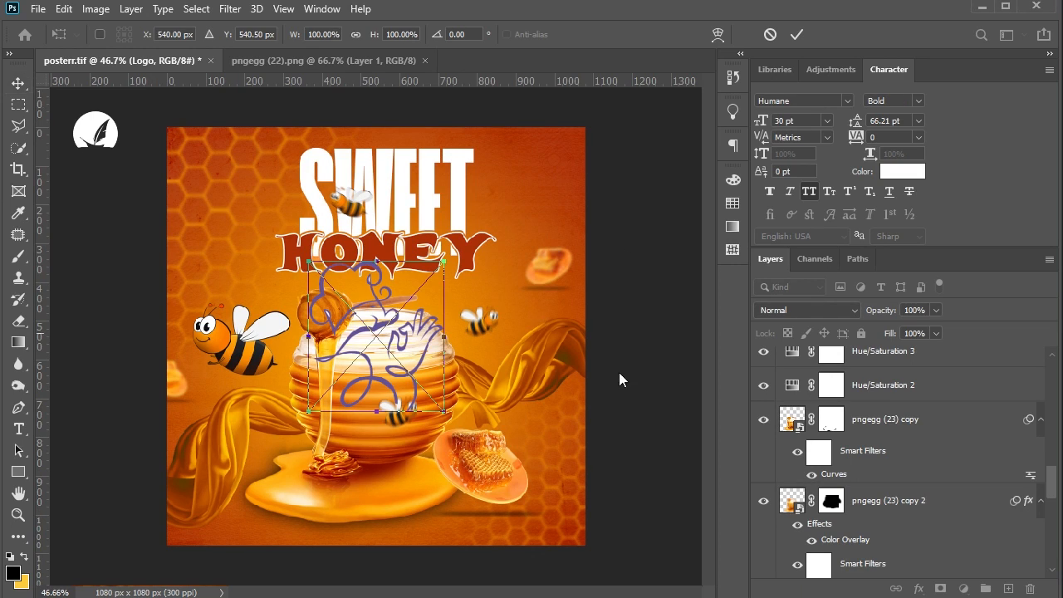
# Commit the placed Logo at full size and give it a white (ffffff) Color Overlay.
pyautogui.press('Return')
pyautogui.click(918, 587)
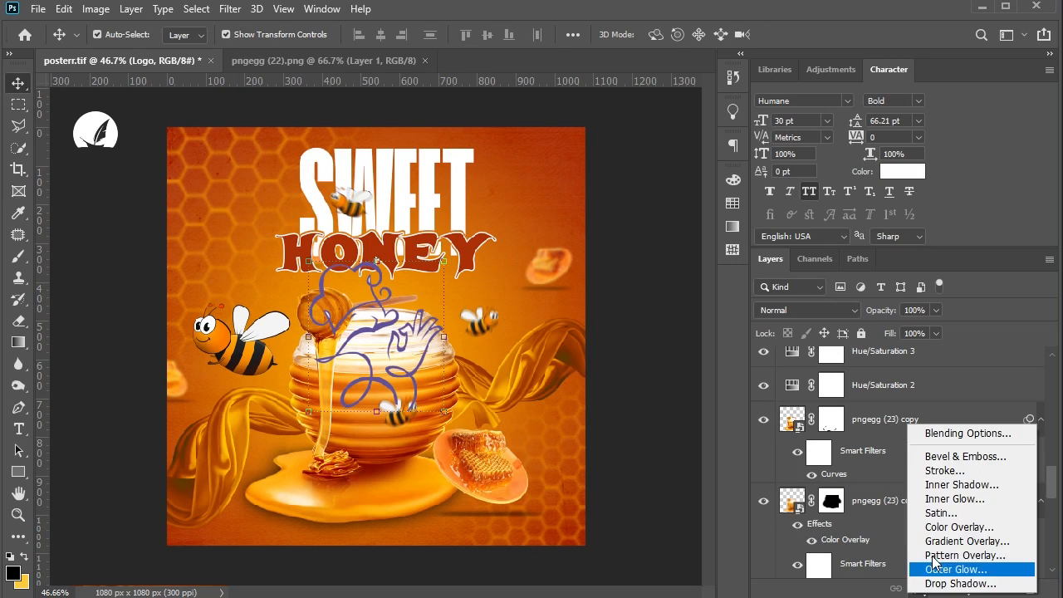
pyautogui.click(946, 530)
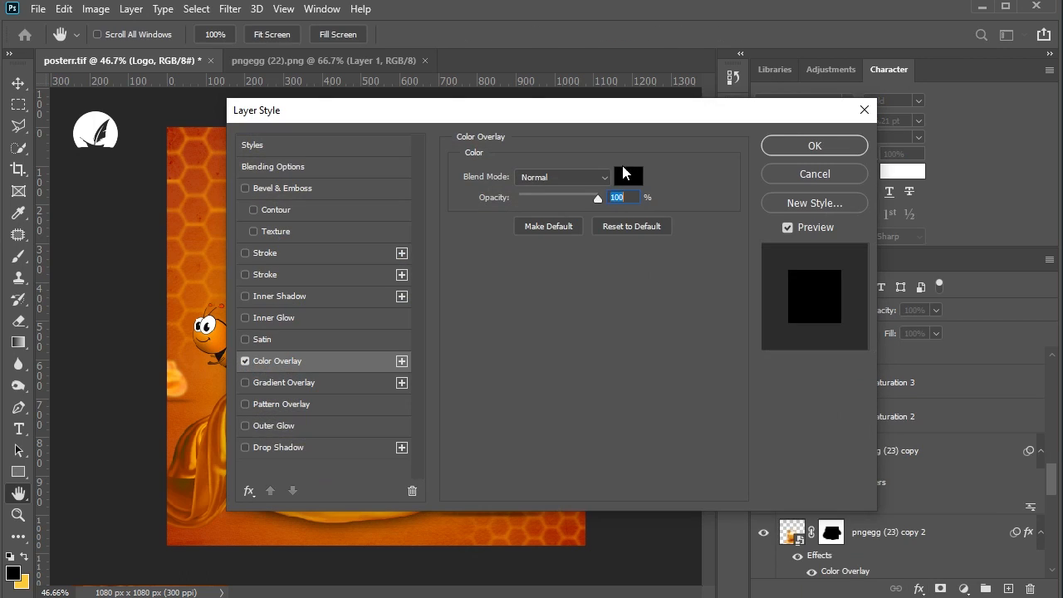
pyautogui.click(622, 175)
pyautogui.write('ffffff')
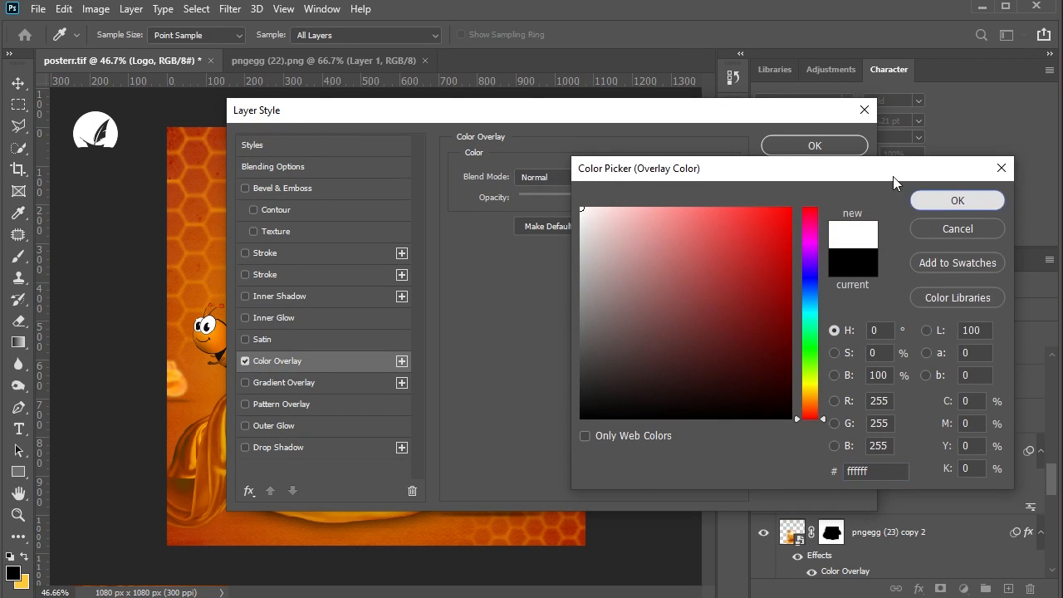
pyautogui.click(941, 199)
pyautogui.click(815, 146)
# Scale the chef logo to about 31% and place it just left of the word Sweet, at about X 288, Y 210 px.
pyautogui.hotkey('ctrl', 't')
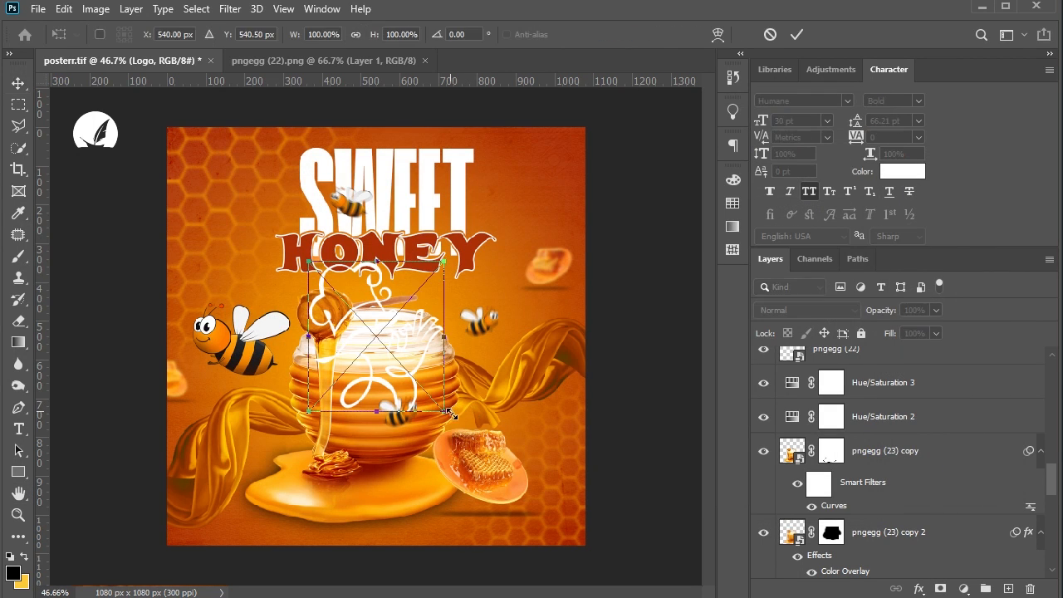
pyautogui.moveTo(448, 410); pyautogui.dragTo(288, 211)
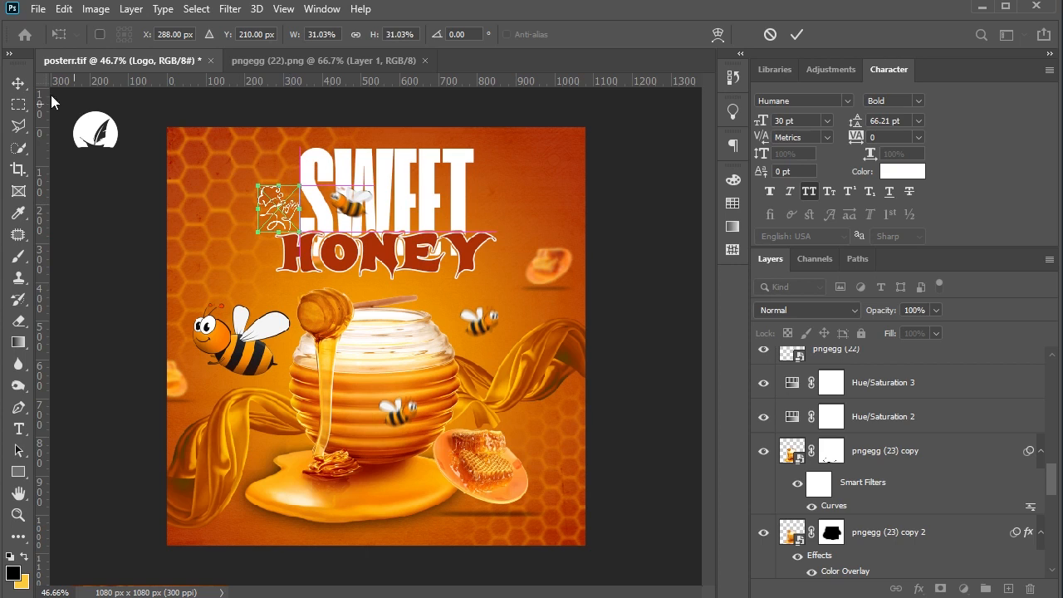
pyautogui.click(18, 86)
pyautogui.click(81, 158)
pyautogui.scroll(2, 261, 204)
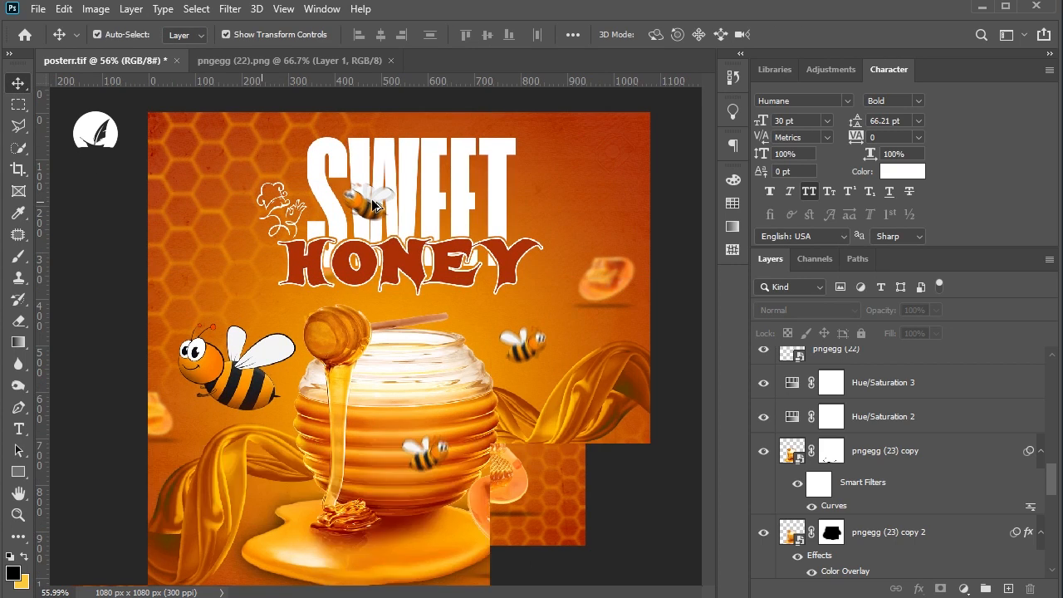
pyautogui.scroll(-3, 371, 198)
pyautogui.scroll(1, 369, 244)
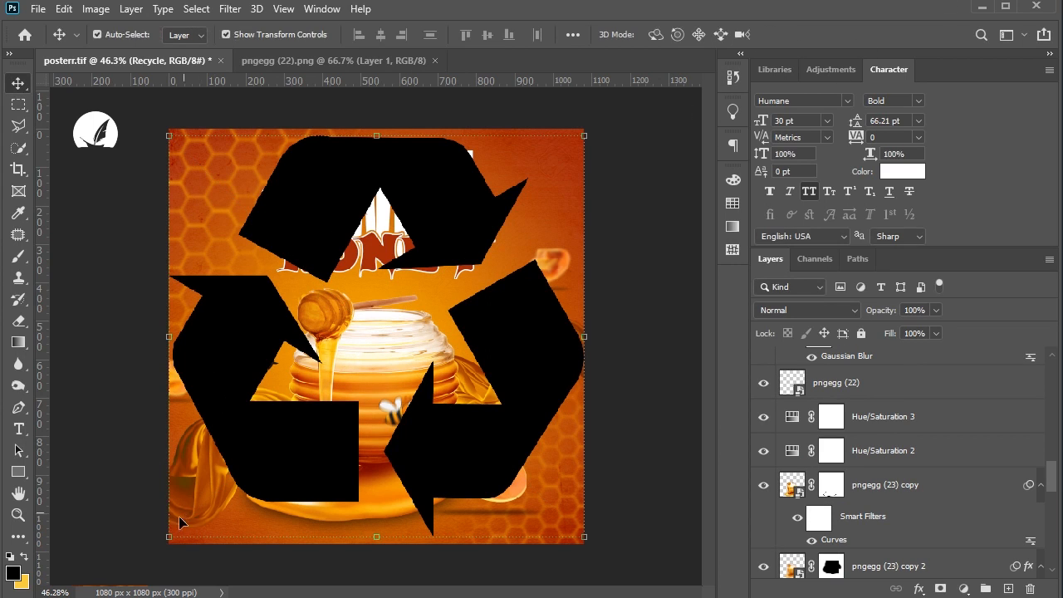
# Scale the Recycle symbol to about 6.9% and place it in the poster's upper right area, at about X 945, Y 150 px.
pyautogui.moveTo(169, 536); pyautogui.dragTo(248, 459)
pyautogui.moveTo(377, 346); pyautogui.dragTo(538, 201)
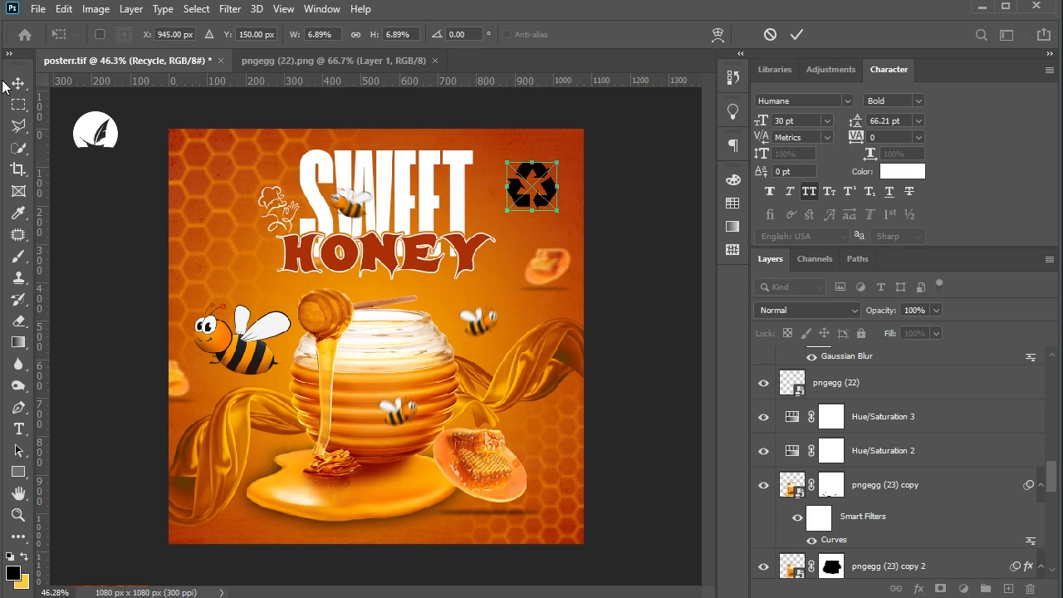
pyautogui.press('Return')
pyautogui.click(918, 588)
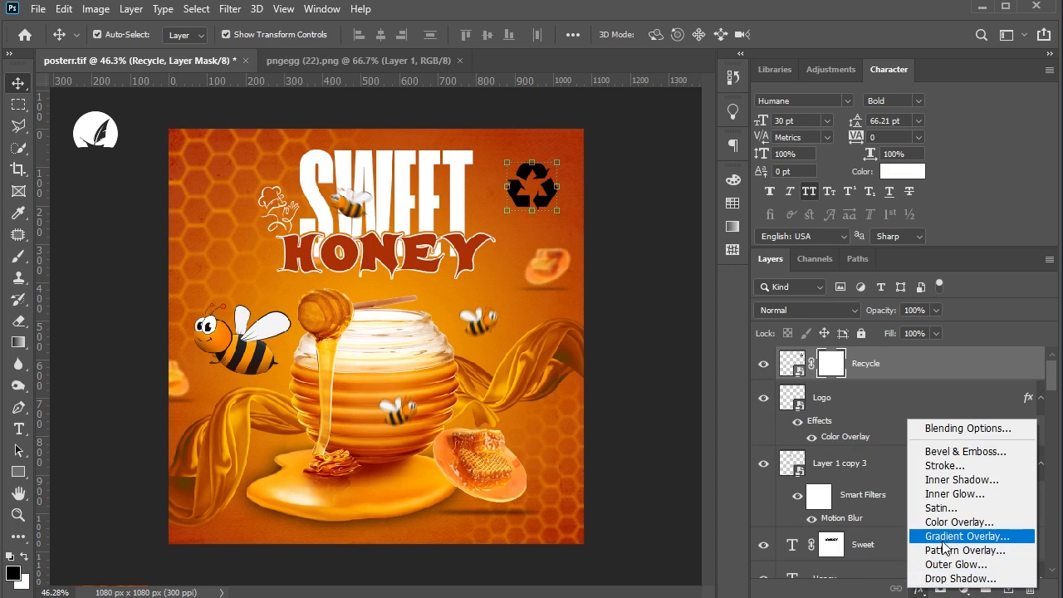
pyautogui.click(645, 486)
pyautogui.press('Delete')
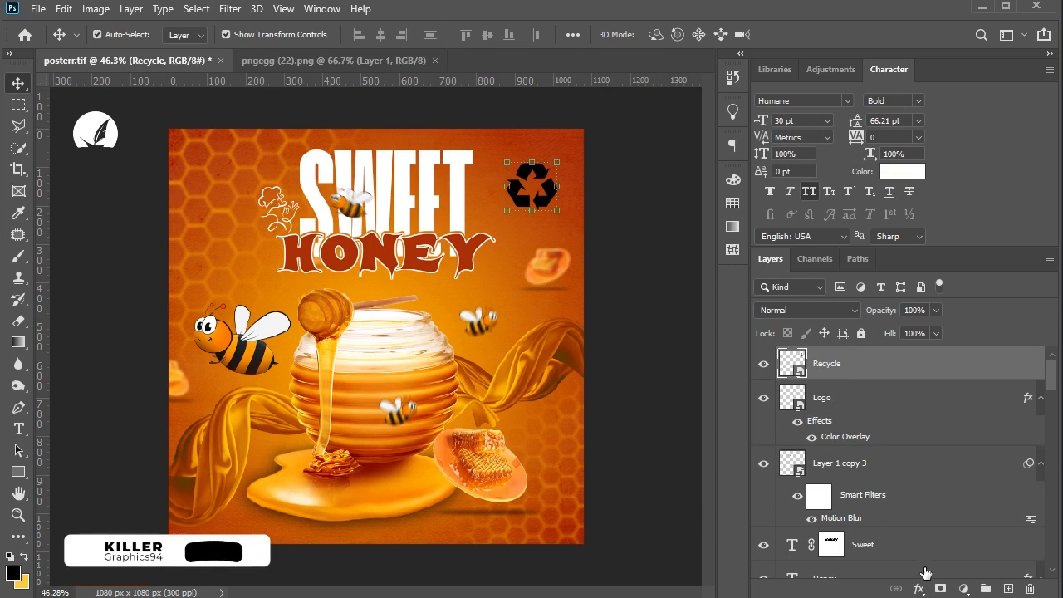
# Apply a white Color Overlay at 100% opacity to the Recycle symbol and save the poster.
pyautogui.click(919, 588)
pyautogui.click(955, 516)
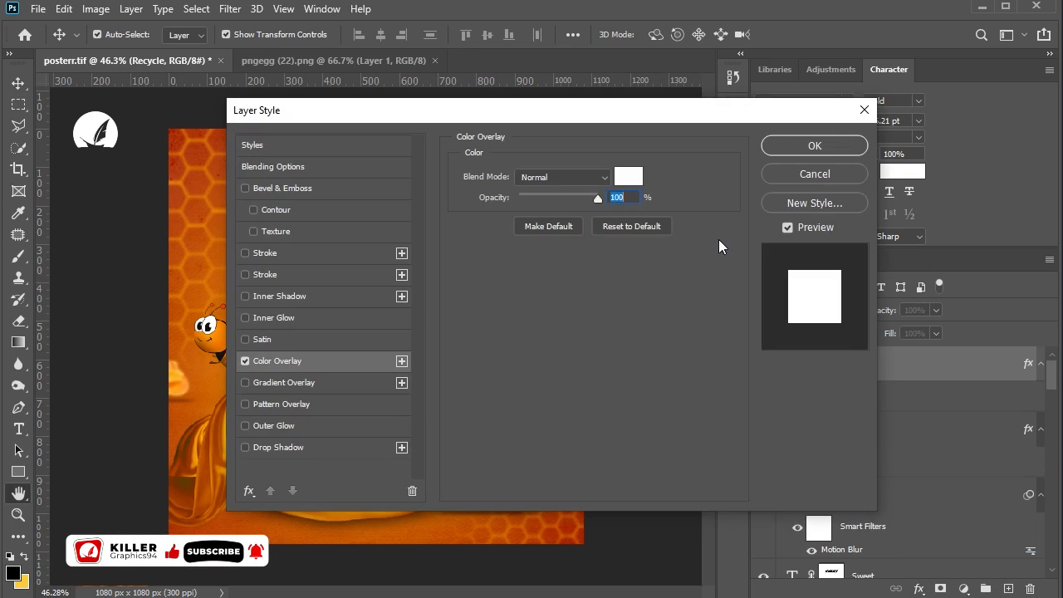
pyautogui.click(797, 147)
pyautogui.click(503, 186)
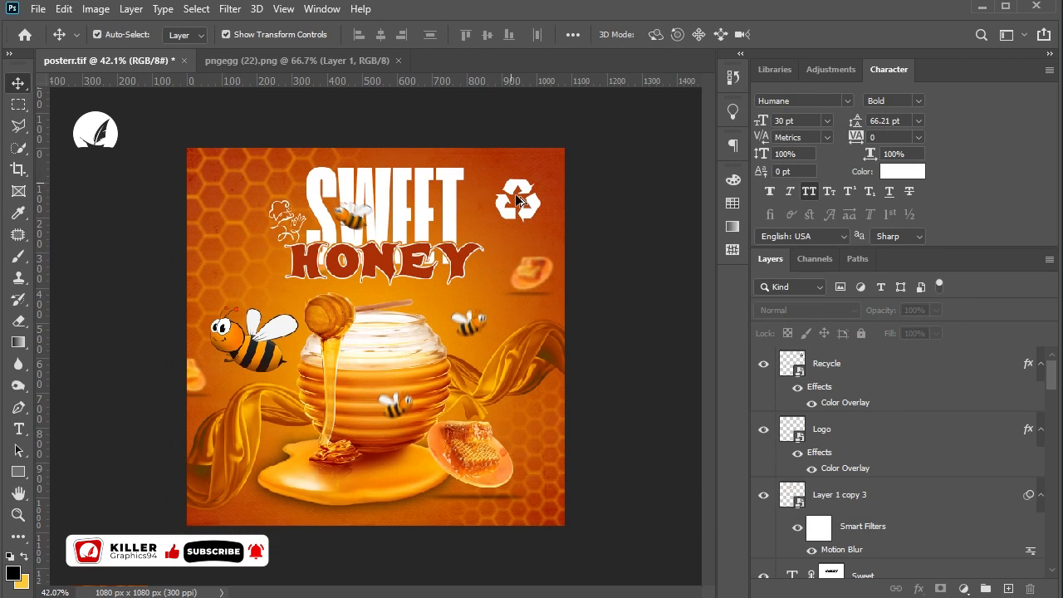
pyautogui.scroll(-2, 503, 180)
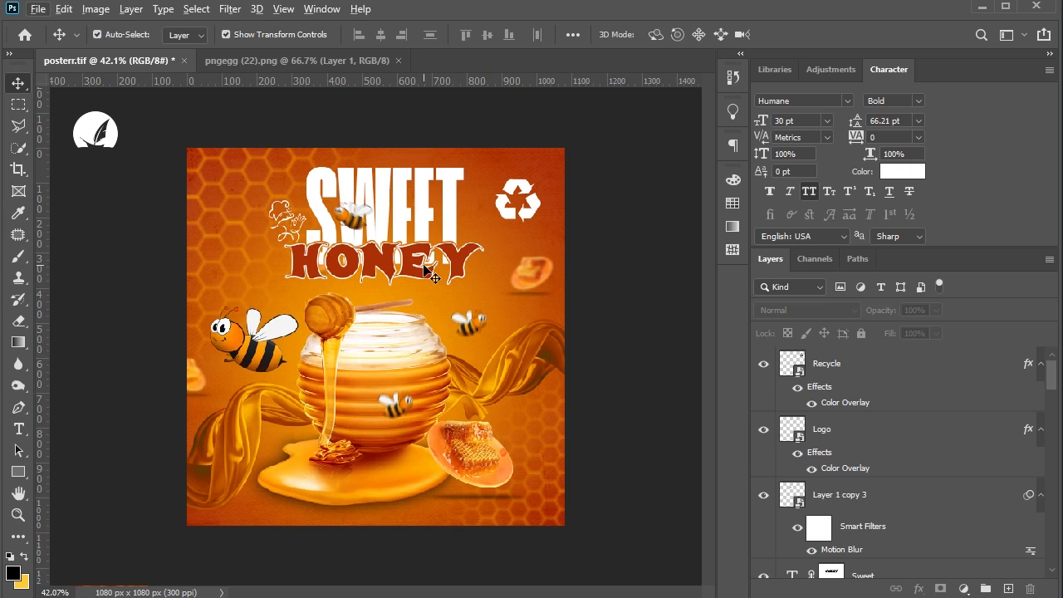
pyautogui.hotkey('ctrl', 's')
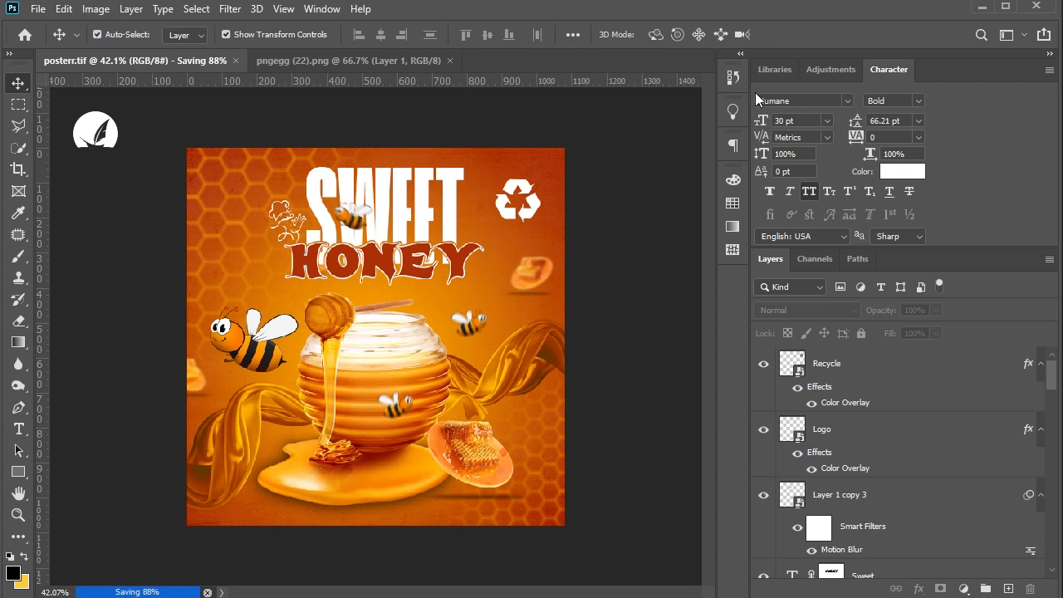